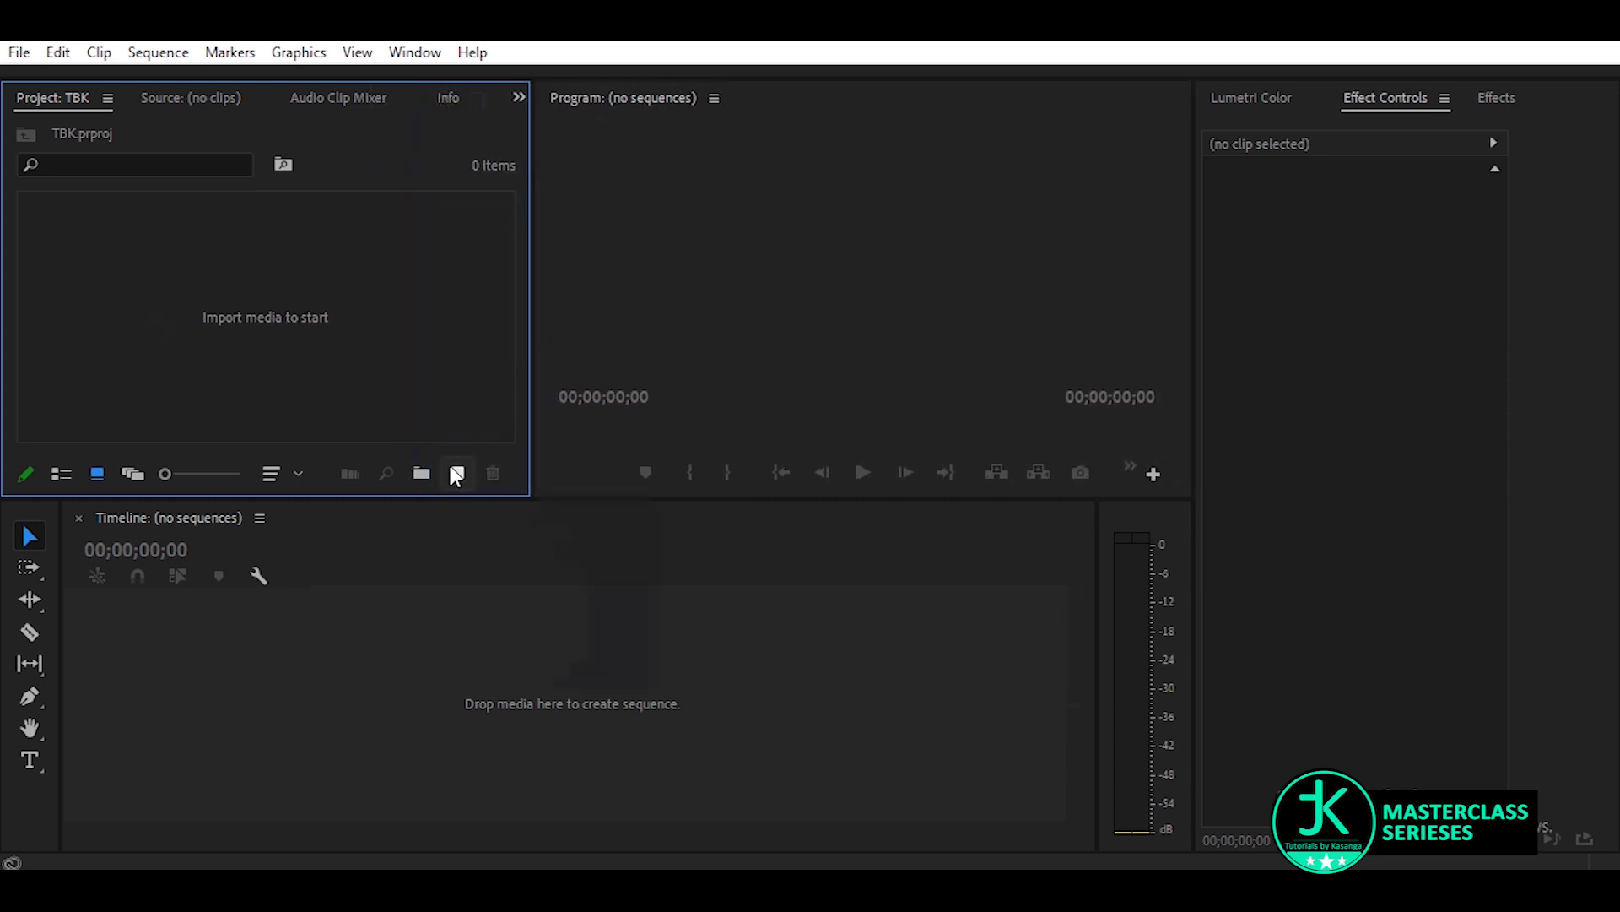
# Start a new sequence based on the HDV 1080p30 preset
pyautogui.click(454, 474)
pyautogui.click(523, 505)
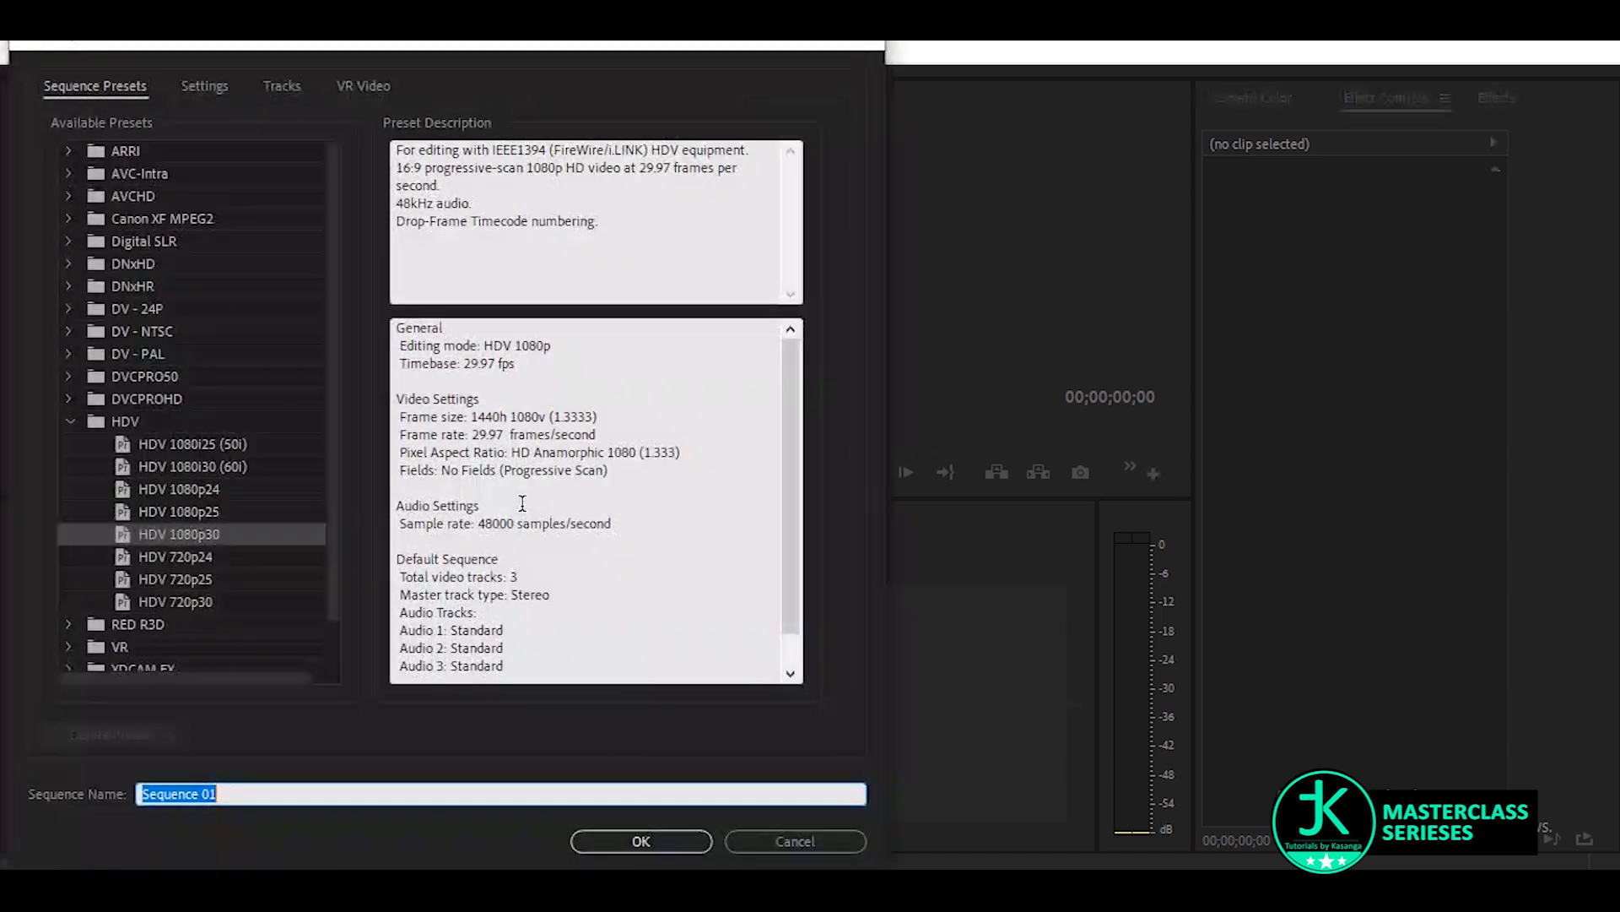
pyautogui.click(162, 539)
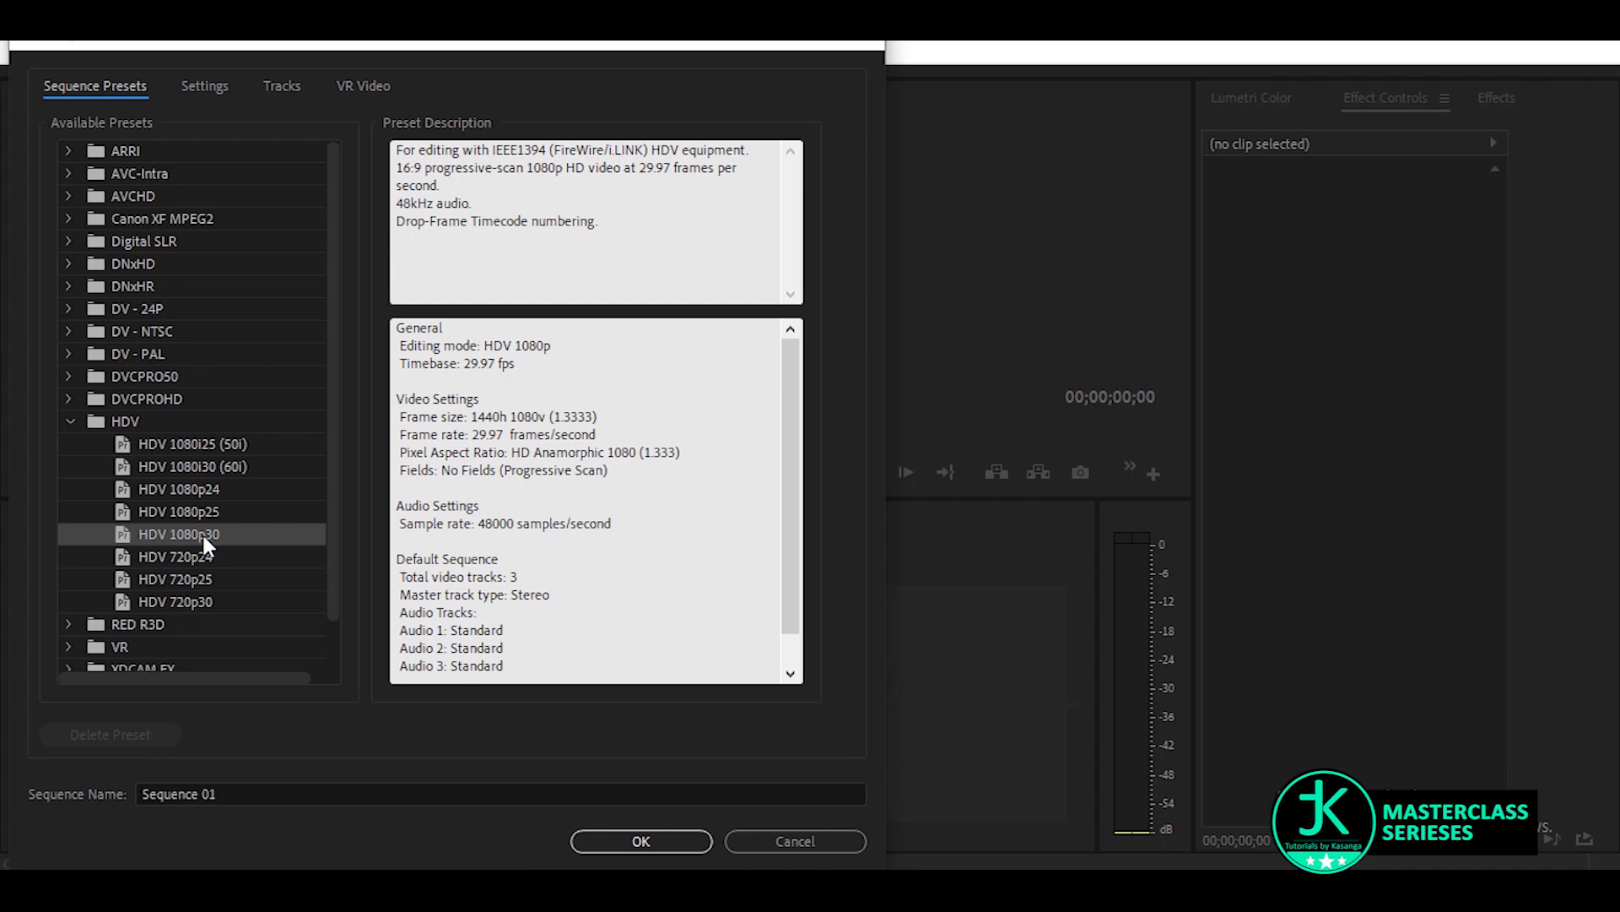
pyautogui.scroll(-1, 676, 562)
pyautogui.scroll(1, 675, 562)
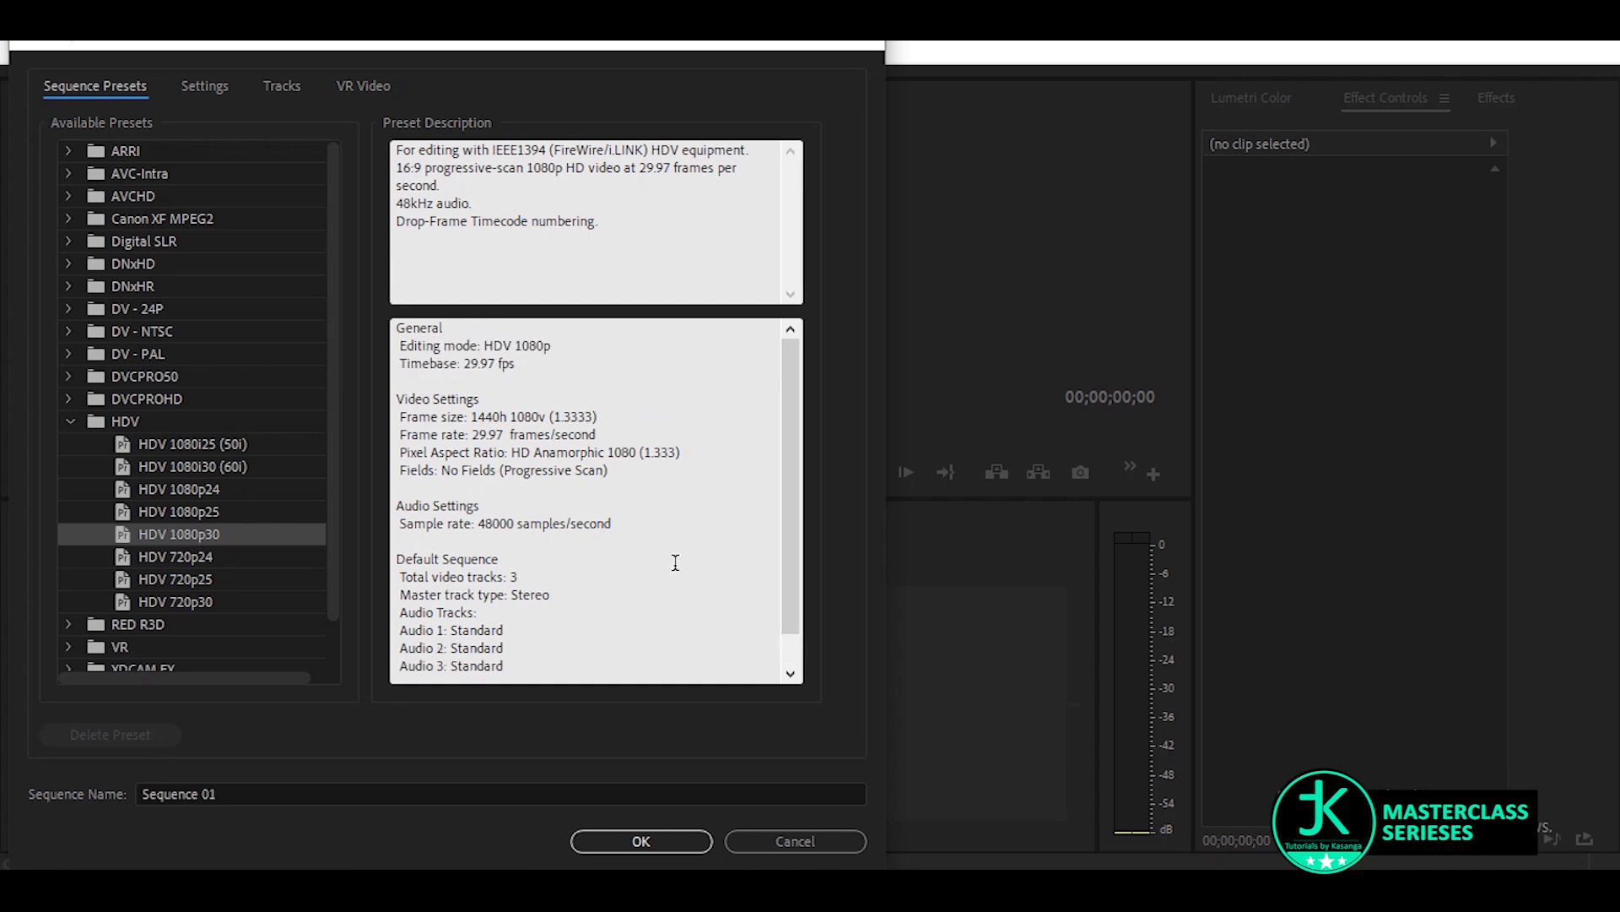
# Name the new sequence SQ BCK and create it
pyautogui.click(369, 784)
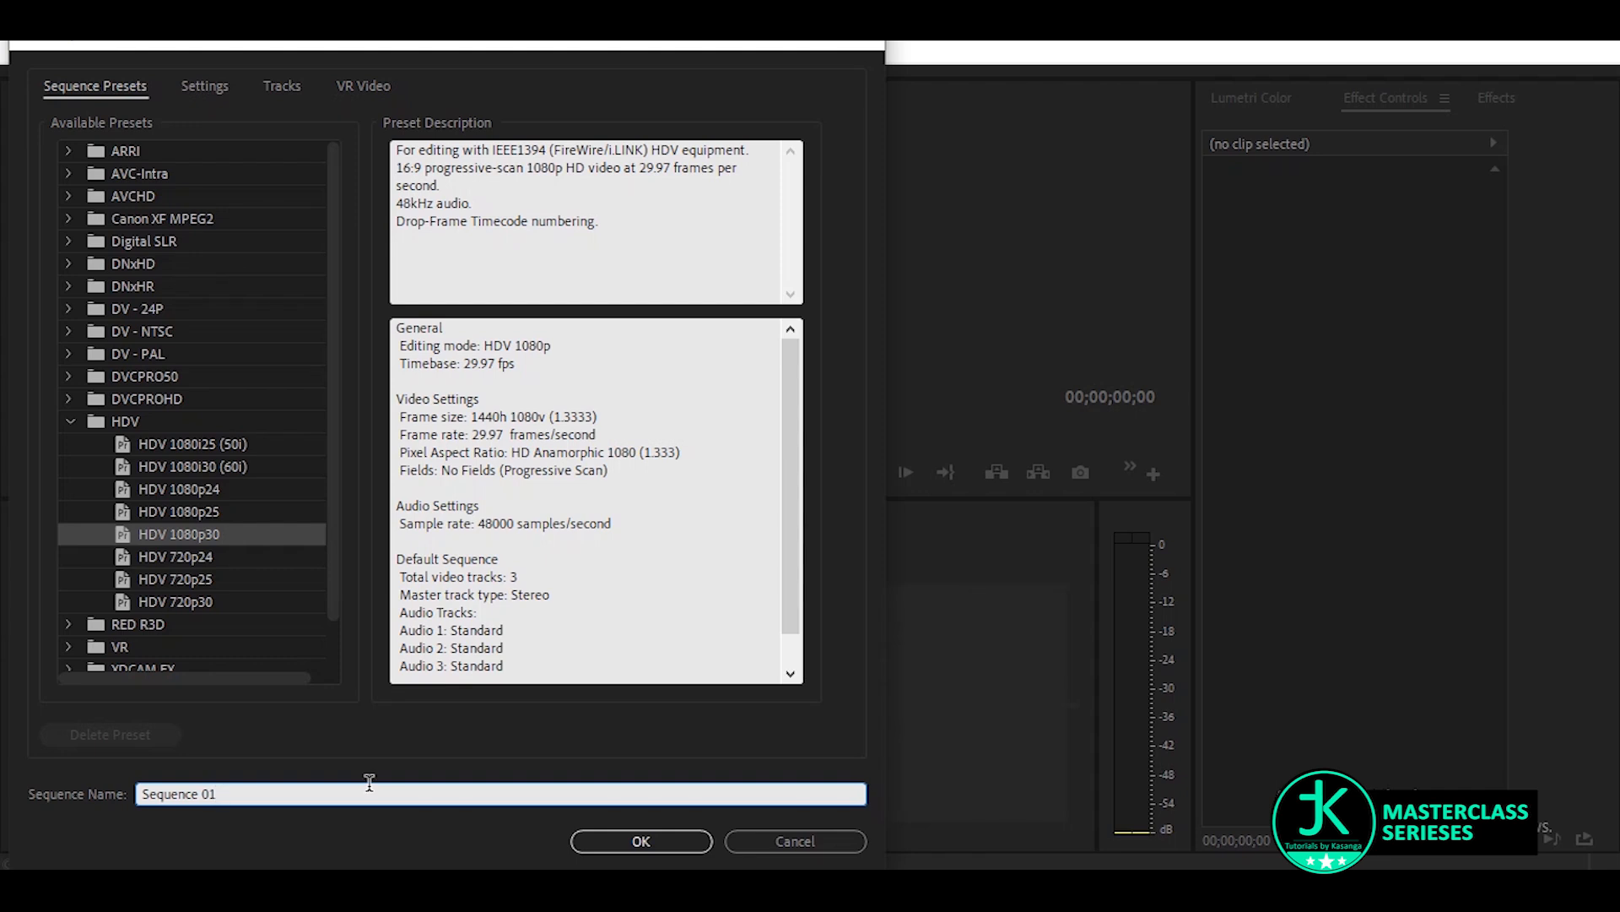
pyautogui.hotkey('ctrl', 'a')
pyautogui.write('SQUEZE')
pyautogui.press('BackSpace')
pyautogui.press('BackSpace')
pyautogui.press('BackSpace')
pyautogui.press('BackSpace')
pyautogui.write('BCK')
pyautogui.press('Return')
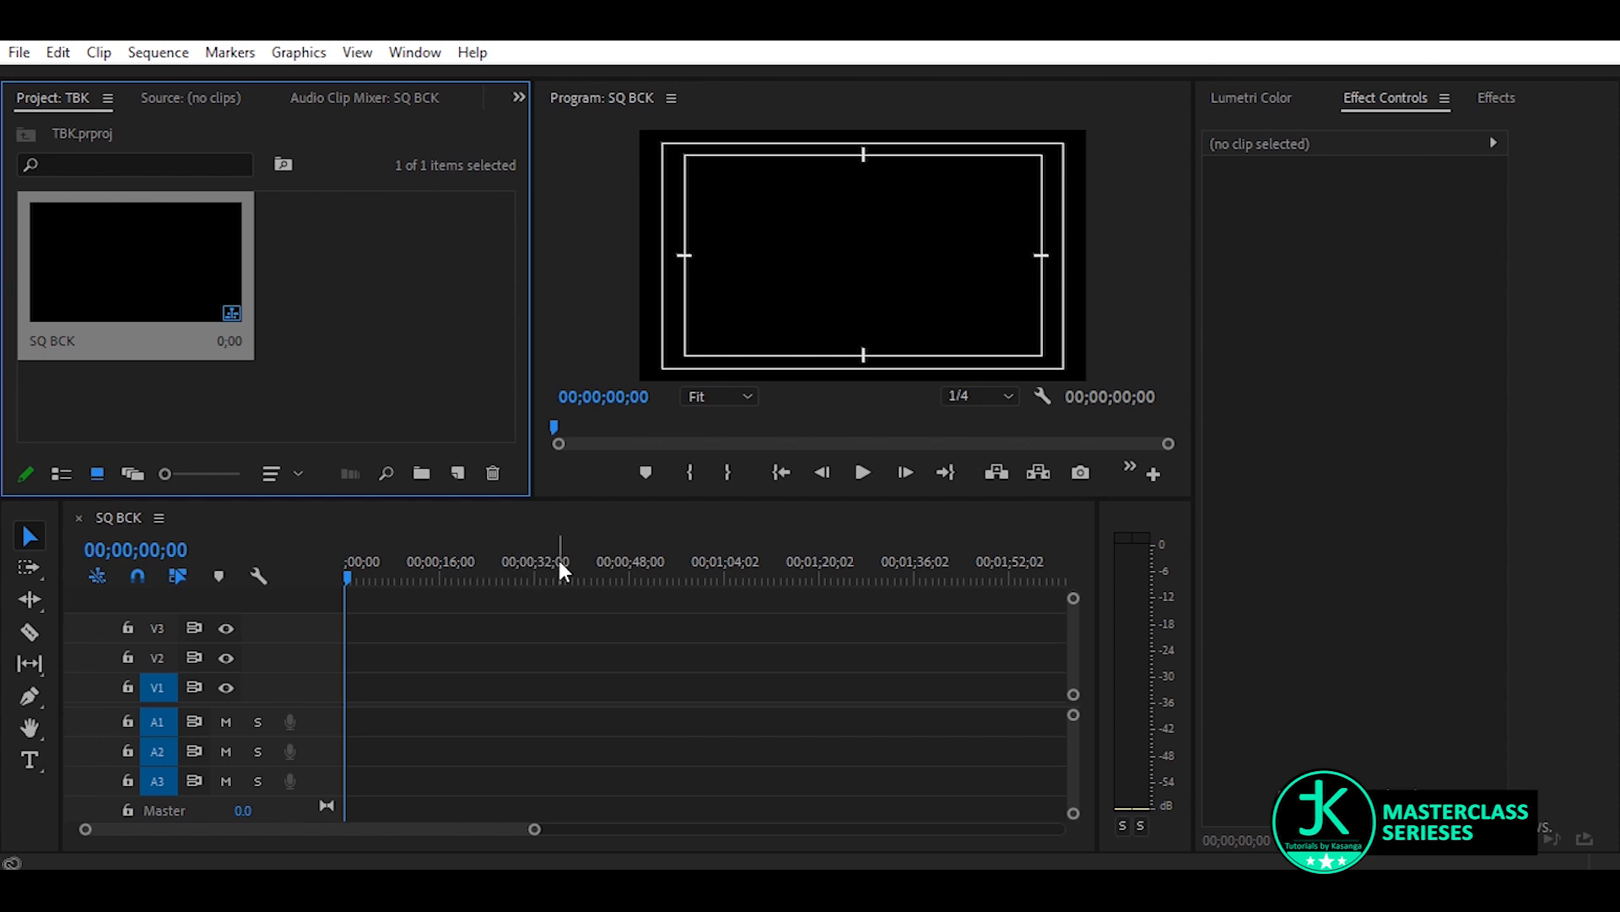
# Mark the sequence's out point at 00;00;32;05
pyautogui.click(533, 567)
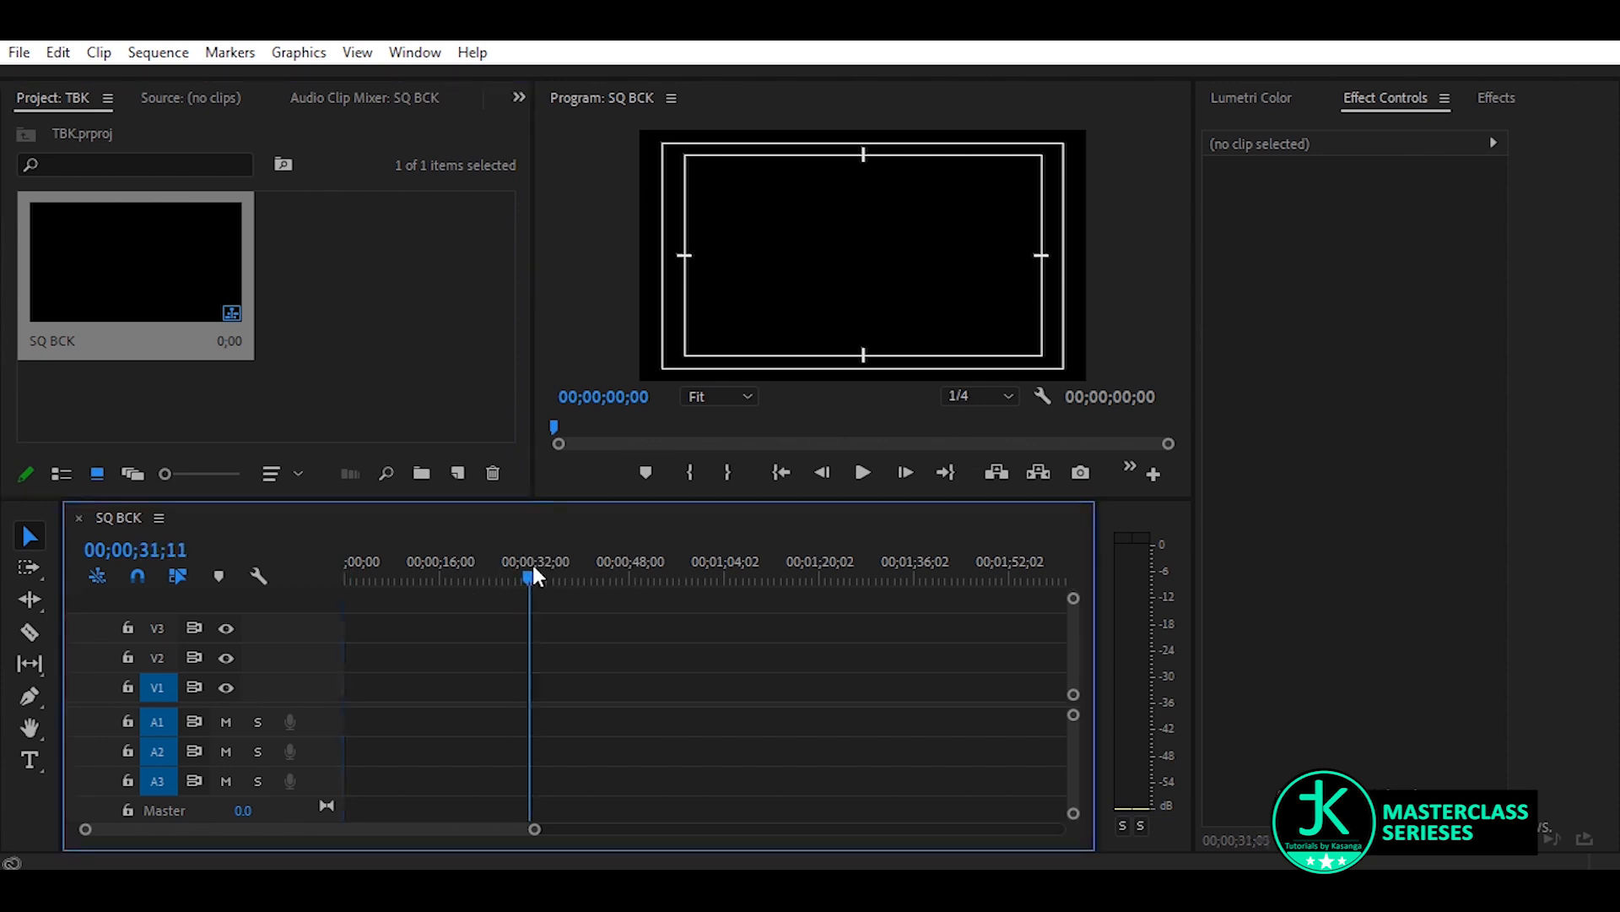
pyautogui.moveTo(532, 570); pyautogui.dragTo(539, 570)
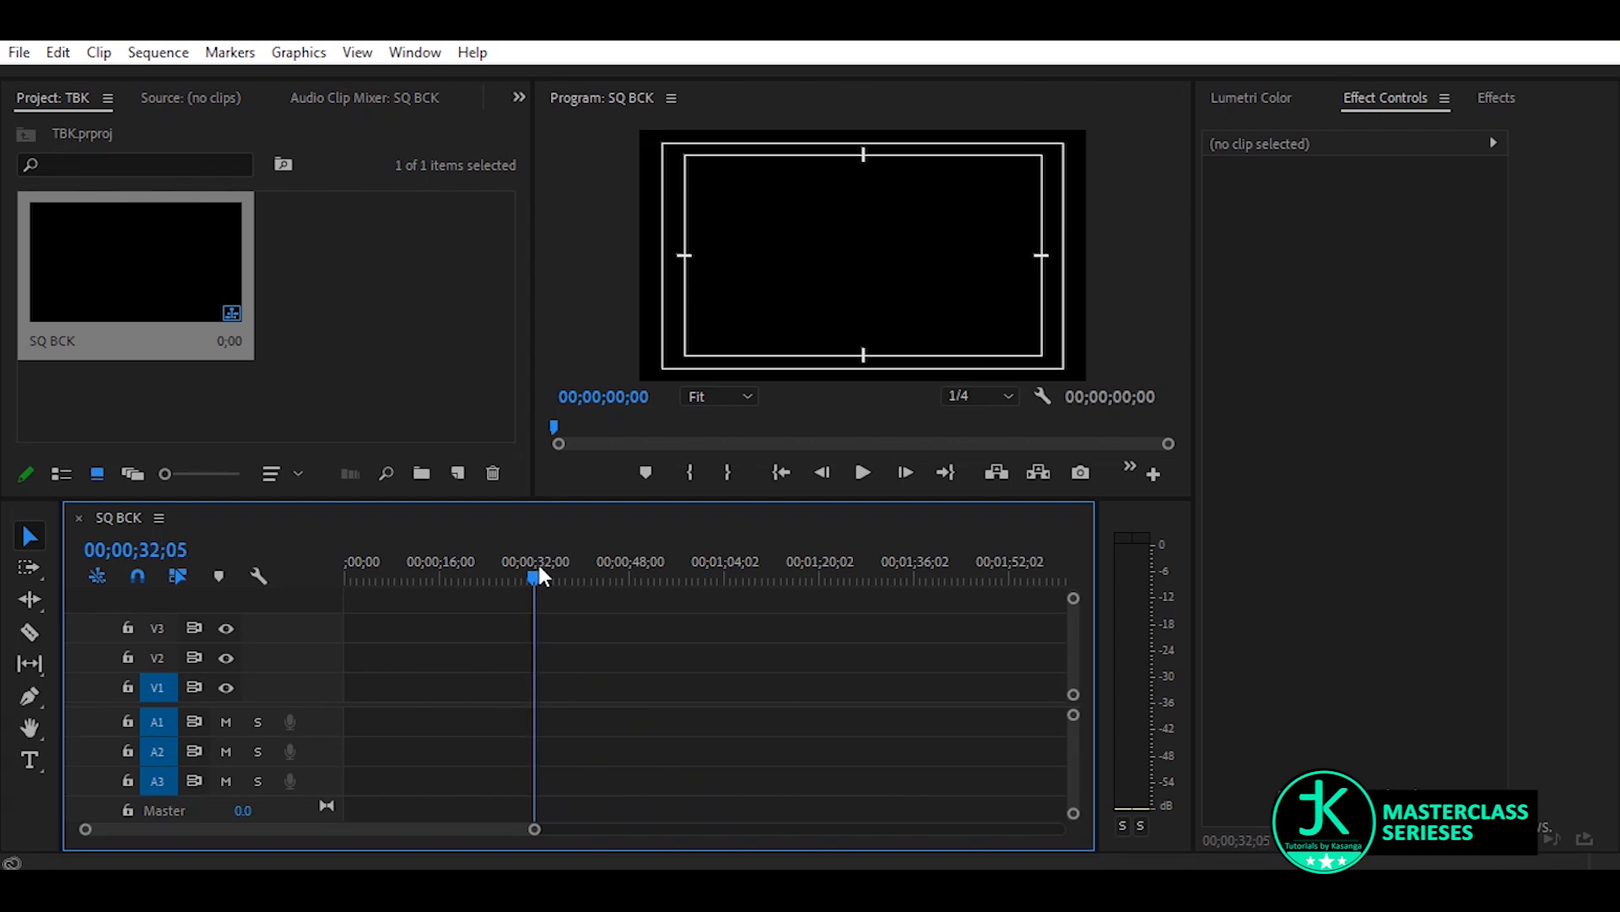
pyautogui.press('o')
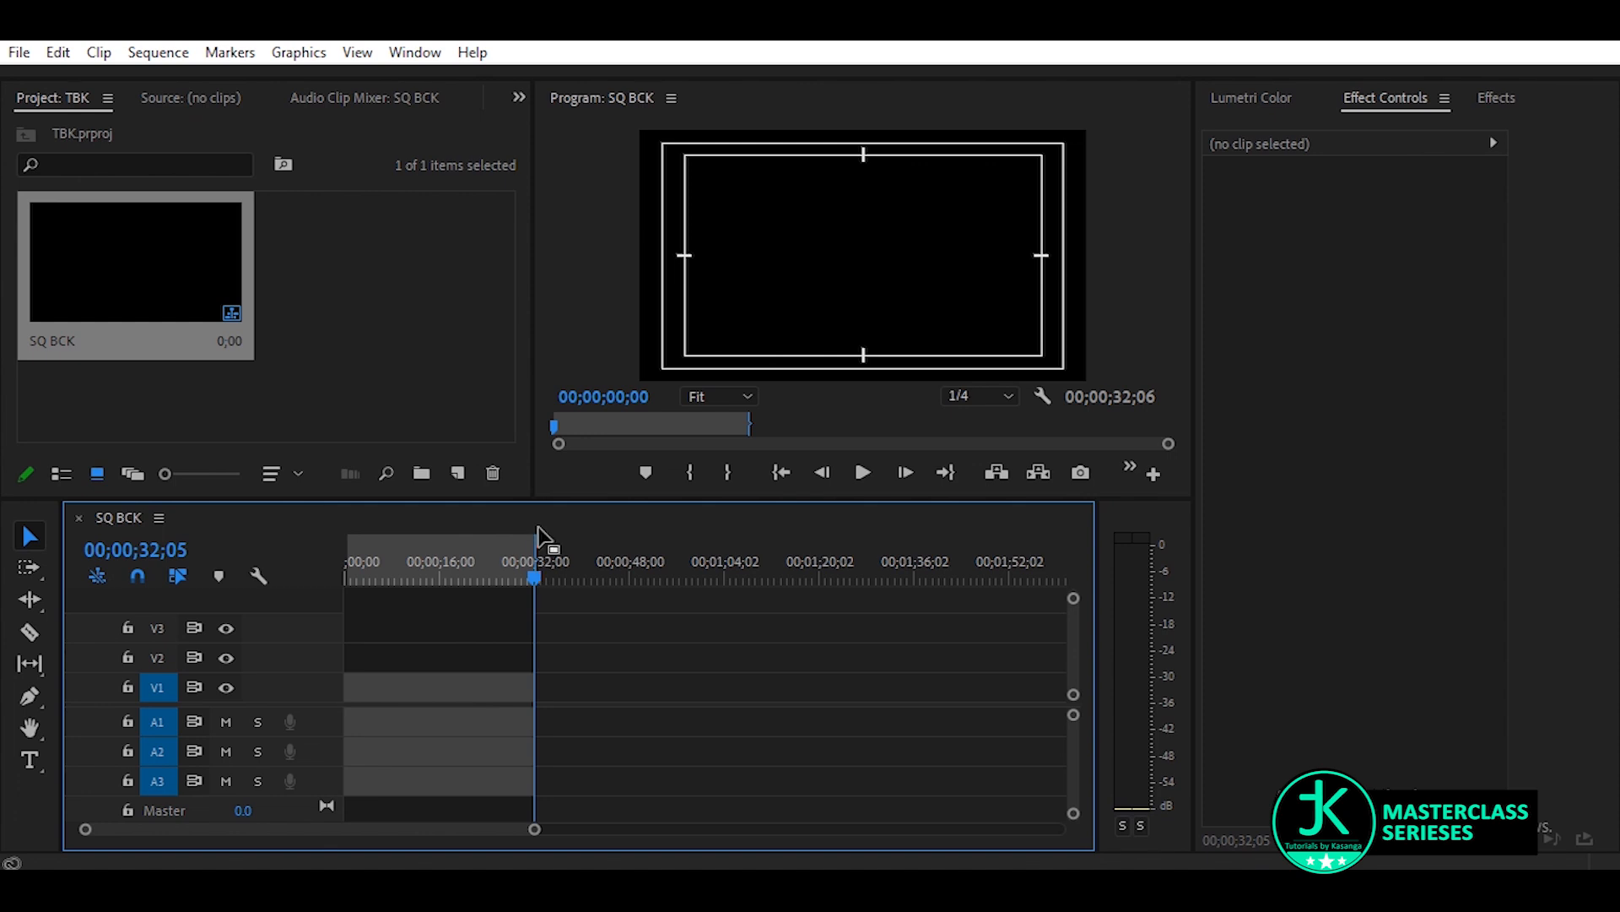
# Import the YouTube icons, TBK SQ BACK BG.png, channel logo, tbk.png QR code and YouTube logo images into the project
pyautogui.doubleClick(441, 277)
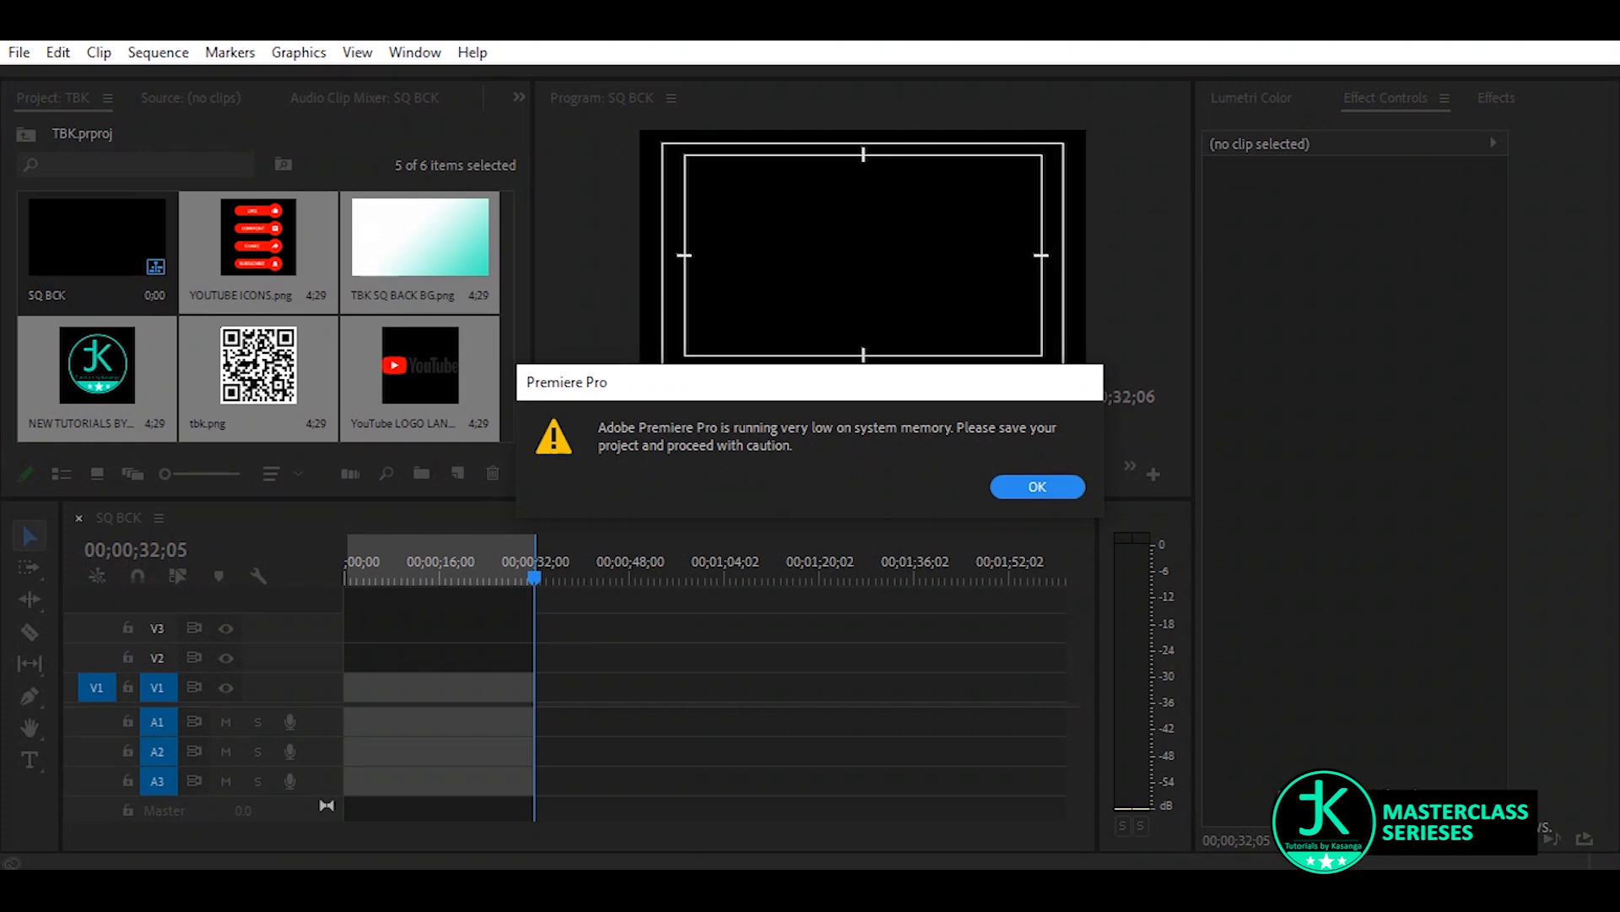
pyautogui.press('Return')
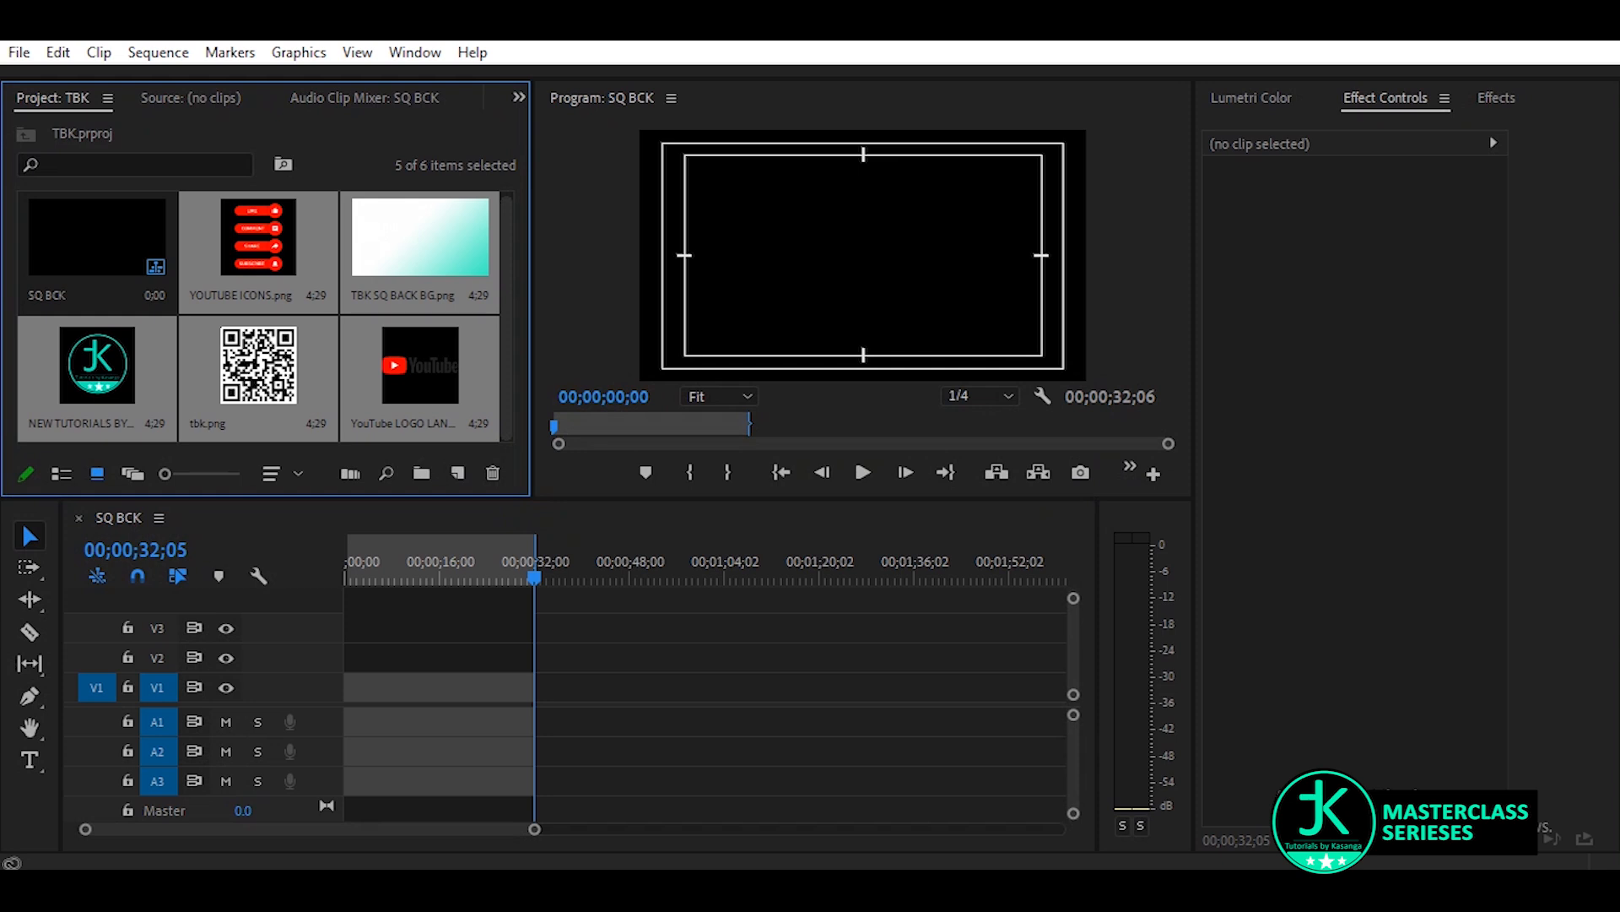
pyautogui.moveTo(954, 882)
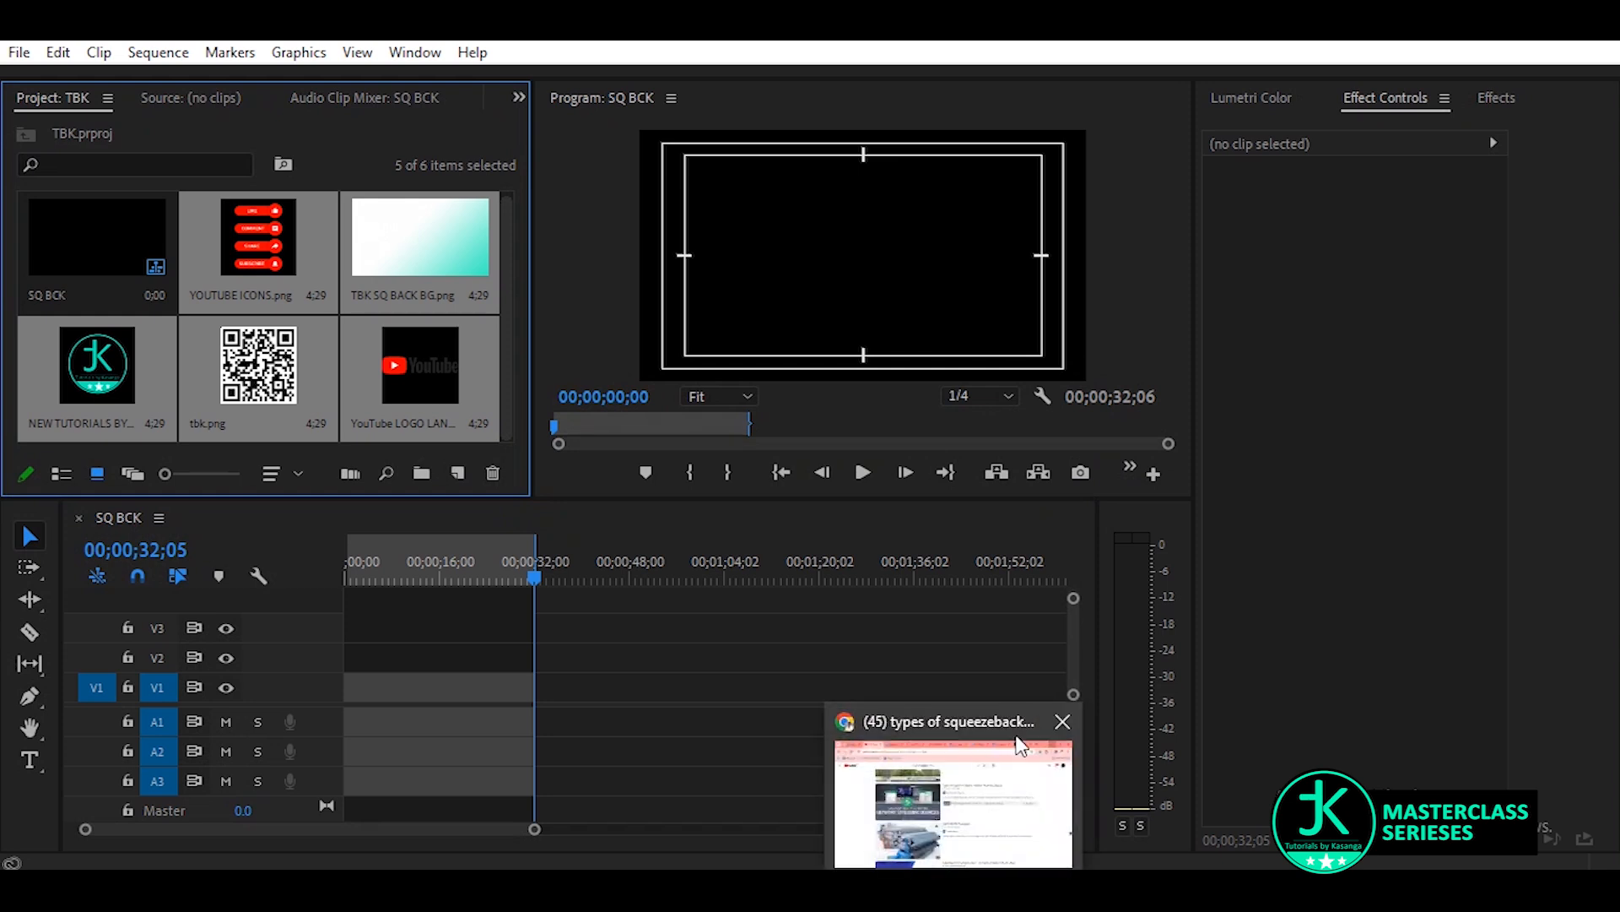
pyautogui.click(1056, 719)
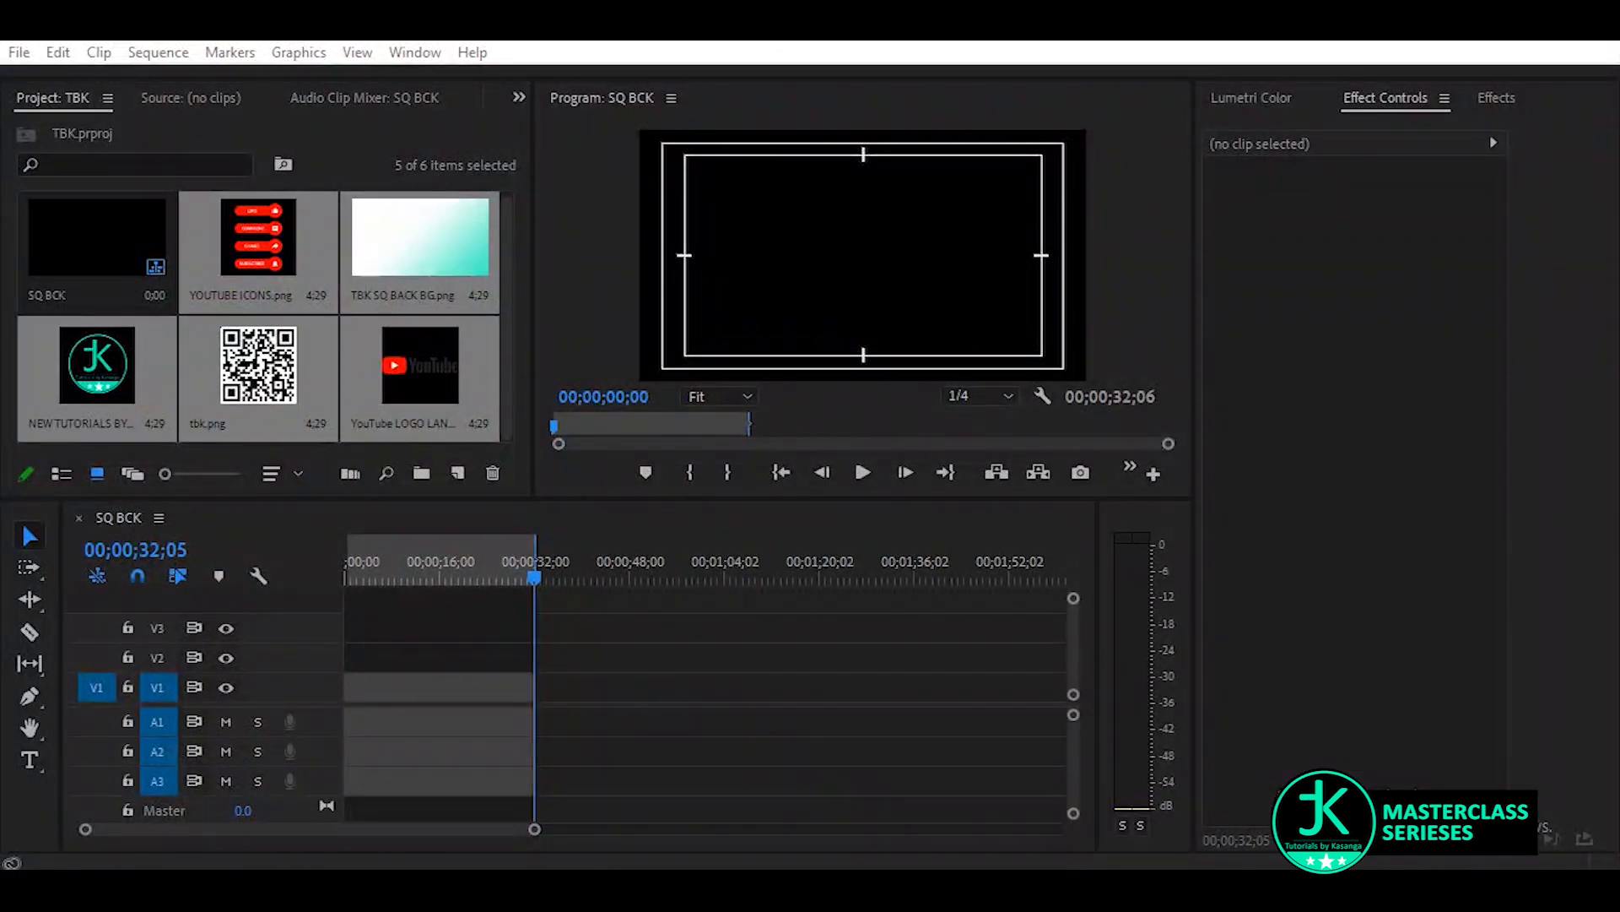
pyautogui.click(679, 670)
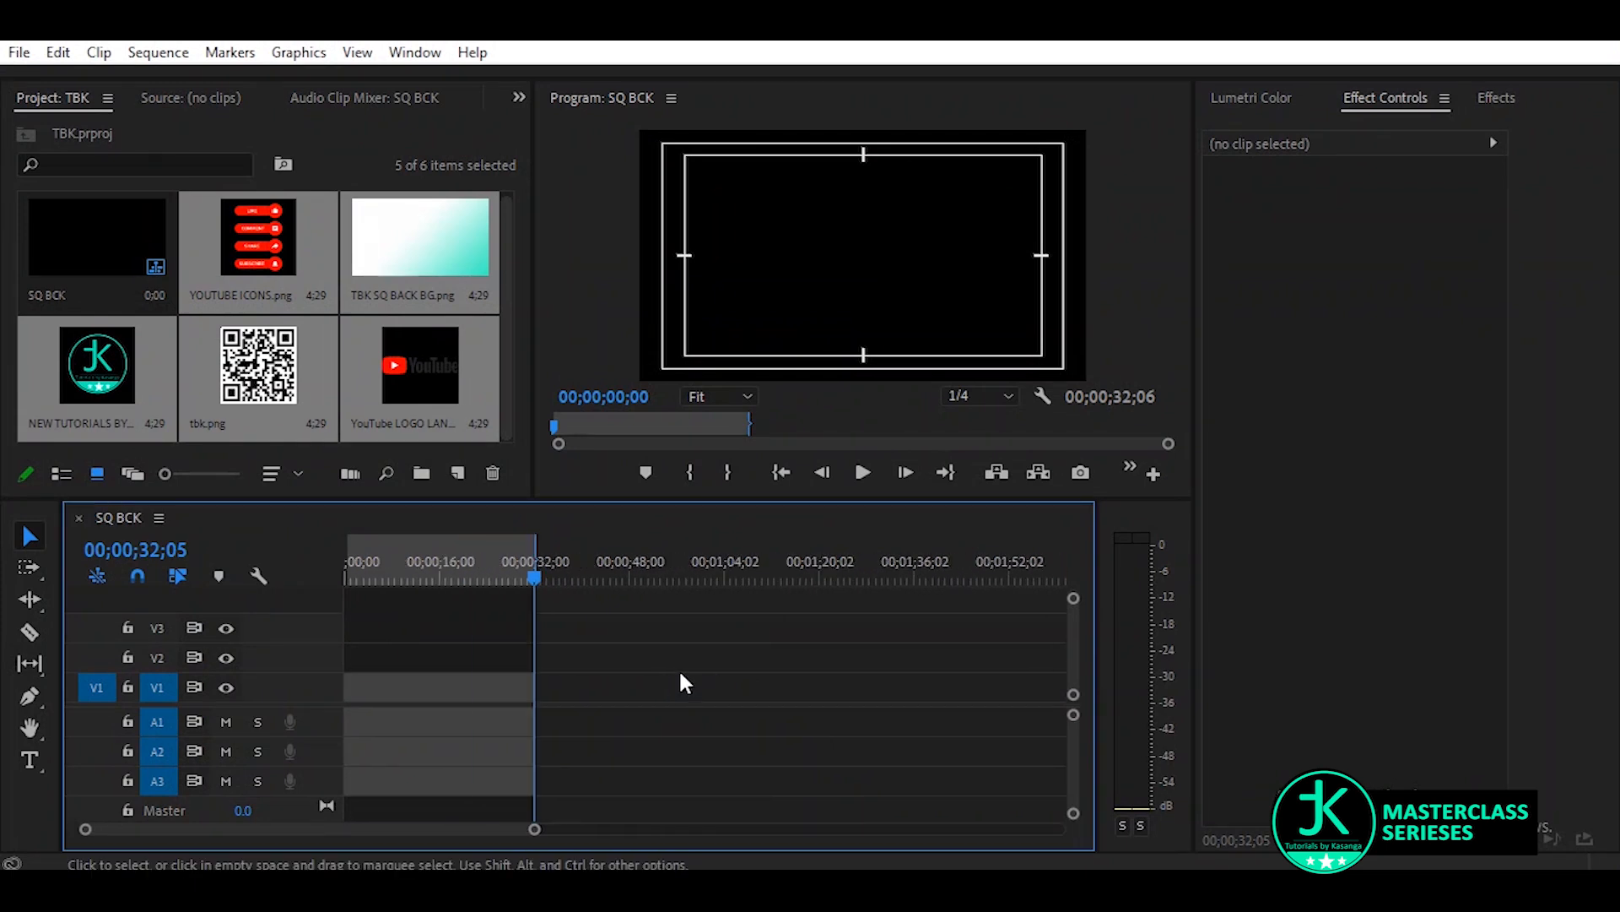
# Place TBK SQ BACK BG.png on track V1 across the in-to-out range and view the frame at 00;00;14;12
pyautogui.click(74, 250)
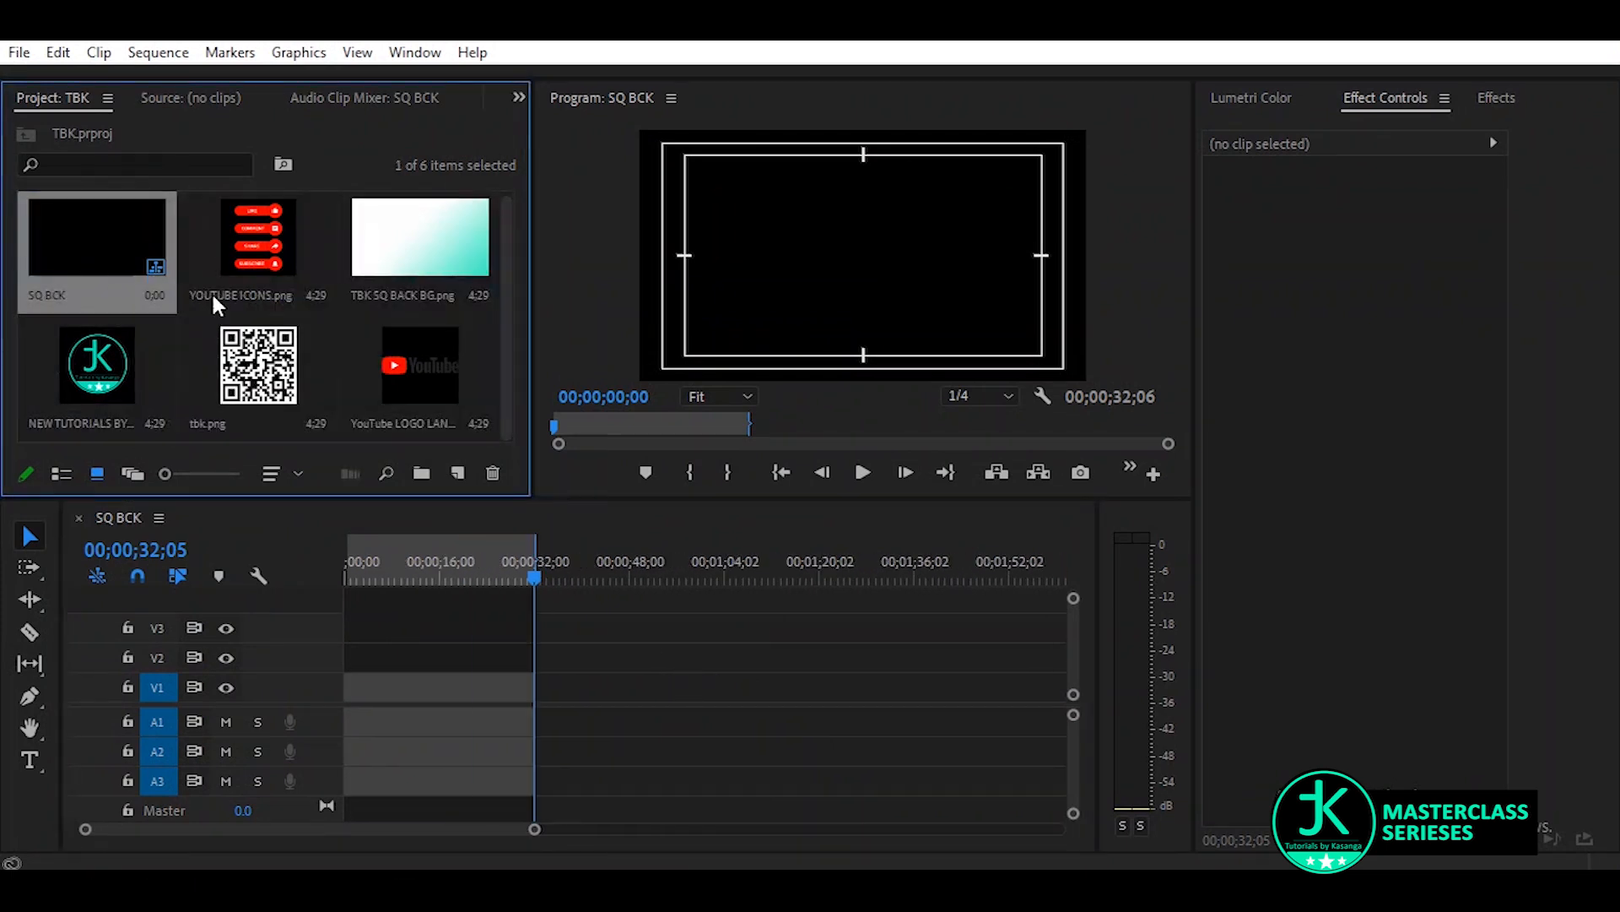
pyautogui.click(422, 247)
pyautogui.moveTo(404, 247); pyautogui.dragTo(533, 686)
pyautogui.click(432, 563)
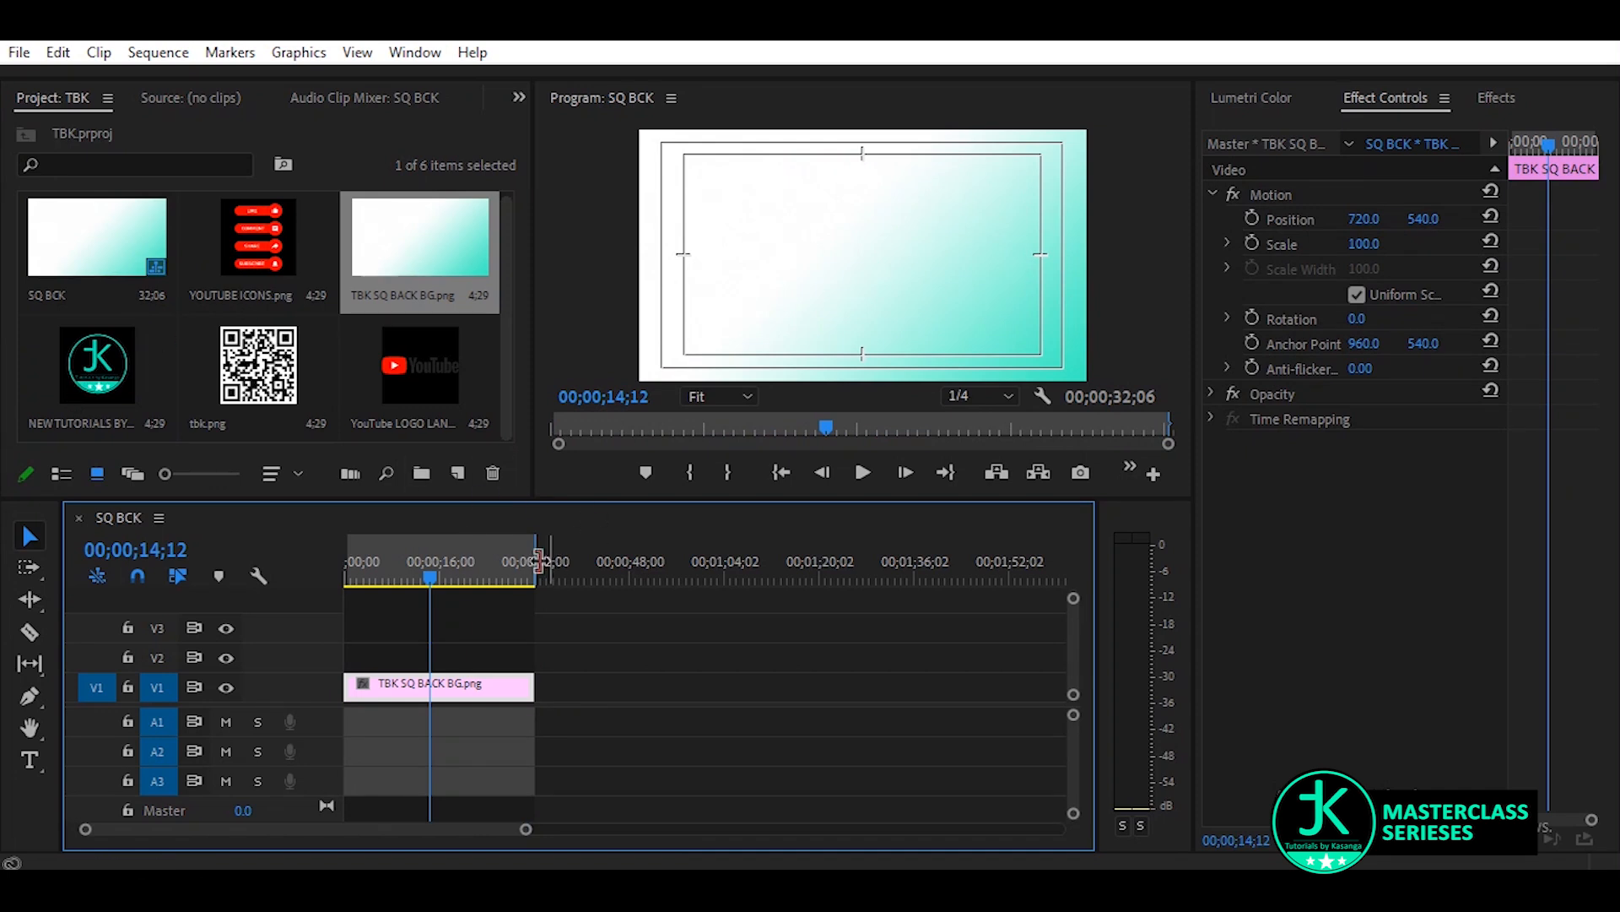
# Create a 1440 x 1080 black video at 29.97 fps and place it on track V2 above the background for the same duration
pyautogui.click(456, 473)
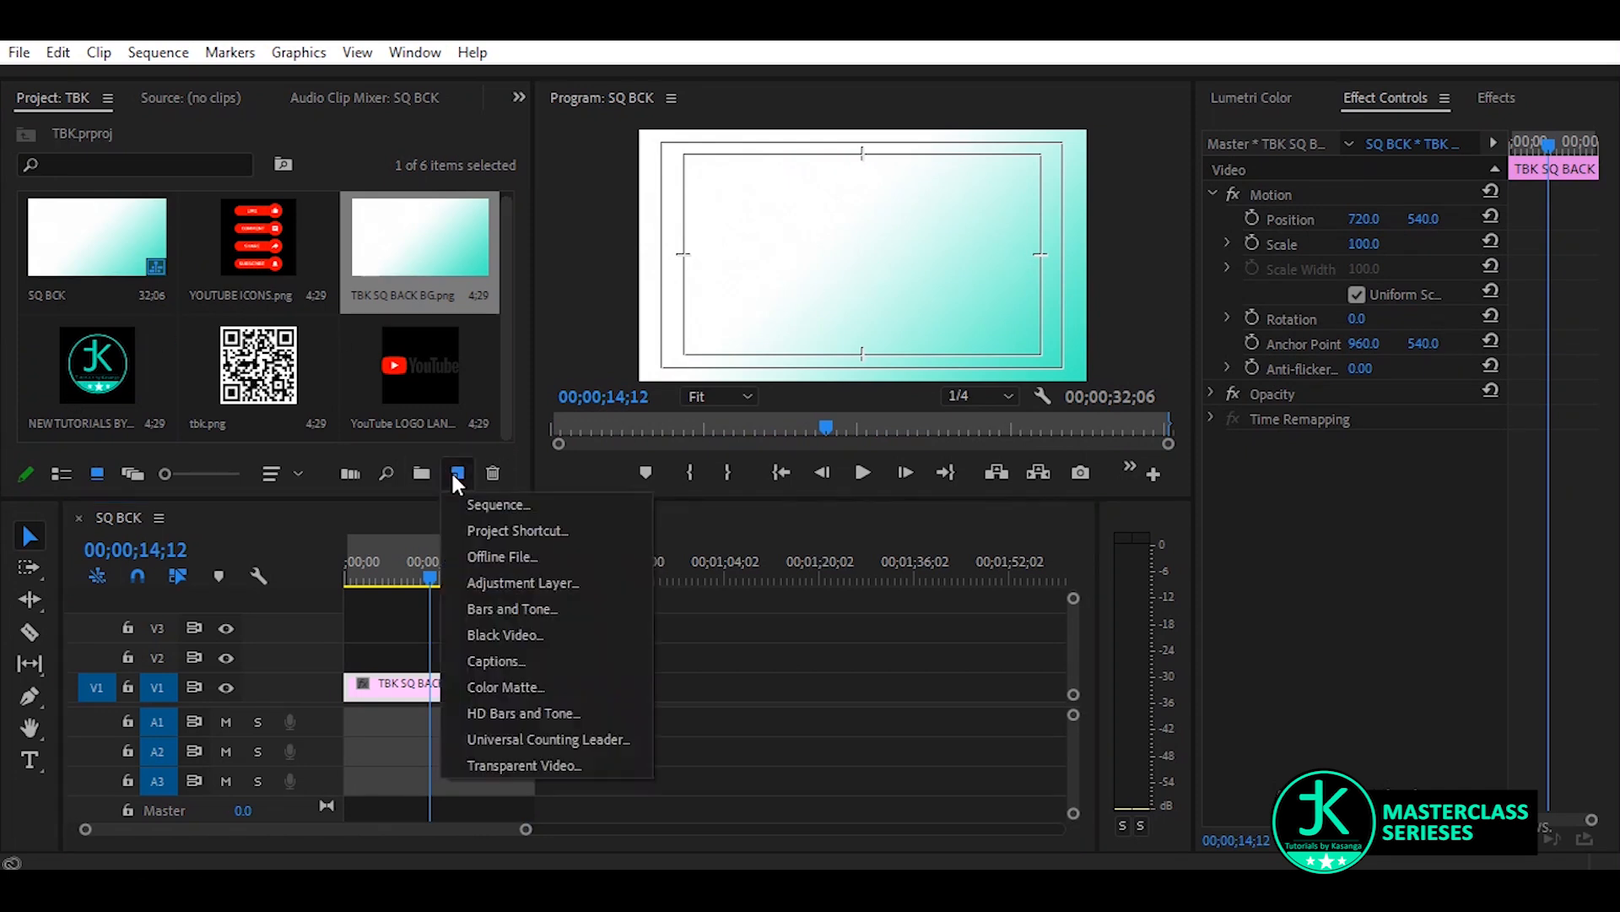
pyautogui.click(511, 641)
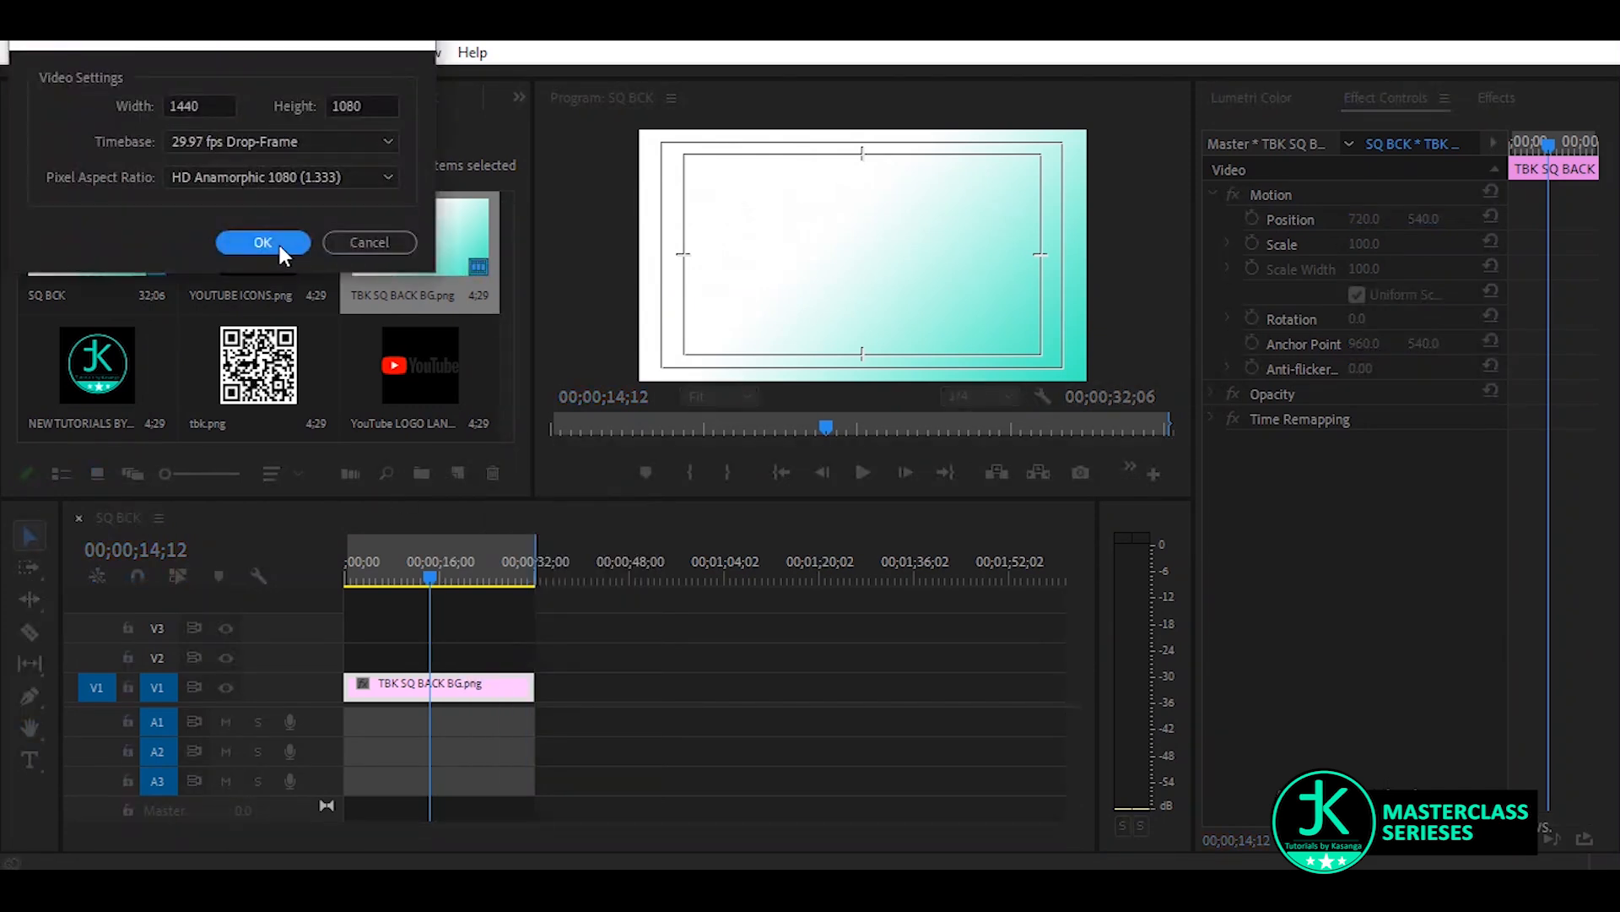
pyautogui.click(280, 245)
pyautogui.moveTo(68, 362); pyautogui.dragTo(535, 669)
# Scale the Black Video clip to 64 and position it at 981, 346 in the frame's upper-right corner
pyautogui.moveTo(1377, 245); pyautogui.dragTo(1331, 245)
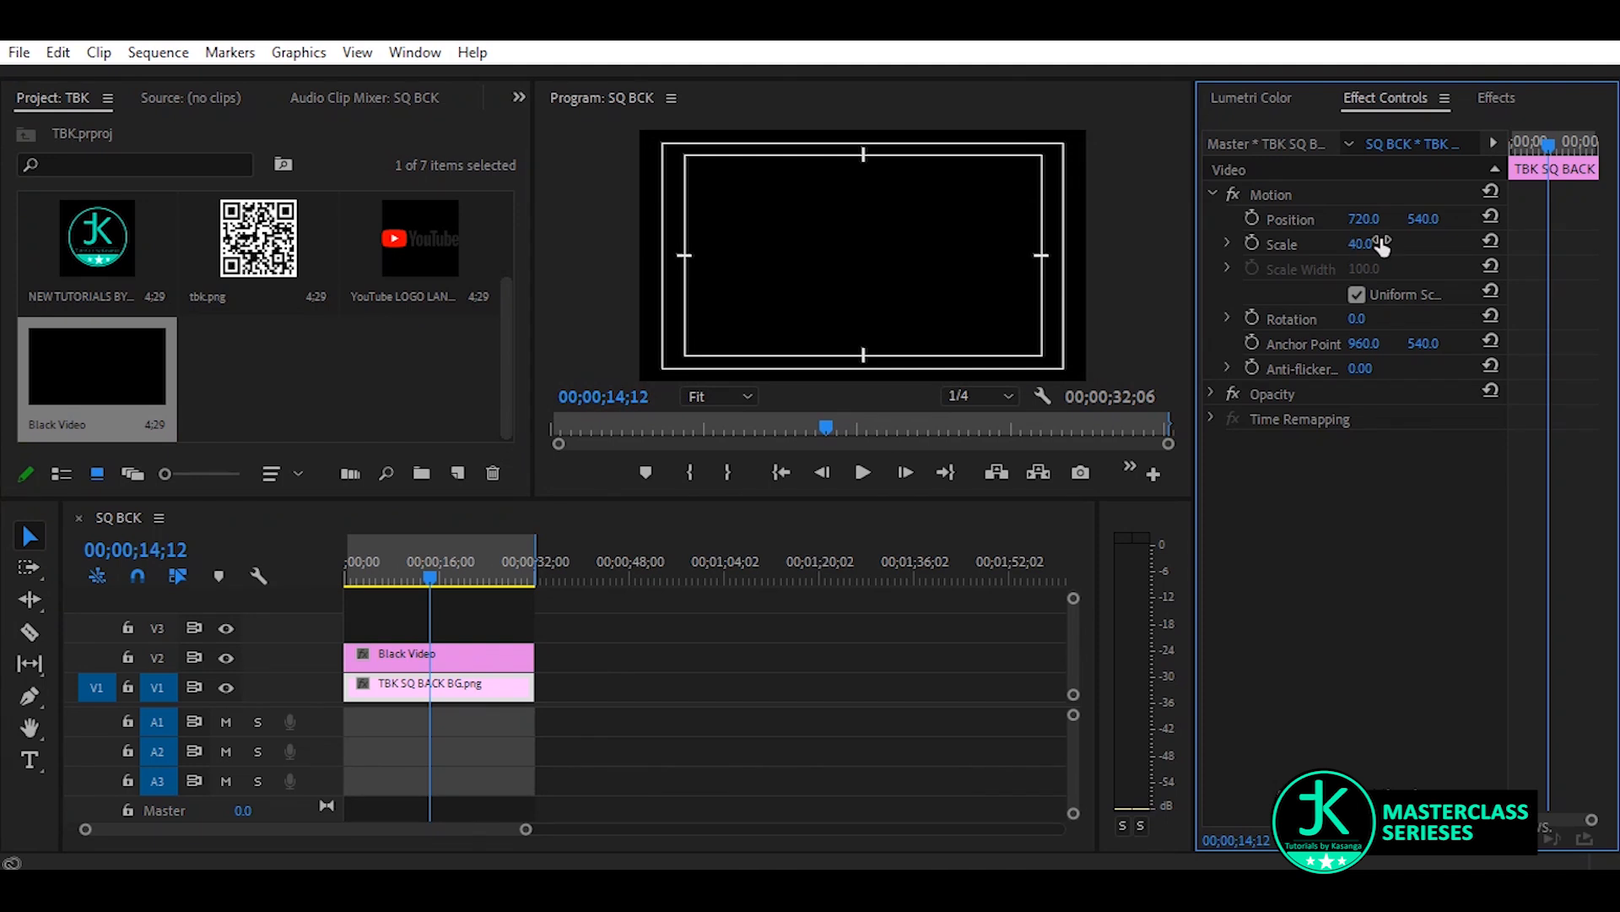
pyautogui.click(1489, 191)
pyautogui.click(419, 658)
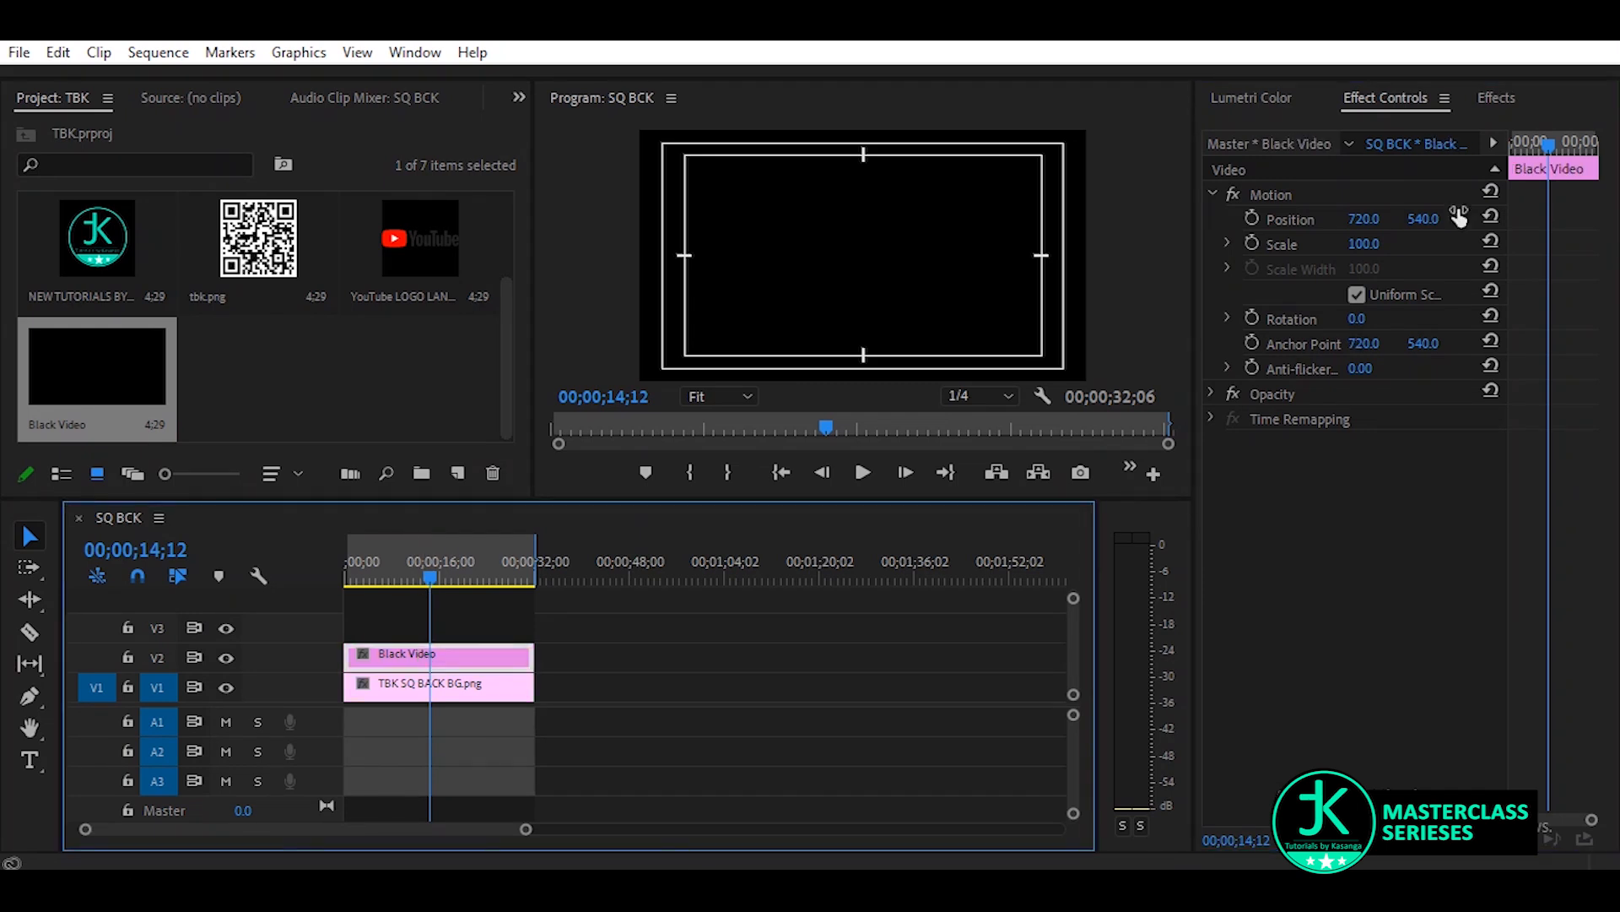
pyautogui.moveTo(1363, 244); pyautogui.dragTo(1342, 244)
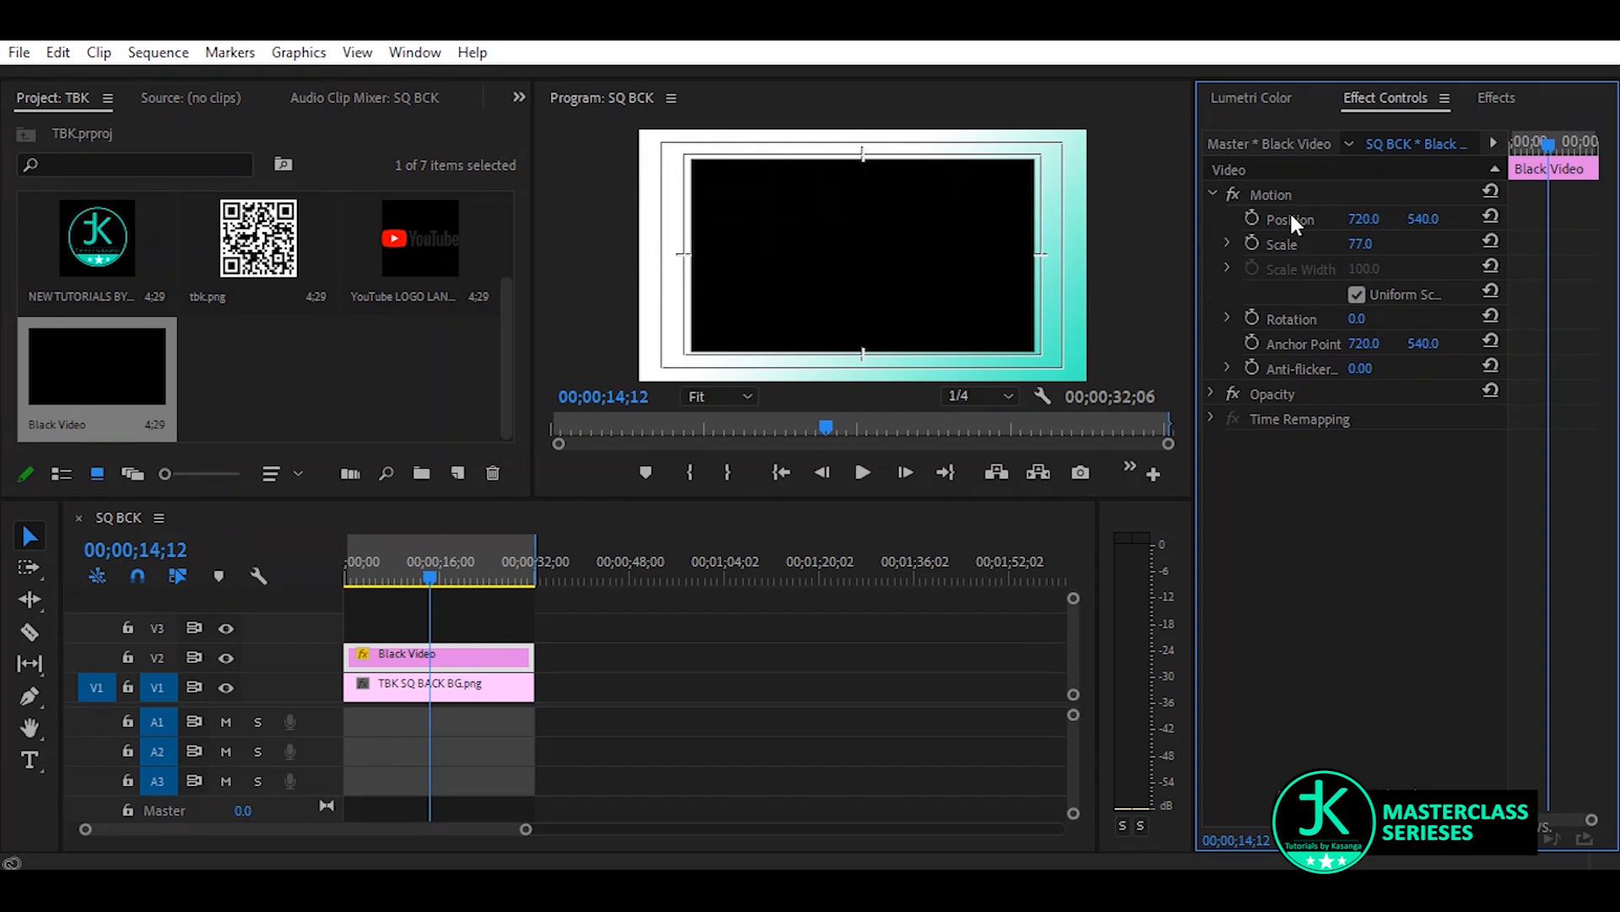
pyautogui.moveTo(1364, 219)
pyautogui.mouseDown()
pyautogui.moveTo(1501, 218)
pyautogui.moveTo(1424, 228)
pyautogui.moveTo(1421, 249)
pyautogui.moveTo(1346, 244)
pyautogui.moveTo(1422, 220)
pyautogui.moveTo(1374, 219)
pyautogui.mouseUp()
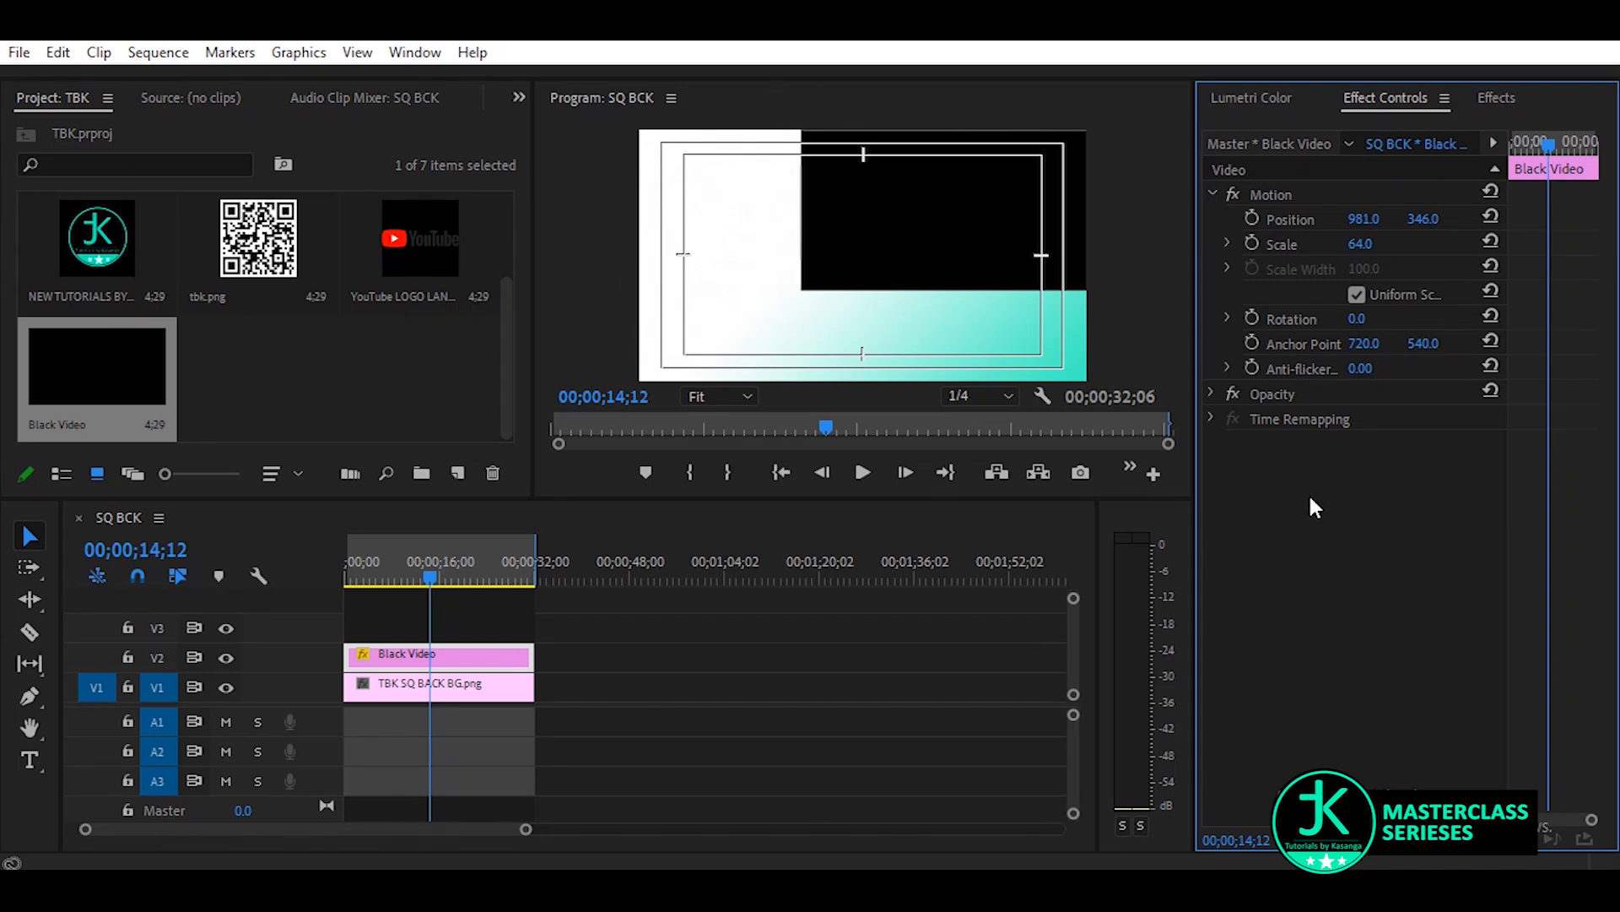
# Place the round channel logo image on track V3 above the black video, matching the other clips' duration
pyautogui.click(325, 409)
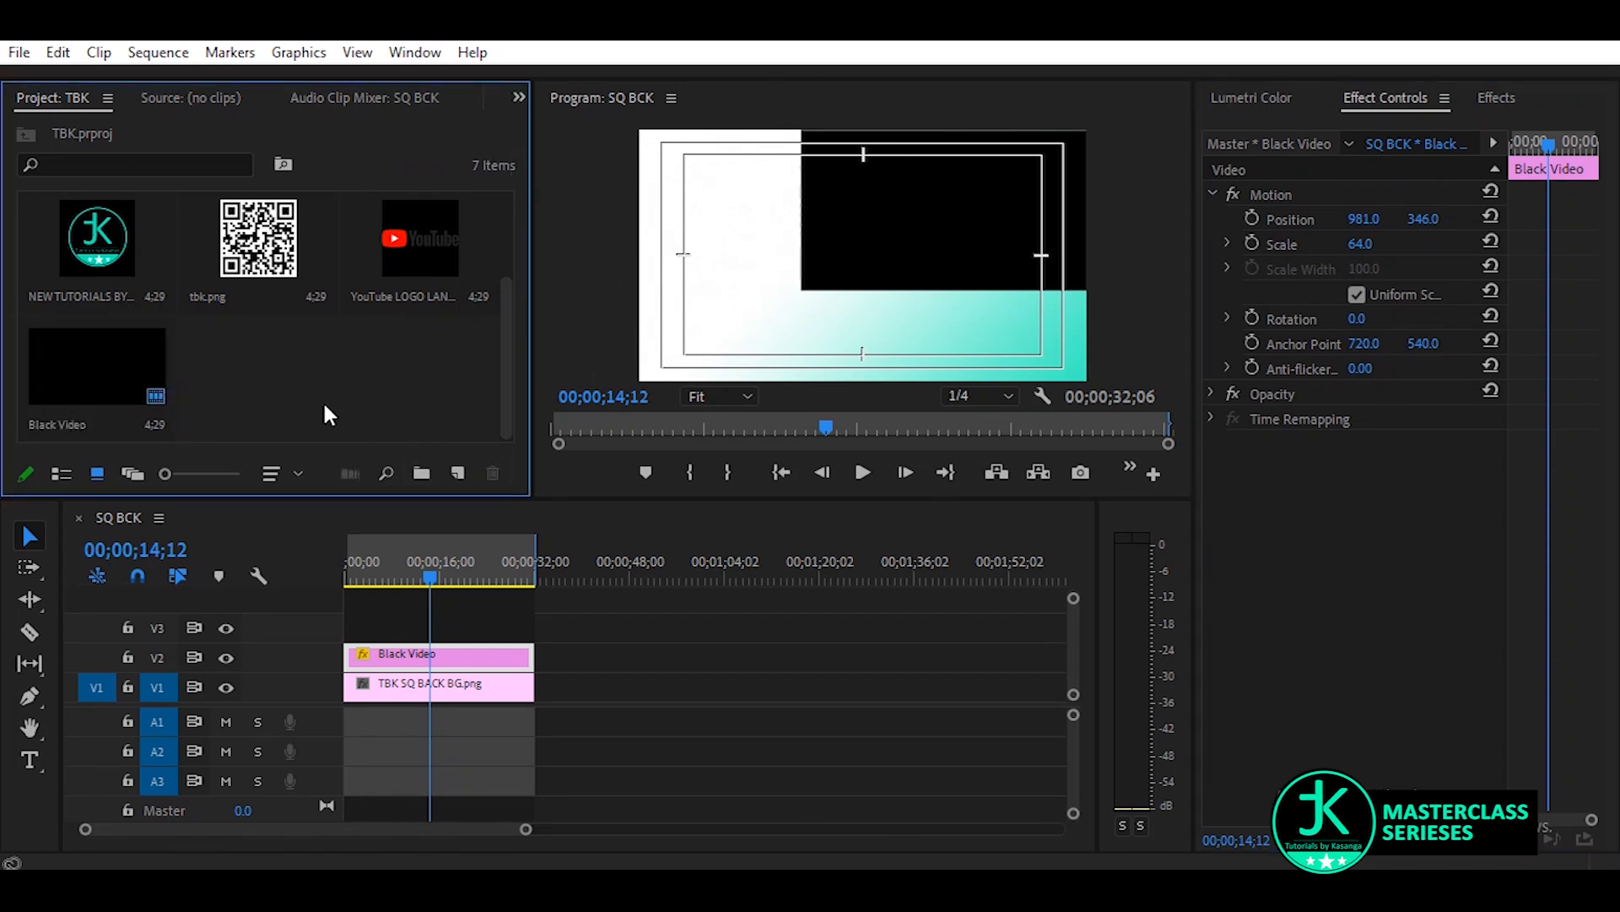
pyautogui.click(252, 260)
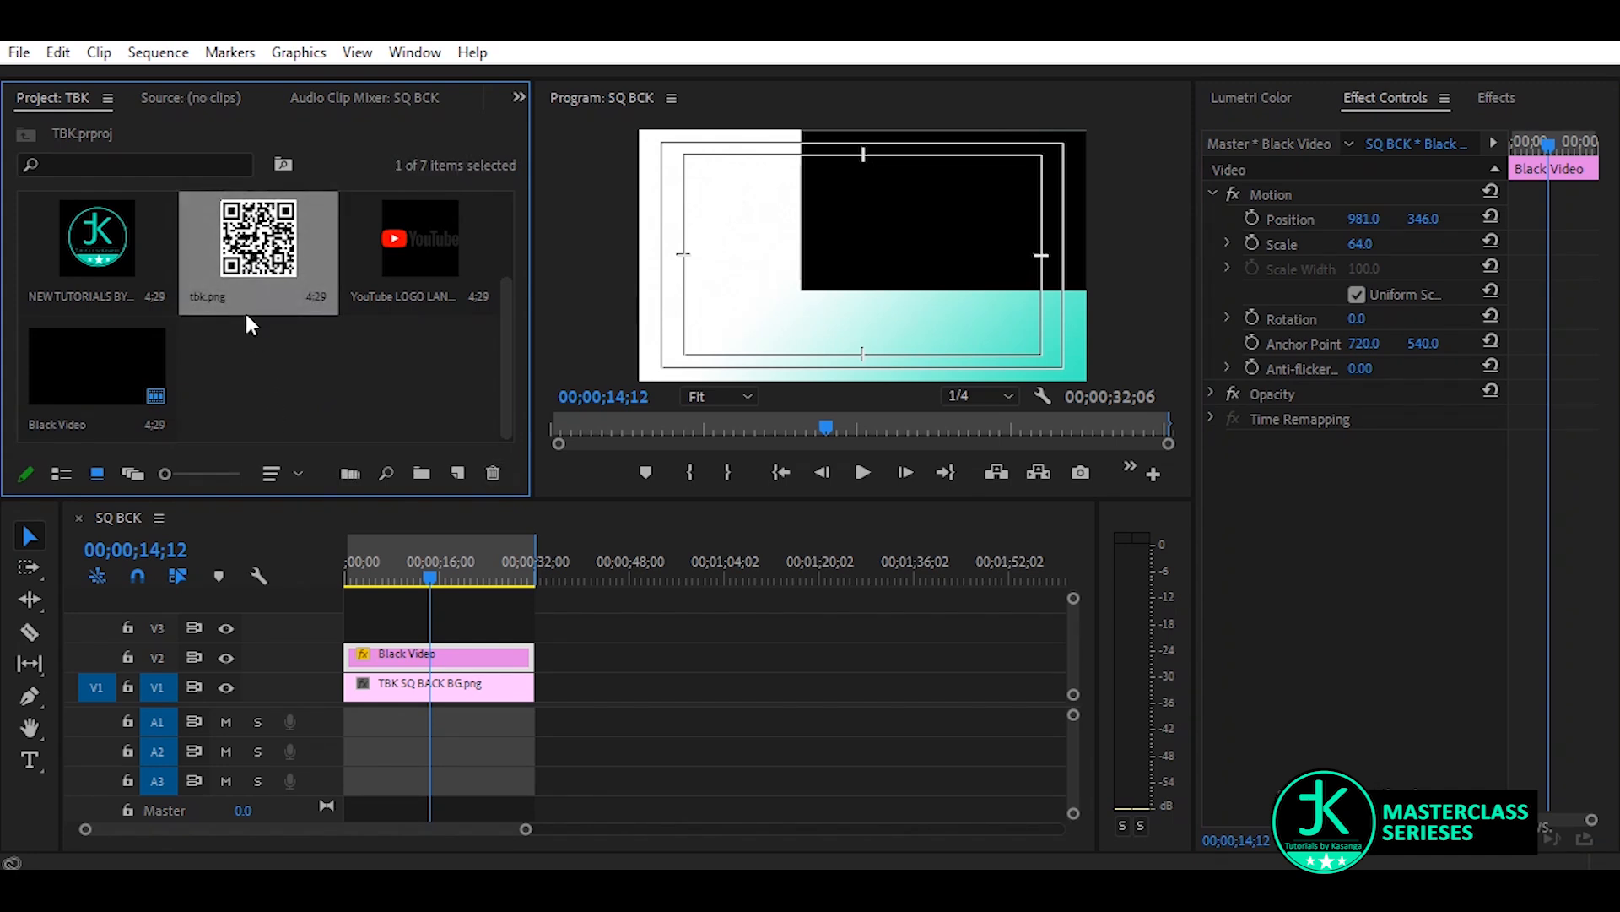
pyautogui.click(88, 243)
pyautogui.moveTo(112, 258); pyautogui.dragTo(524, 627)
pyautogui.click(453, 635)
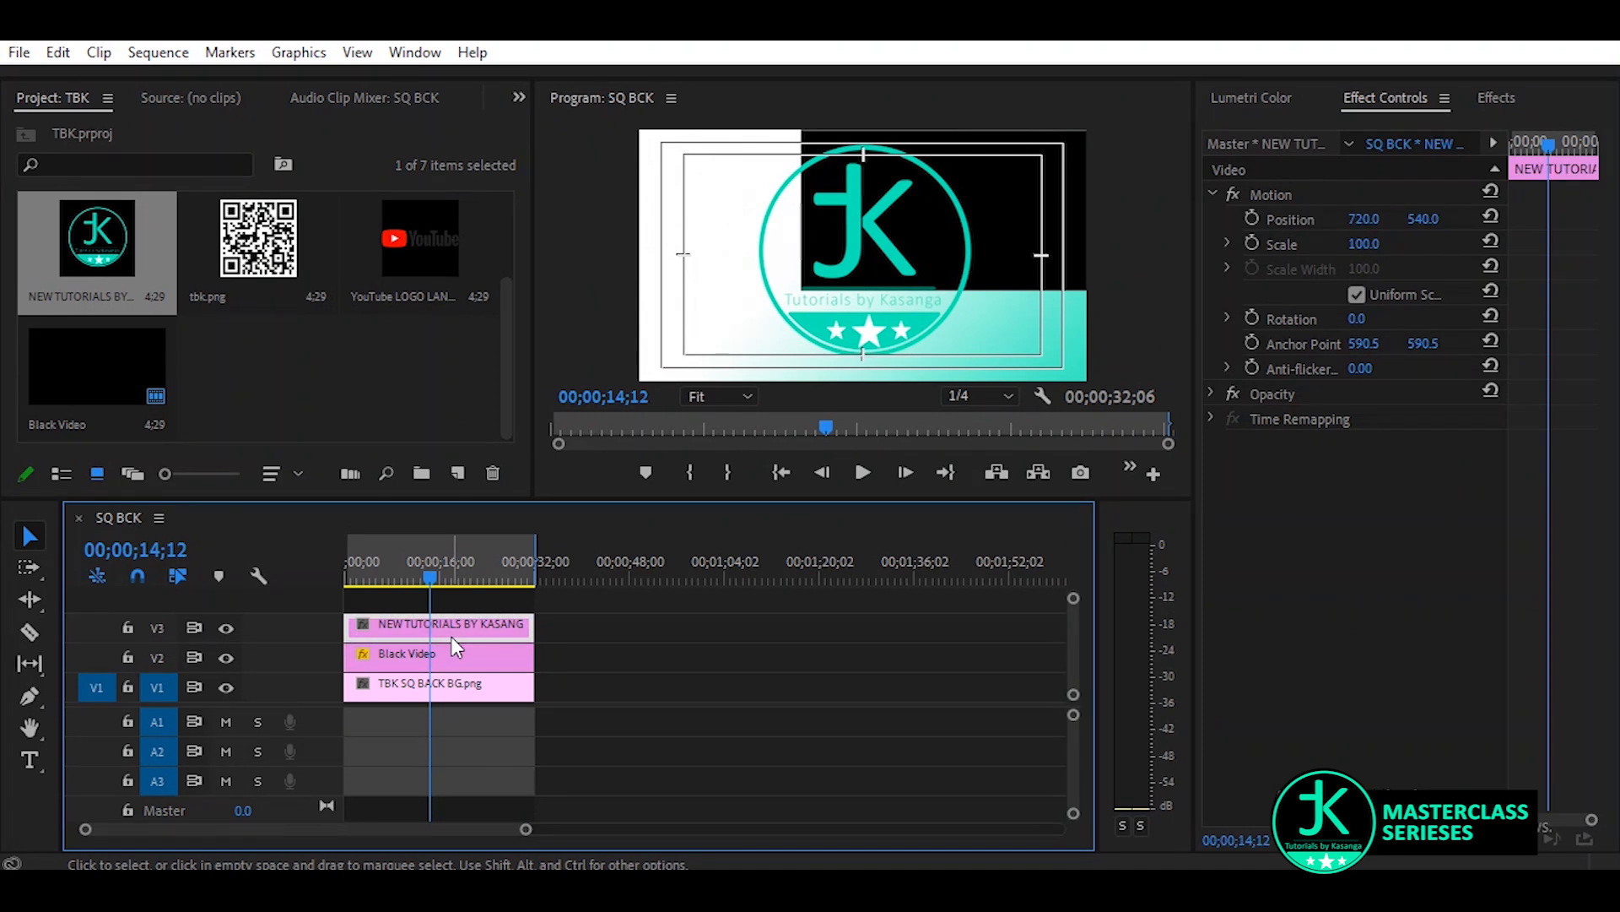
# Scale the channel logo down to 54
pyautogui.click(1363, 244)
pyautogui.write('93')
pyautogui.press('Return')
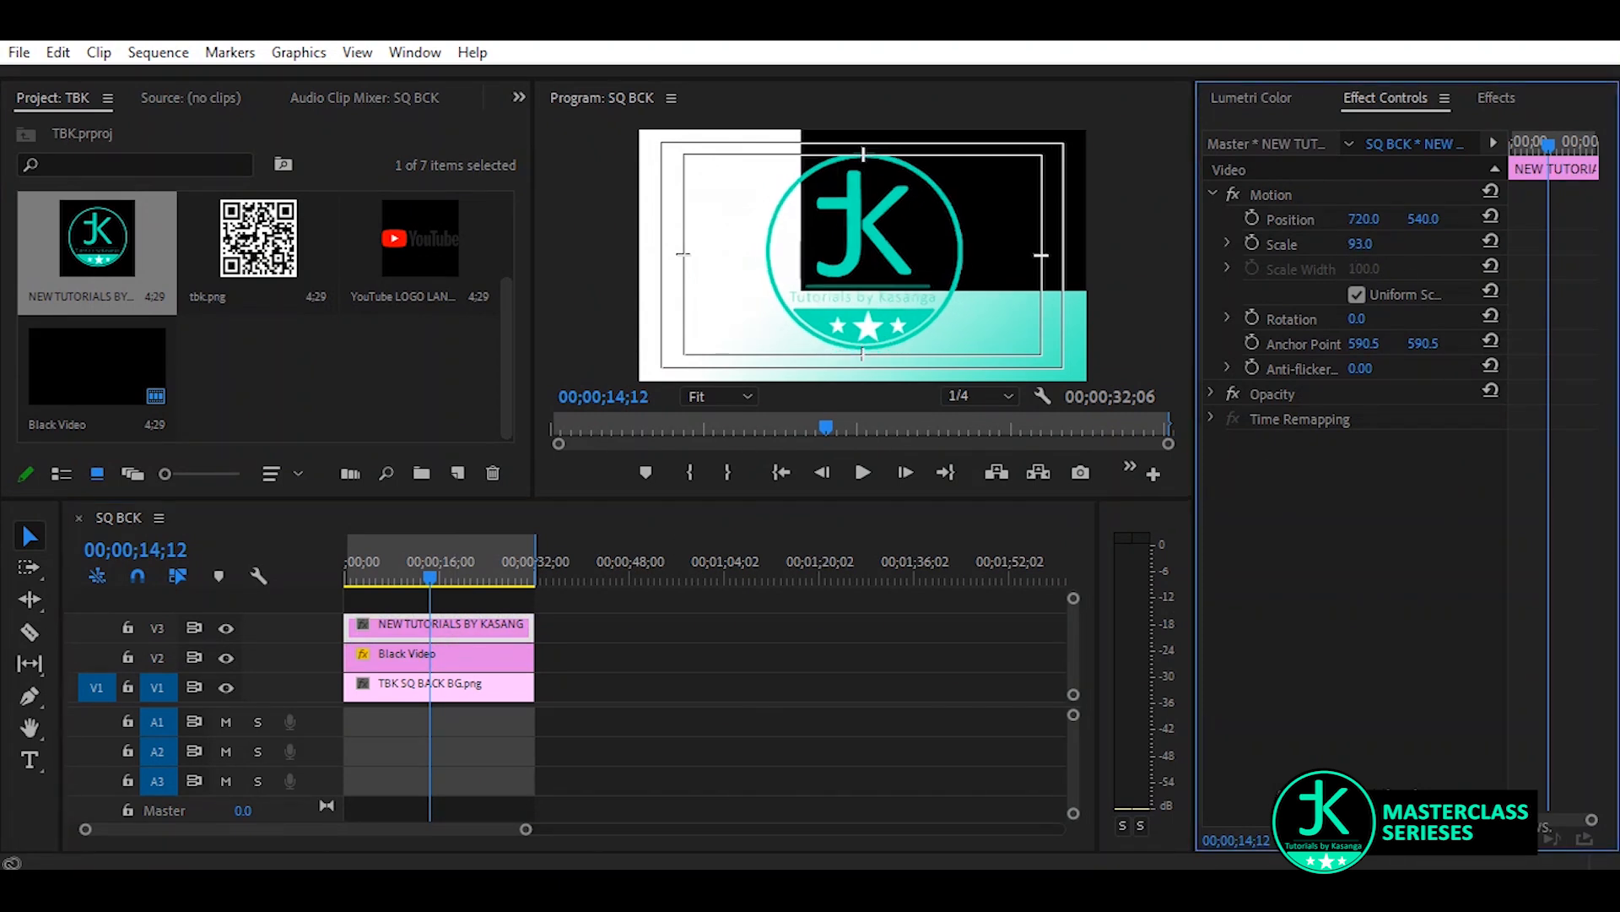
pyautogui.click(1360, 244)
pyautogui.write('54')
pyautogui.press('Return')
# Position the channel logo at 276, 293, beside the black video in the frame's upper-left area
pyautogui.moveTo(1364, 219); pyautogui.dragTo(847, 220)
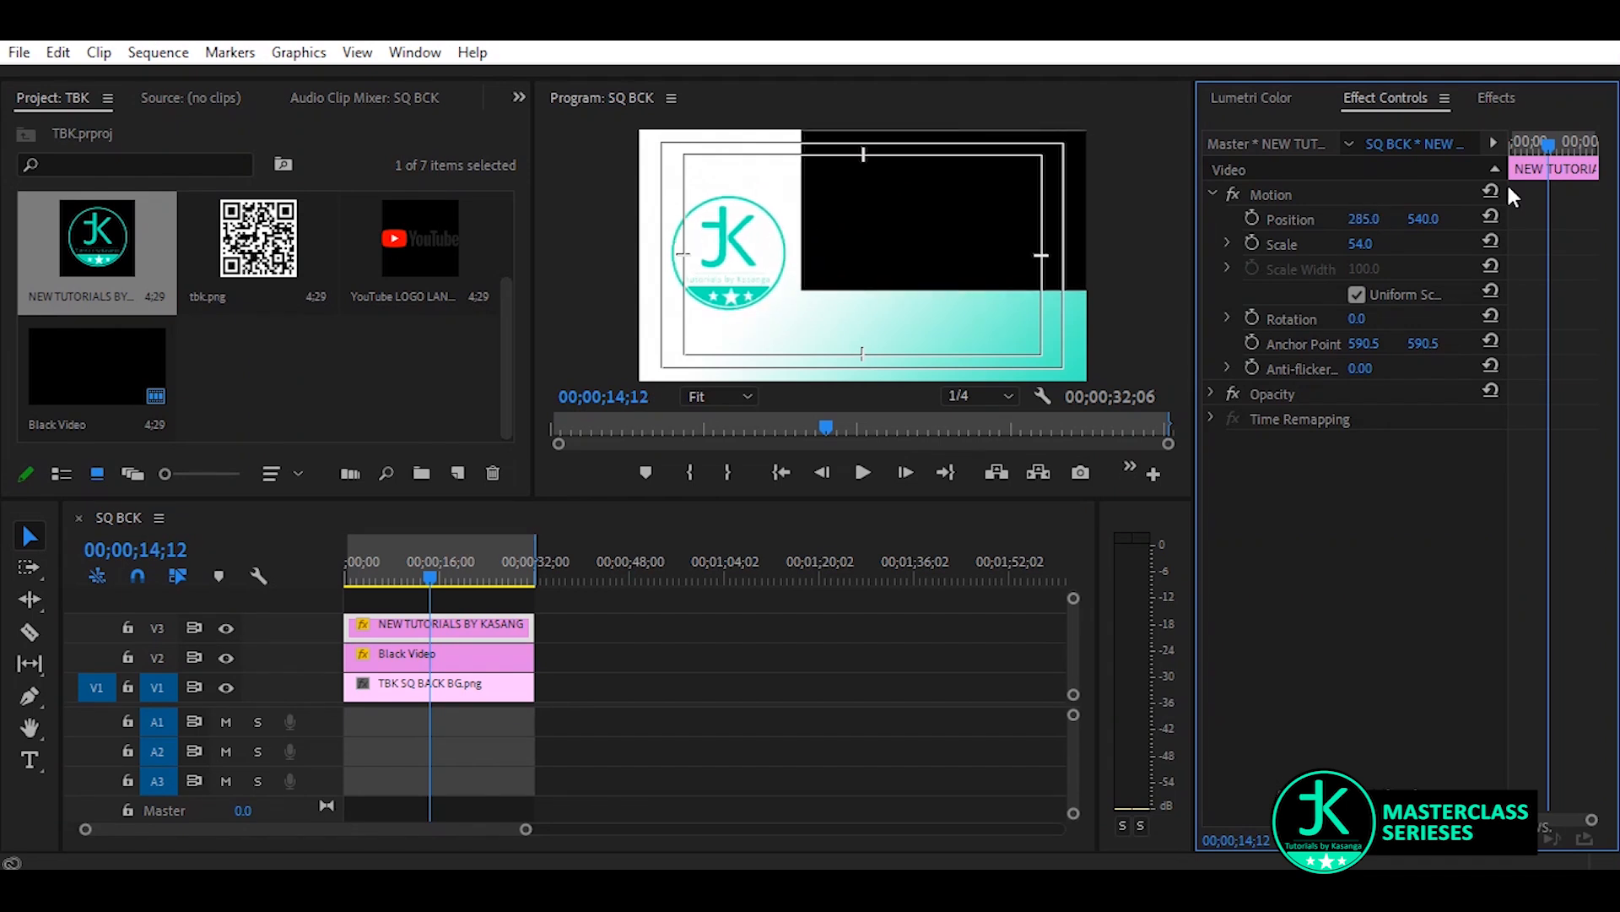
pyautogui.moveTo(1428, 220); pyautogui.dragTo(1136, 220)
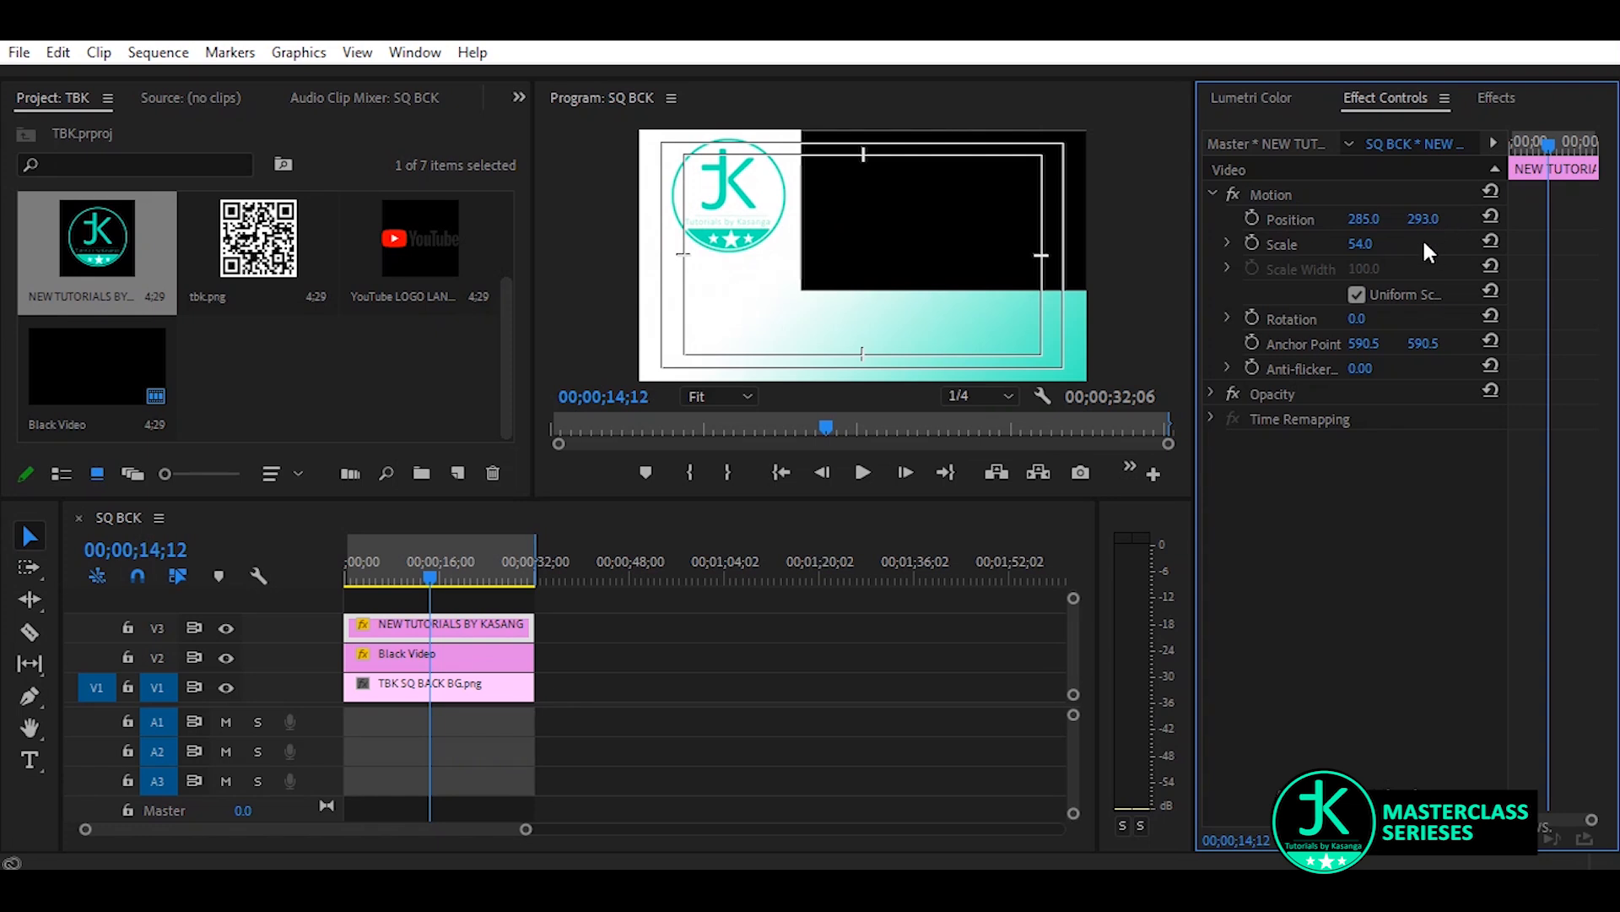
pyautogui.moveTo(1360, 219); pyautogui.dragTo(1353, 219)
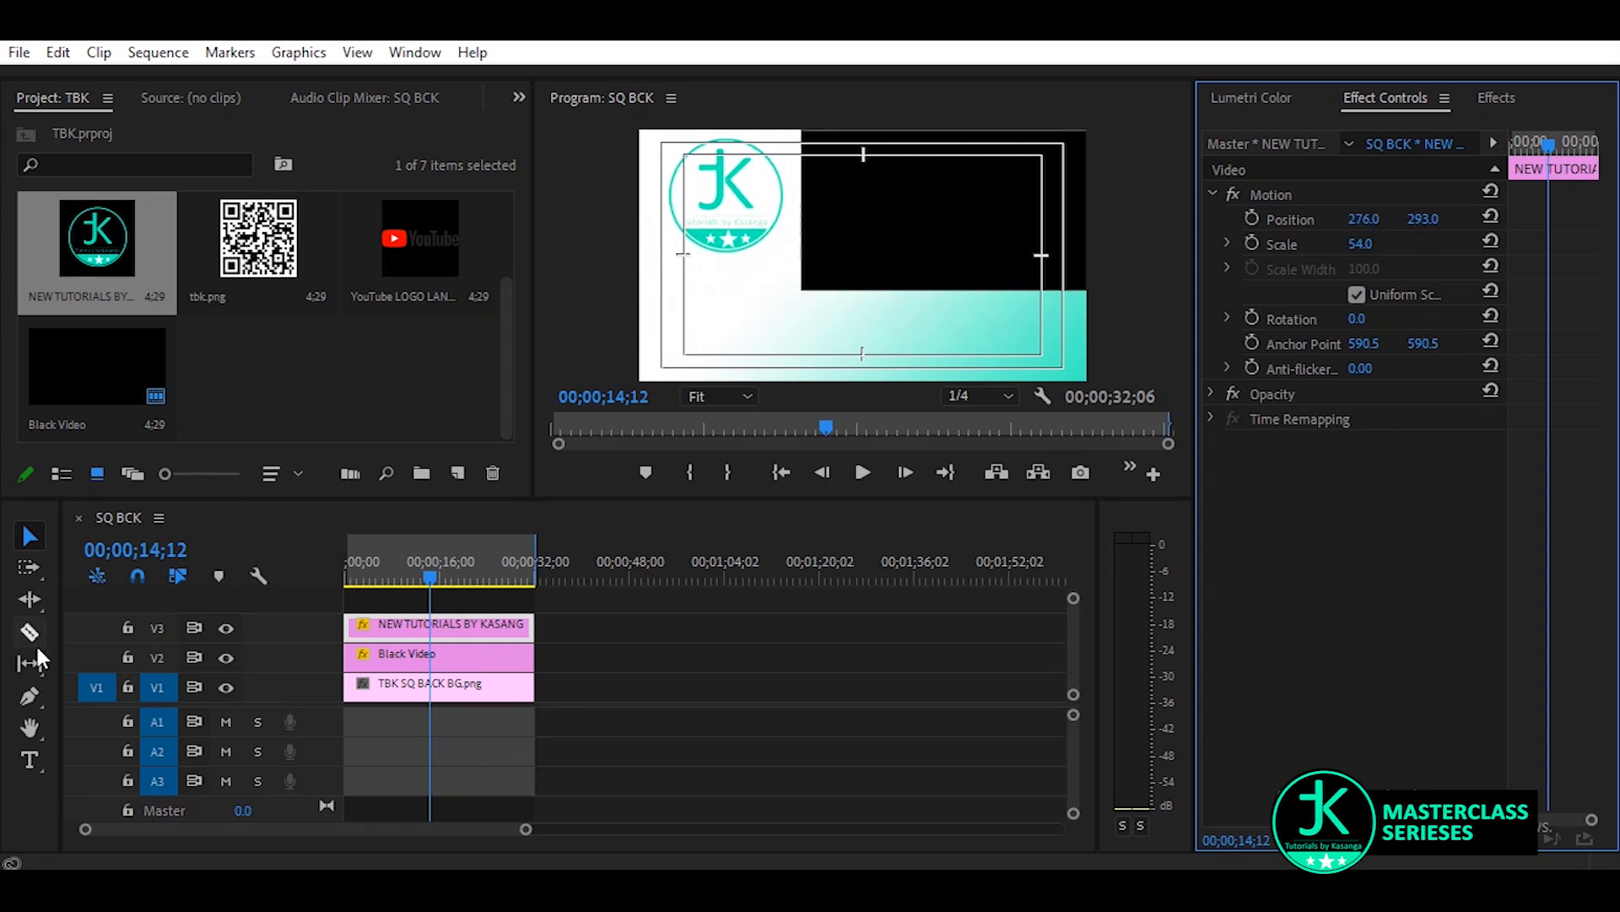
# Add a text layer with the channel's @ handle below the logo in the video frame
pyautogui.click(30, 760)
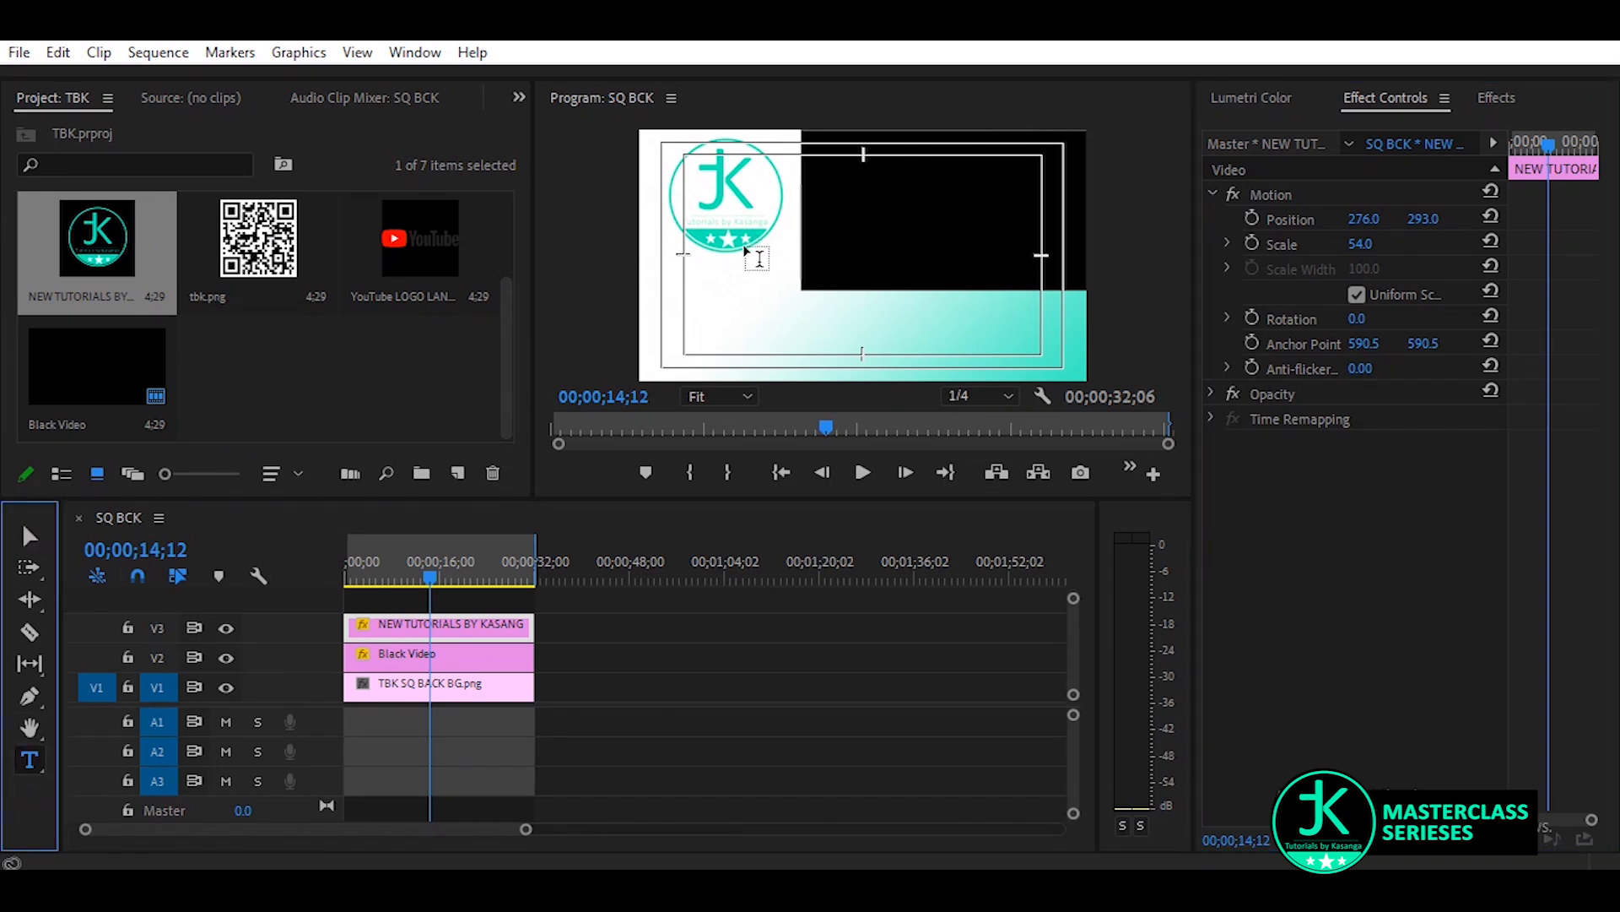
pyautogui.click(705, 296)
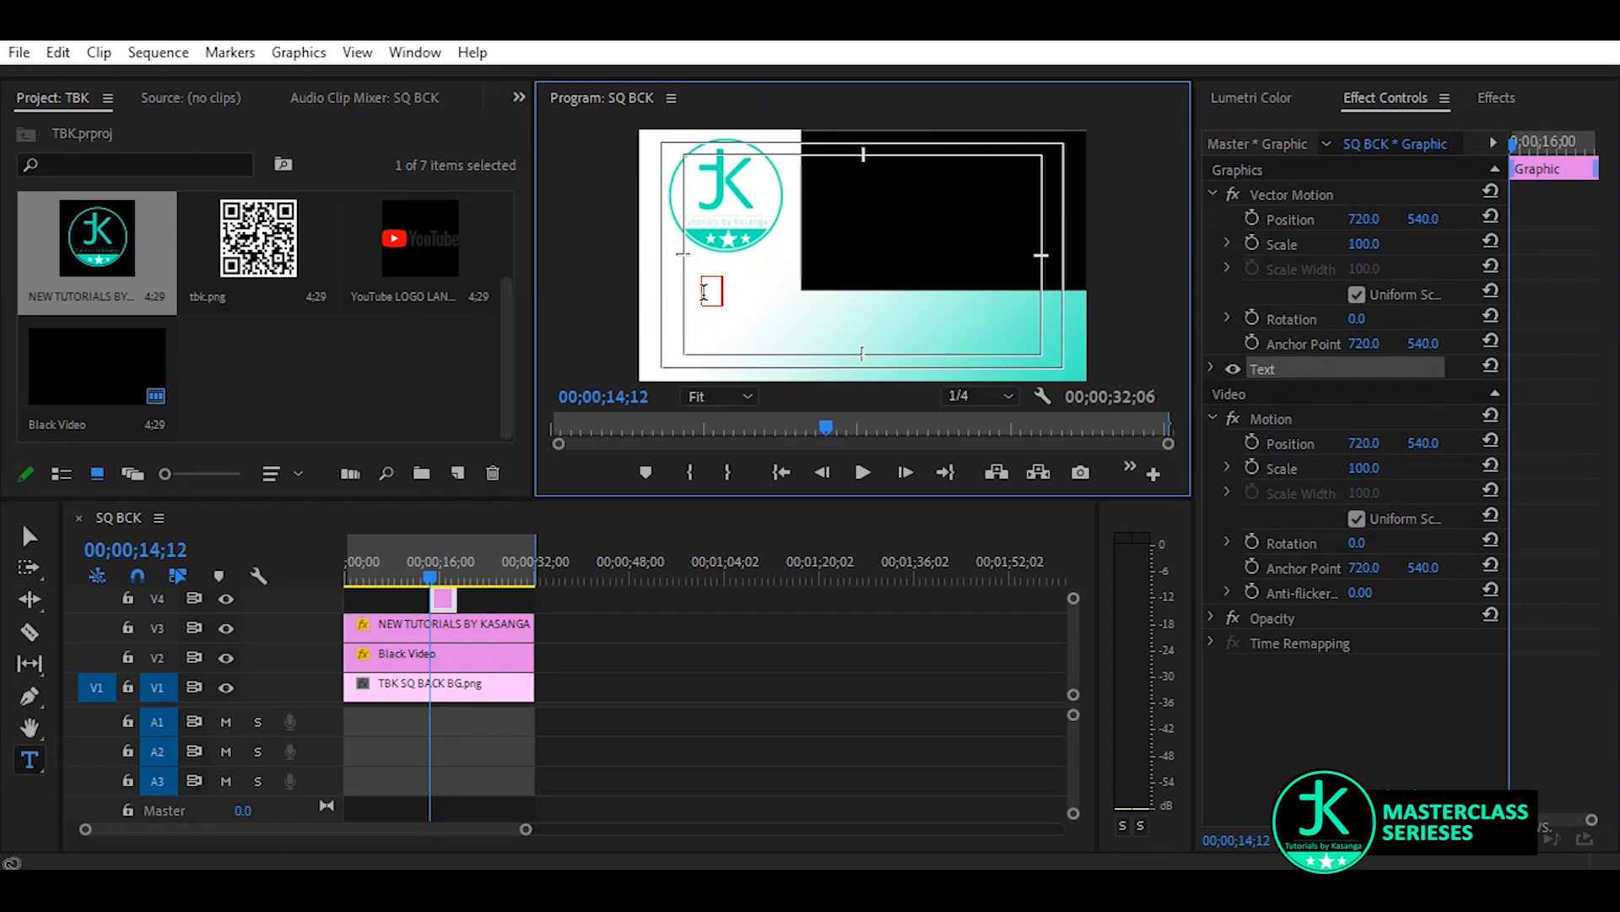
pyautogui.write('Ascribe SByK')
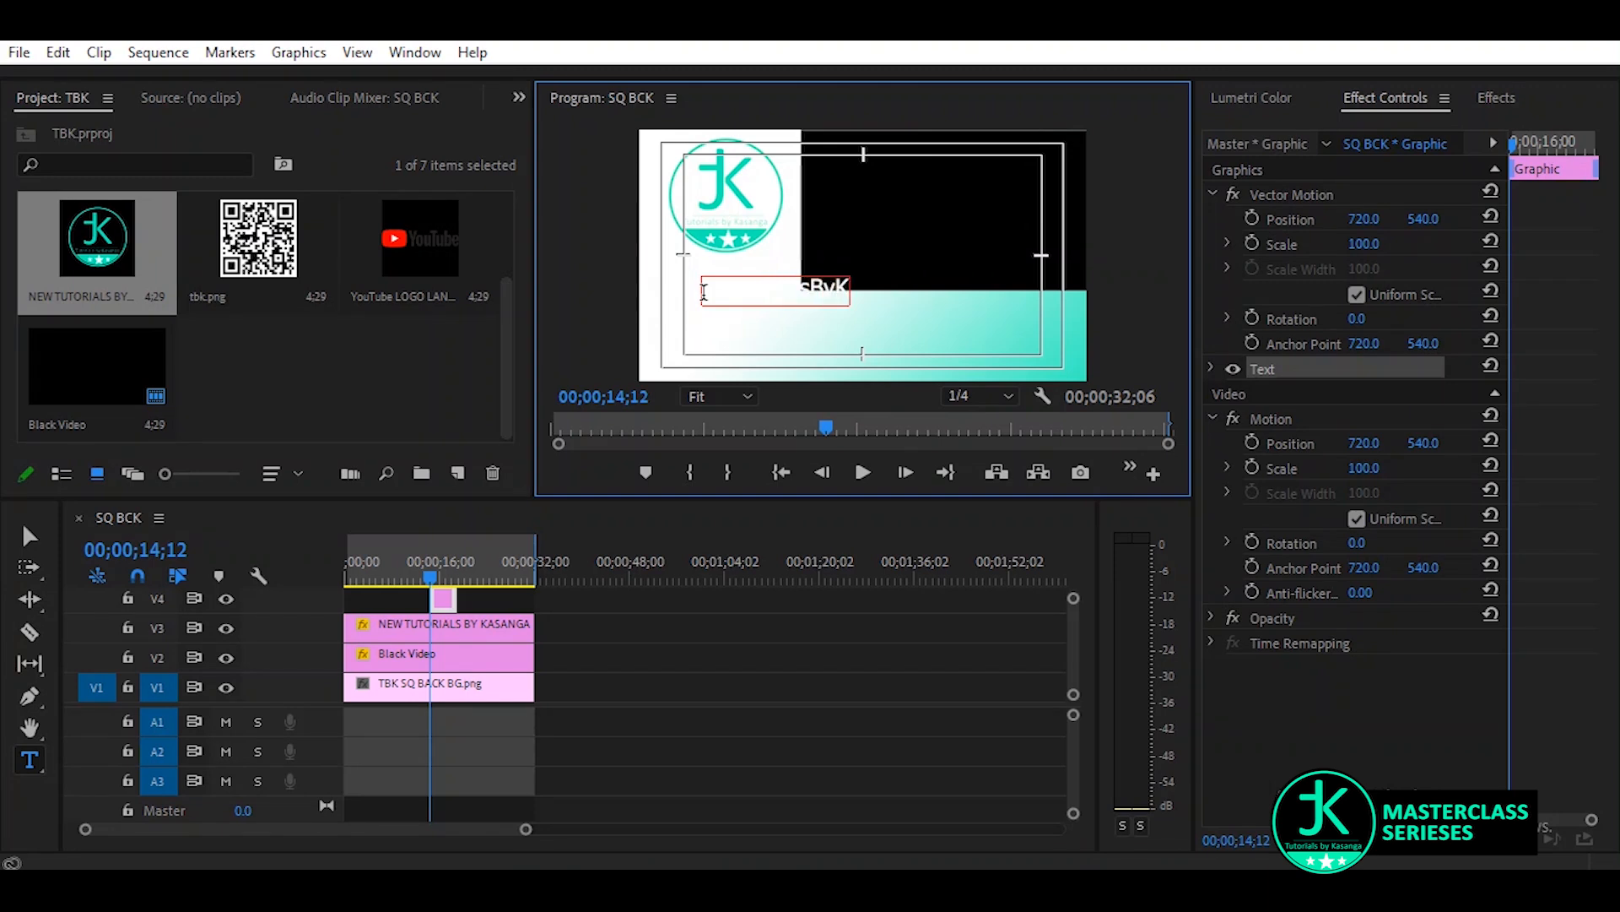
pyautogui.write('asanga')
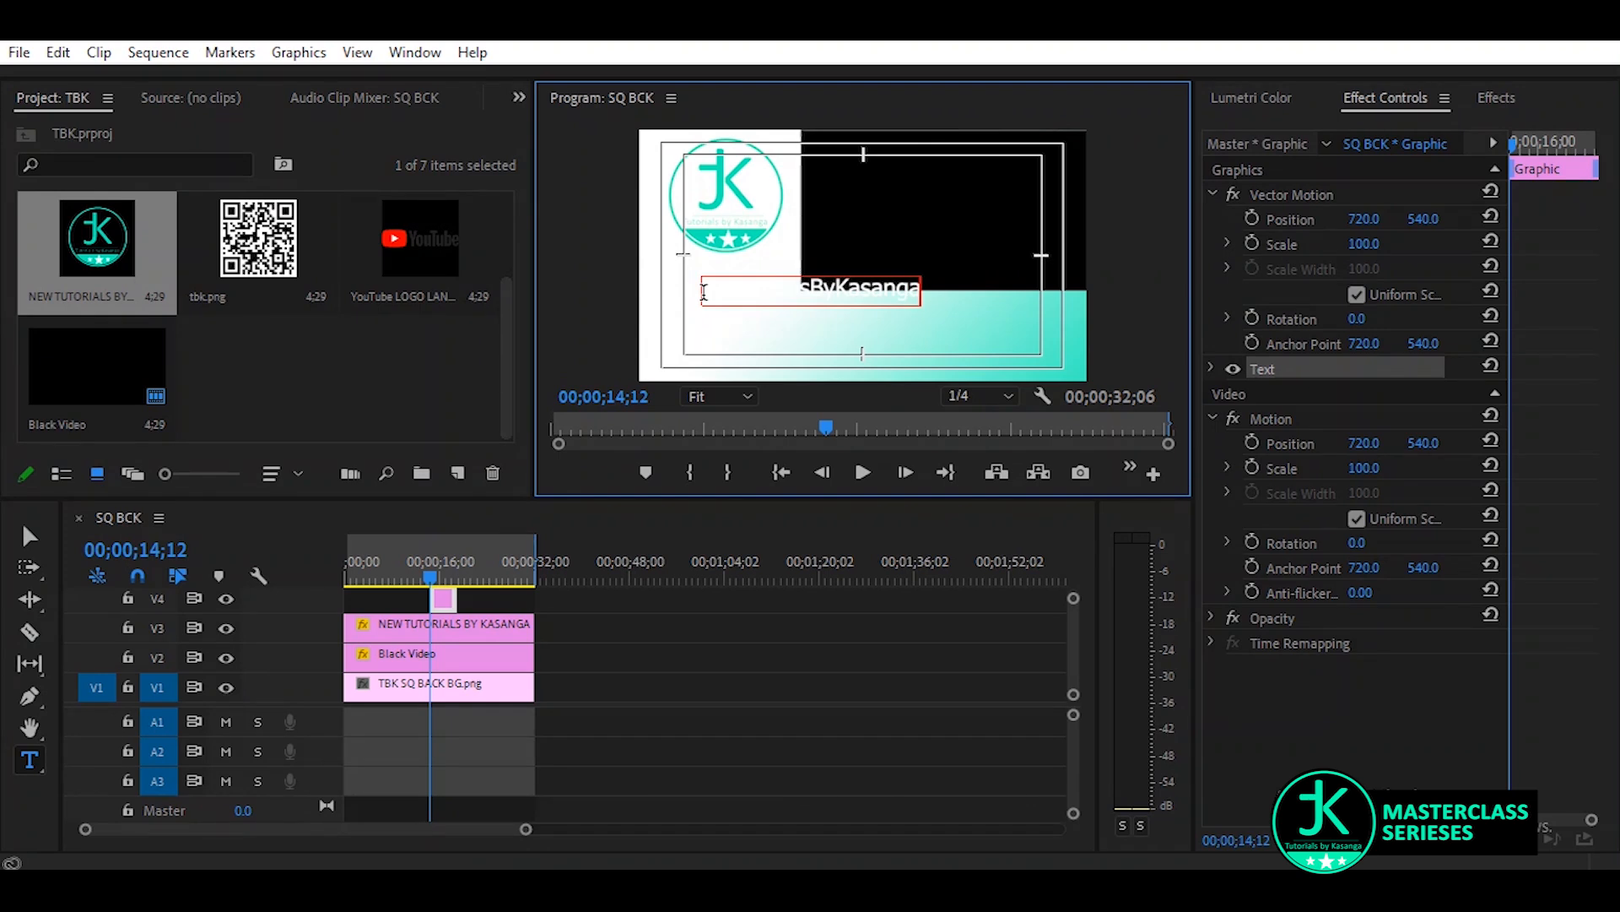
# Set the fill of the whole channel handle text to the logo's teal (02EFB7), sampled from the logo
pyautogui.hotkey('ctrl', 'a')
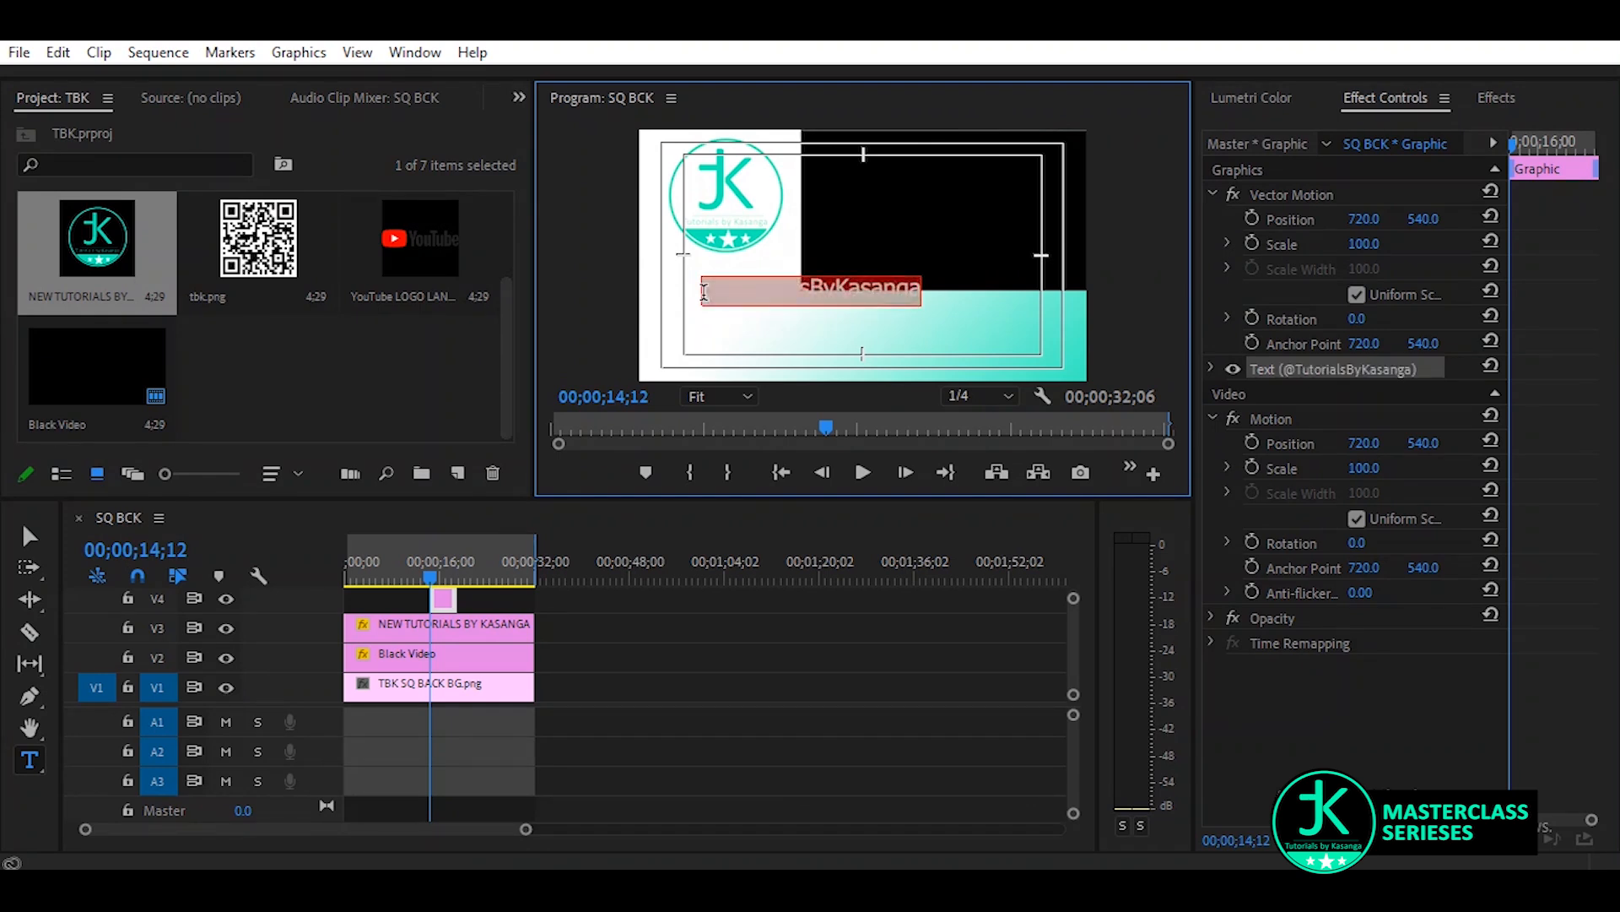
pyautogui.click(1212, 366)
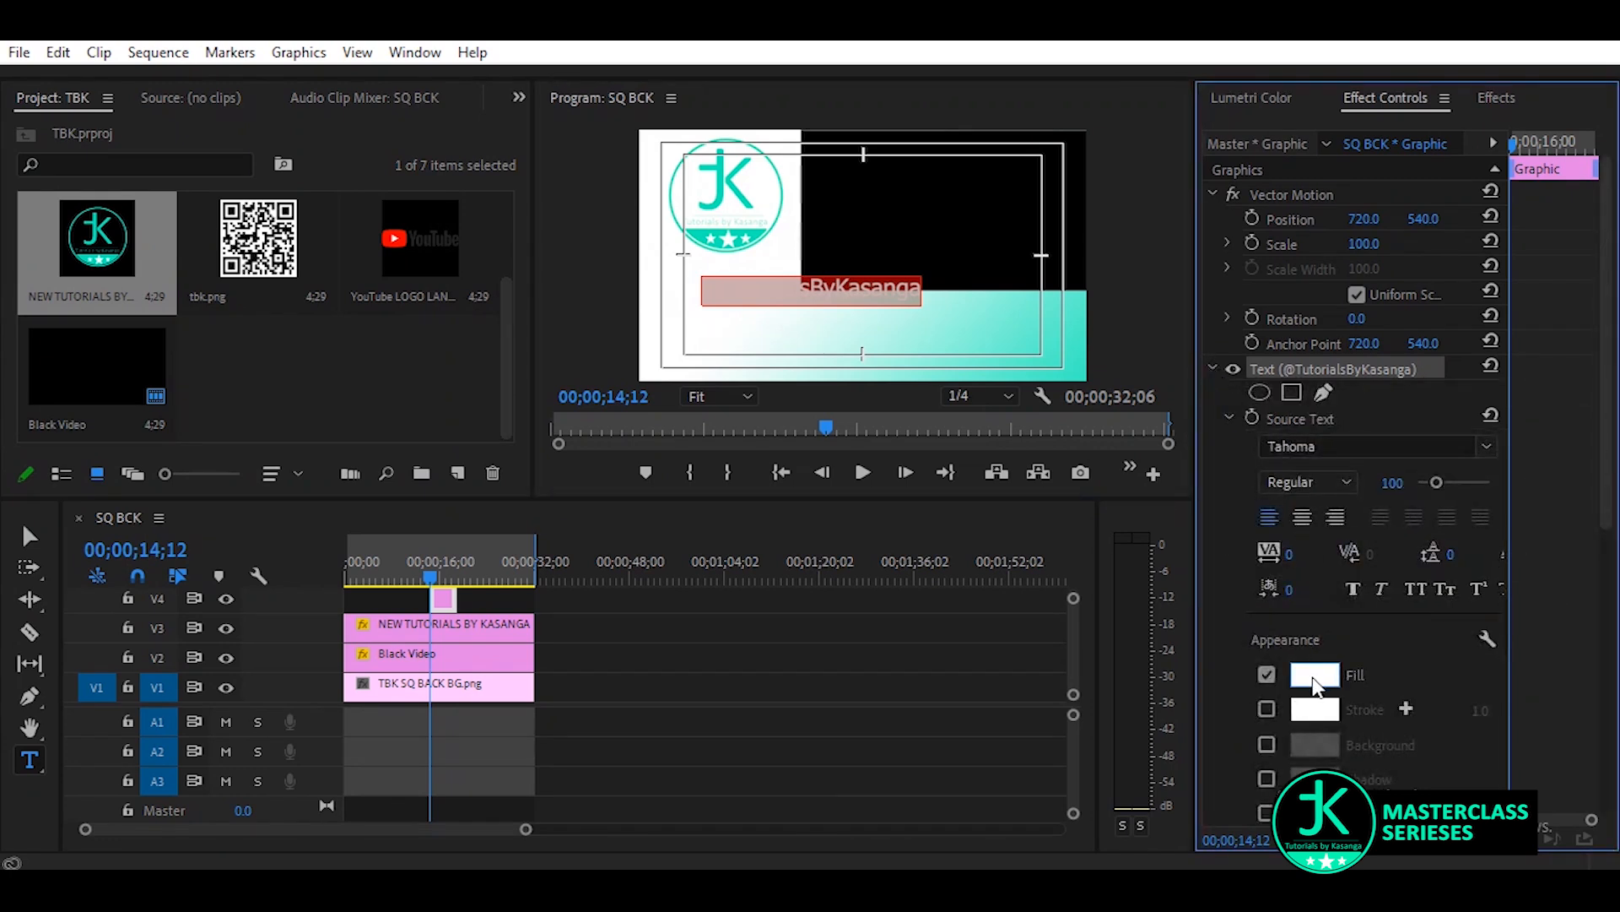
pyautogui.click(1313, 678)
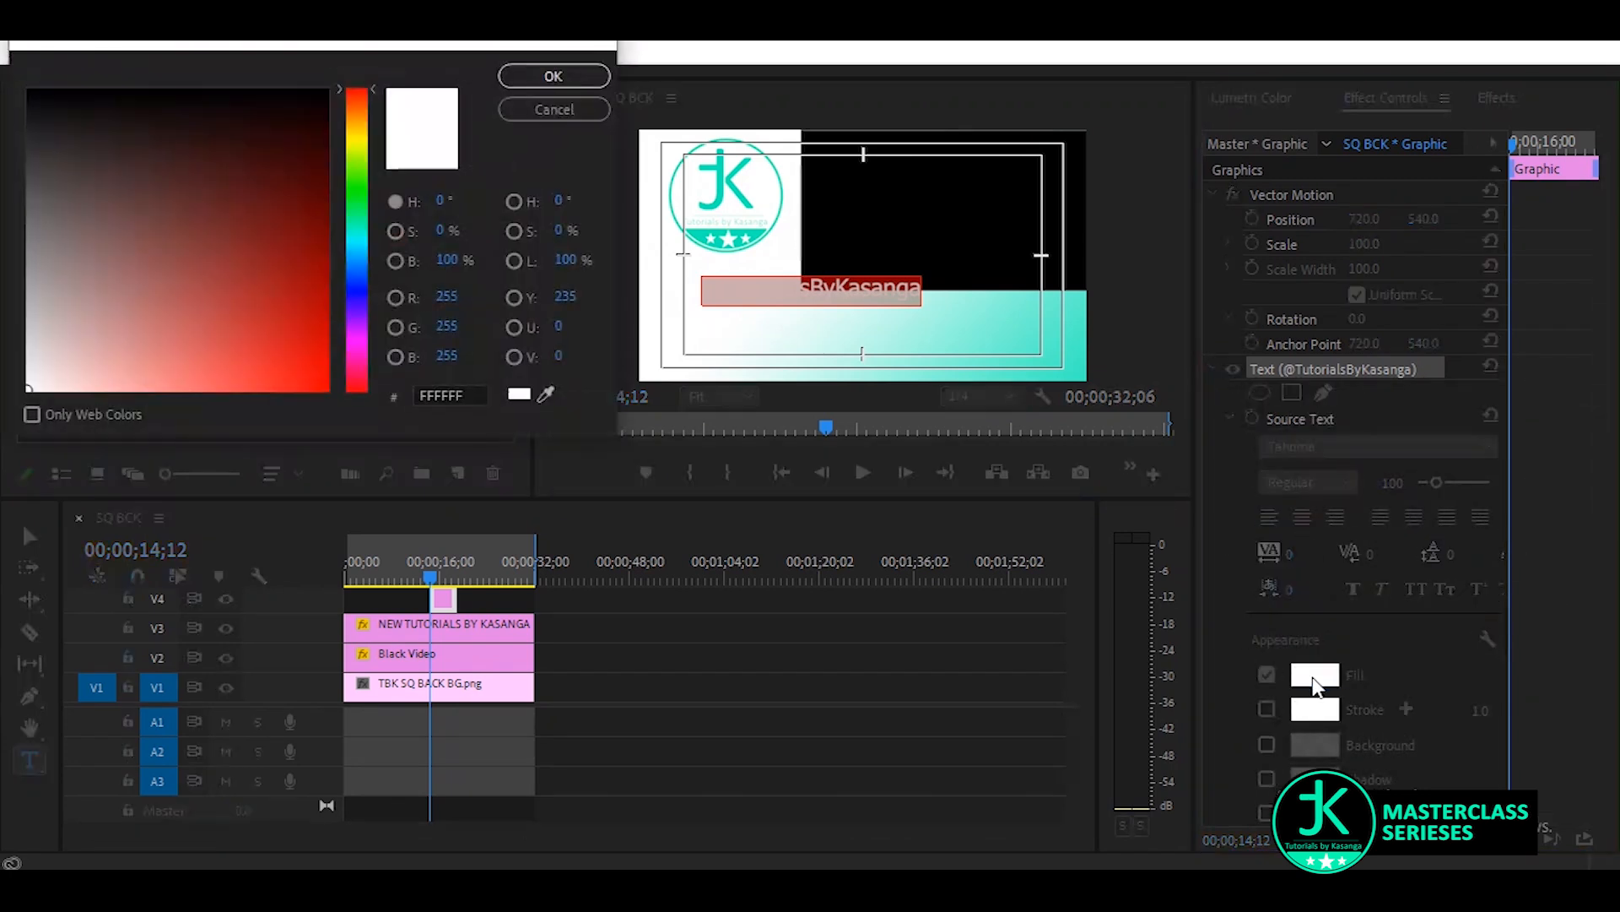
pyautogui.click(547, 394)
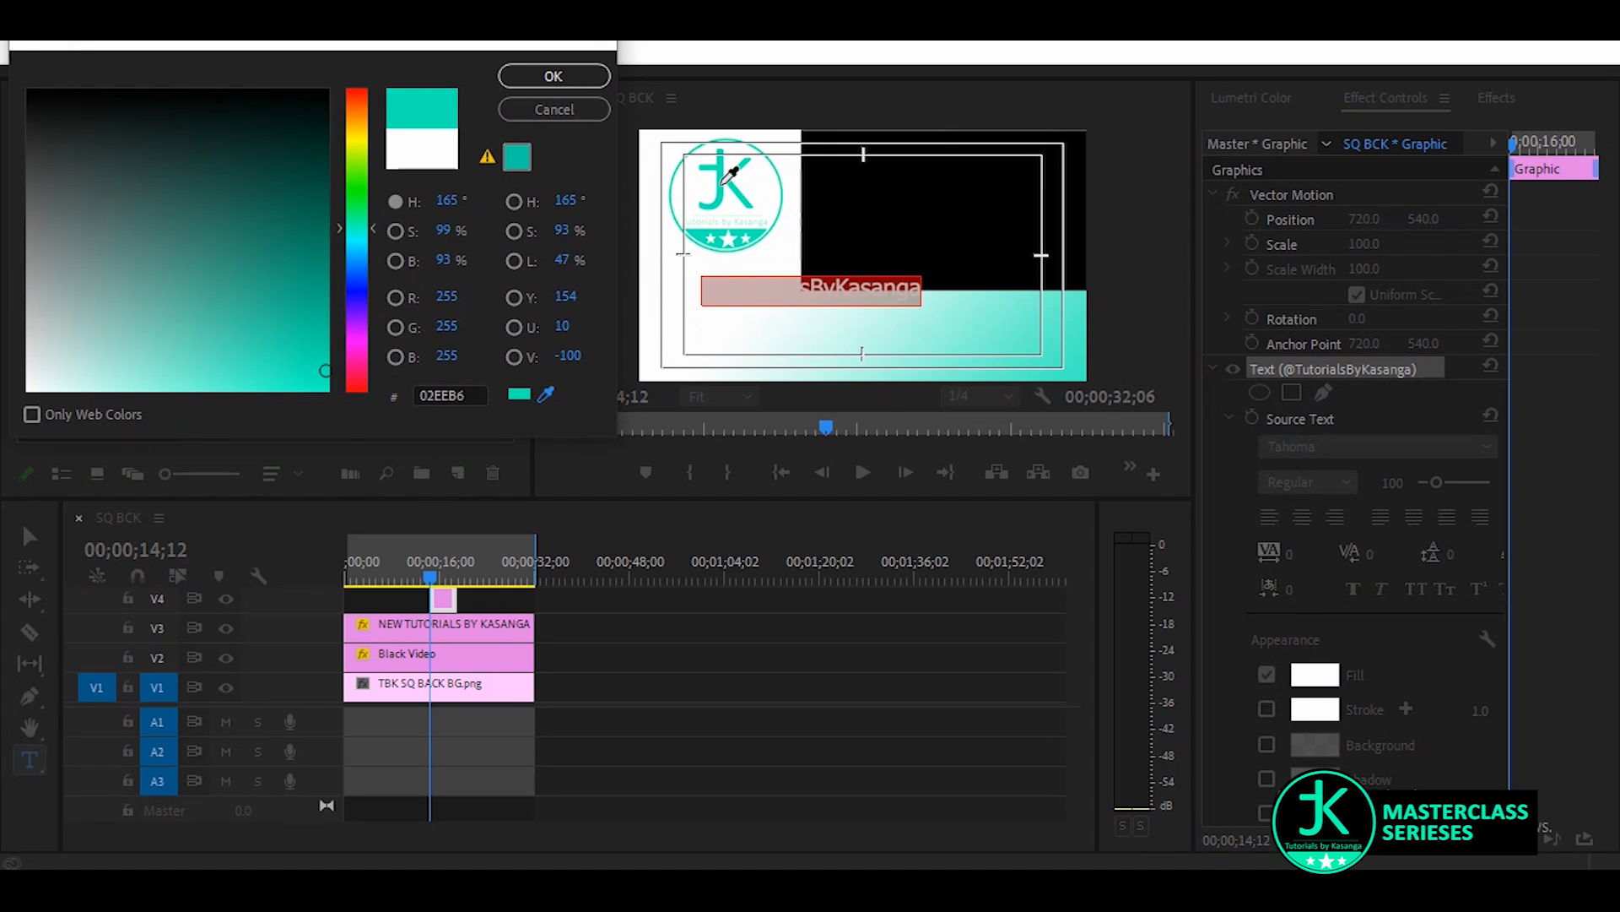
pyautogui.click(723, 180)
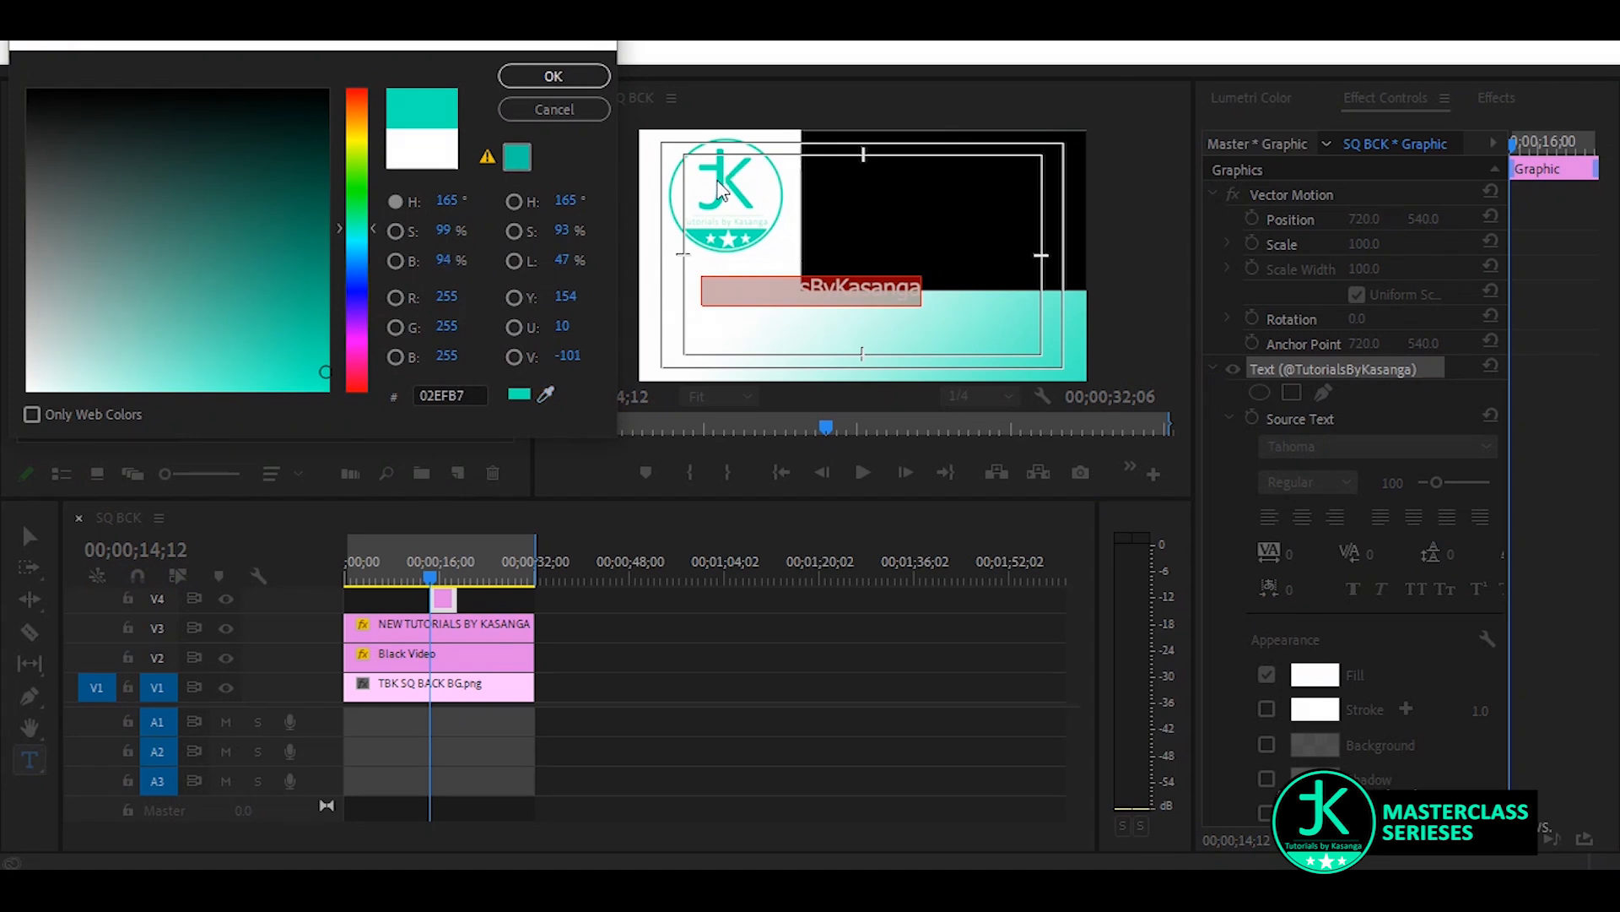
pyautogui.click(576, 74)
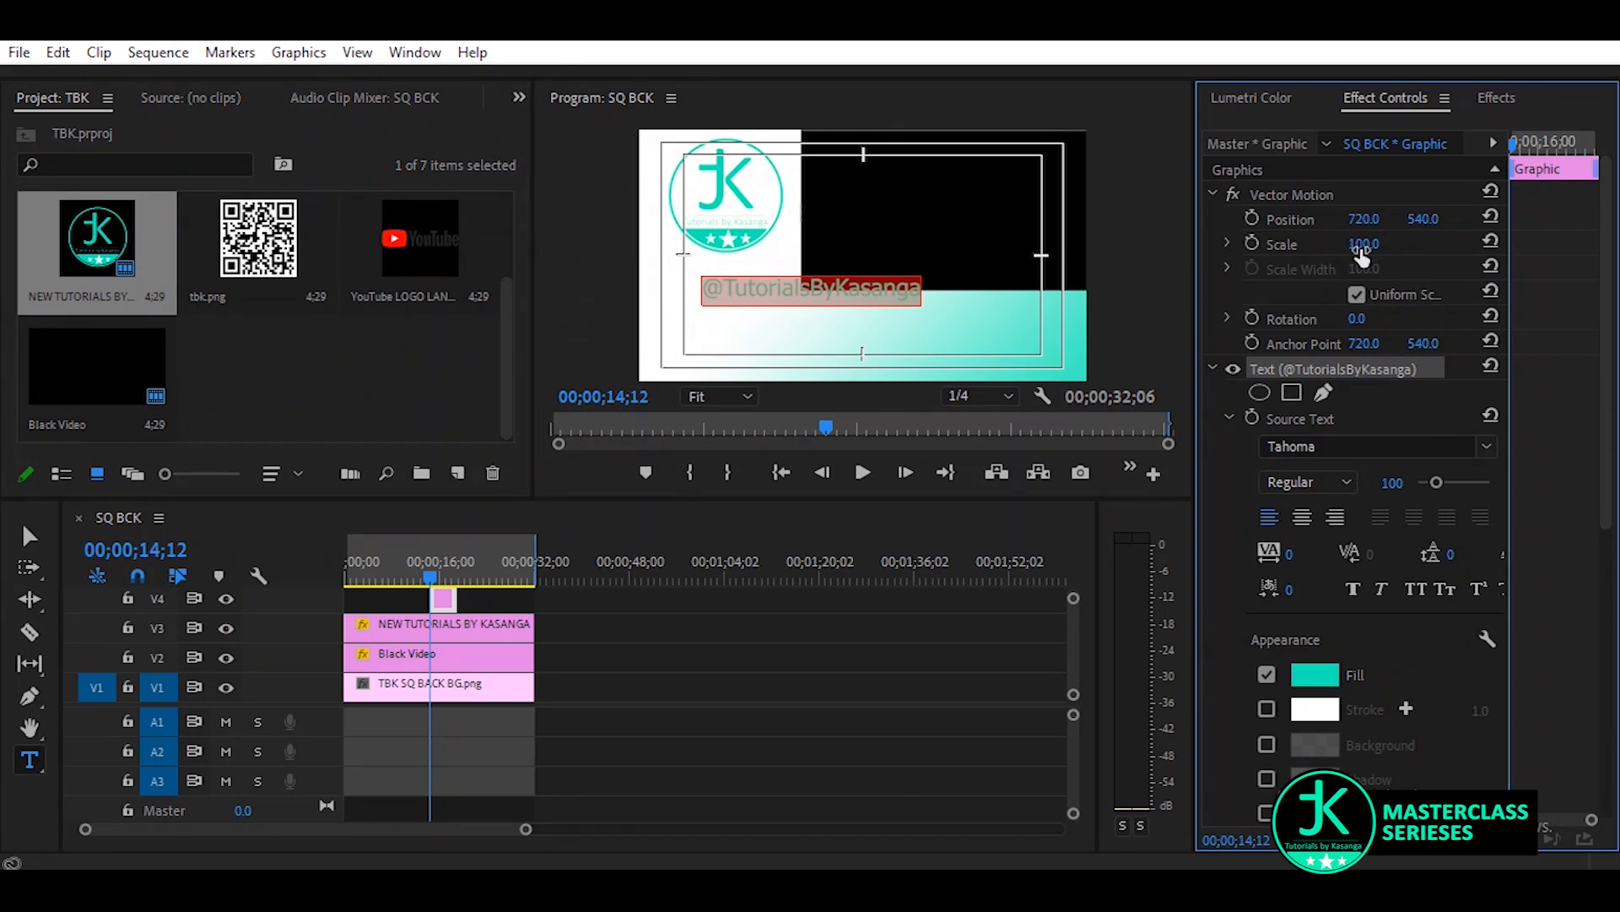
# Reduce the channel handle text size to 63 and place it directly beneath the round logo
pyautogui.moveTo(1391, 488); pyautogui.dragTo(1359, 488)
pyautogui.click(30, 536)
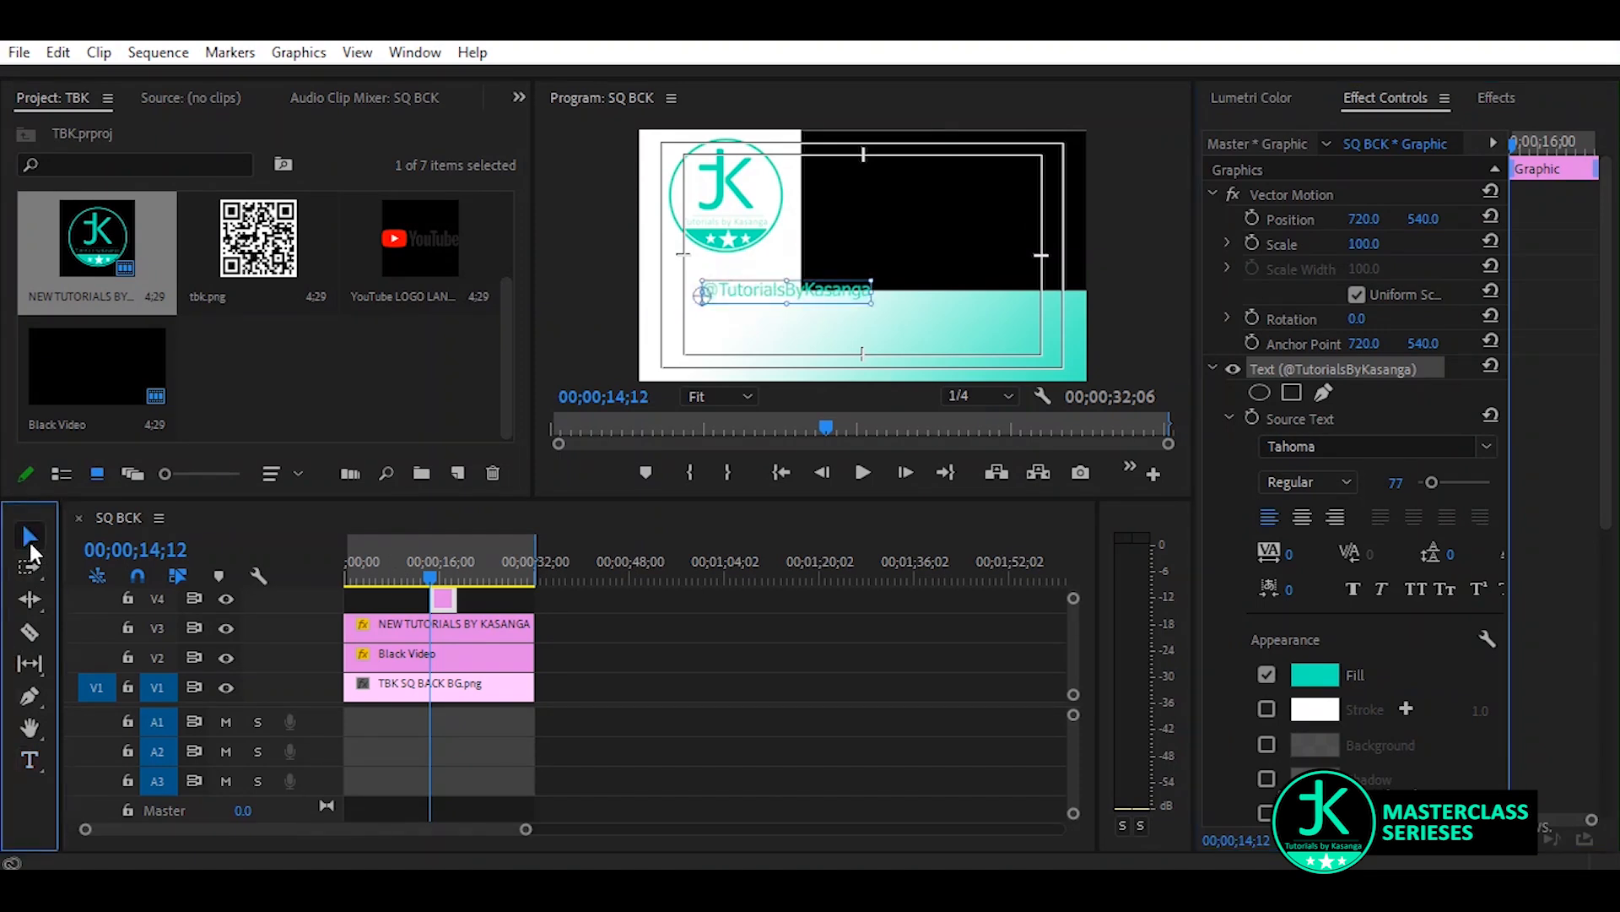
pyautogui.moveTo(793, 293); pyautogui.dragTo(754, 281)
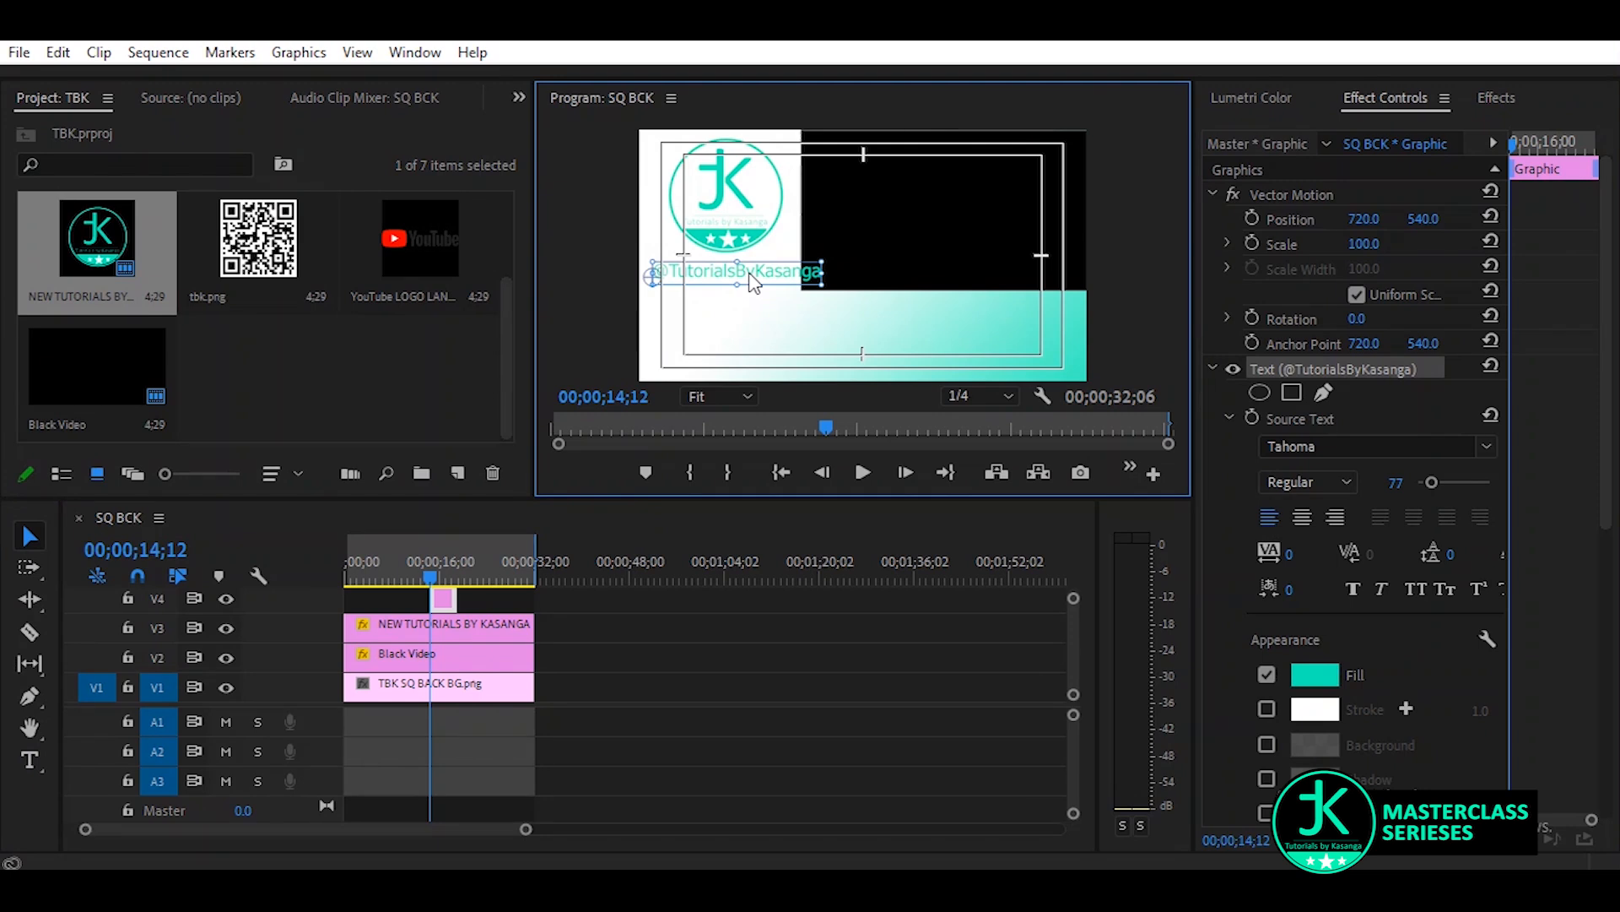
pyautogui.moveTo(753, 283); pyautogui.dragTo(756, 284)
pyautogui.click(1394, 477)
pyautogui.moveTo(1395, 482); pyautogui.dragTo(1385, 482)
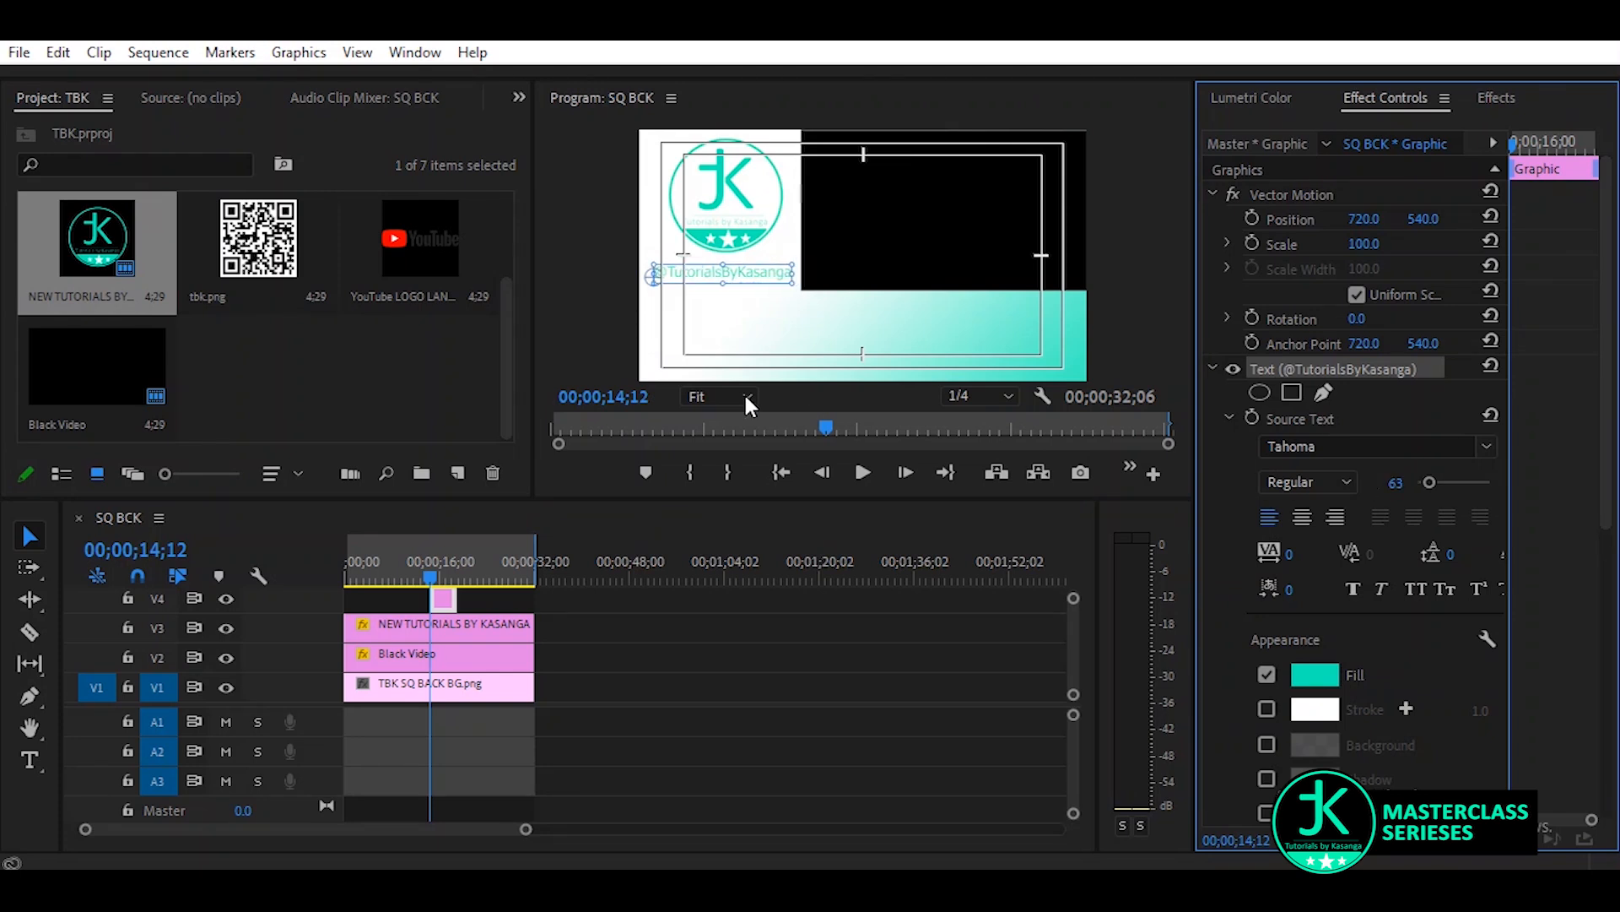
# Extend the handle text clip on track V4 in both directions so it spans the same duration as the clips below
pyautogui.click(348, 392)
pyautogui.click(735, 722)
pyautogui.moveTo(293, 706); pyautogui.dragTo(294, 800)
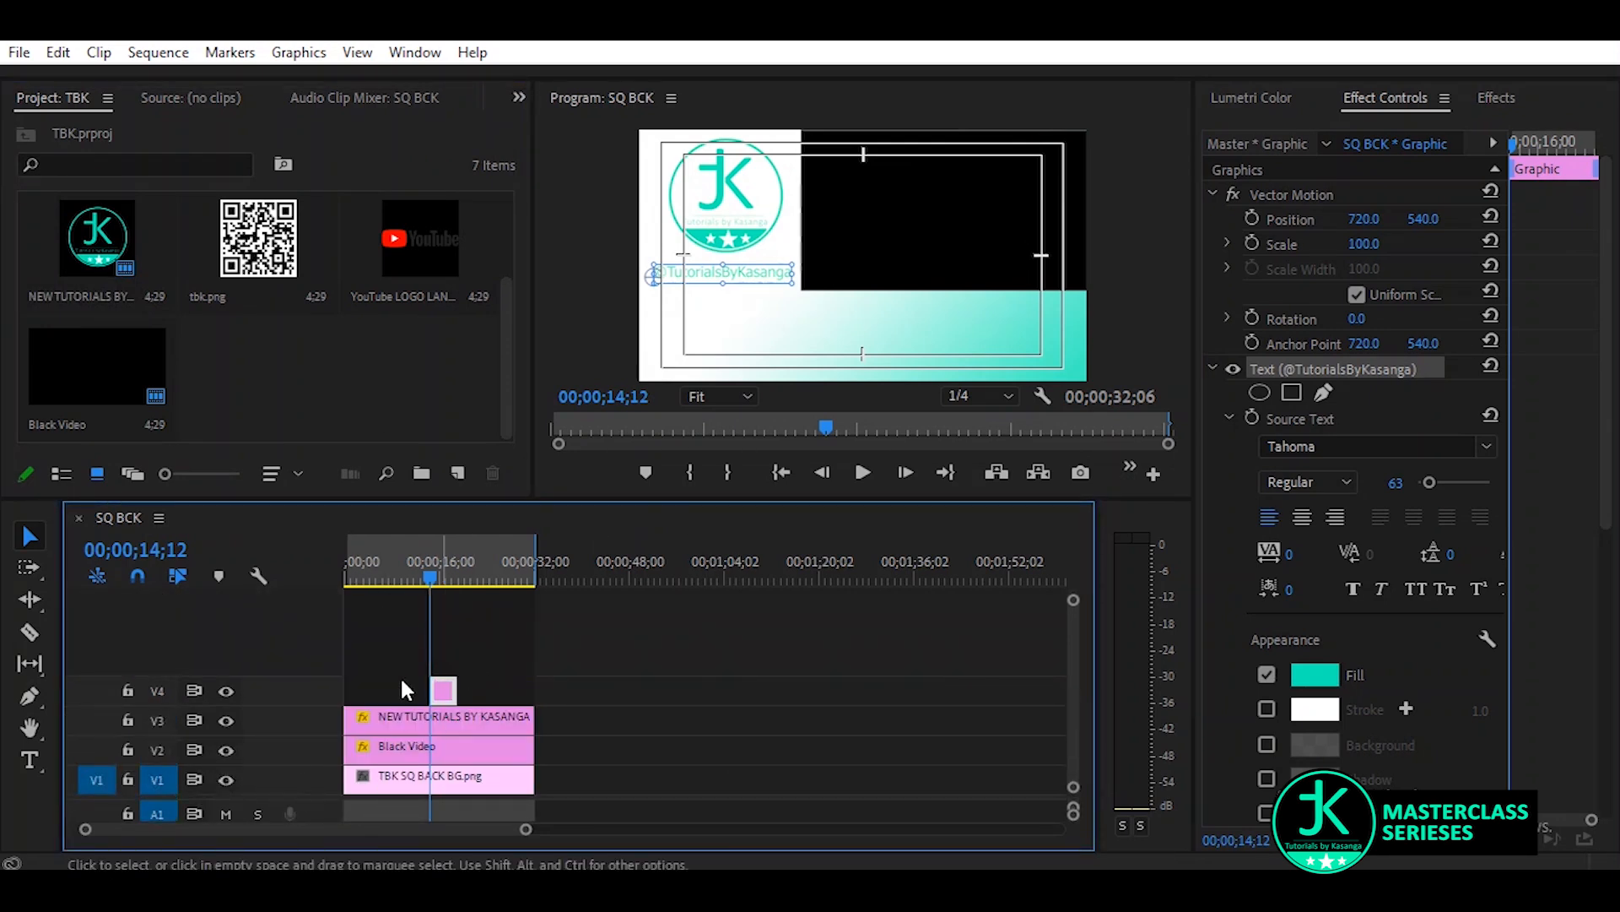
pyautogui.moveTo(434, 690); pyautogui.dragTo(283, 682)
pyautogui.moveTo(467, 690); pyautogui.dragTo(533, 688)
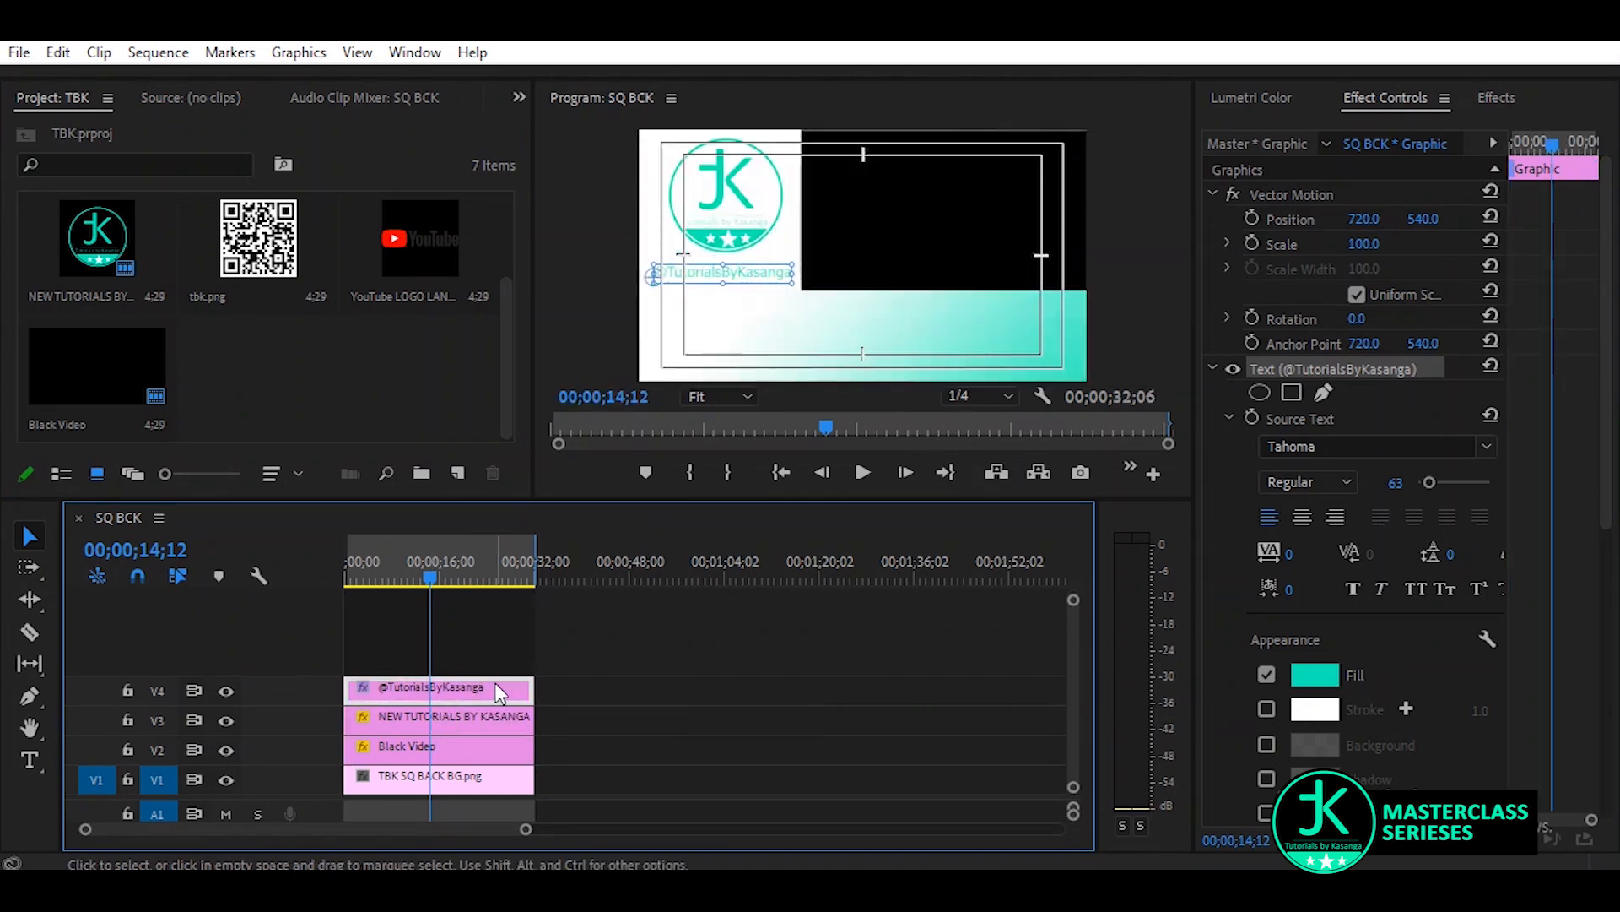
pyautogui.click(465, 600)
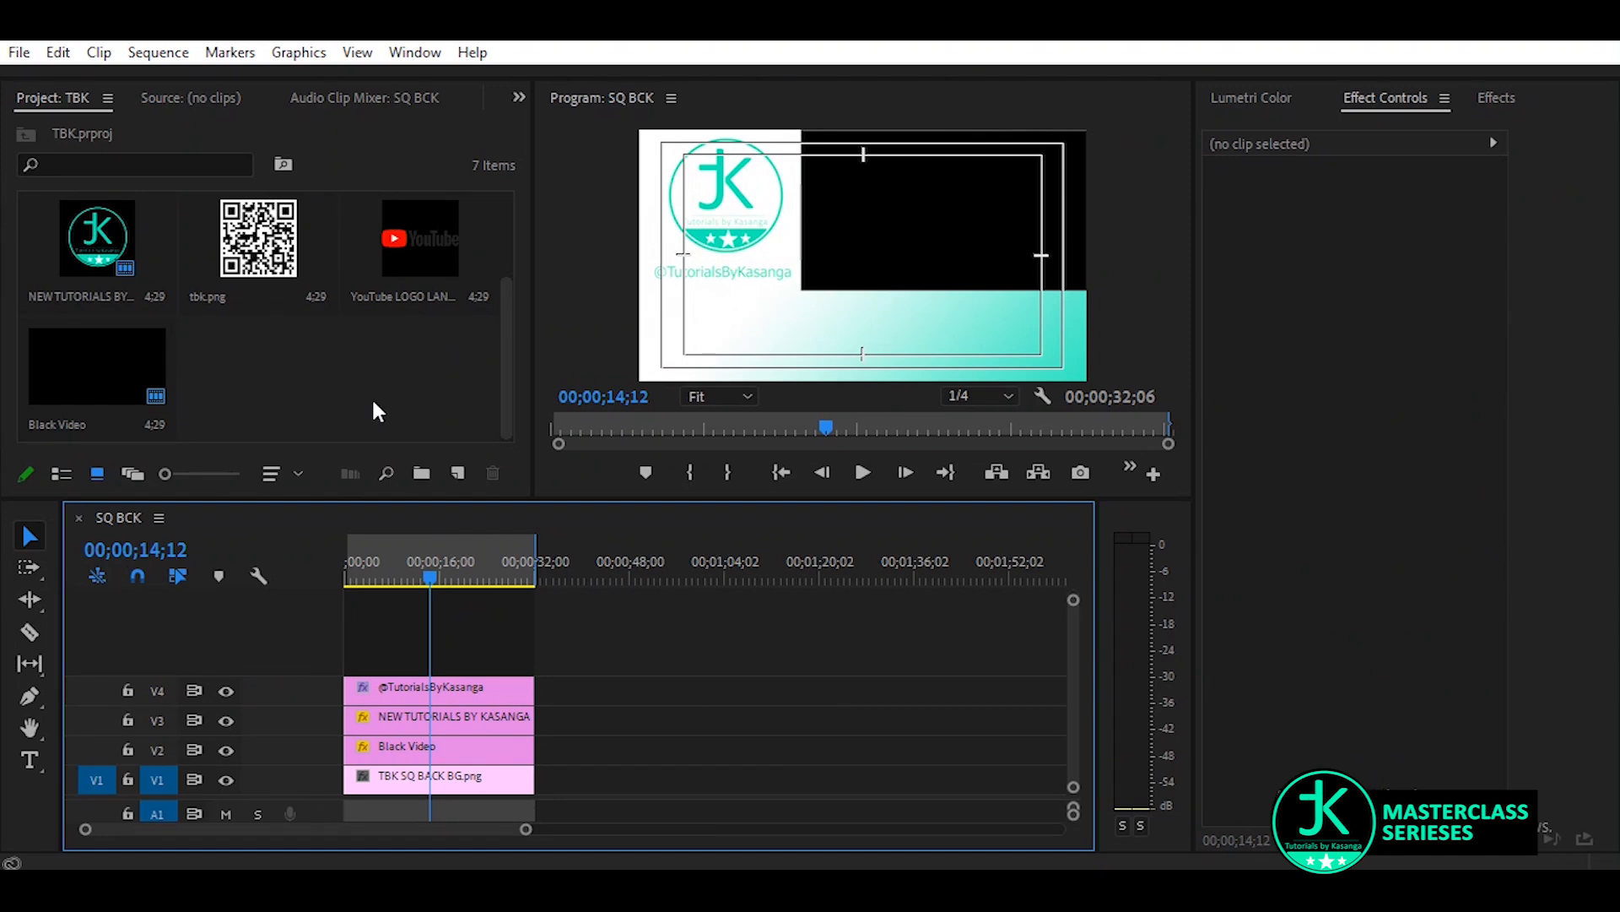
# Add YouTube LOGO LAND.png on track V5 for the full duration, scaled to 56 and positioned at 272, 856
pyautogui.click(421, 240)
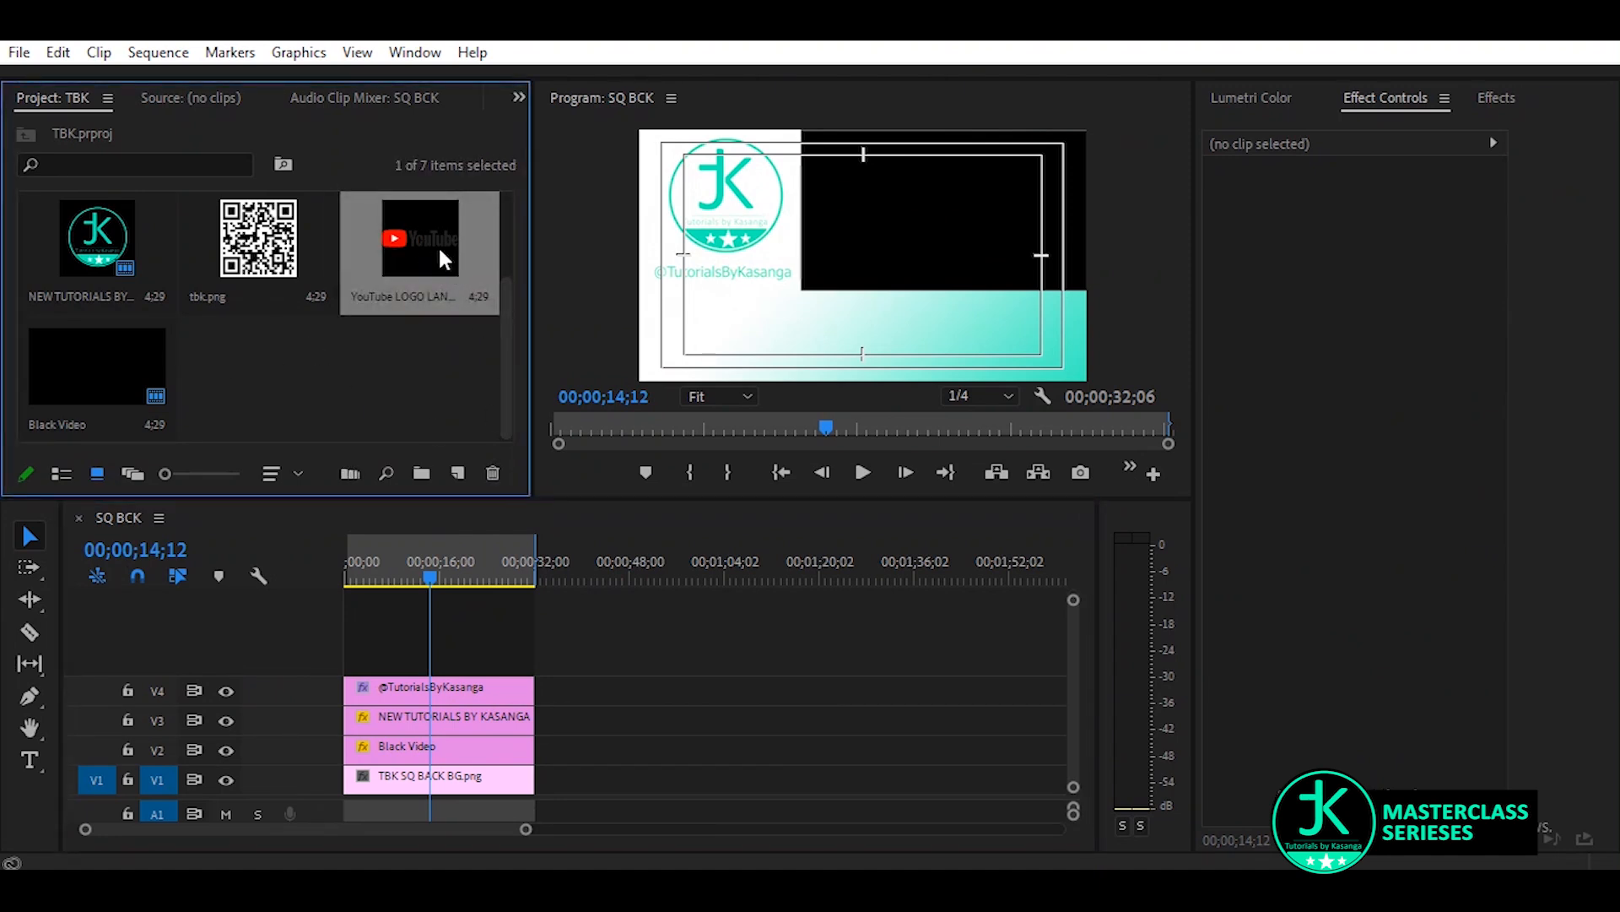
pyautogui.moveTo(427, 236); pyautogui.dragTo(534, 663)
pyautogui.click(481, 664)
pyautogui.moveTo(1367, 245); pyautogui.dragTo(984, 220)
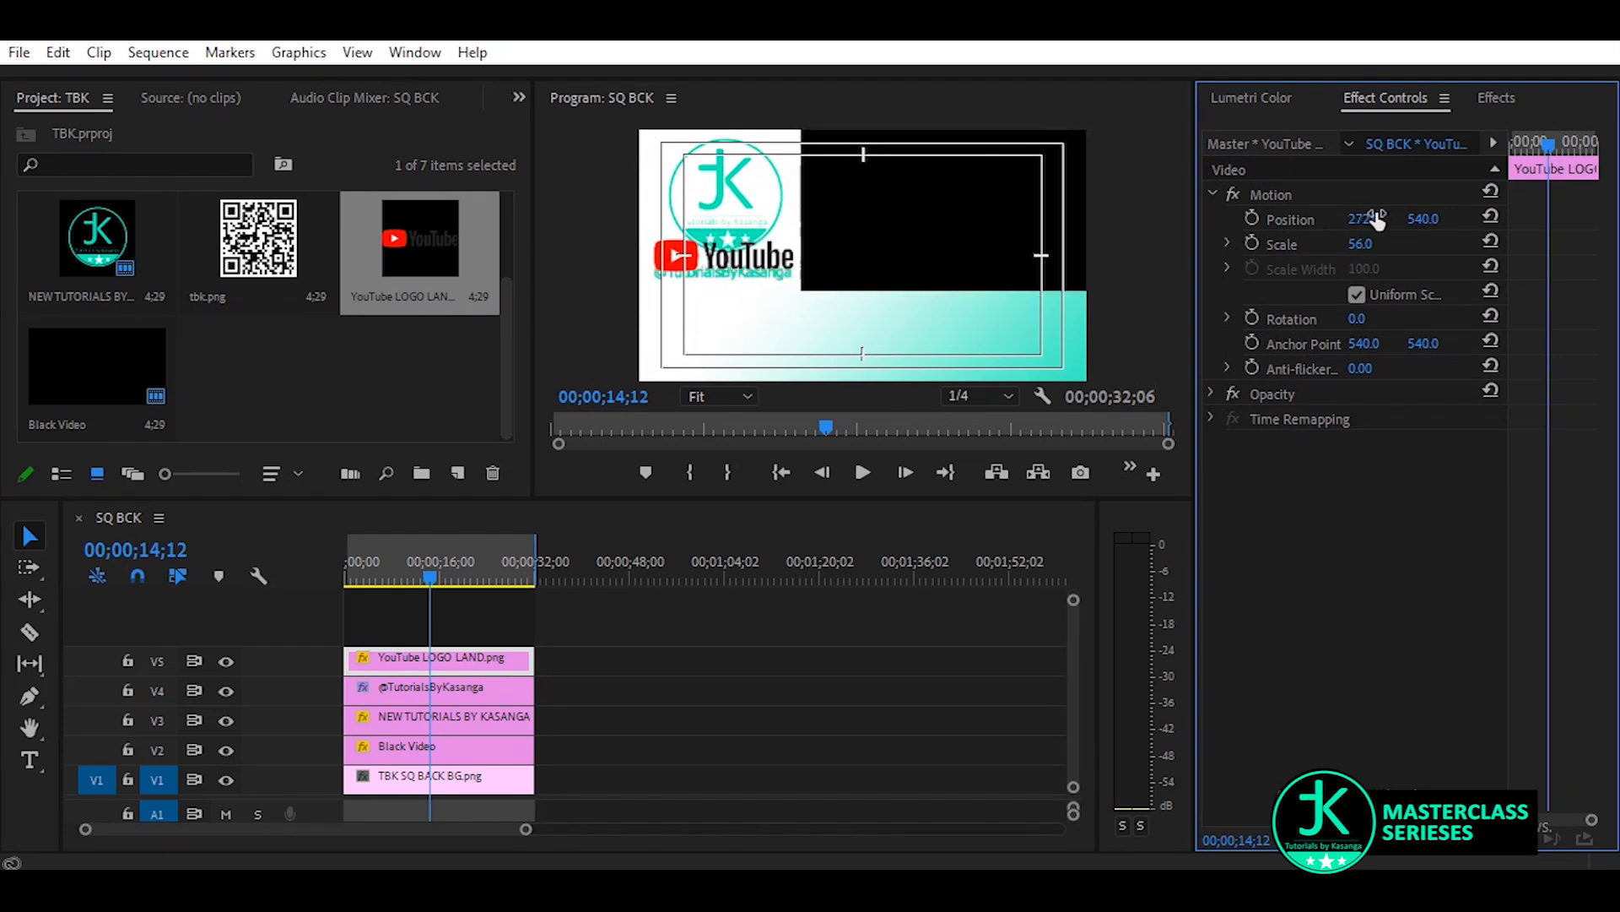
pyautogui.moveTo(1423, 219); pyautogui.dragTo(1489, 219)
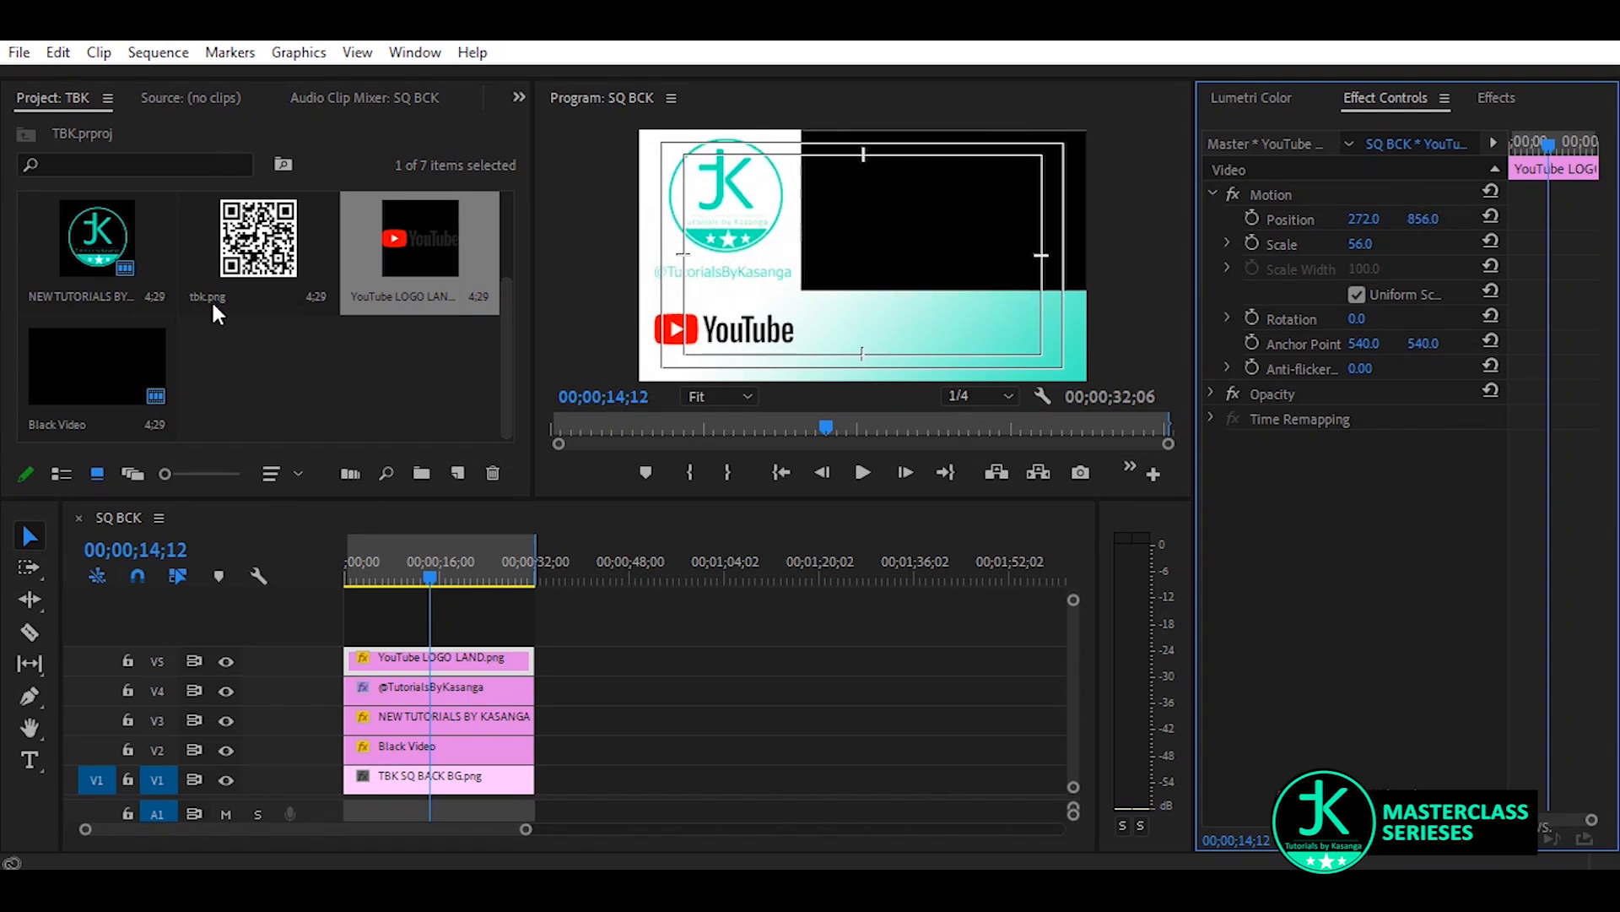
# Add YOUTUBE ICONS.png on track V6 for the full duration, scaled to 31 and positioned at 720, 890
pyautogui.click(259, 217)
pyautogui.moveTo(257, 213); pyautogui.dragTo(263, 328)
pyautogui.moveTo(424, 441); pyautogui.dragTo(538, 633)
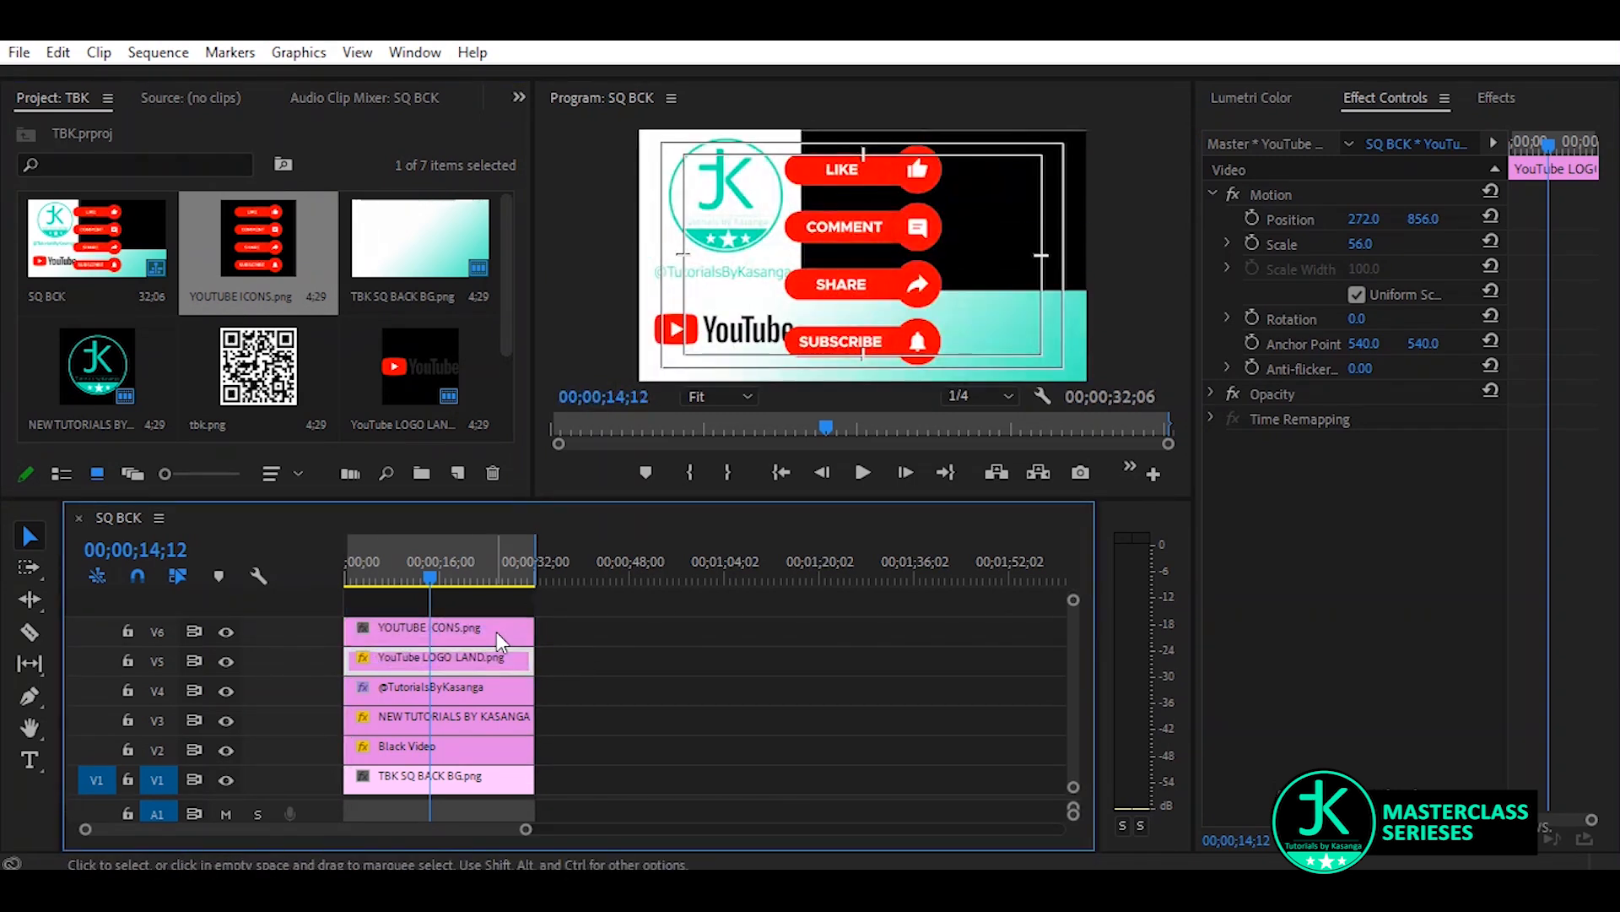
pyautogui.moveTo(1360, 244); pyautogui.dragTo(1491, 218)
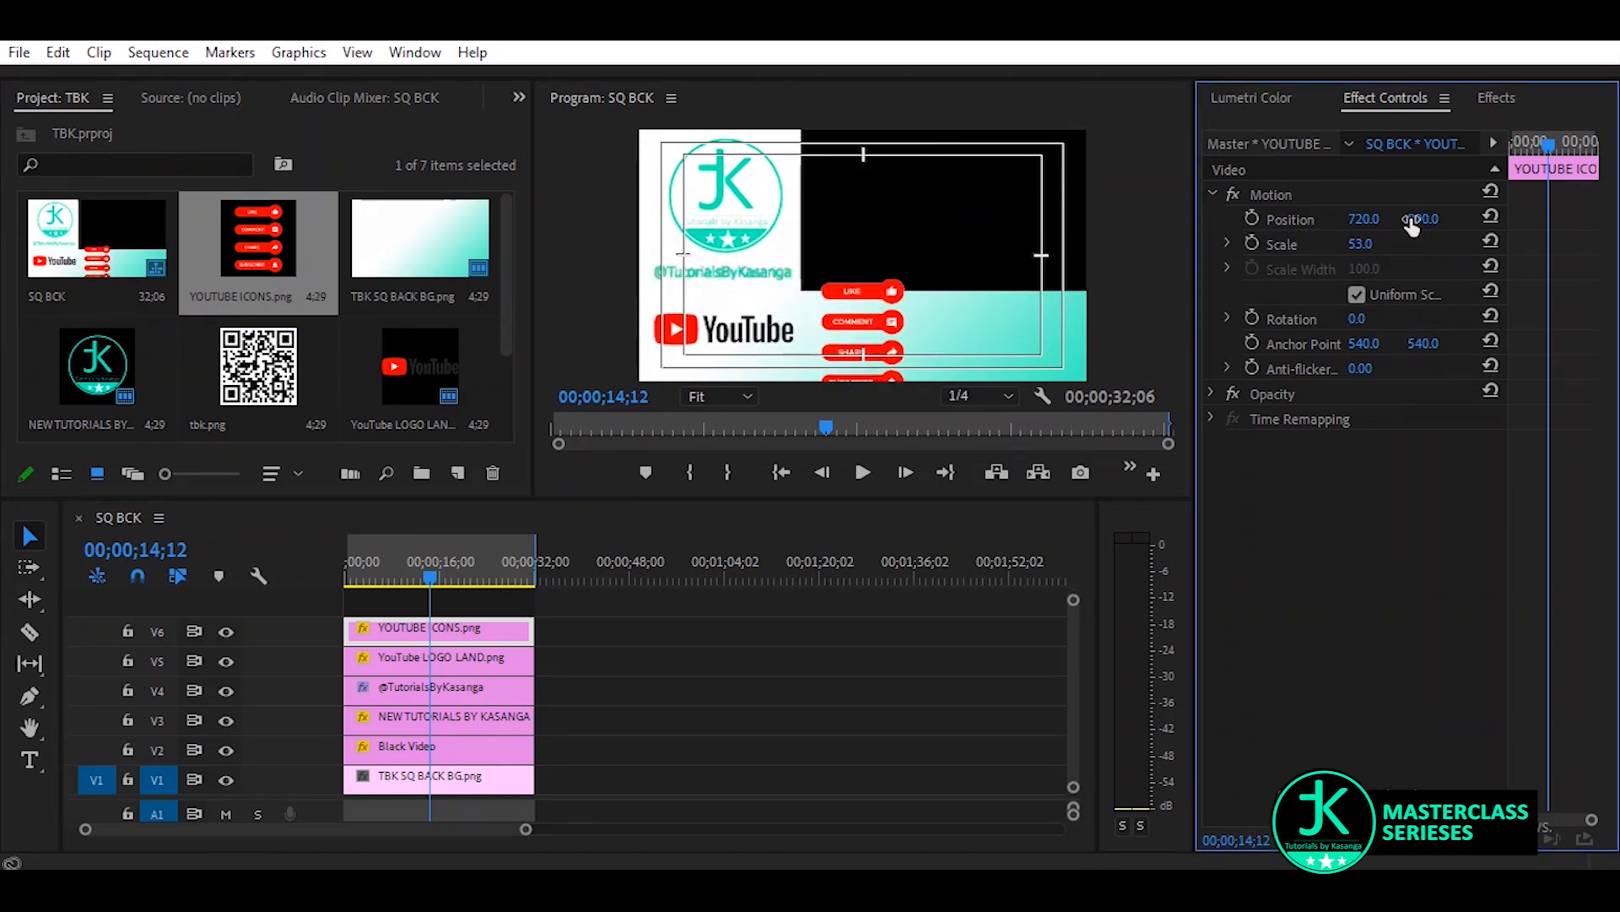
pyautogui.moveTo(1361, 244); pyautogui.dragTo(1342, 245)
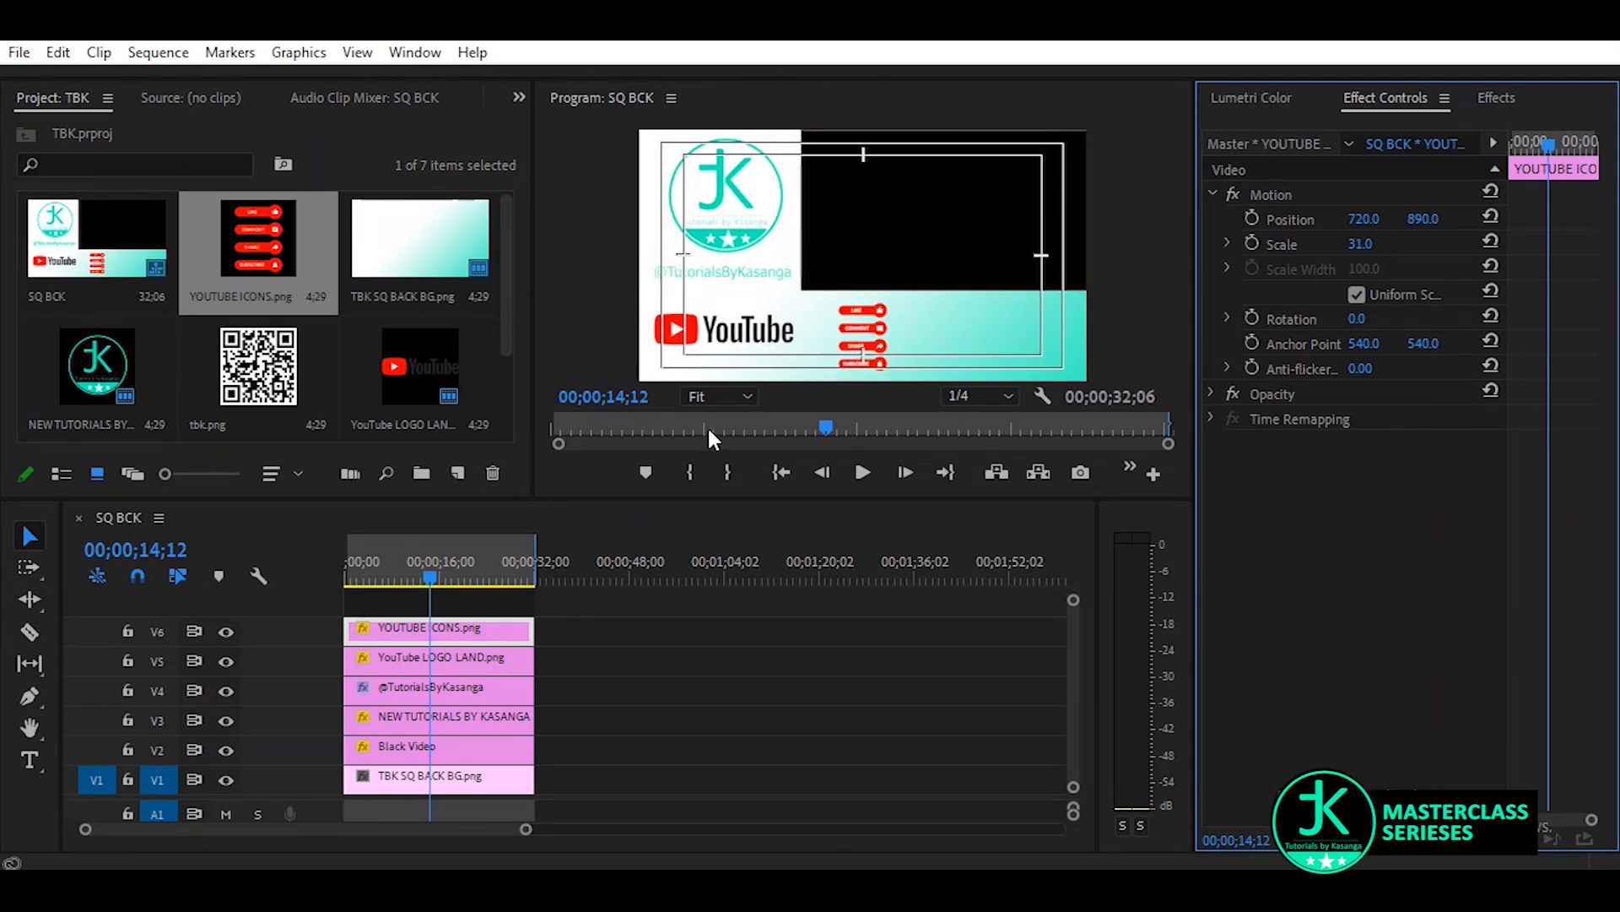
# Place the QR code image tbk.png on track V7 above the icons, matching the other clips' duration
pyautogui.click(287, 384)
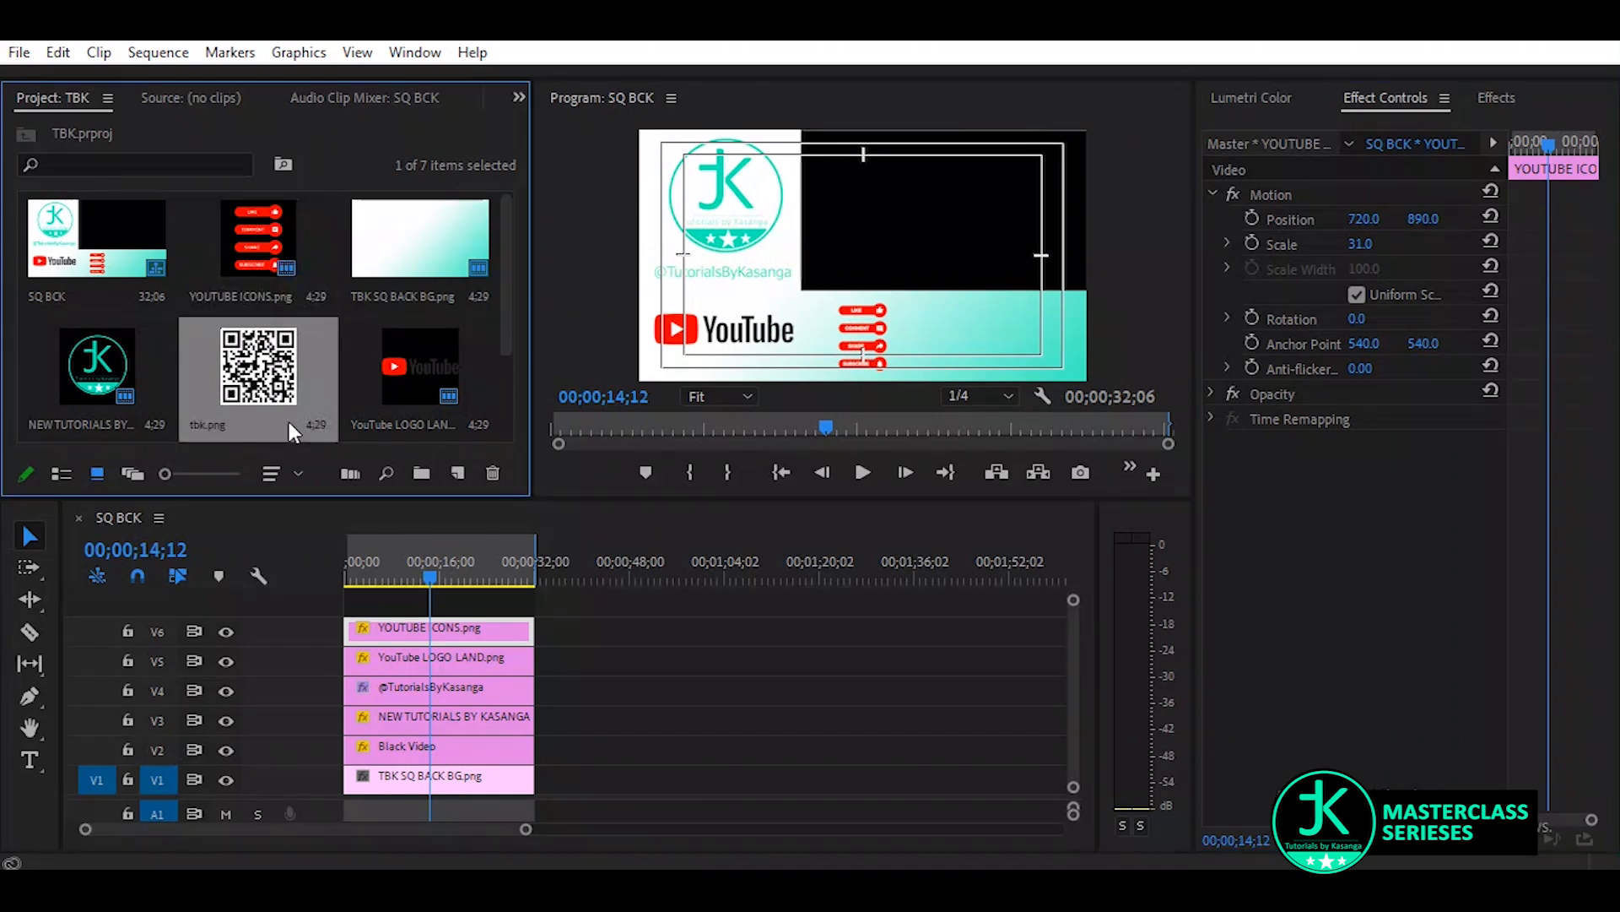
pyautogui.moveTo(321, 447); pyautogui.dragTo(537, 616)
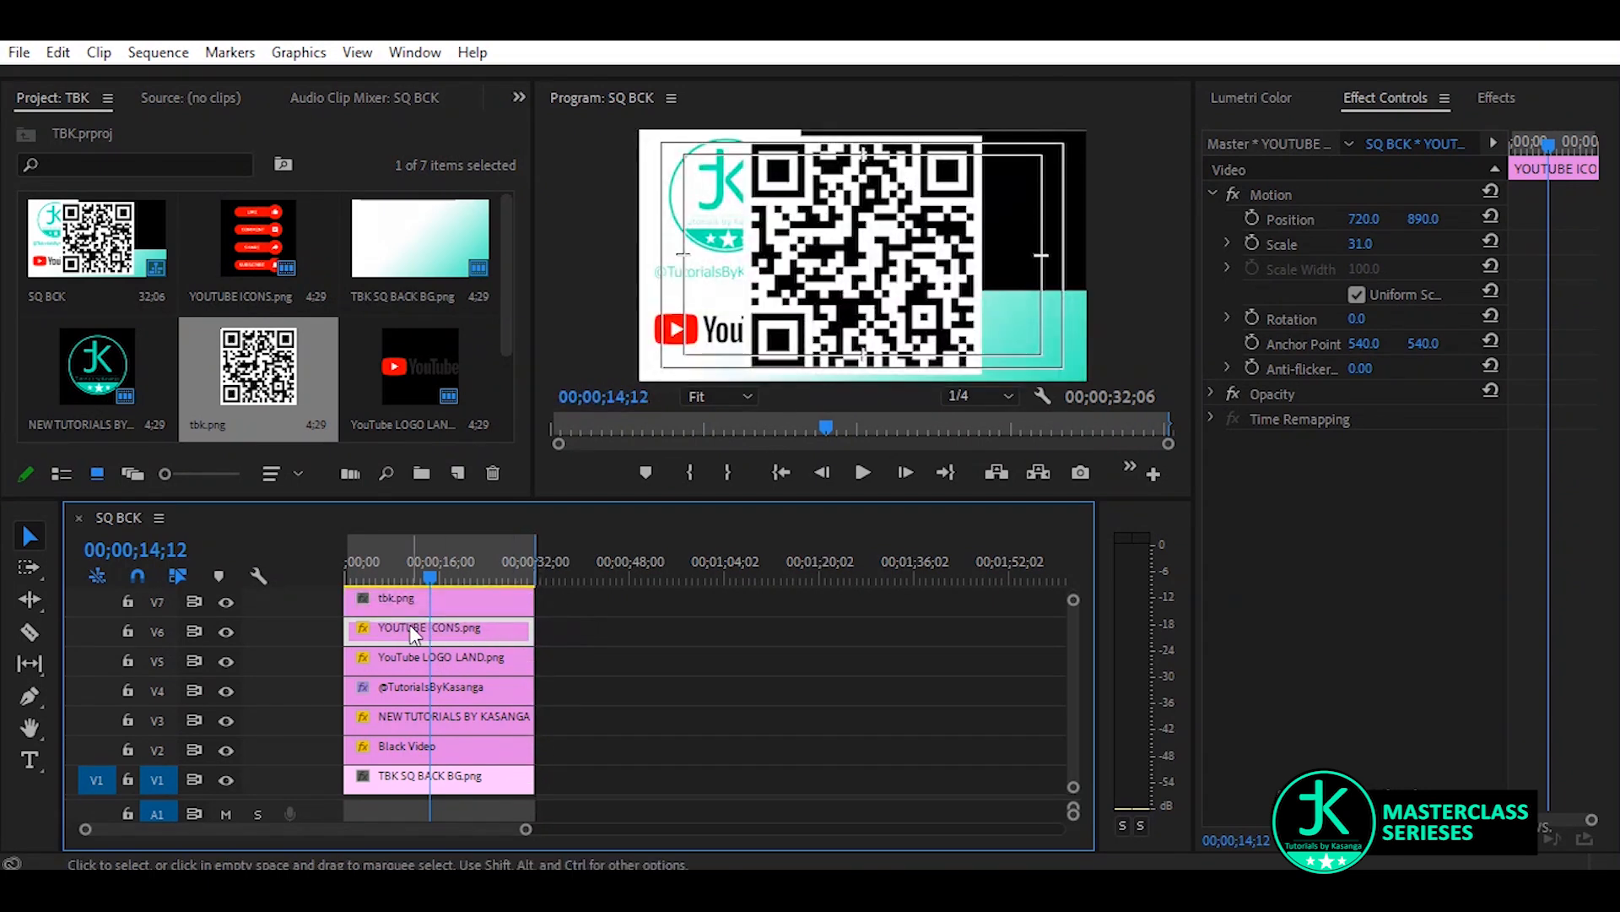
pyautogui.click(437, 594)
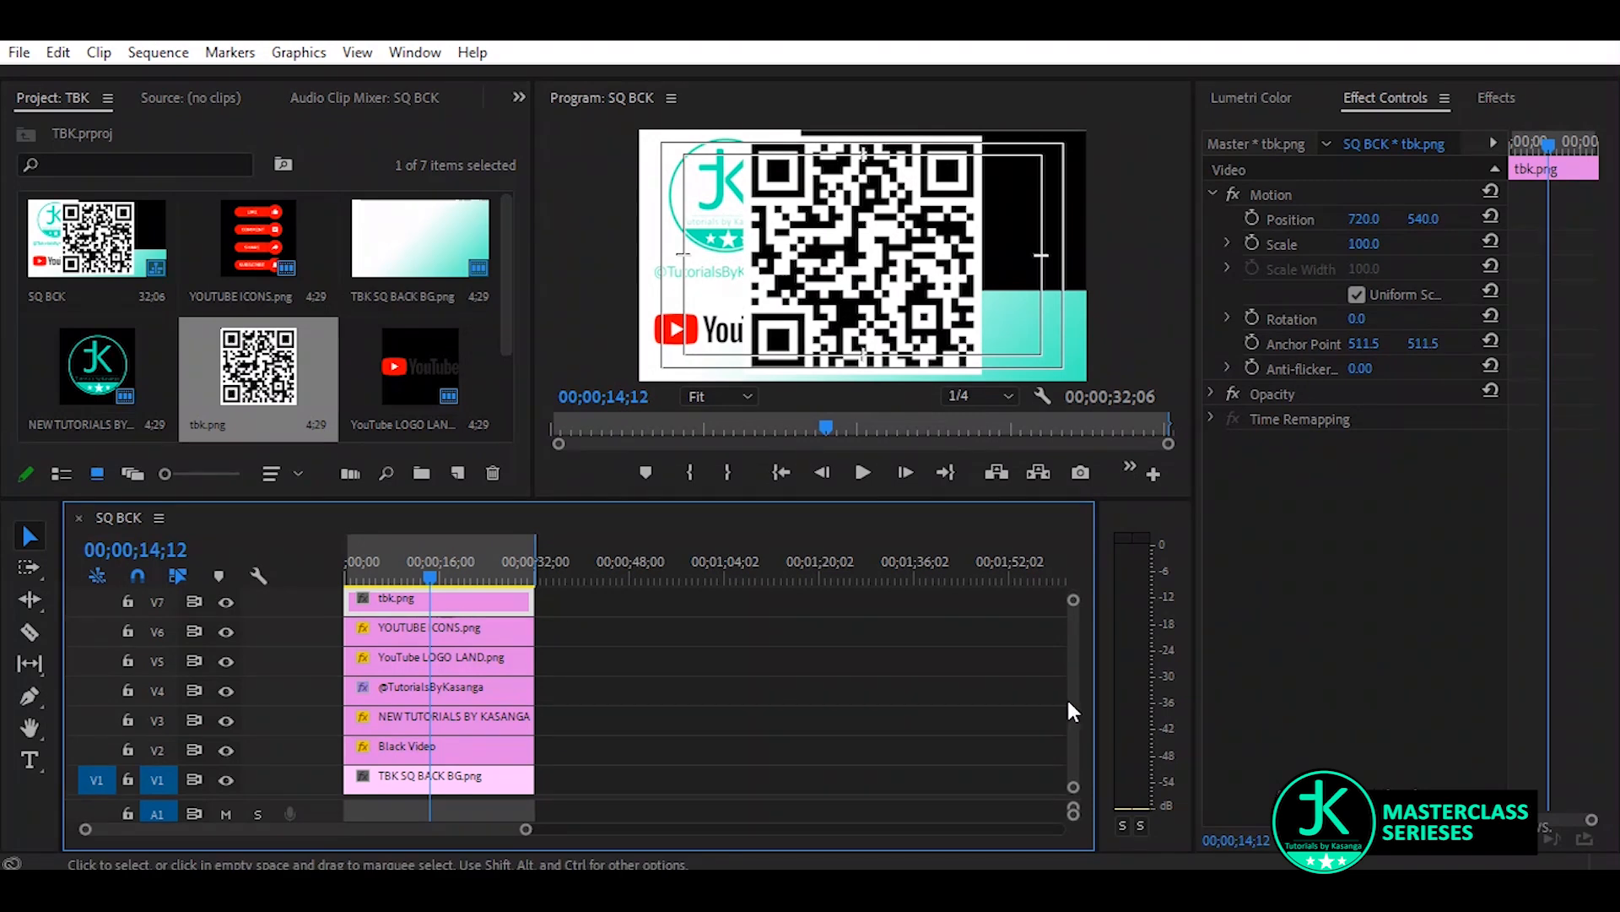
# Move the QR code clip up to track V9 and place a second full-duration Black Video clip on V7 beneath it
pyautogui.scroll(2, 1070, 699)
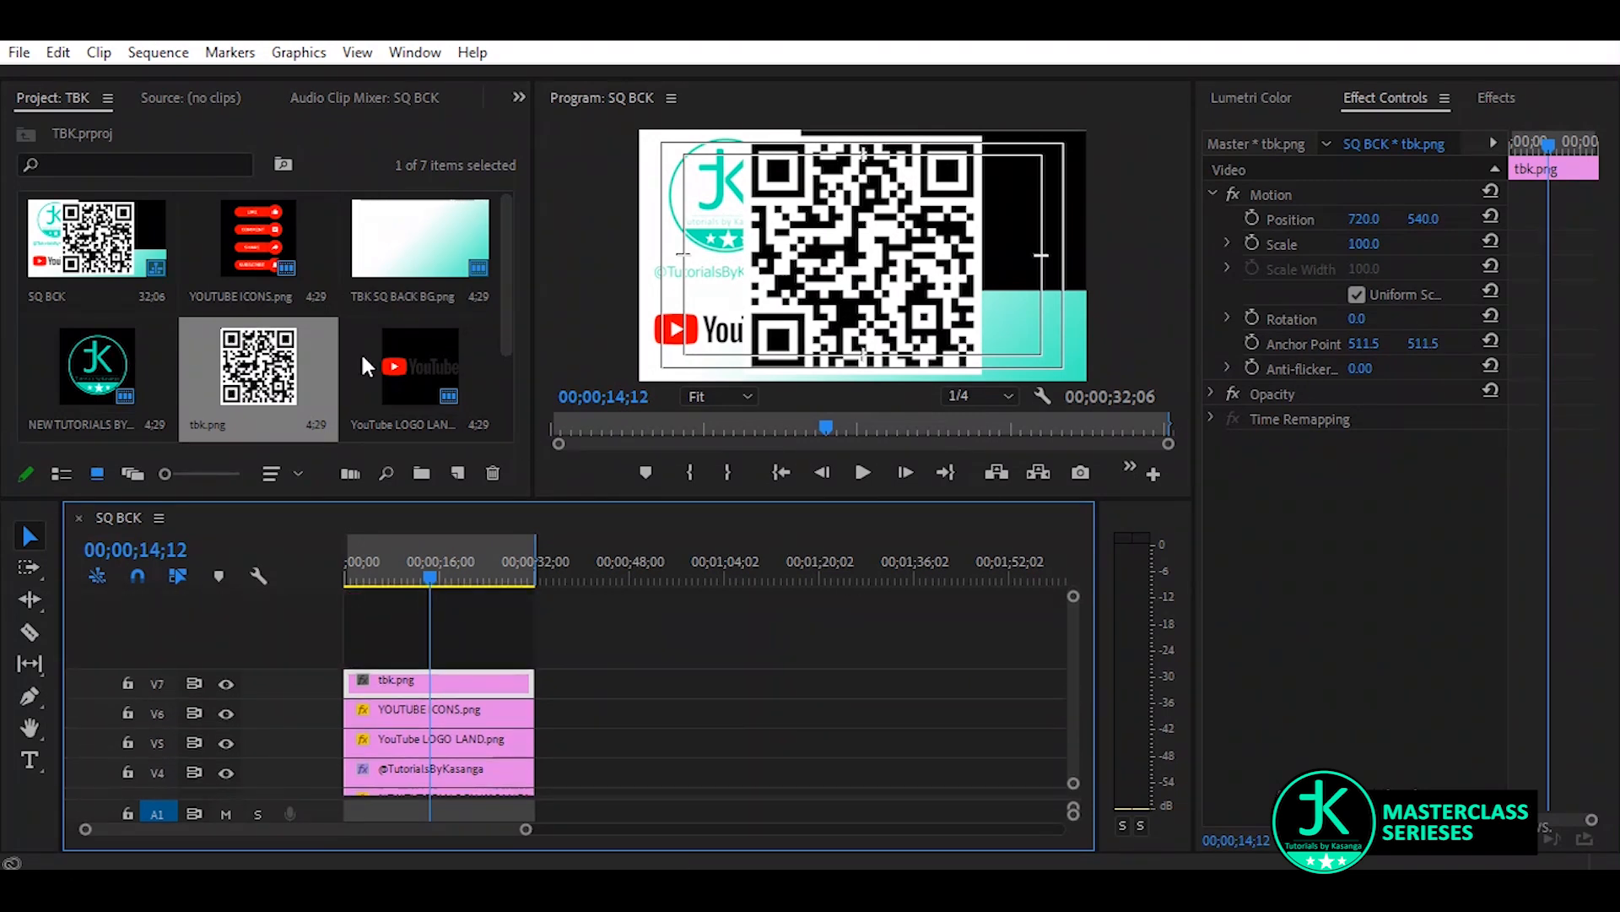
pyautogui.moveTo(507, 321); pyautogui.dragTo(505, 384)
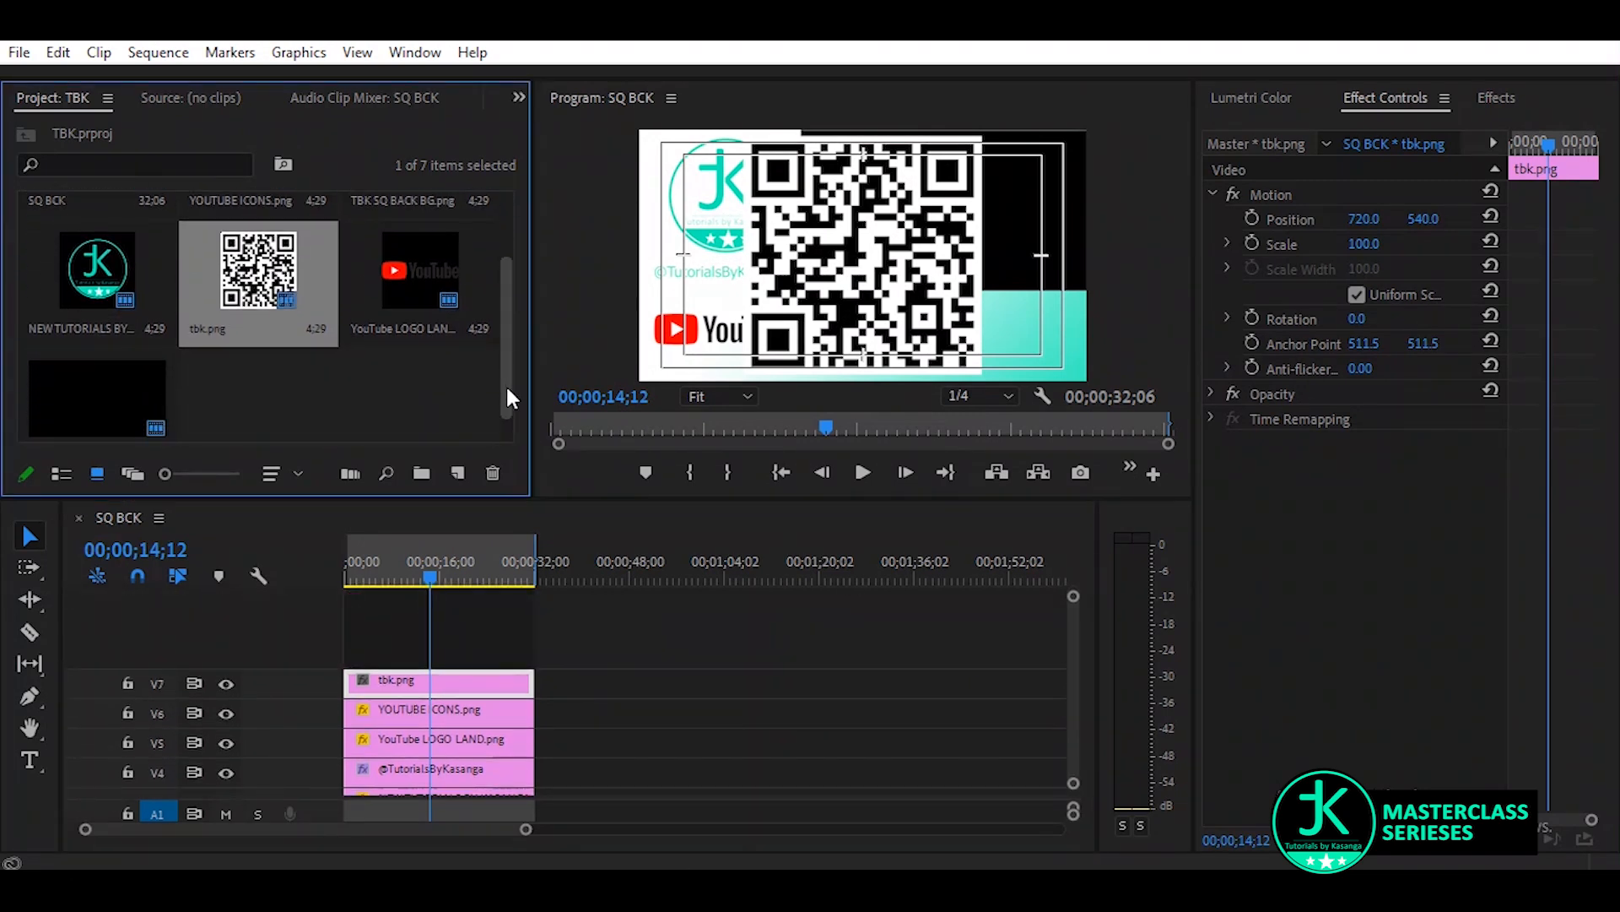
pyautogui.click(79, 420)
pyautogui.moveTo(68, 397); pyautogui.dragTo(570, 656)
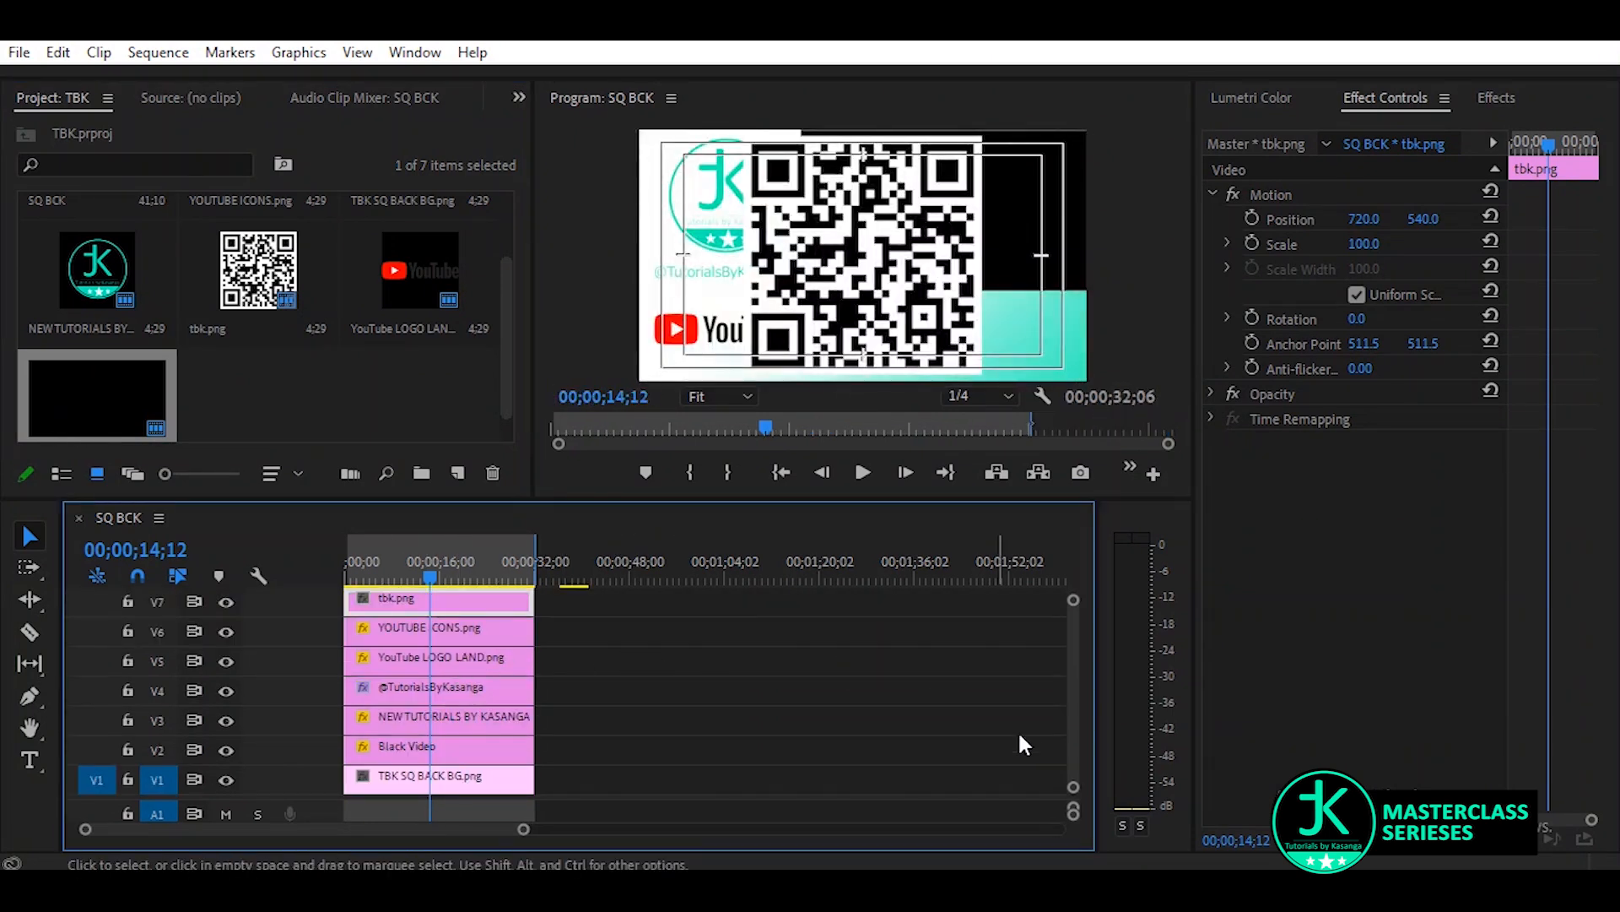
pyautogui.scroll(3, 1069, 725)
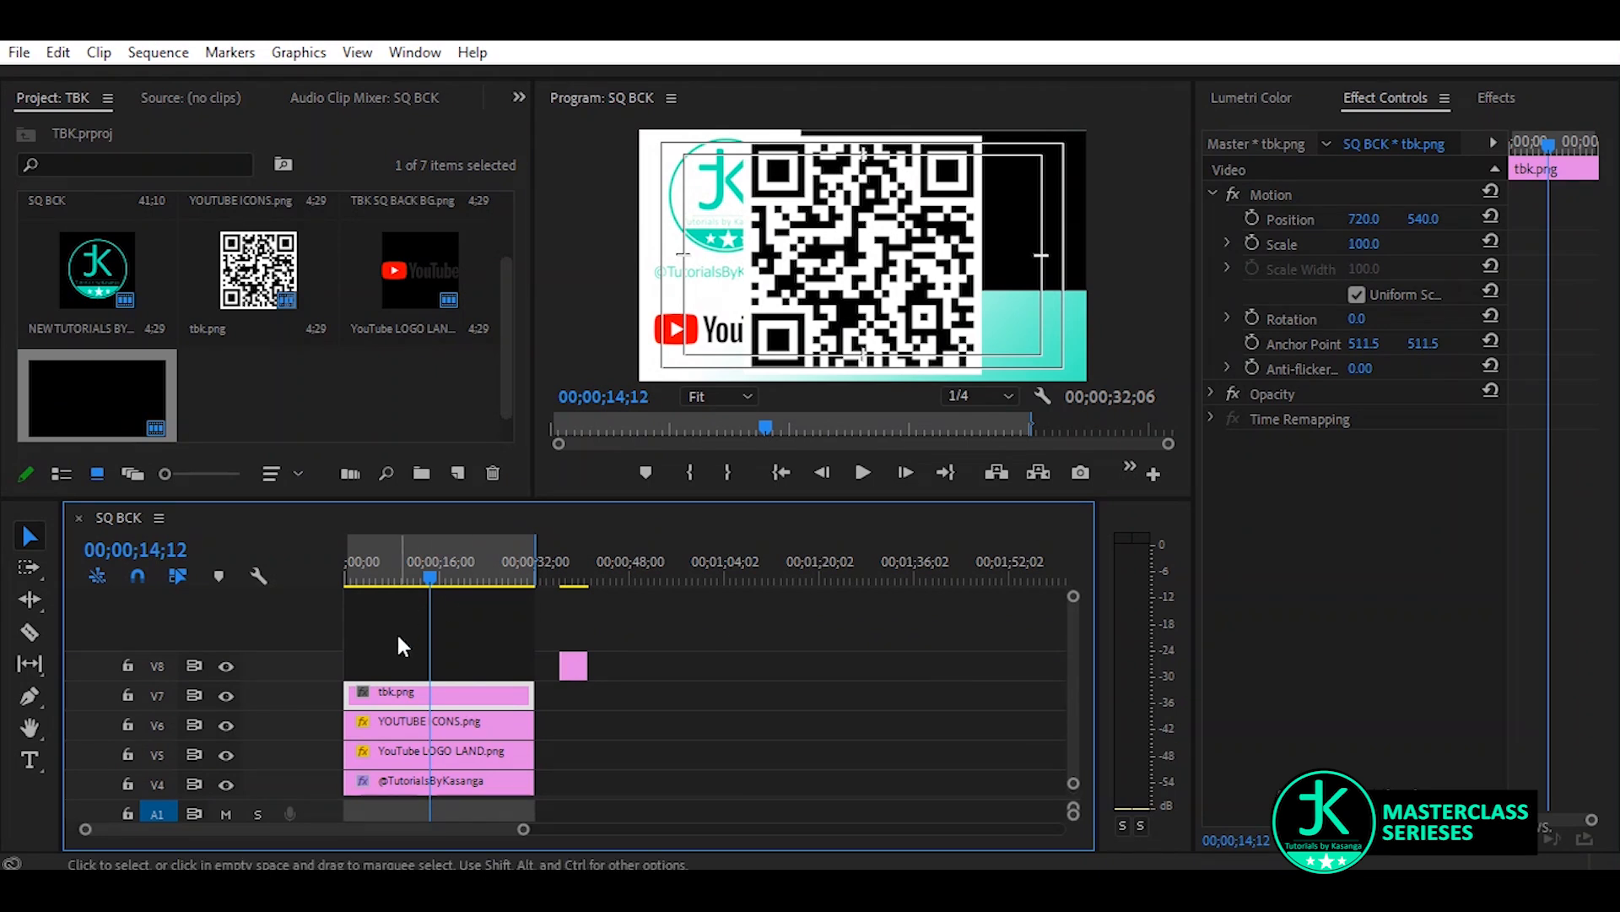
pyautogui.moveTo(468, 694); pyautogui.dragTo(467, 670)
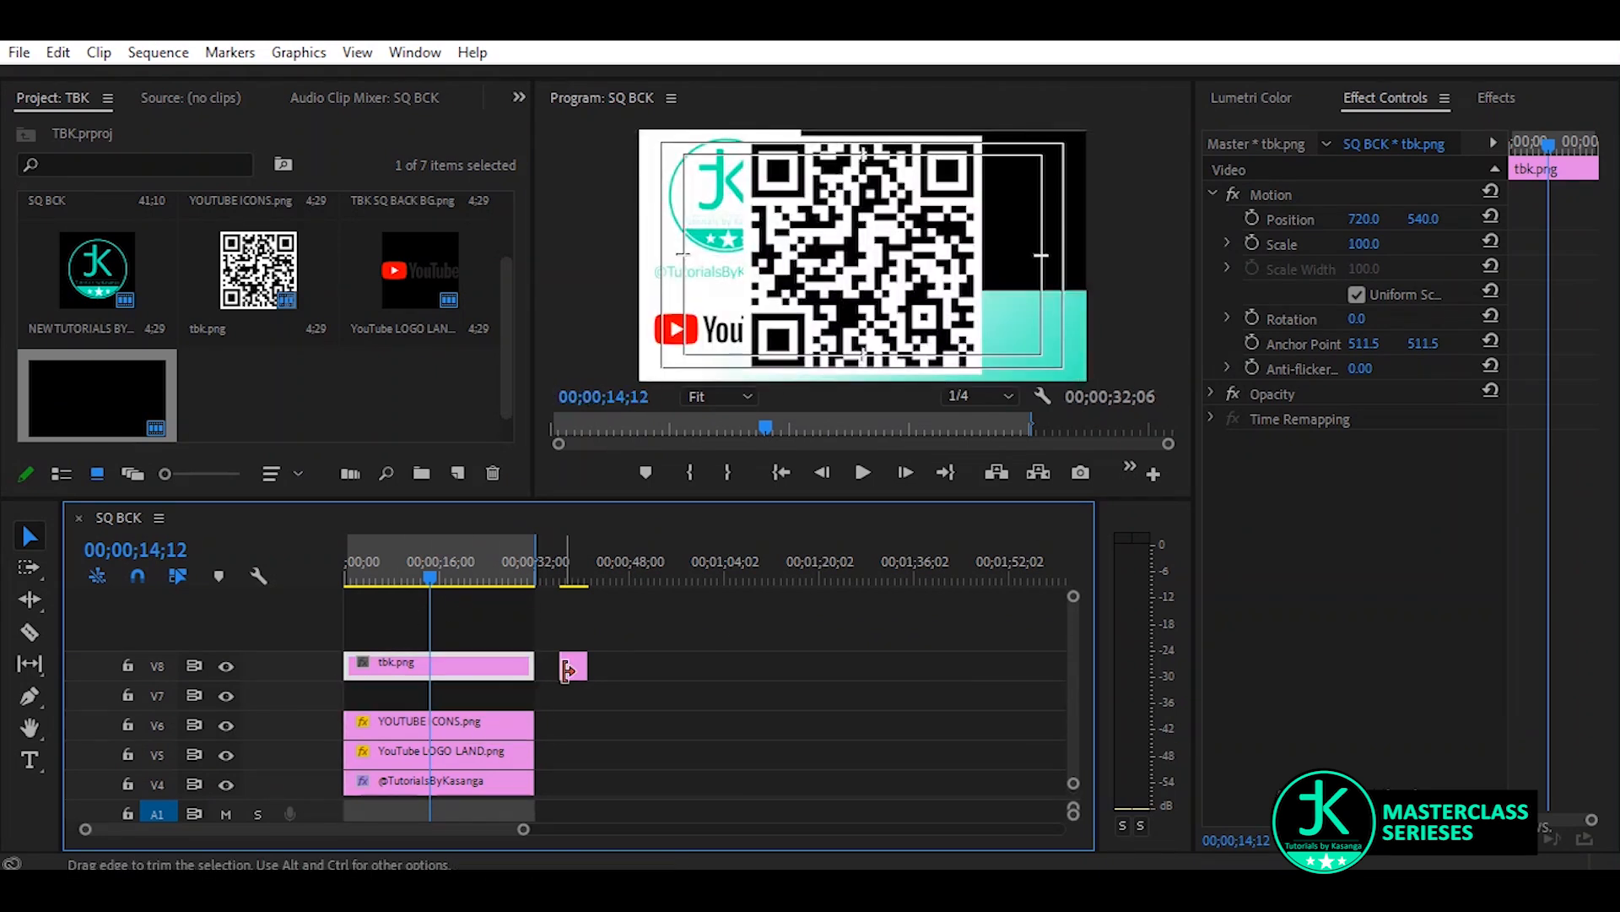
pyautogui.moveTo(571, 670); pyautogui.dragTo(305, 542)
pyautogui.click(496, 673)
pyautogui.moveTo(88, 391); pyautogui.dragTo(215, 468)
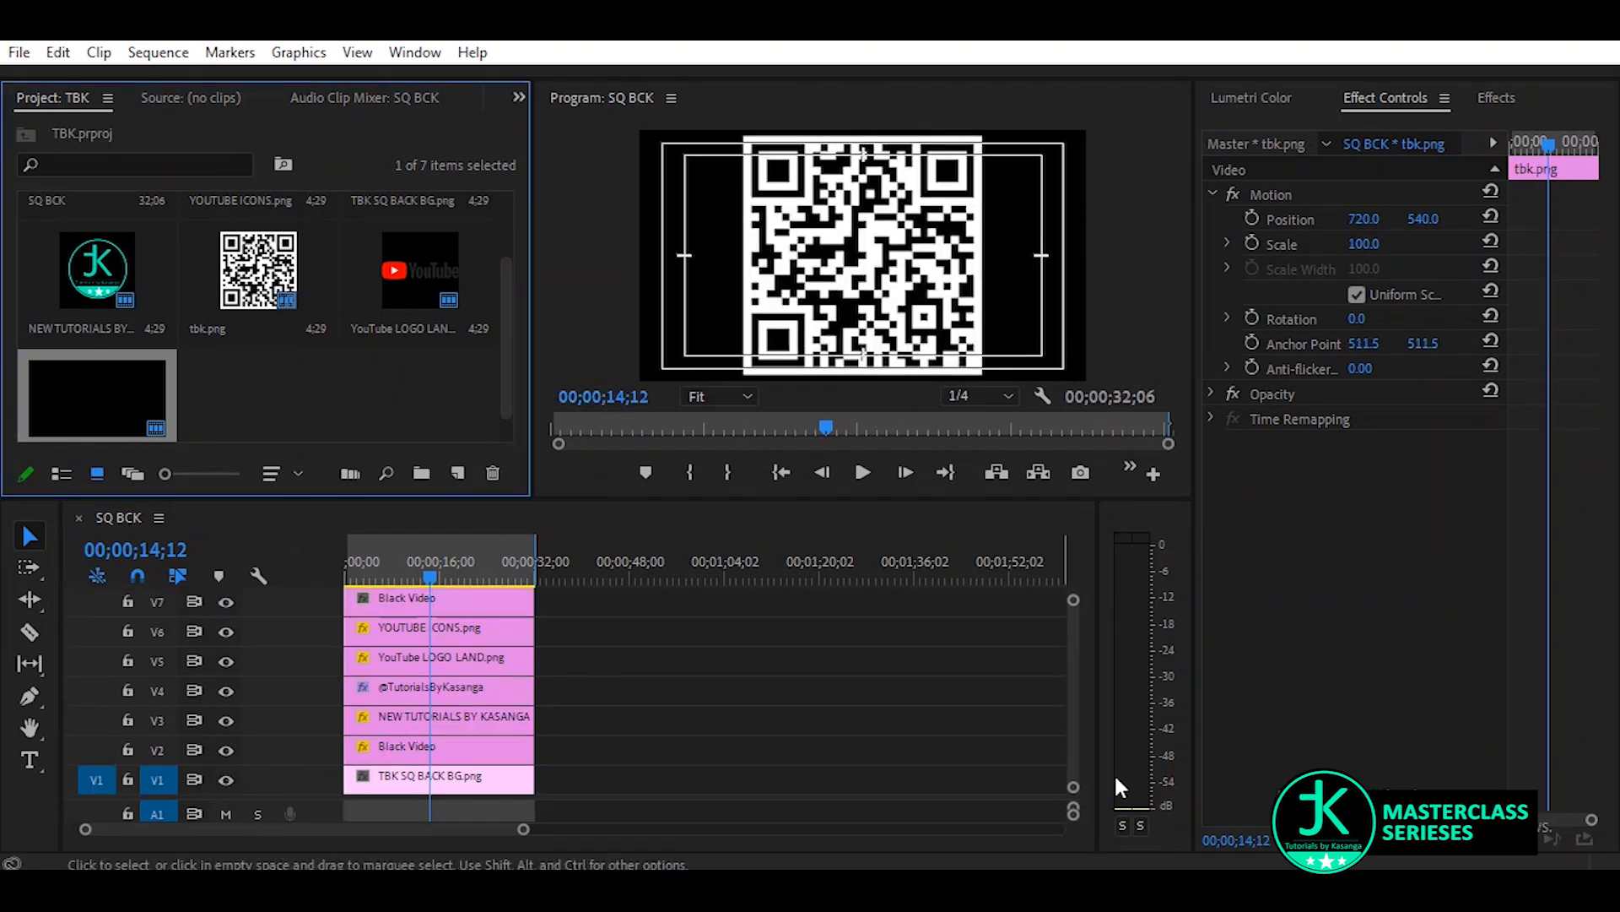
# Scale the QR code to 28 and position it at 1254, 886, hiding track V7 temporarily to align it with the layout
pyautogui.moveTo(1072, 729); pyautogui.dragTo(1067, 697)
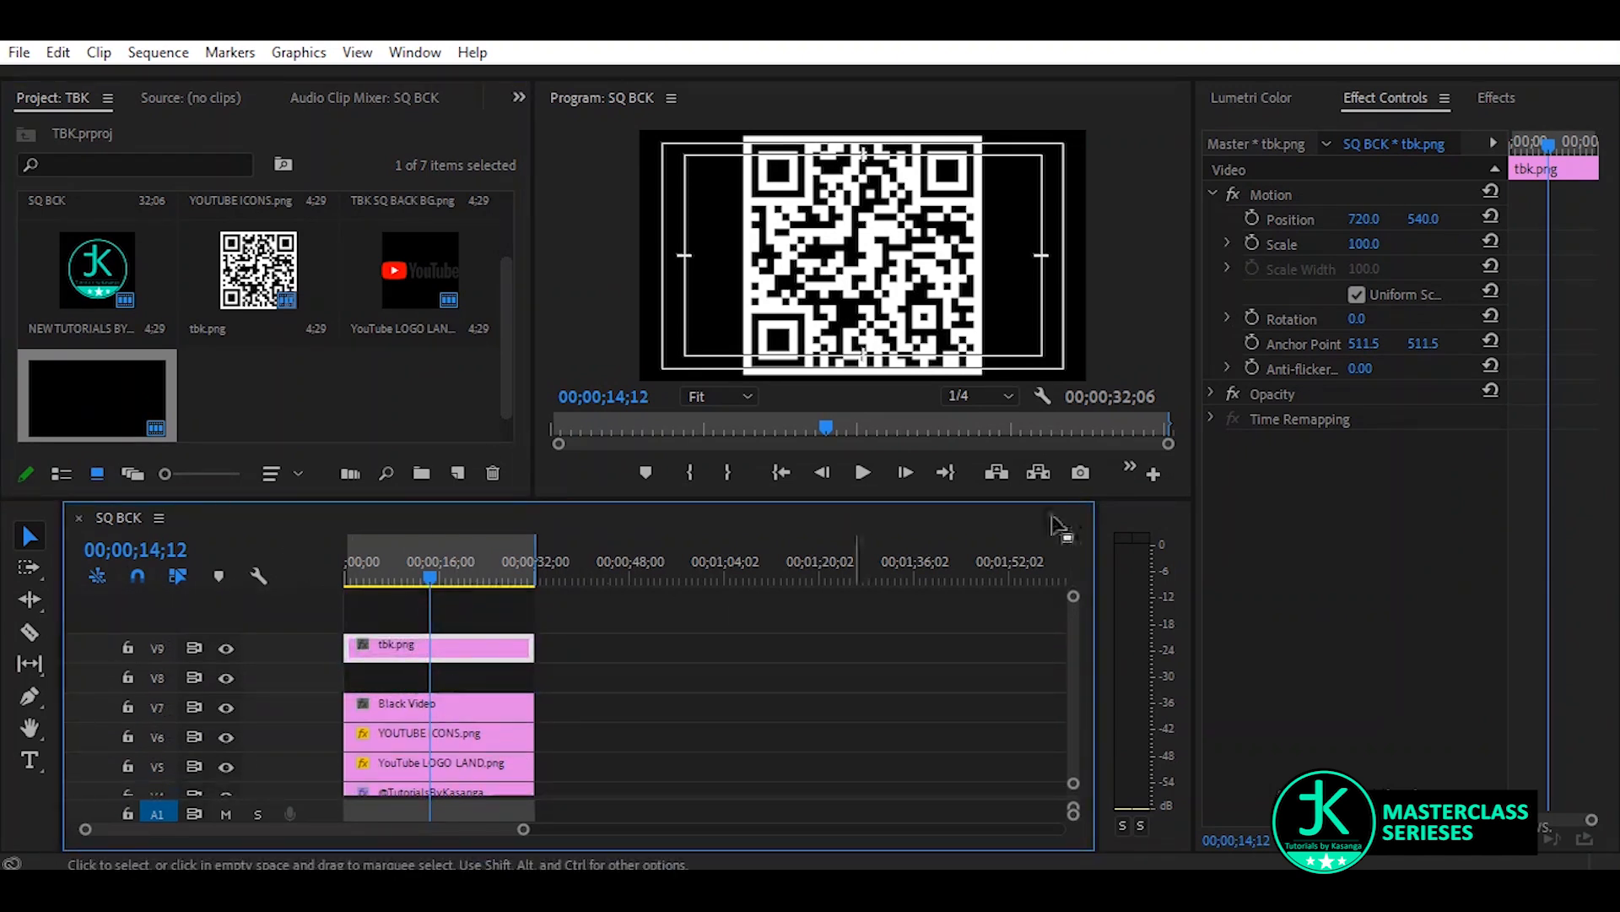
pyautogui.moveTo(1365, 245); pyautogui.dragTo(1298, 246)
pyautogui.moveTo(1431, 221); pyautogui.dragTo(1557, 222)
pyautogui.moveTo(1364, 218); pyautogui.dragTo(1502, 219)
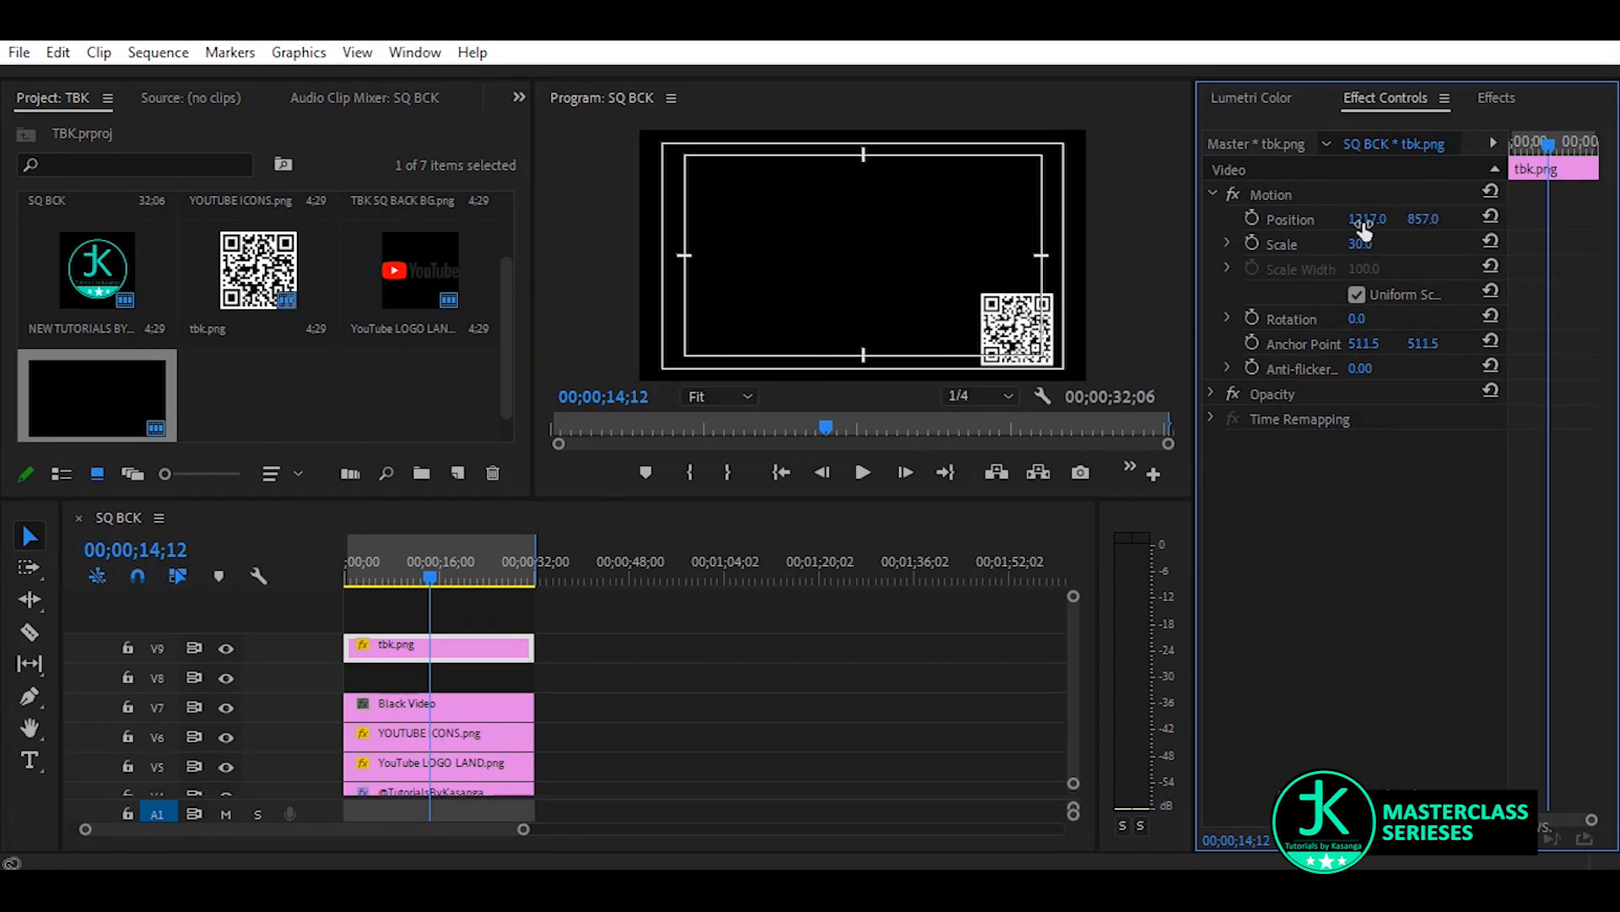
pyautogui.moveTo(1361, 244); pyautogui.dragTo(1345, 244)
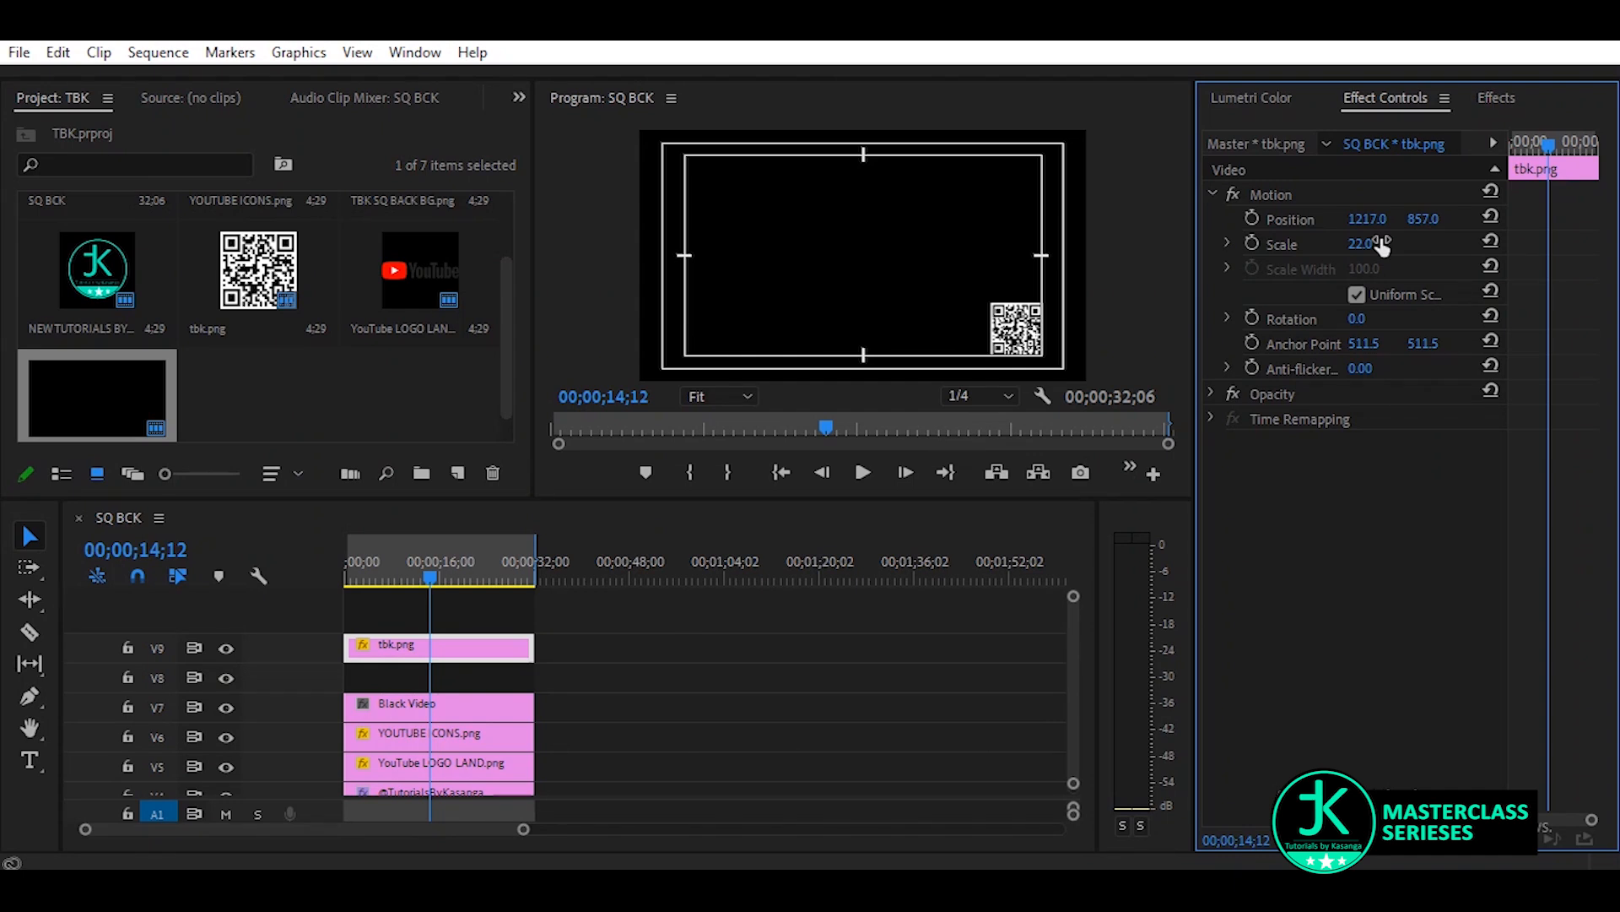
pyautogui.click(226, 706)
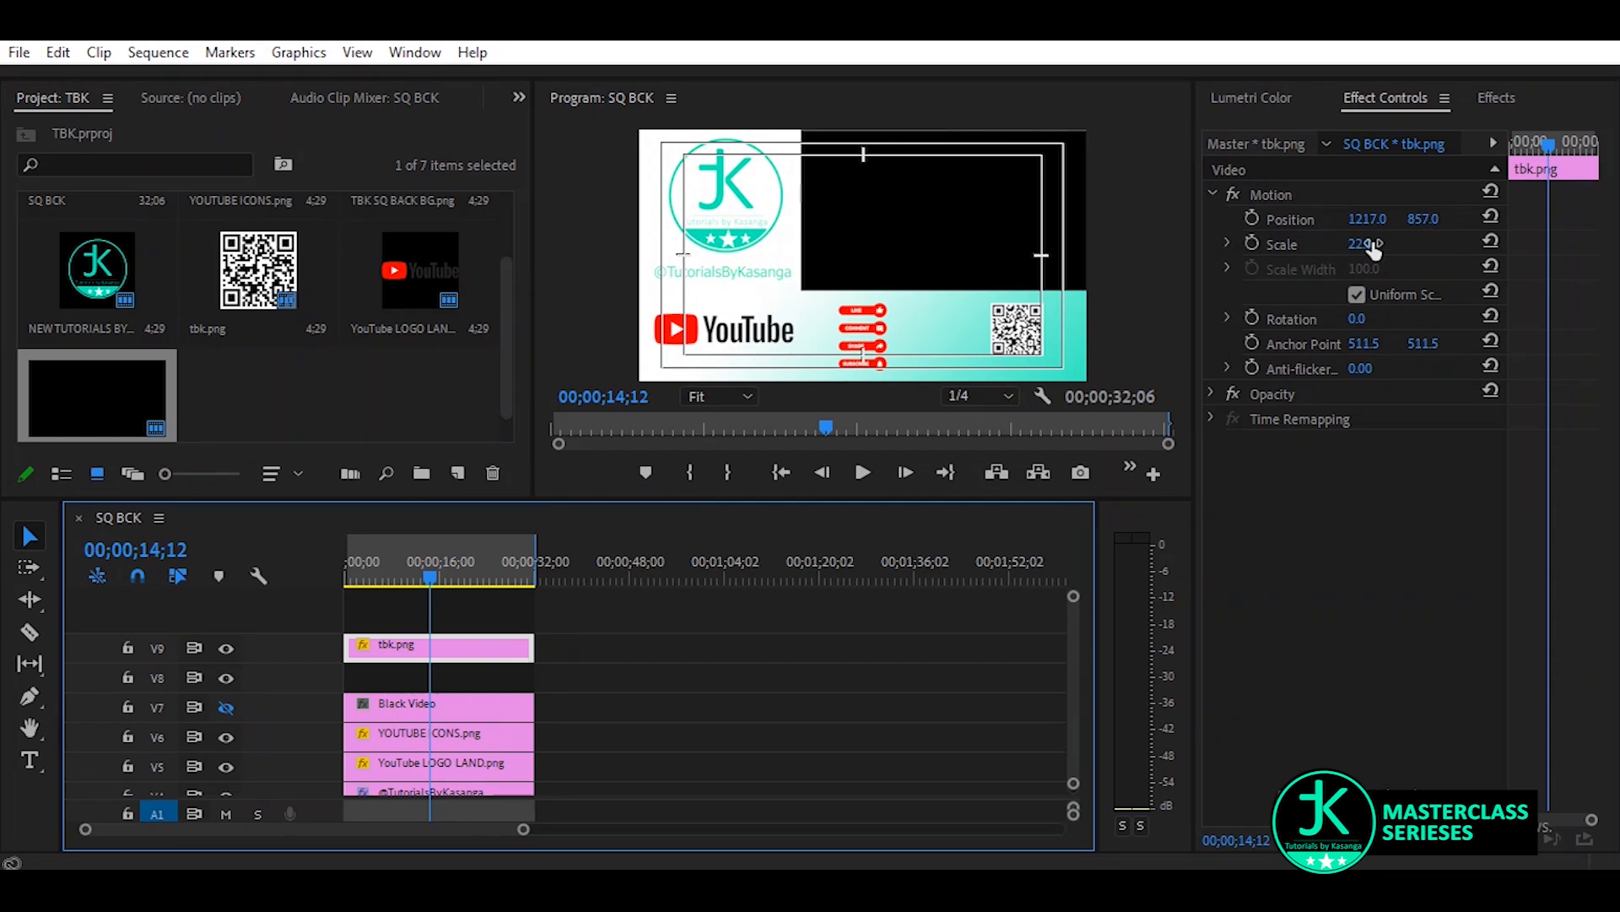
pyautogui.moveTo(1361, 245); pyautogui.dragTo(1398, 219)
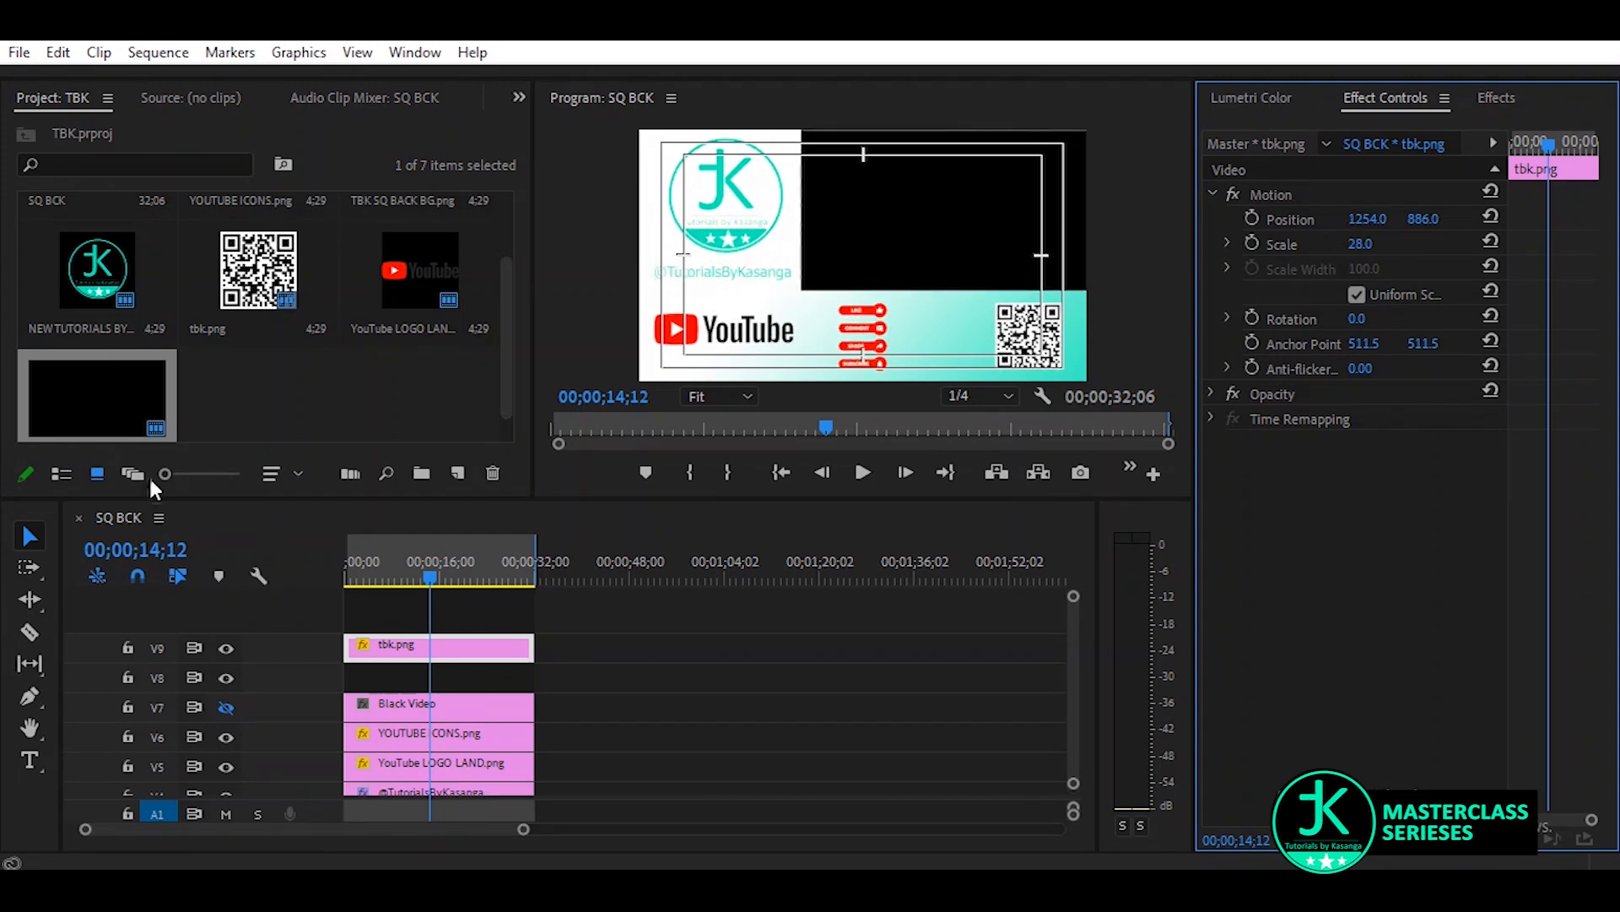
pyautogui.click(227, 707)
# Apply the Crop effect to the Black Video clip on V7, cropping 79% left, 67% top, 4% right and 4% bottom
pyautogui.click(460, 706)
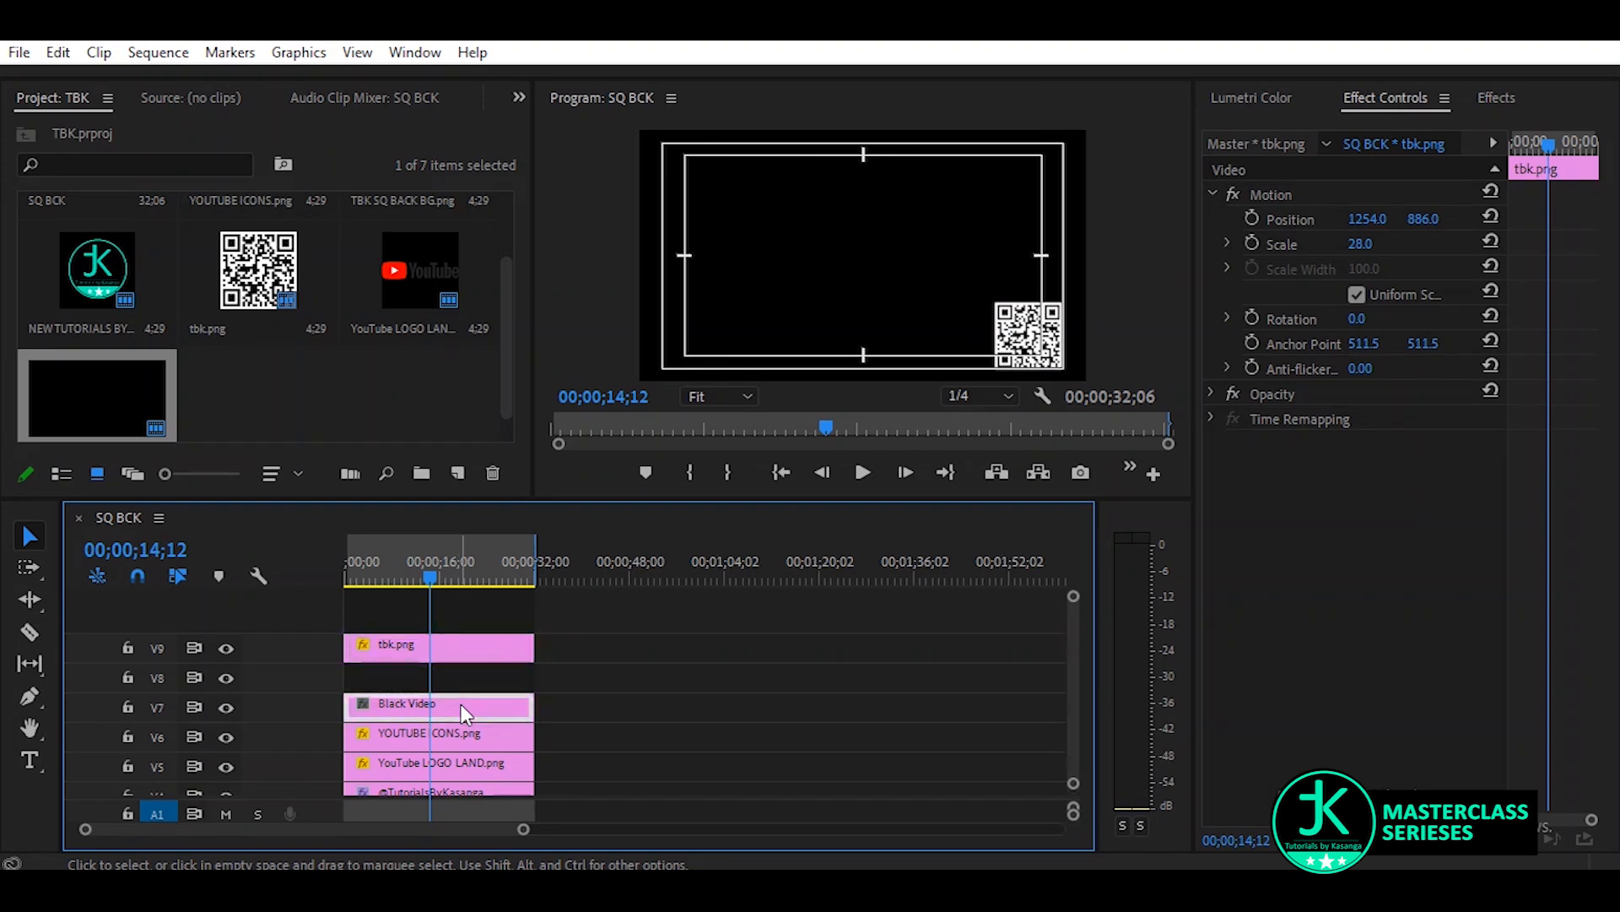
pyautogui.click(1493, 93)
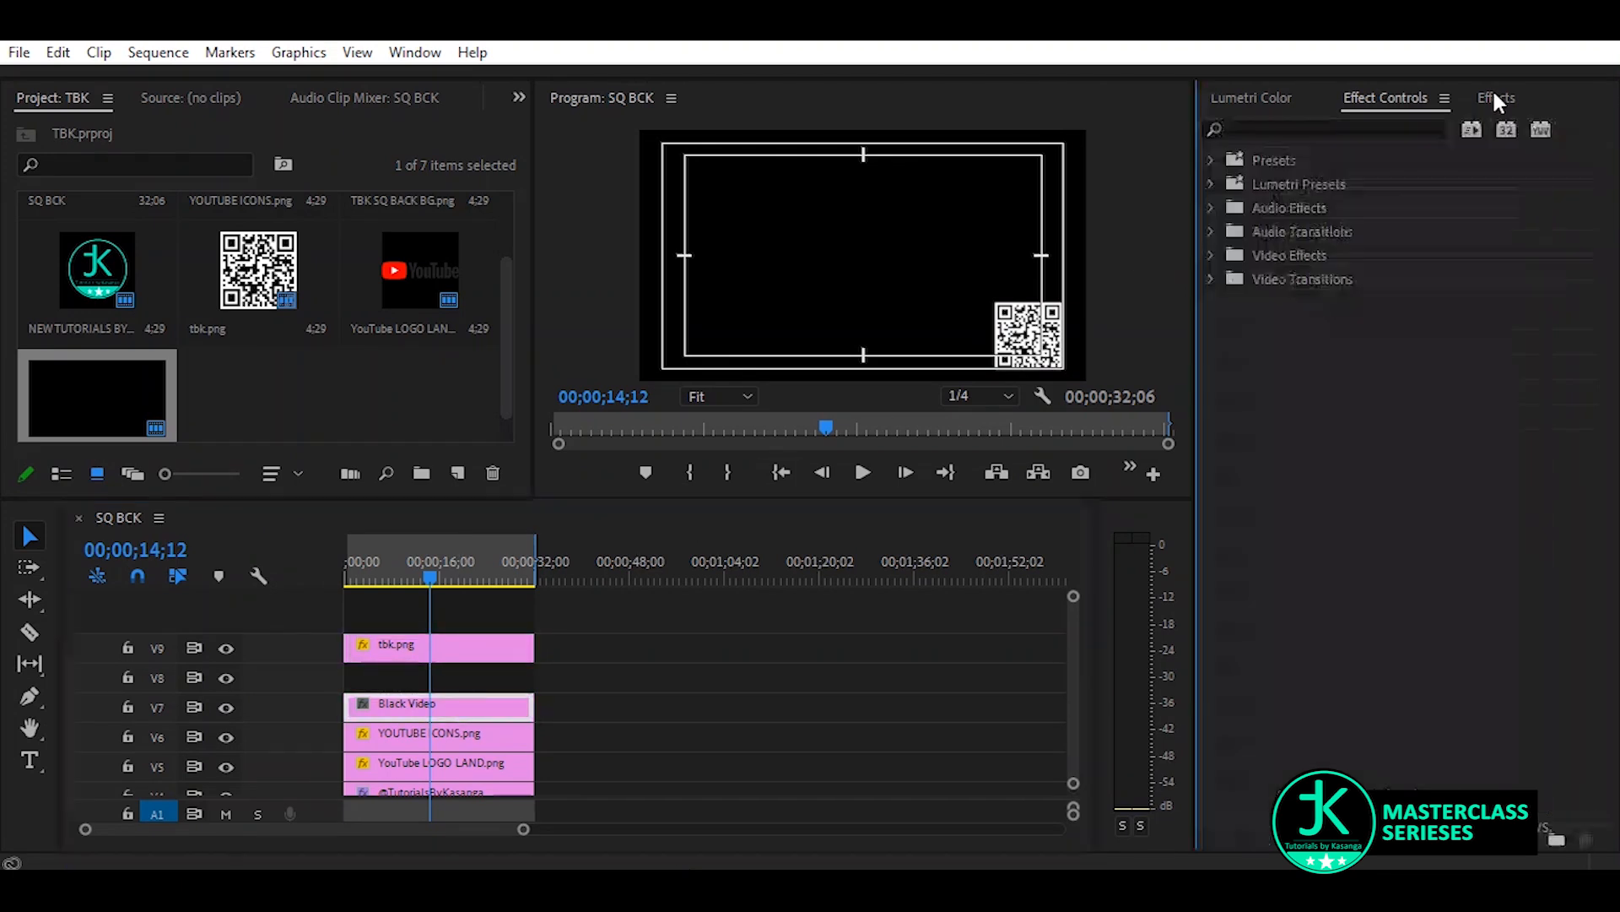
pyautogui.click(1330, 133)
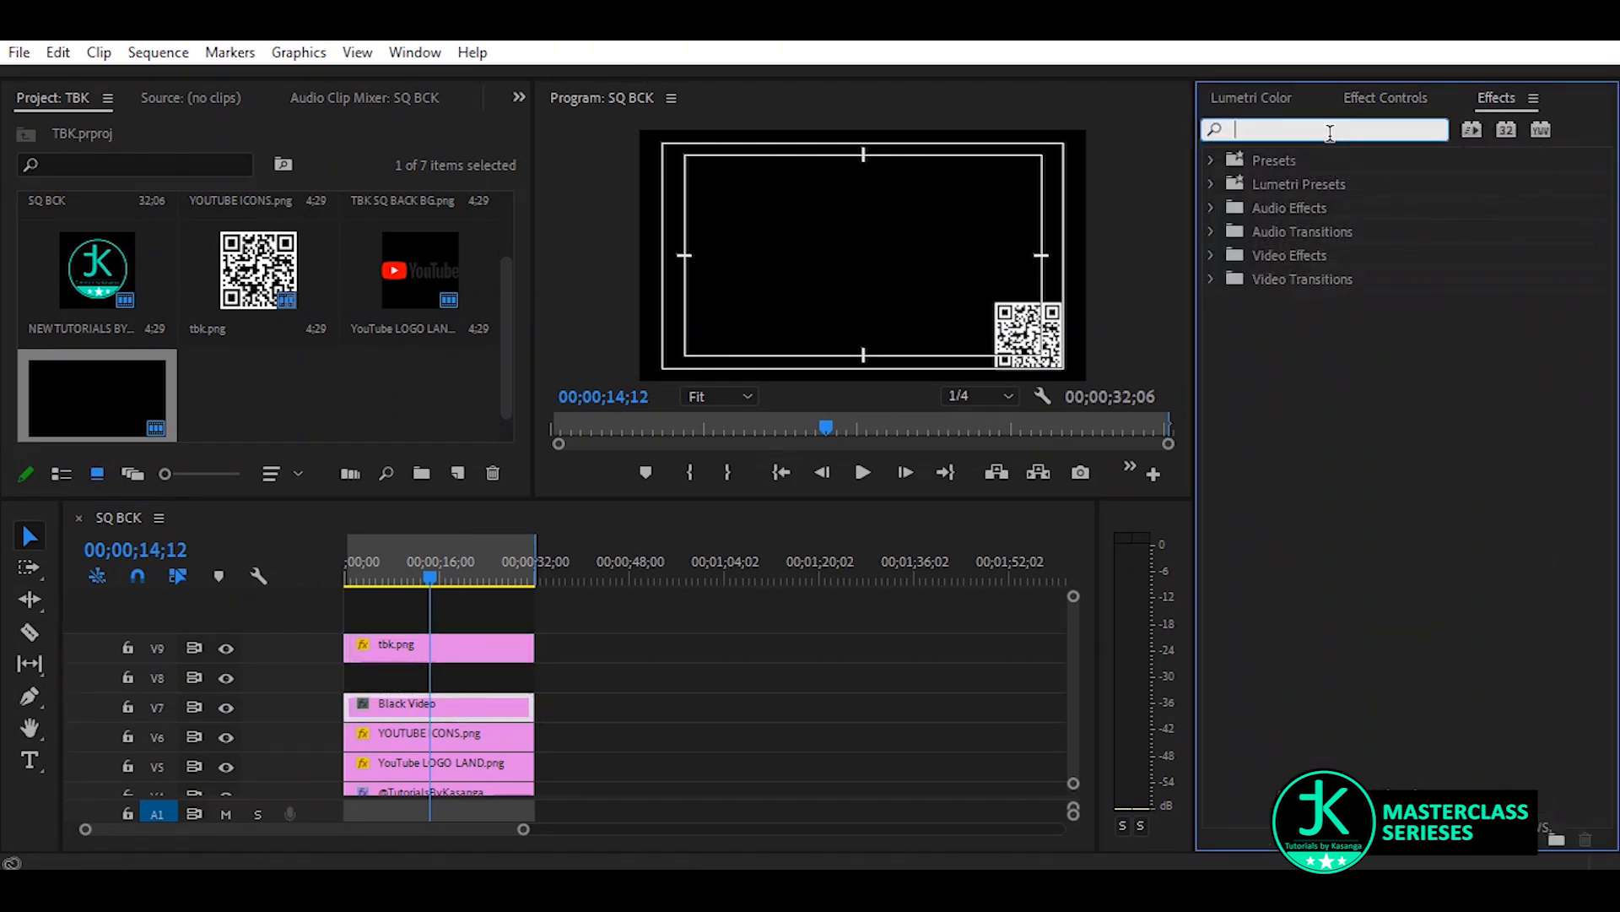
pyautogui.write('crop')
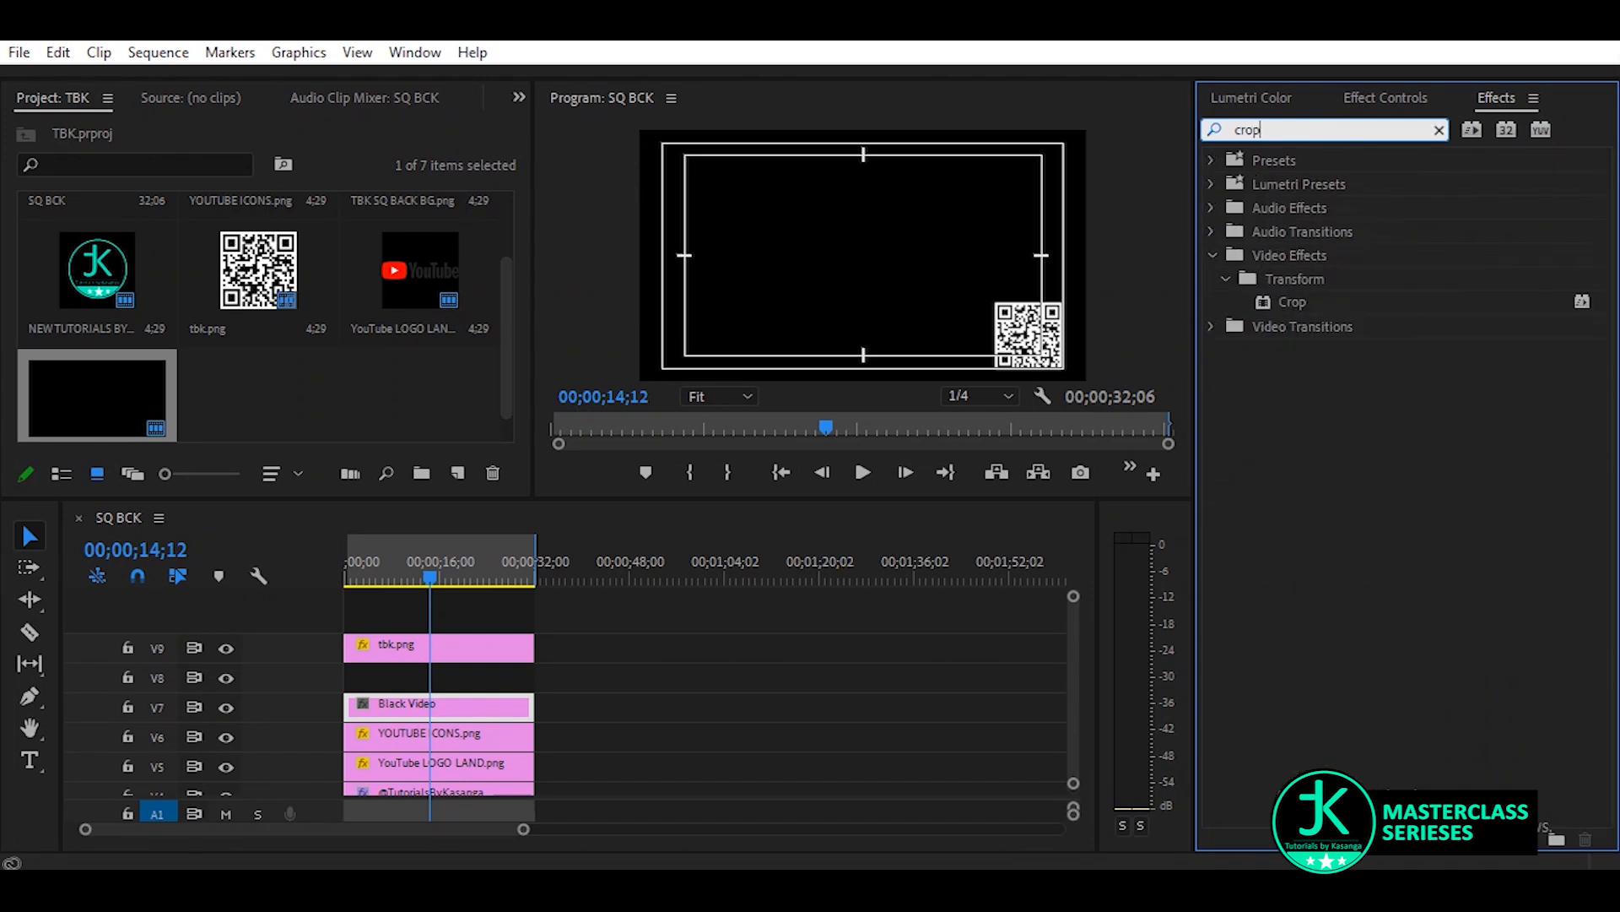
pyautogui.click(1294, 302)
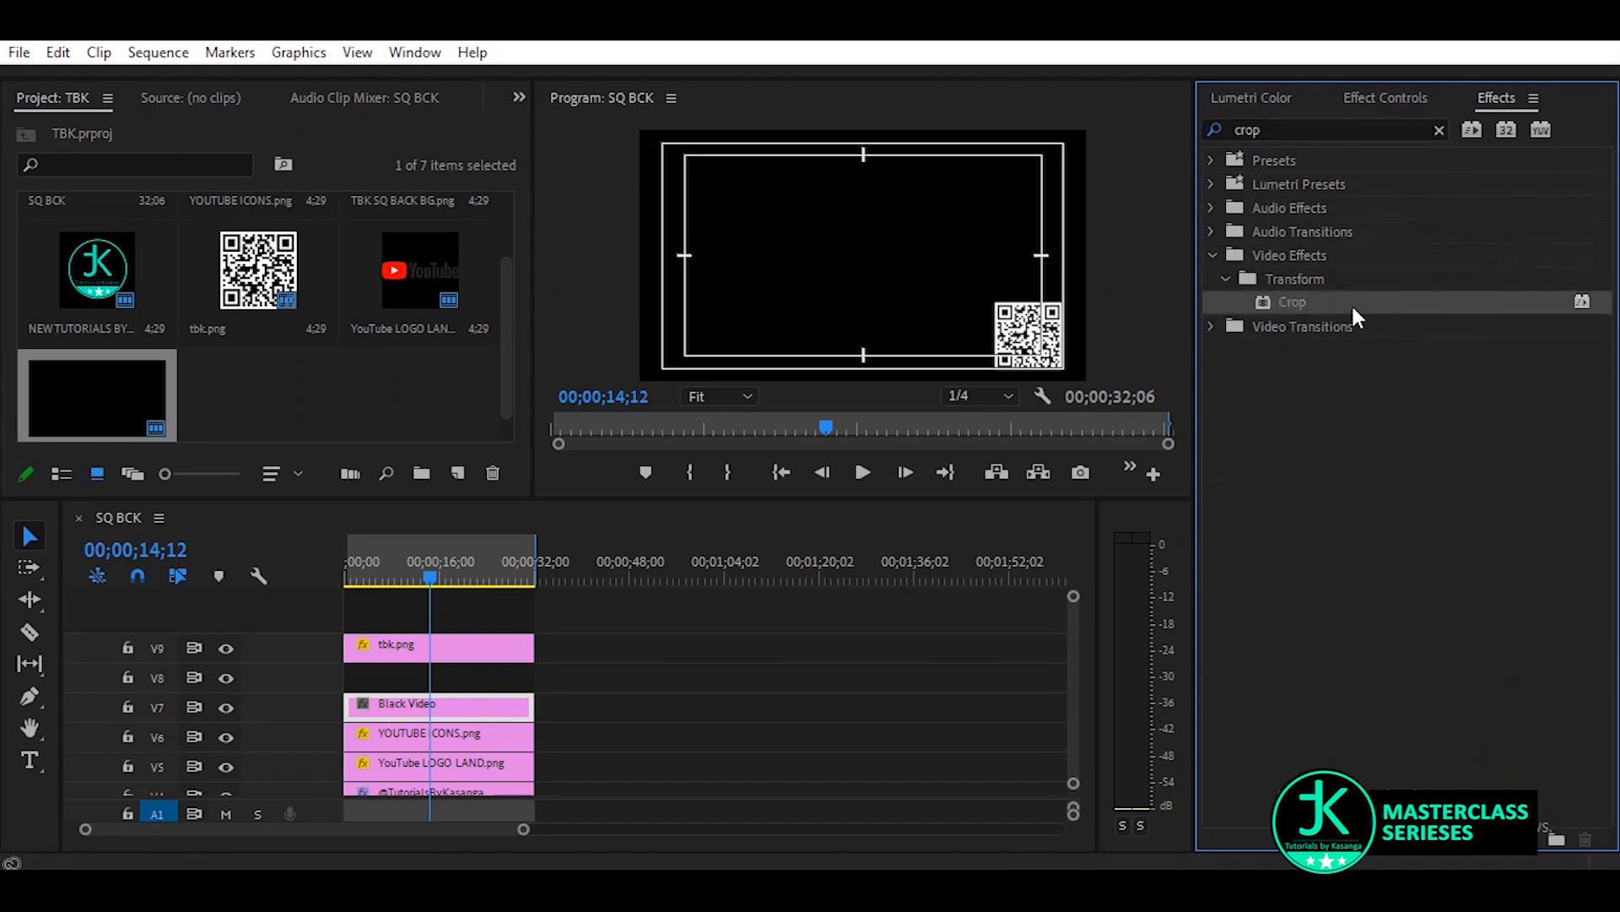
pyautogui.moveTo(1351, 305); pyautogui.dragTo(406, 719)
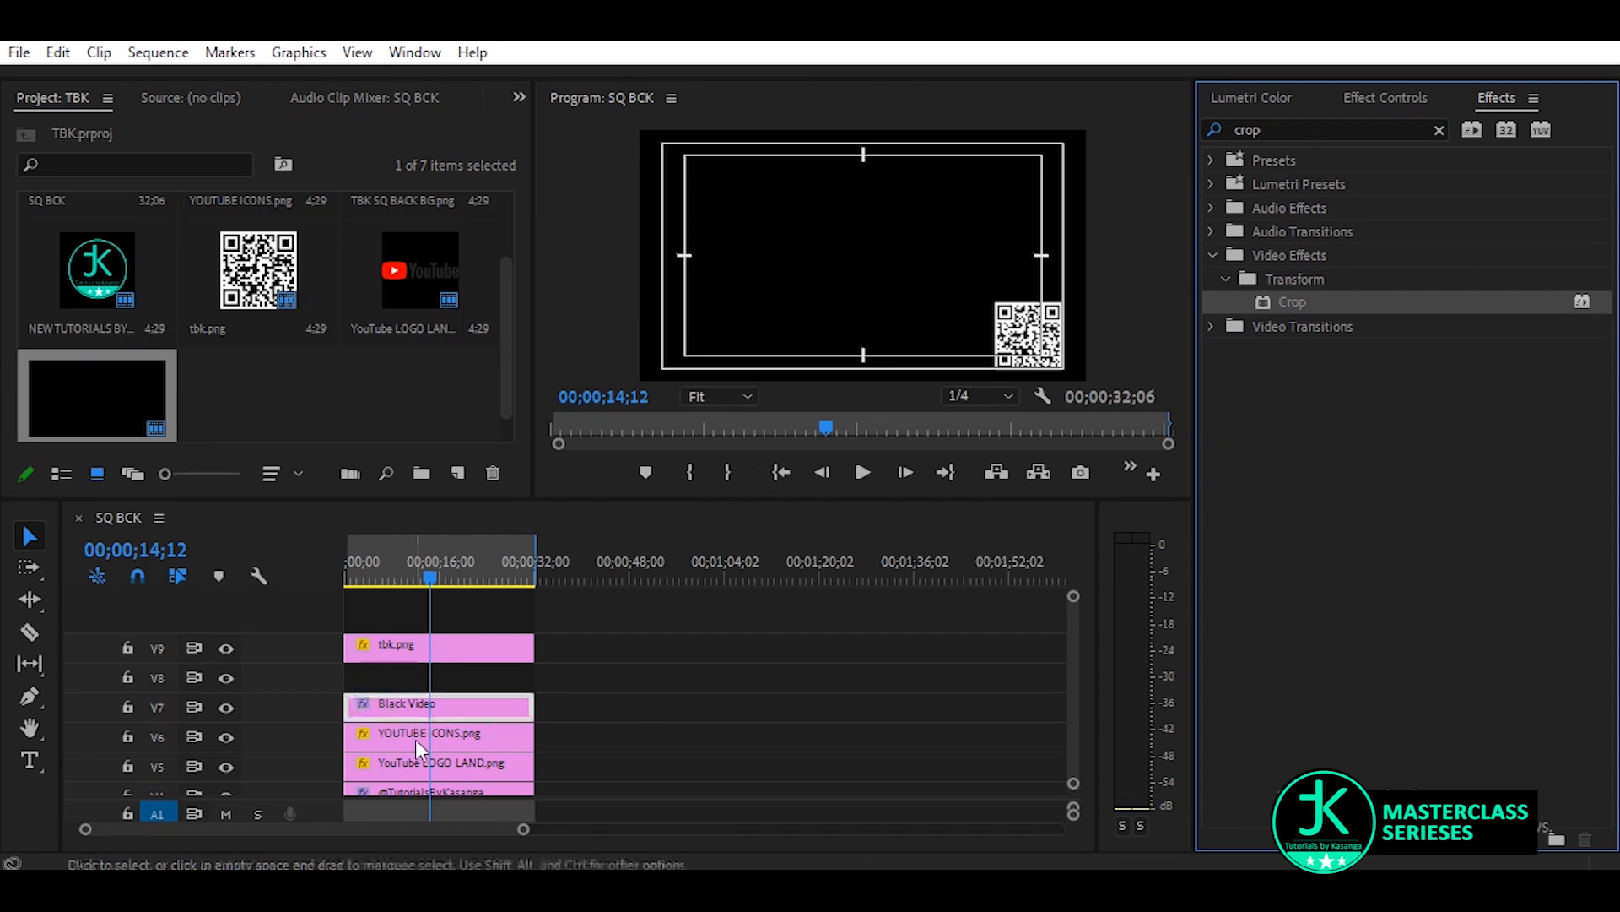
pyautogui.click(1376, 97)
pyautogui.moveTo(1366, 578); pyautogui.dragTo(1413, 493)
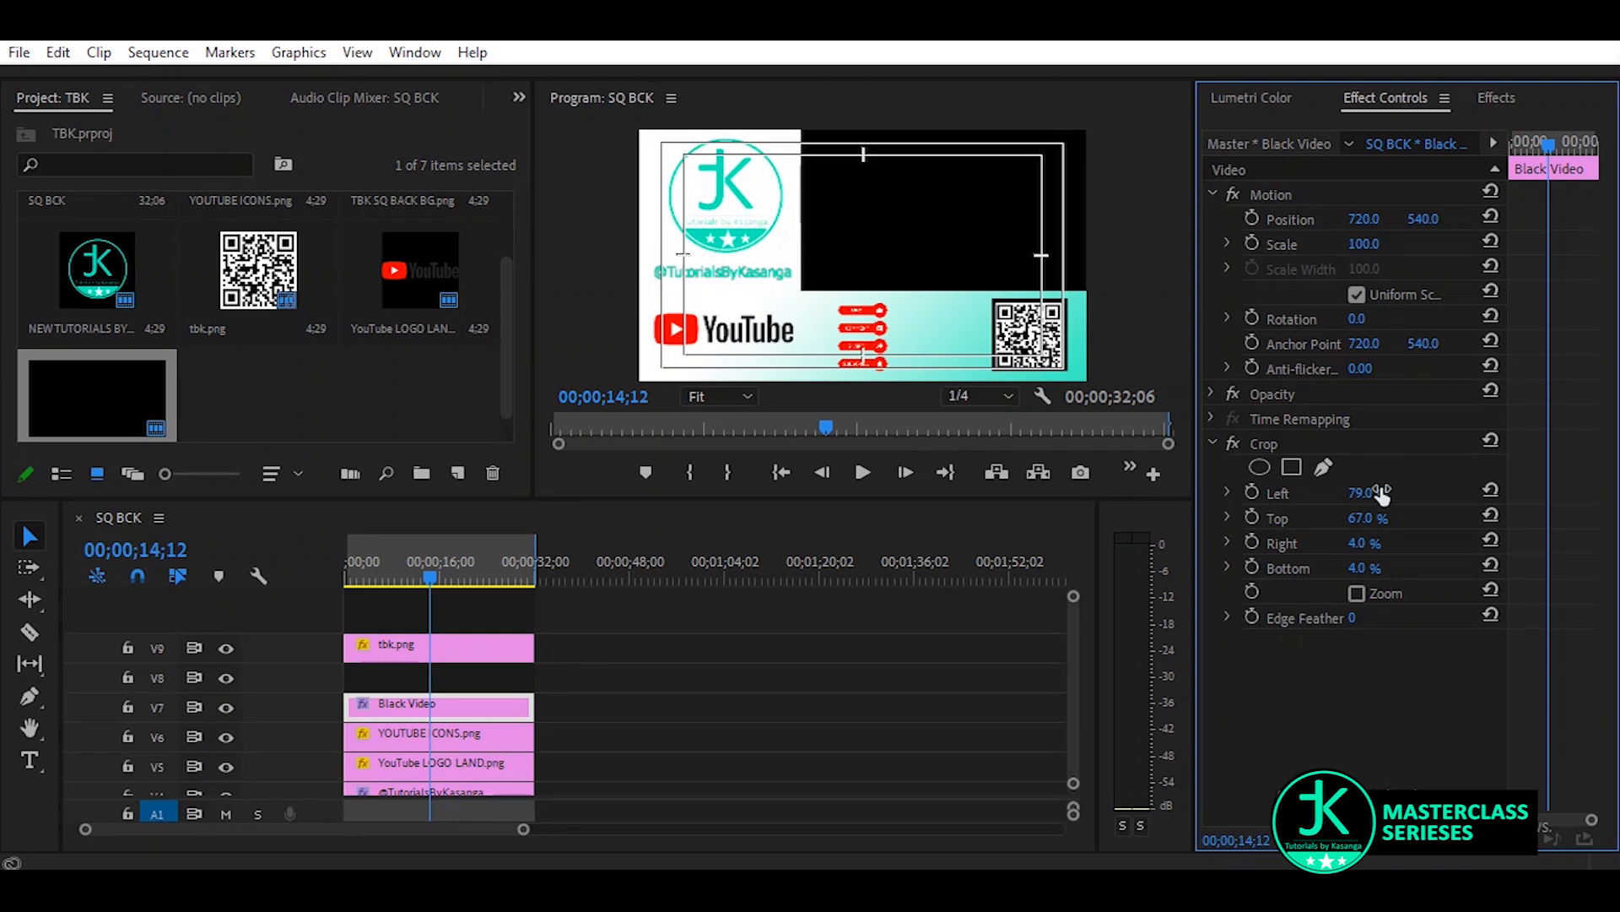
# Reposition the cropped Black Video on V7 to 714, 548 so it frames the QR code, checking it at 50% magnification
pyautogui.click(702, 395)
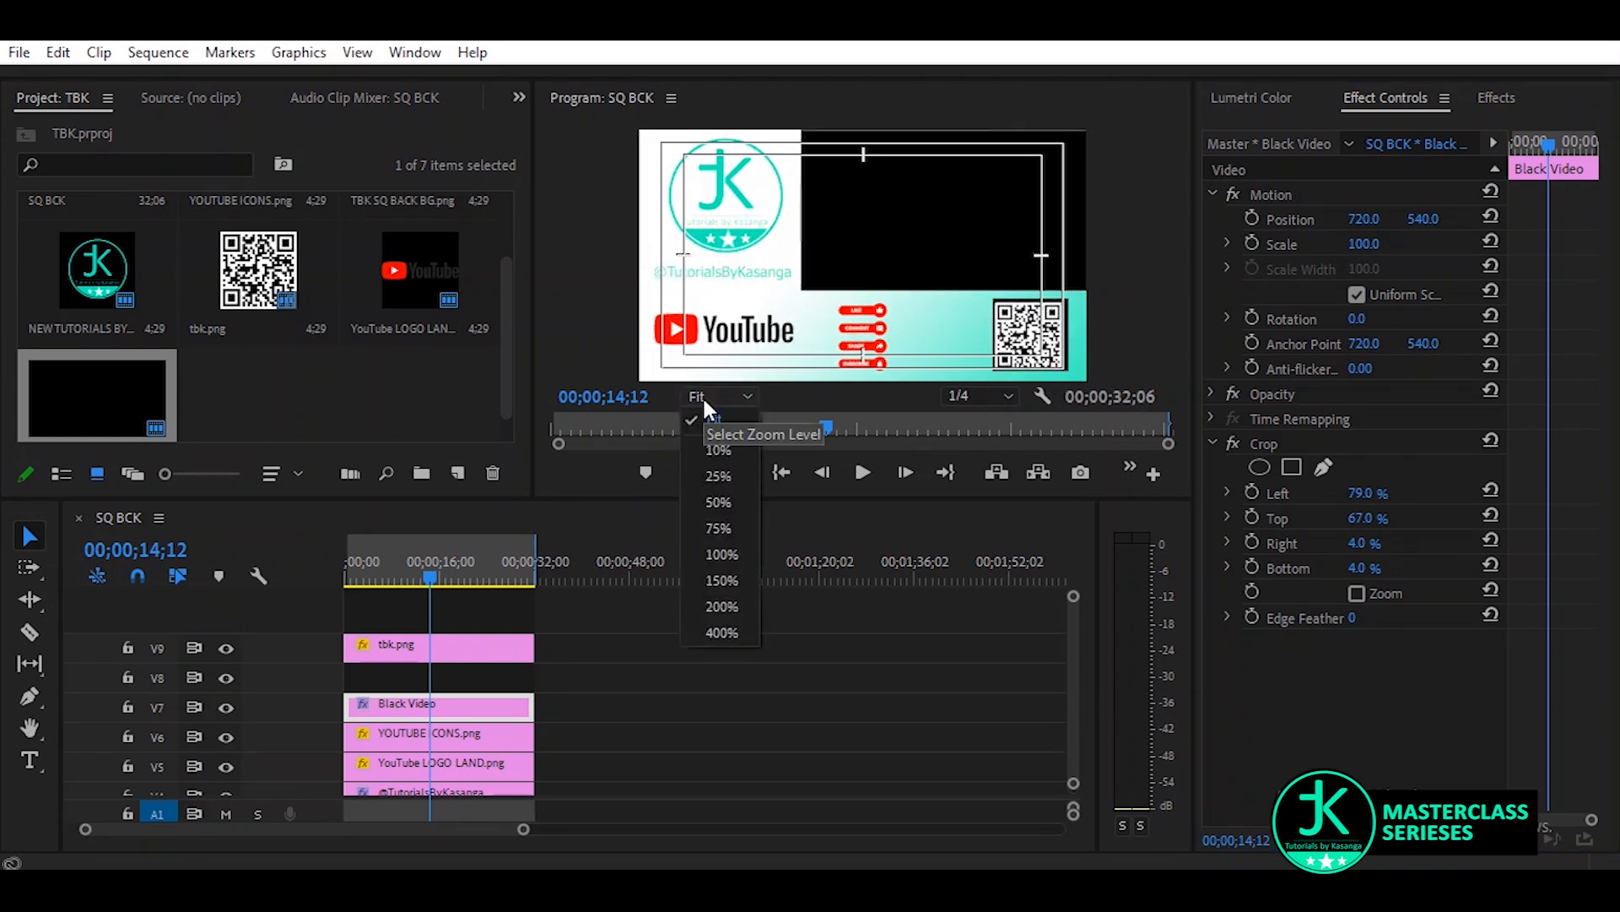
pyautogui.click(719, 503)
pyautogui.moveTo(1168, 243); pyautogui.dragTo(1173, 324)
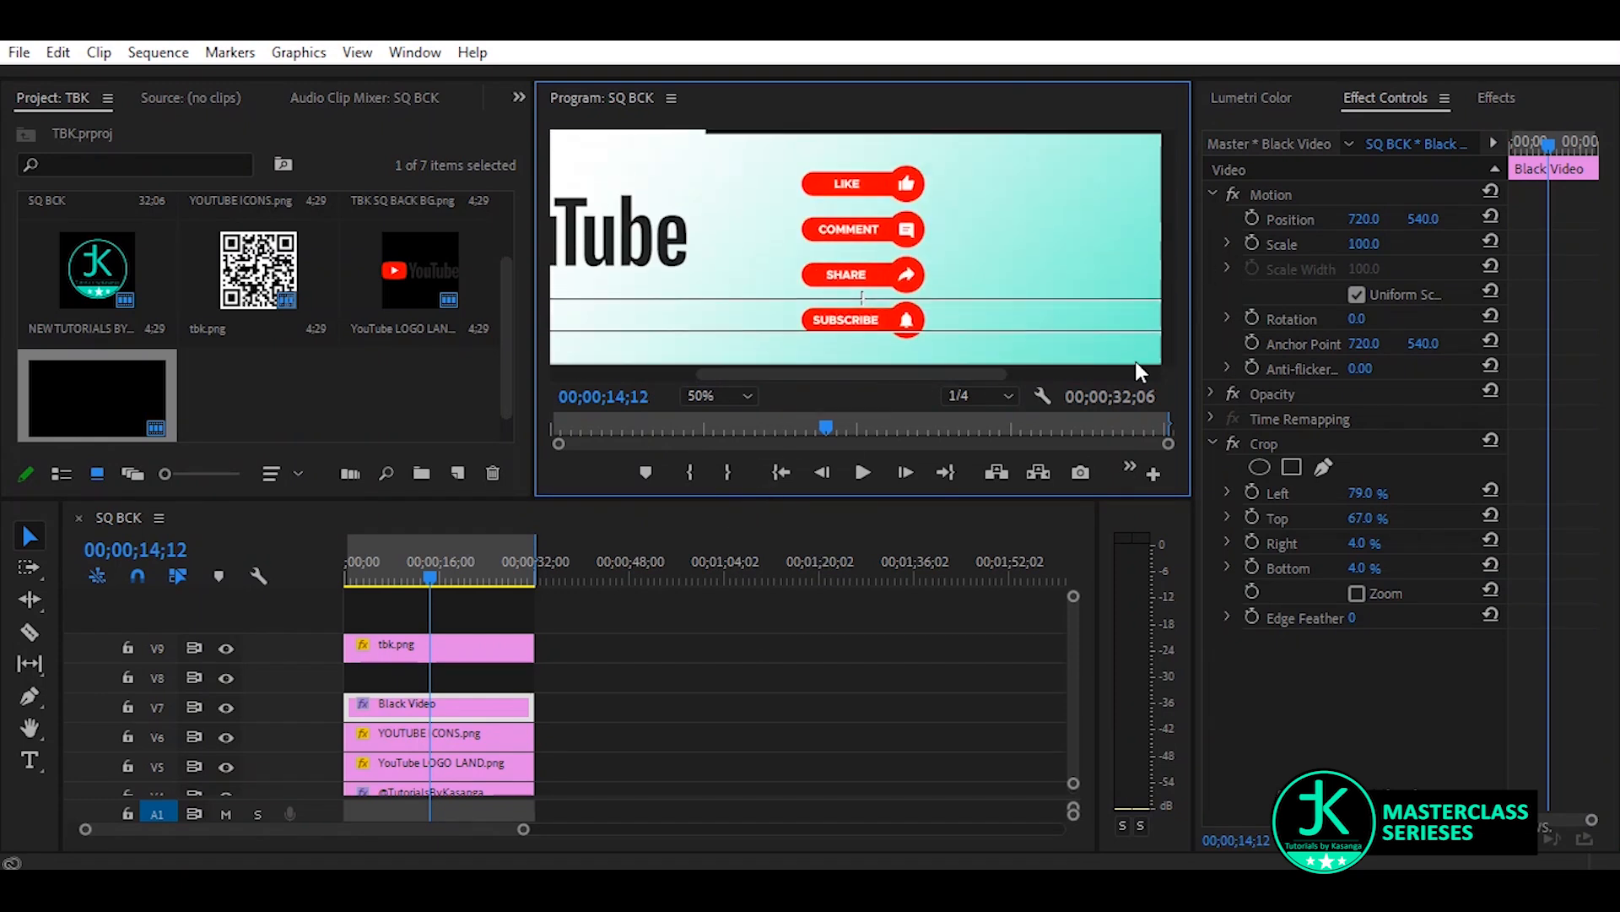
pyautogui.moveTo(885, 368); pyautogui.dragTo(1047, 369)
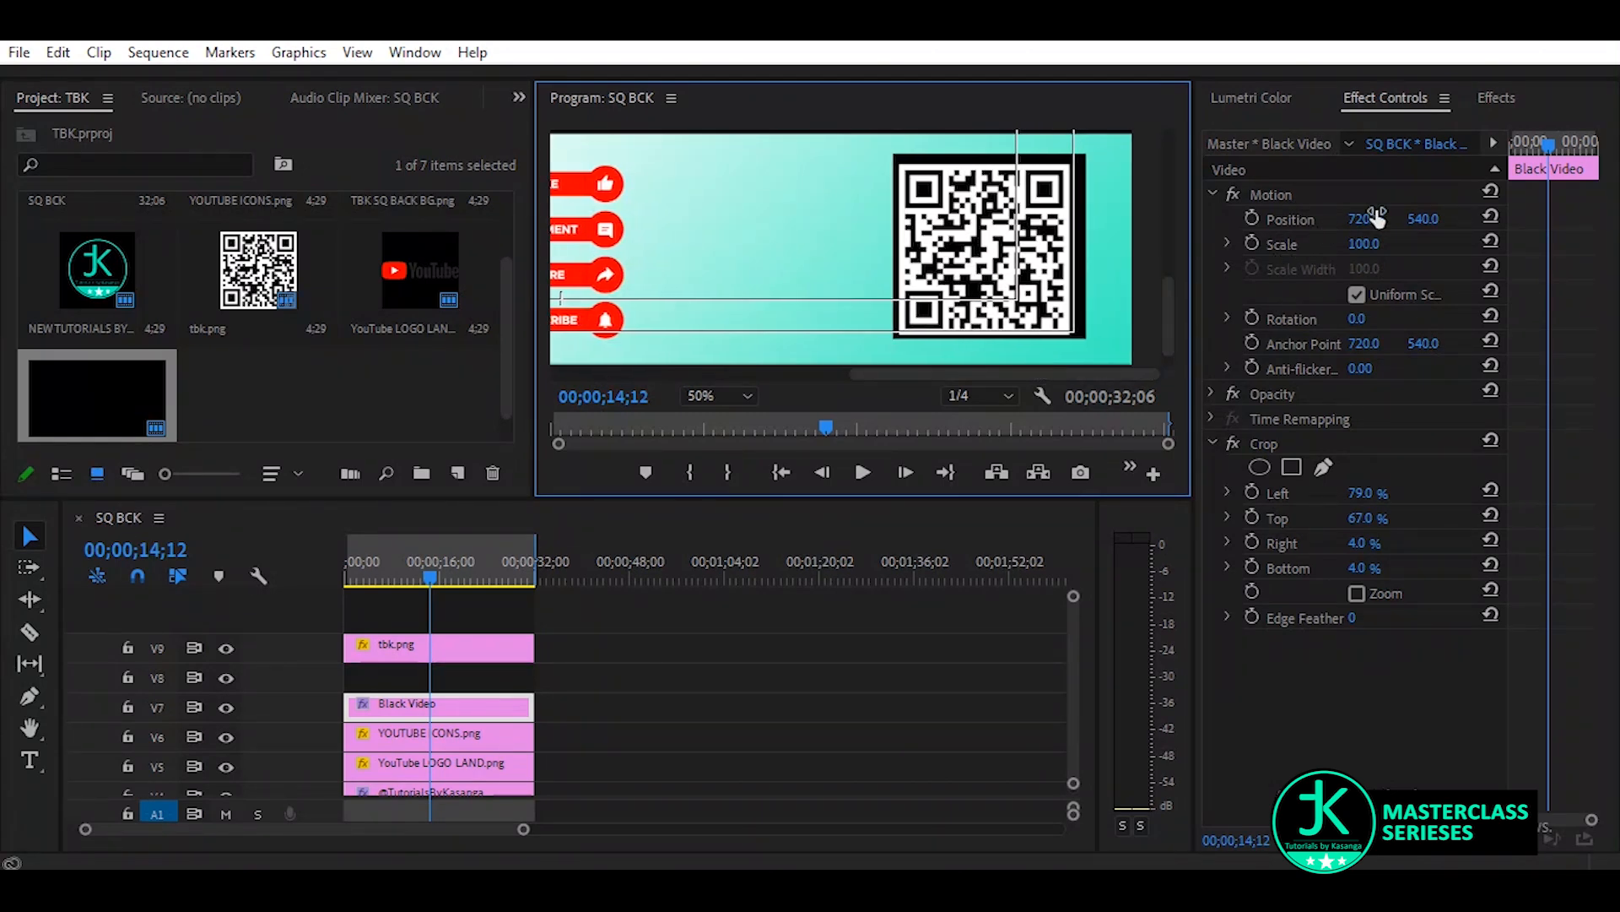
pyautogui.moveTo(1376, 217); pyautogui.dragTo(1435, 221)
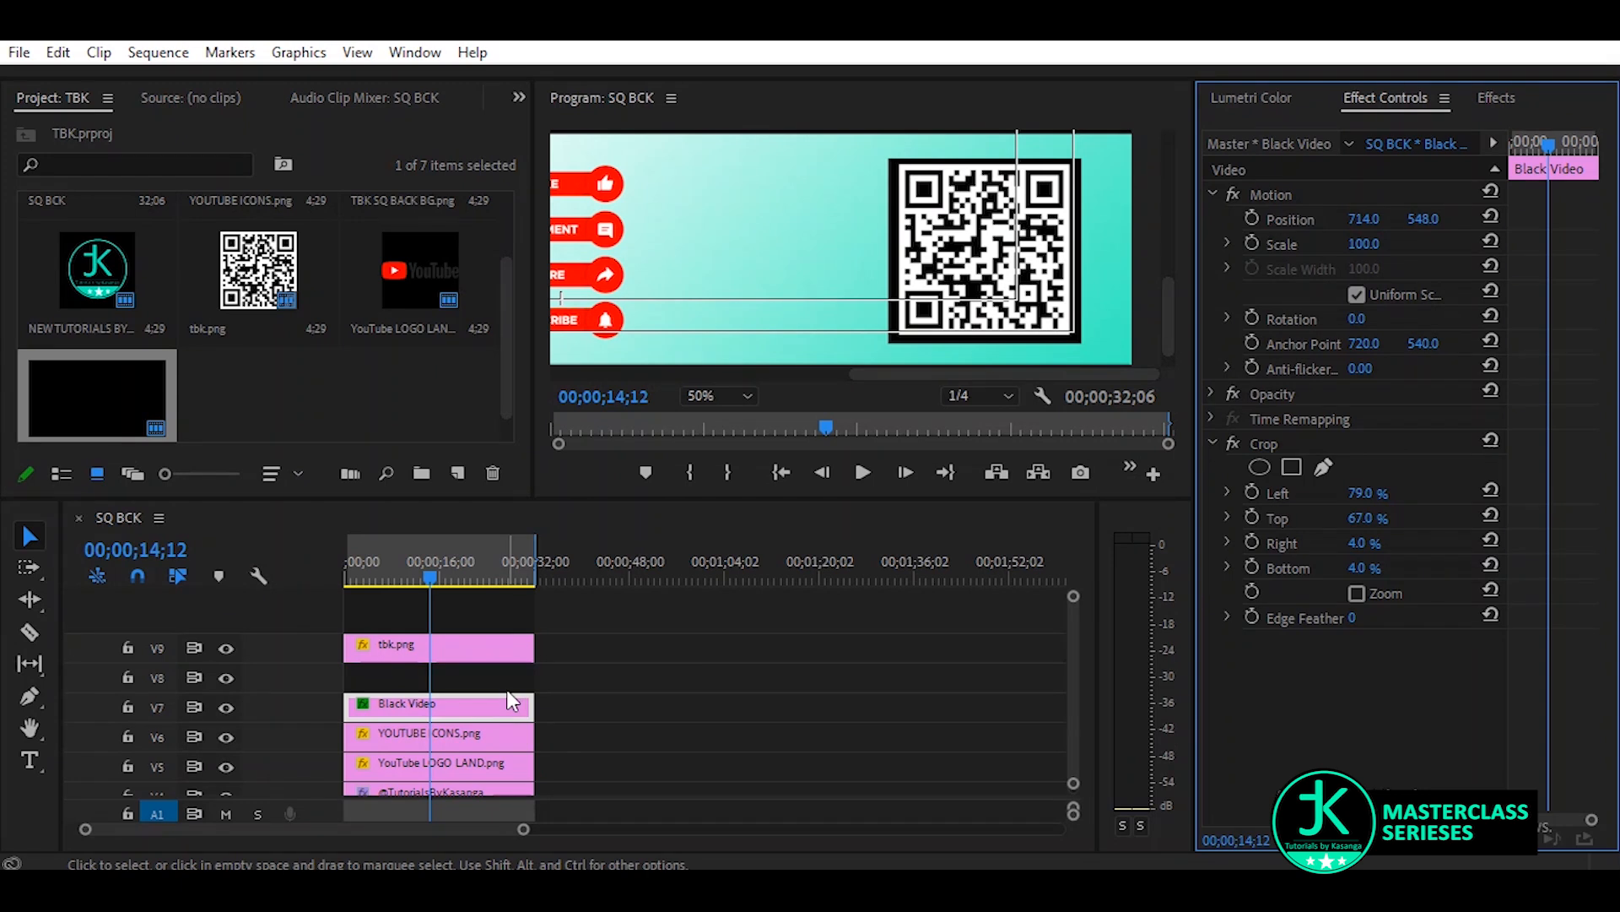
# Add another full-duration Black Video clip on V8 and apply the Crop effect to it
pyautogui.moveTo(99, 404); pyautogui.dragTo(537, 692)
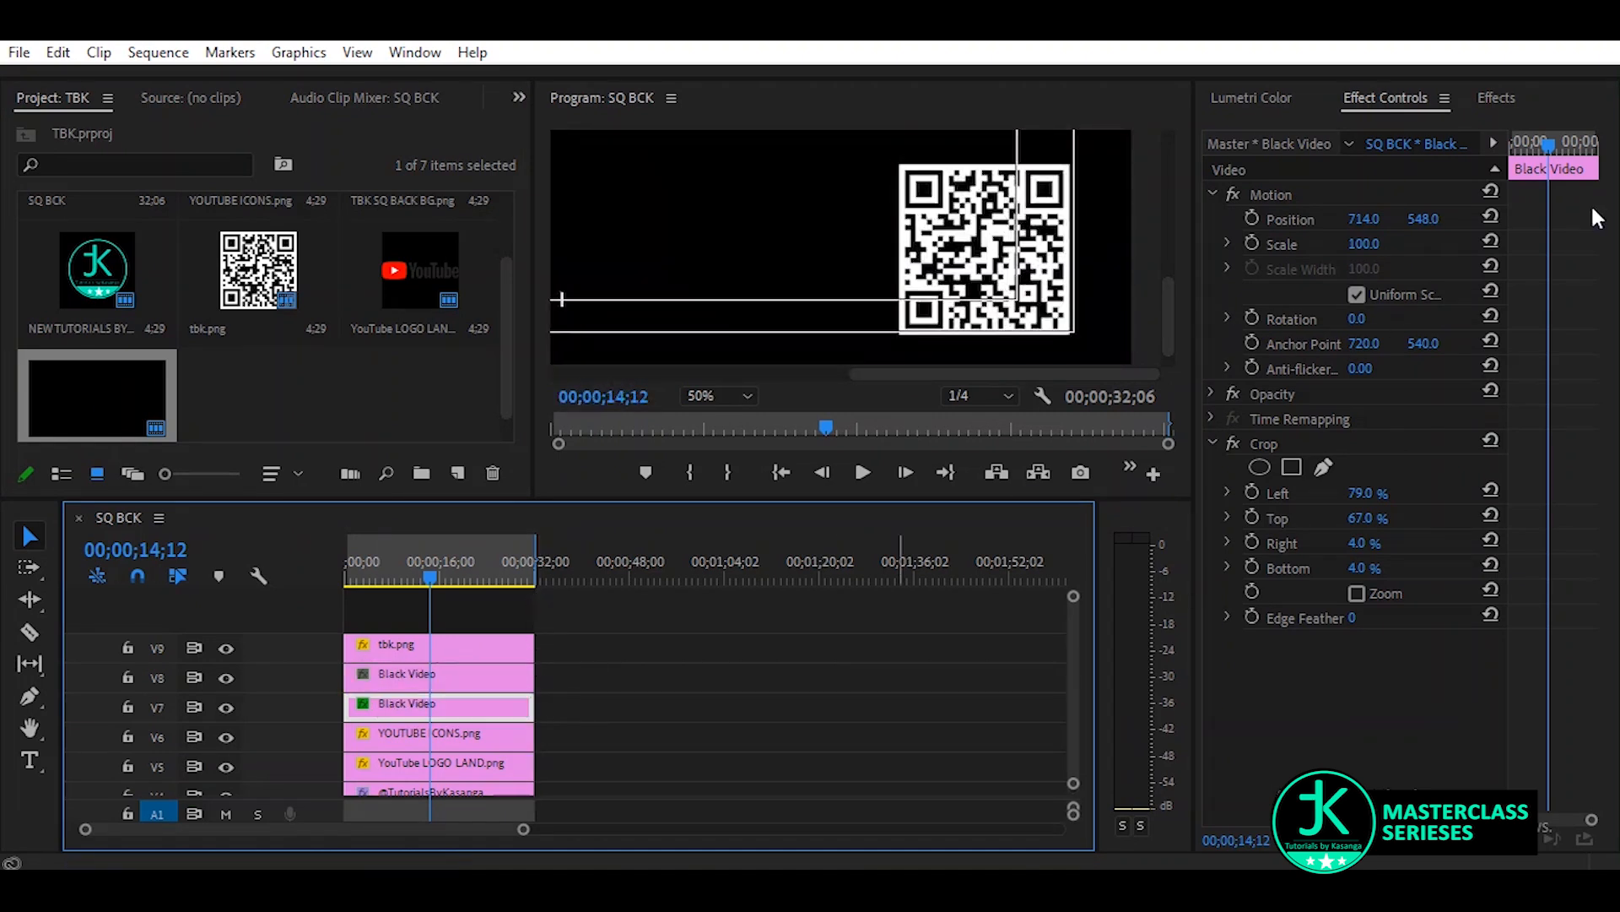
pyautogui.click(423, 677)
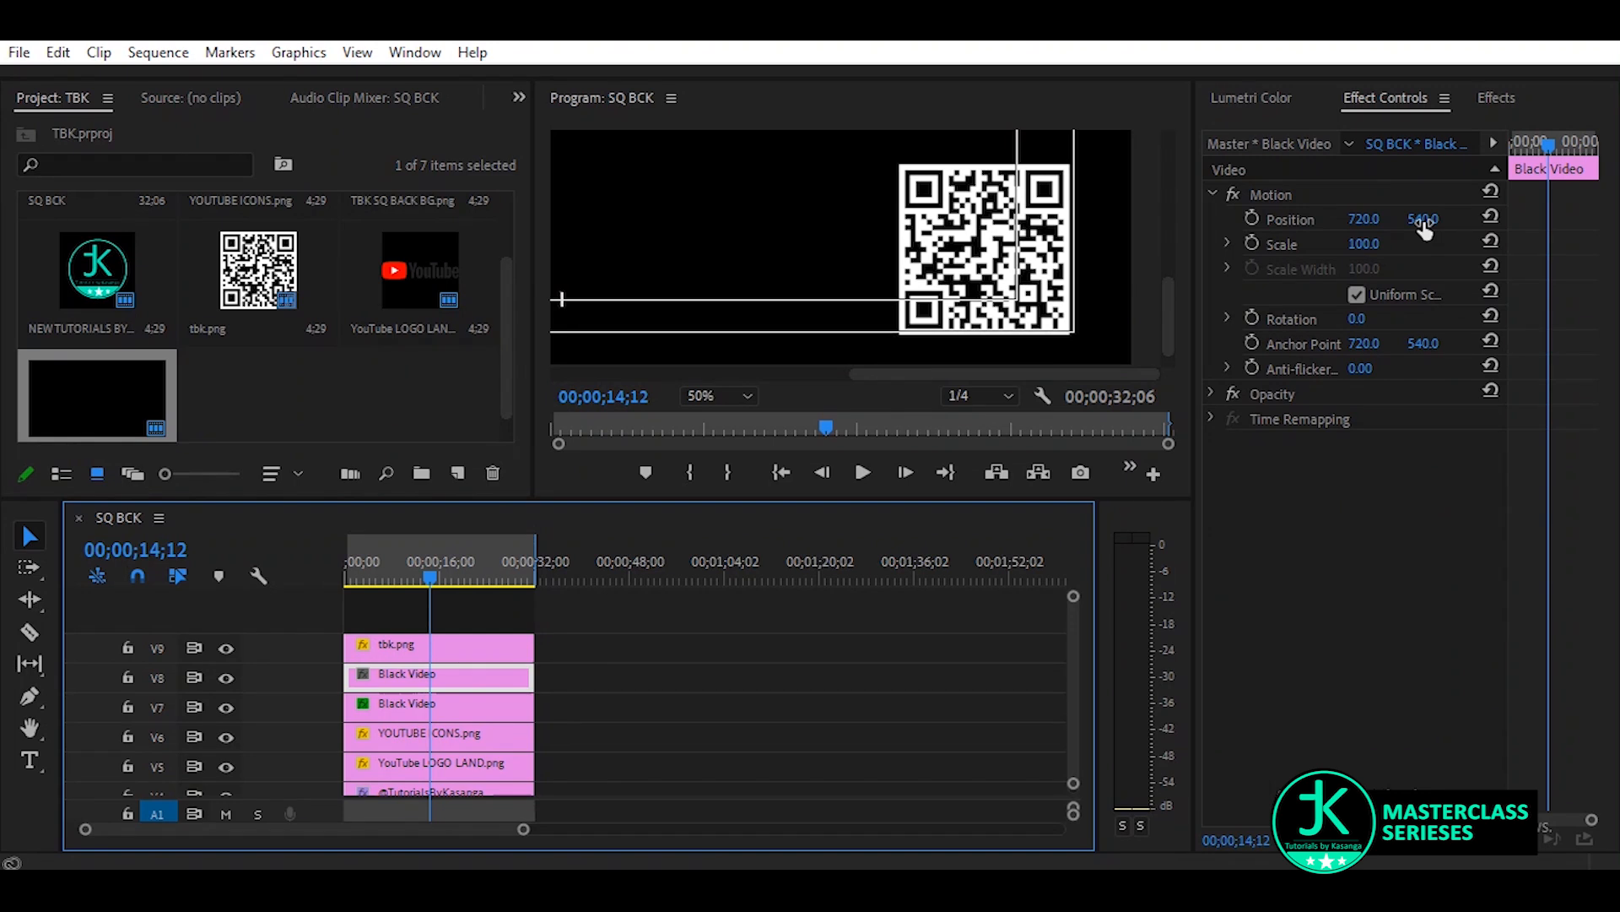
pyautogui.click(1494, 98)
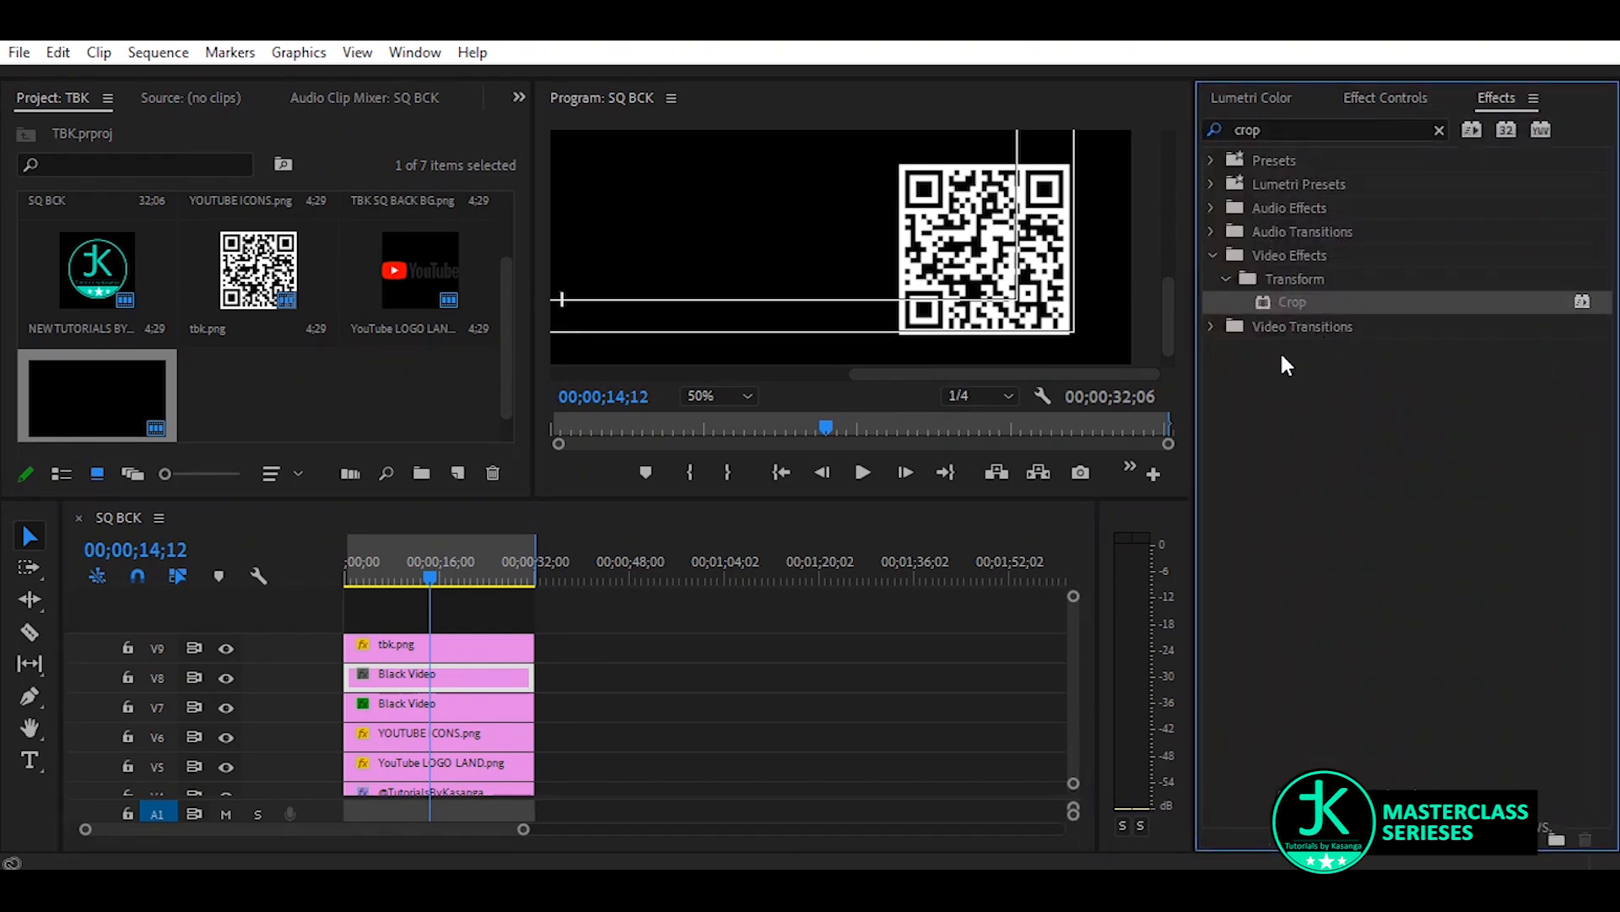
pyautogui.moveTo(504, 531); pyautogui.dragTo(434, 677)
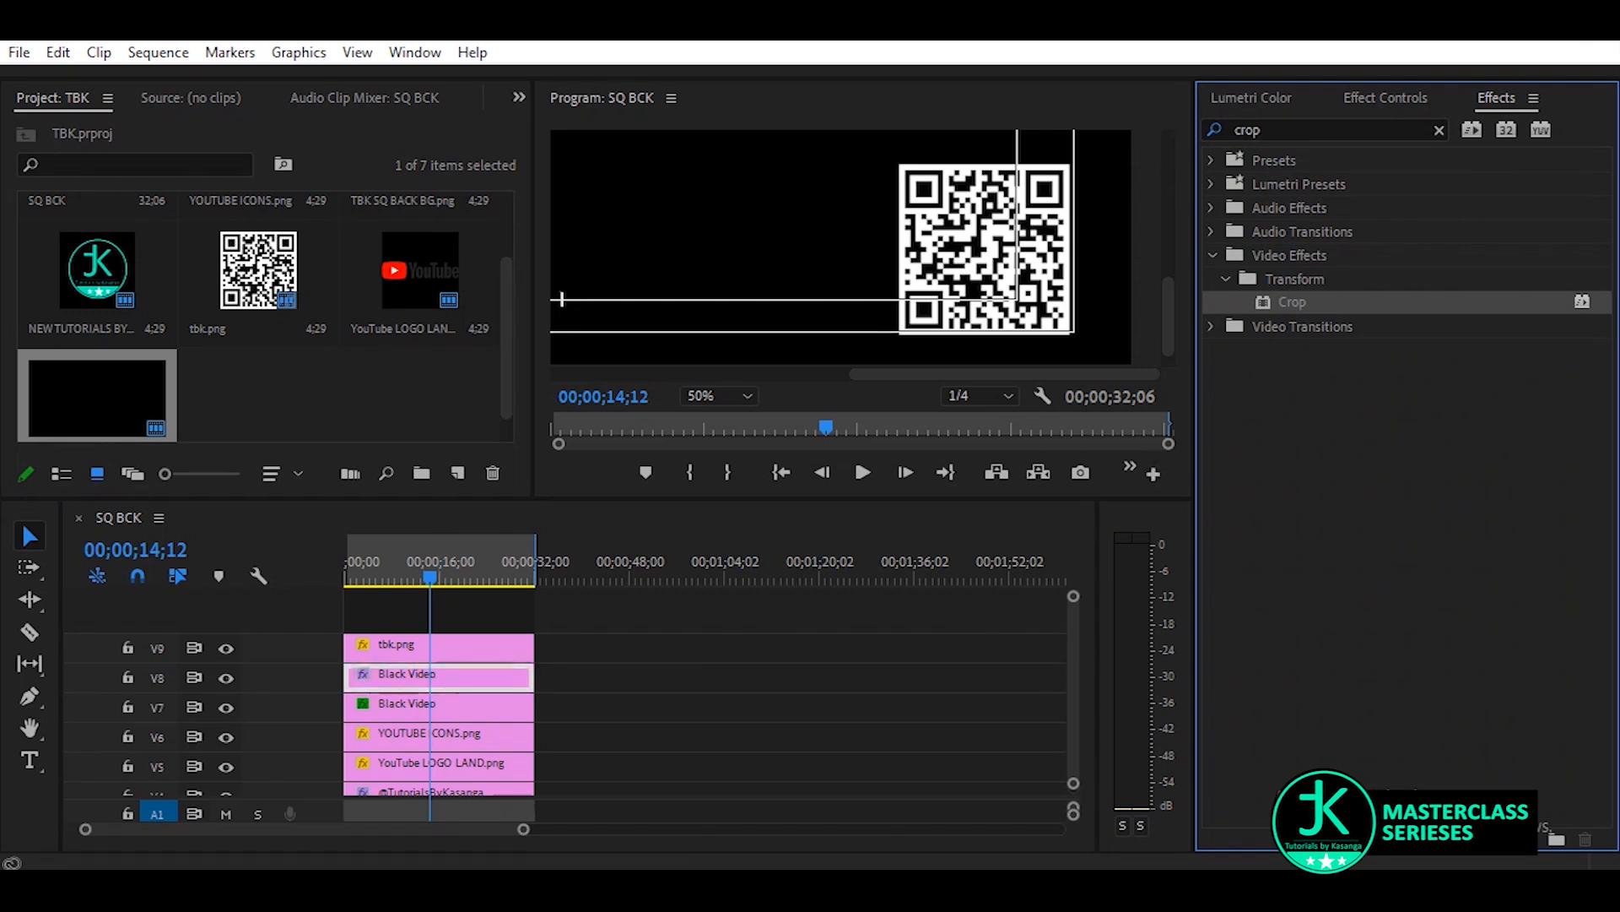
# Crop the V8 Black Video 65% left, 76% top, 15% right and 14% bottom, and set its horizontal position to 681
pyautogui.click(1385, 99)
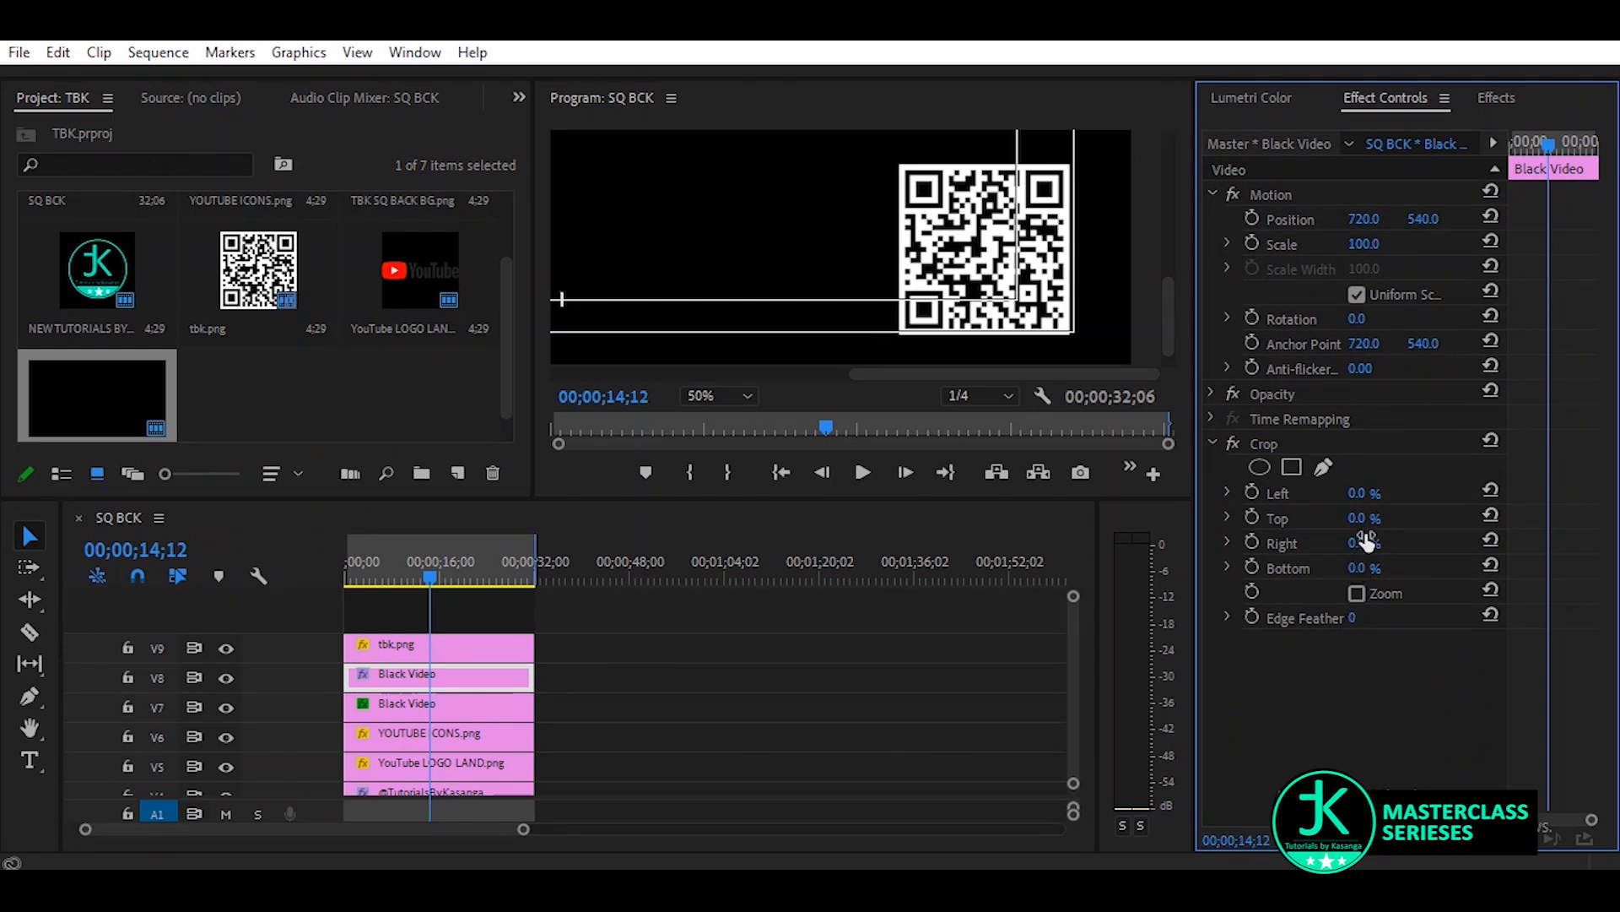
pyautogui.moveTo(1357, 492); pyautogui.dragTo(1410, 493)
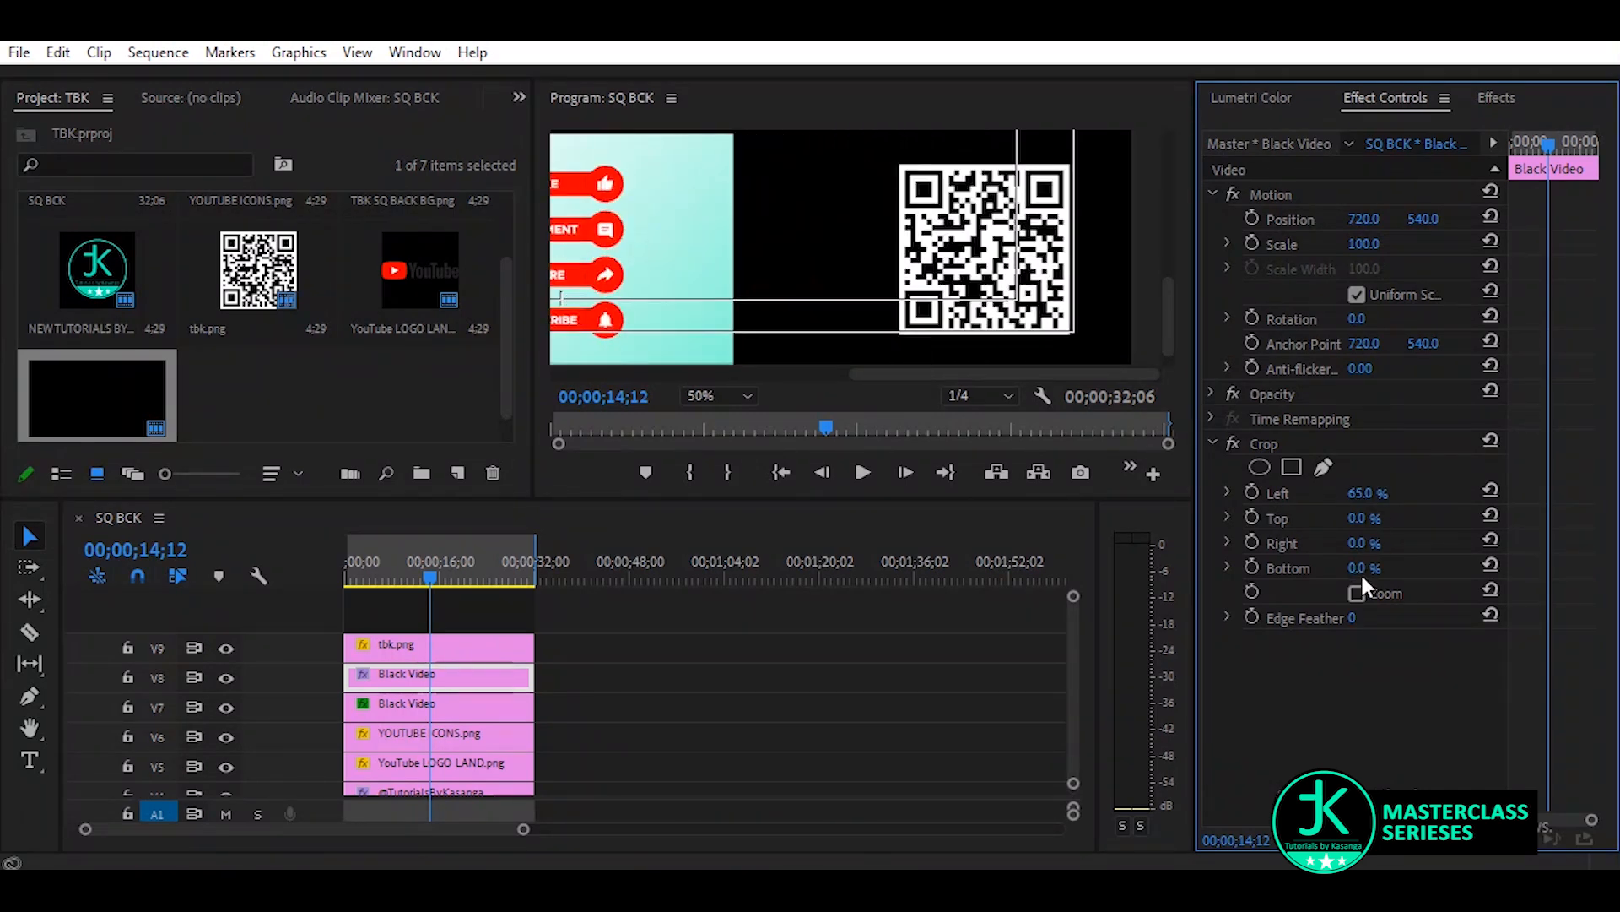
pyautogui.moveTo(1357, 574); pyautogui.dragTo(1424, 522)
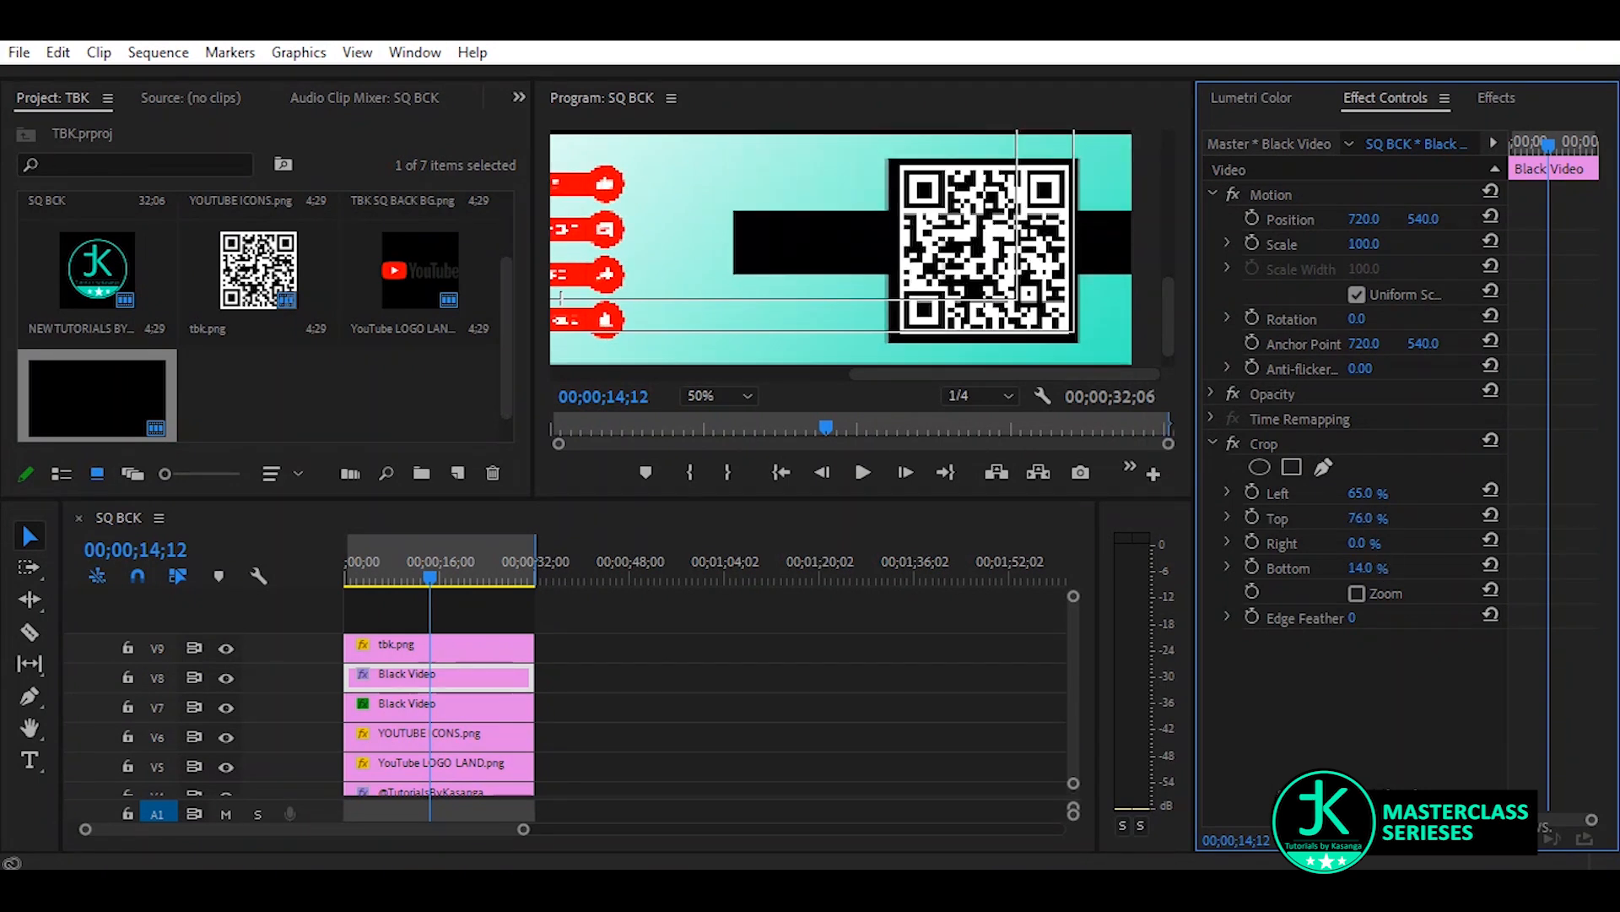
pyautogui.moveTo(1357, 543); pyautogui.dragTo(1382, 544)
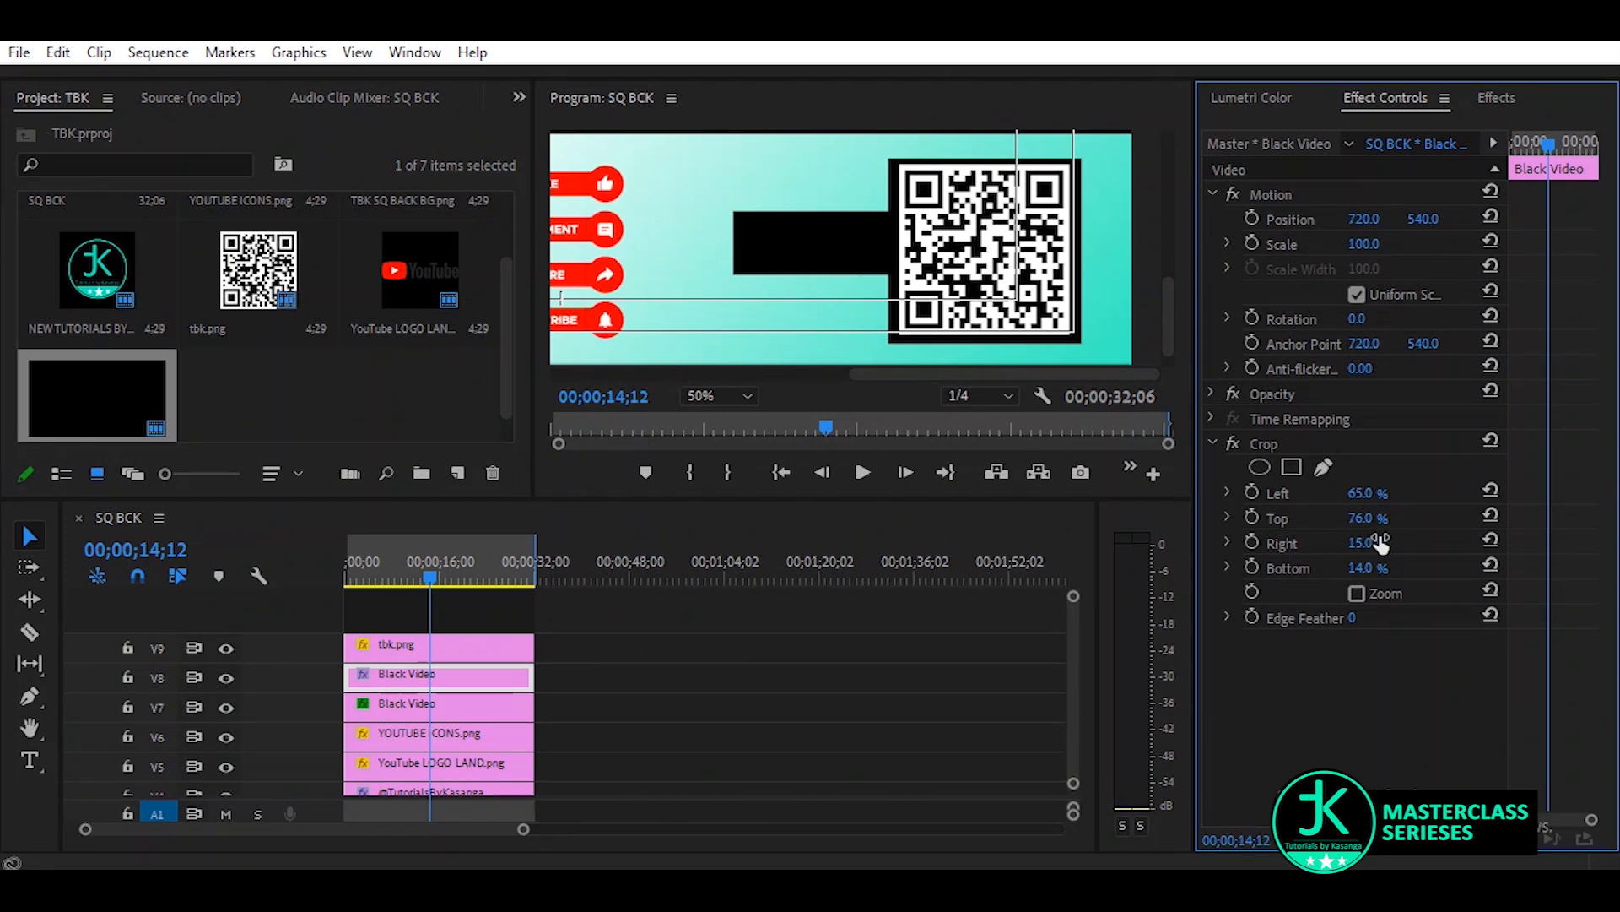
pyautogui.moveTo(1363, 219); pyautogui.dragTo(1333, 218)
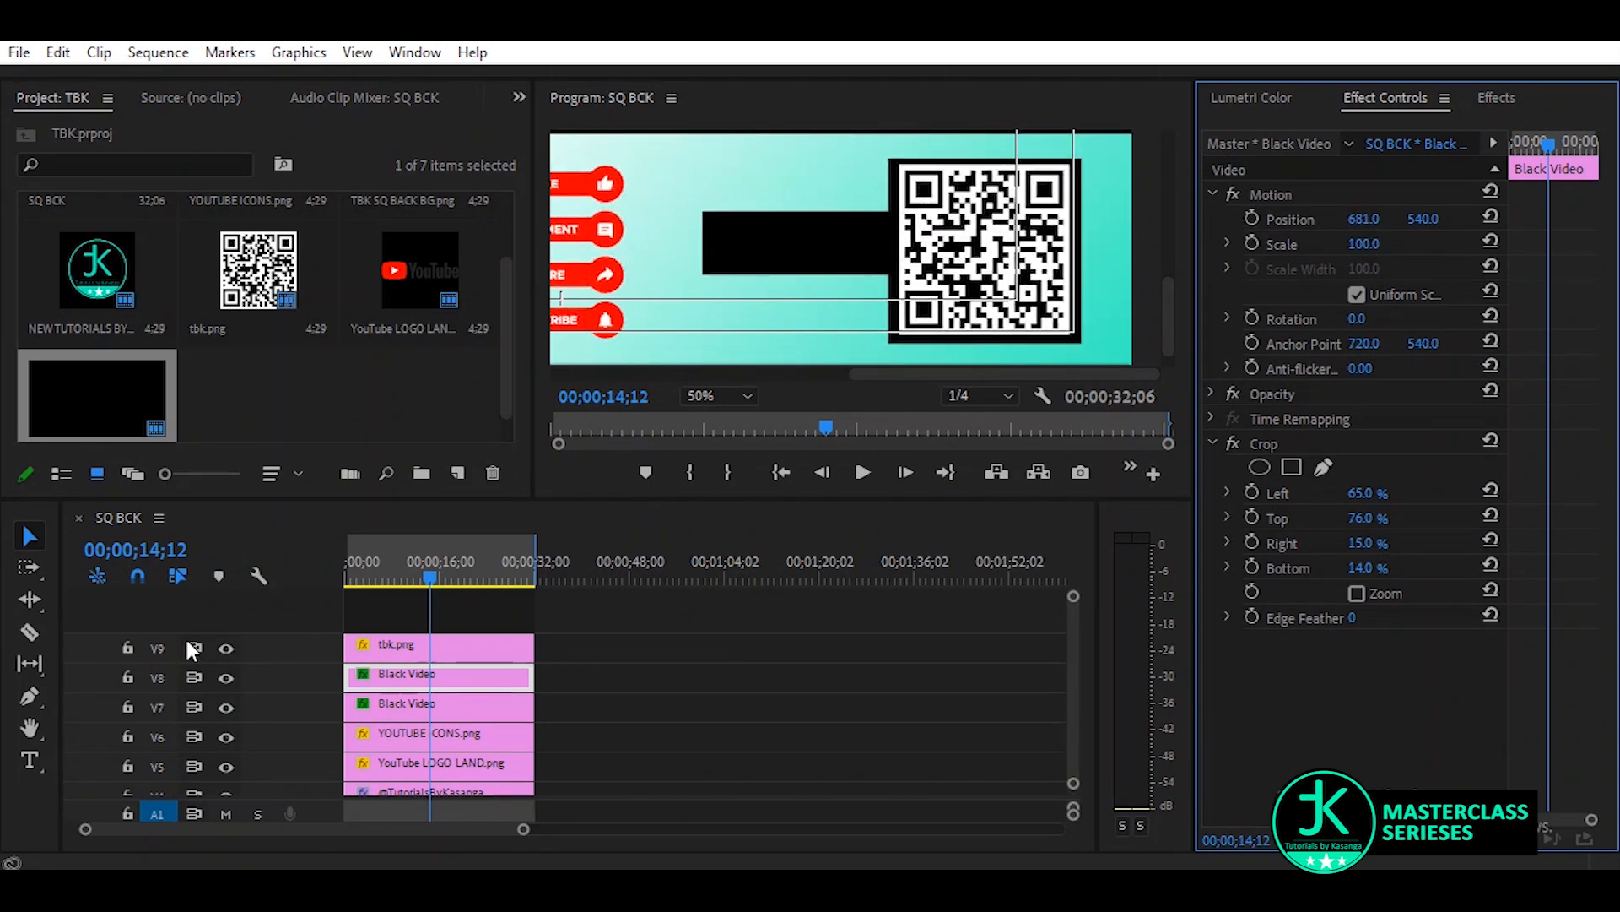
# Add the text "SCAN ME" over the black bar beside the QR code
pyautogui.click(30, 759)
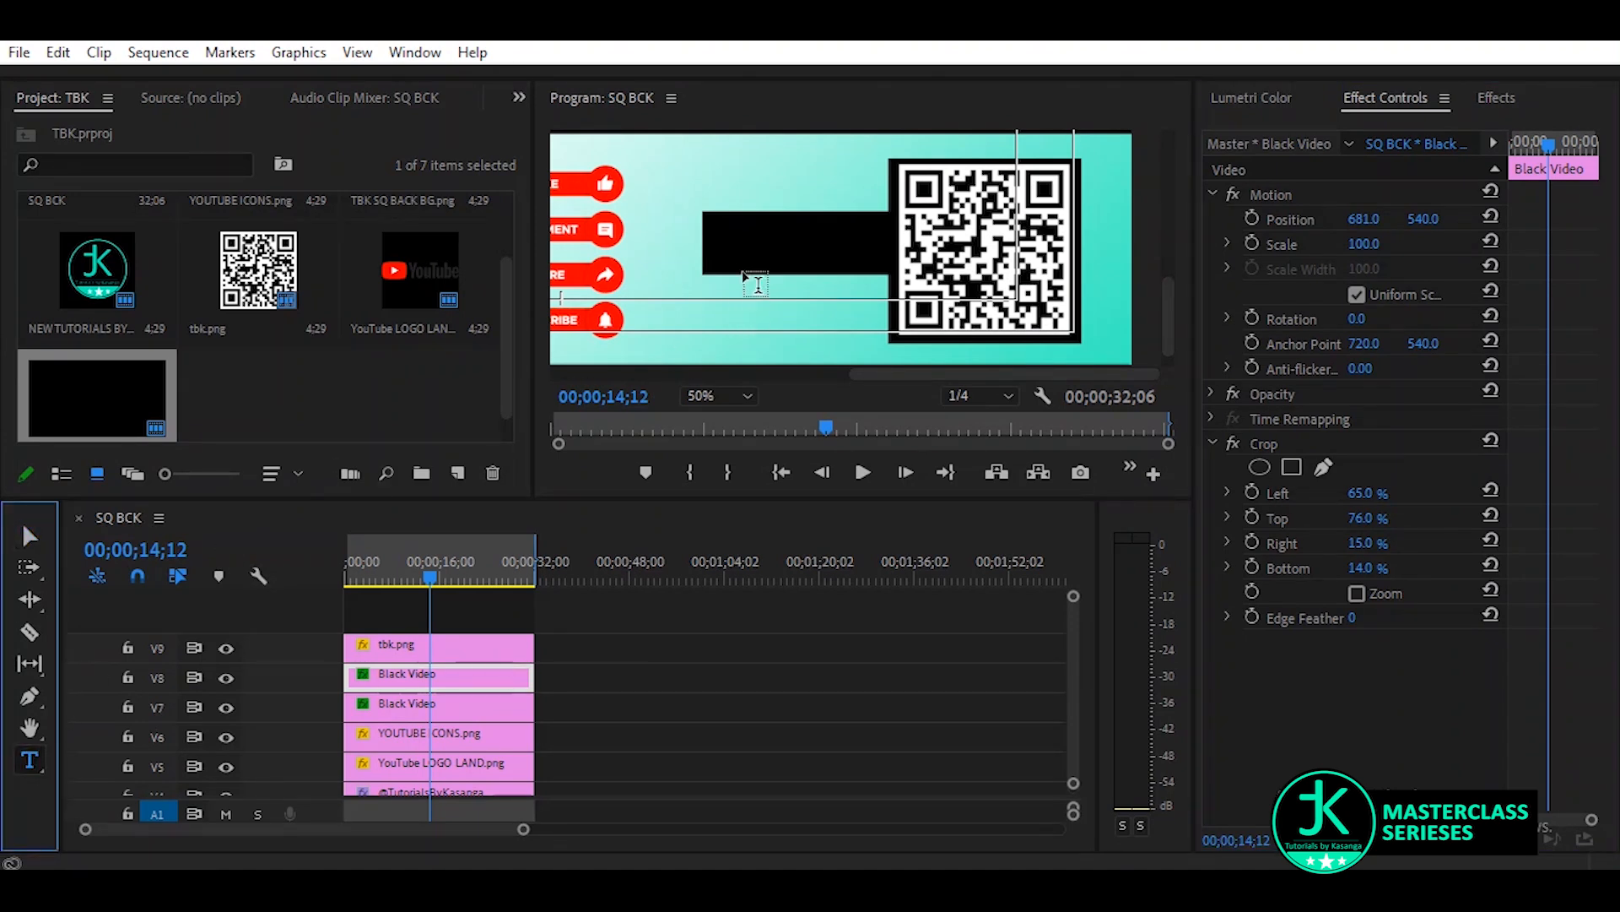
pyautogui.click(736, 236)
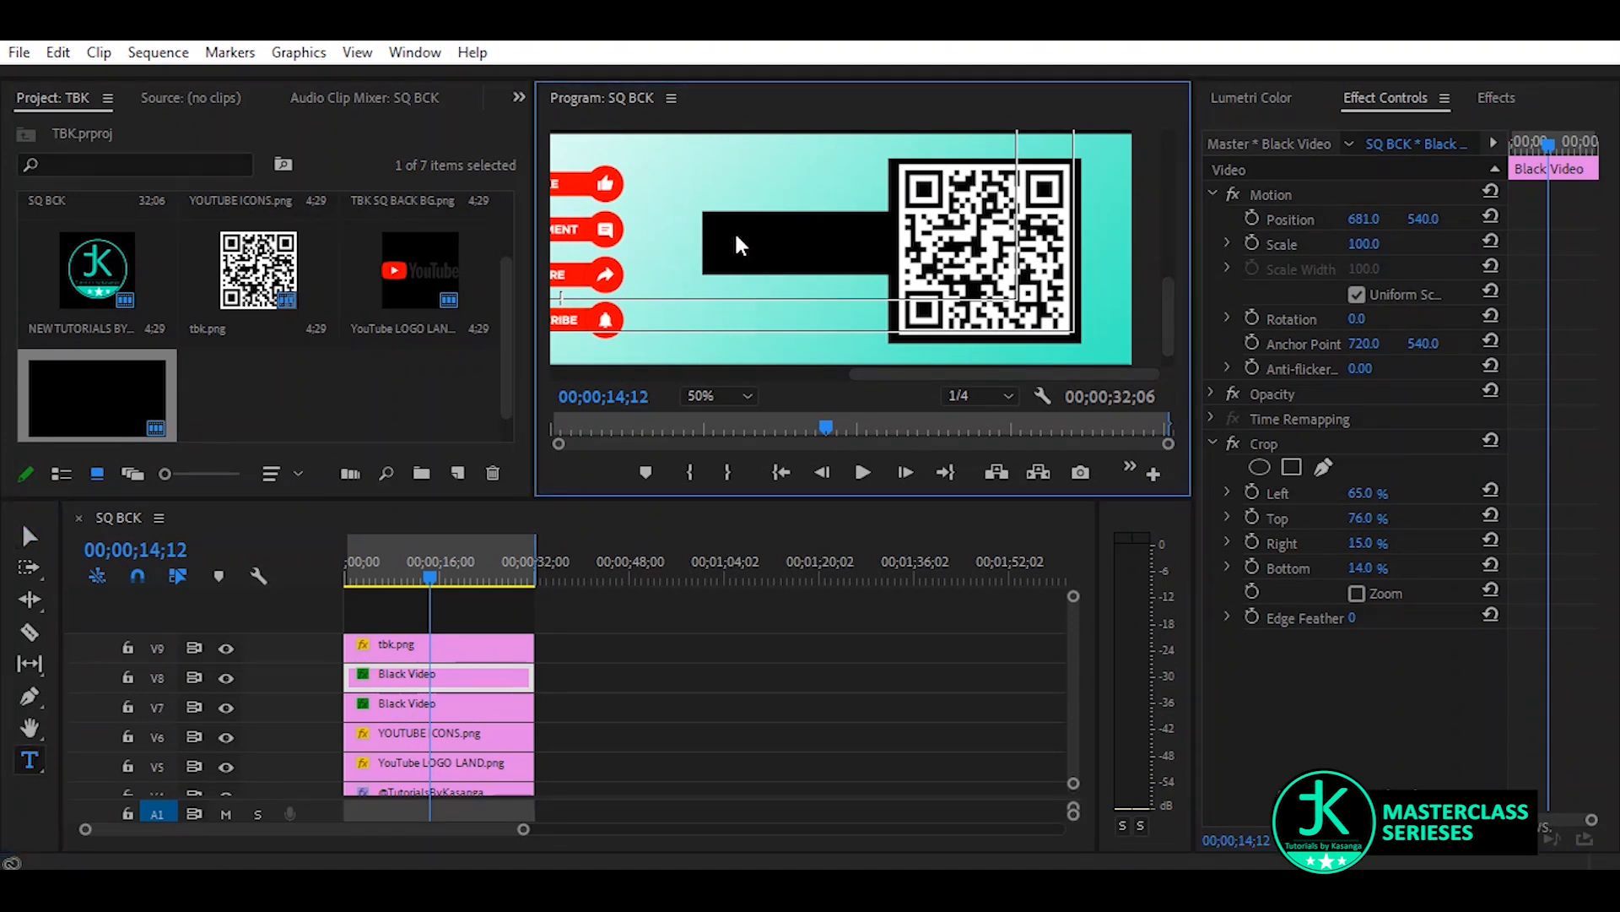
pyautogui.click(736, 237)
pyautogui.write('SCAN')
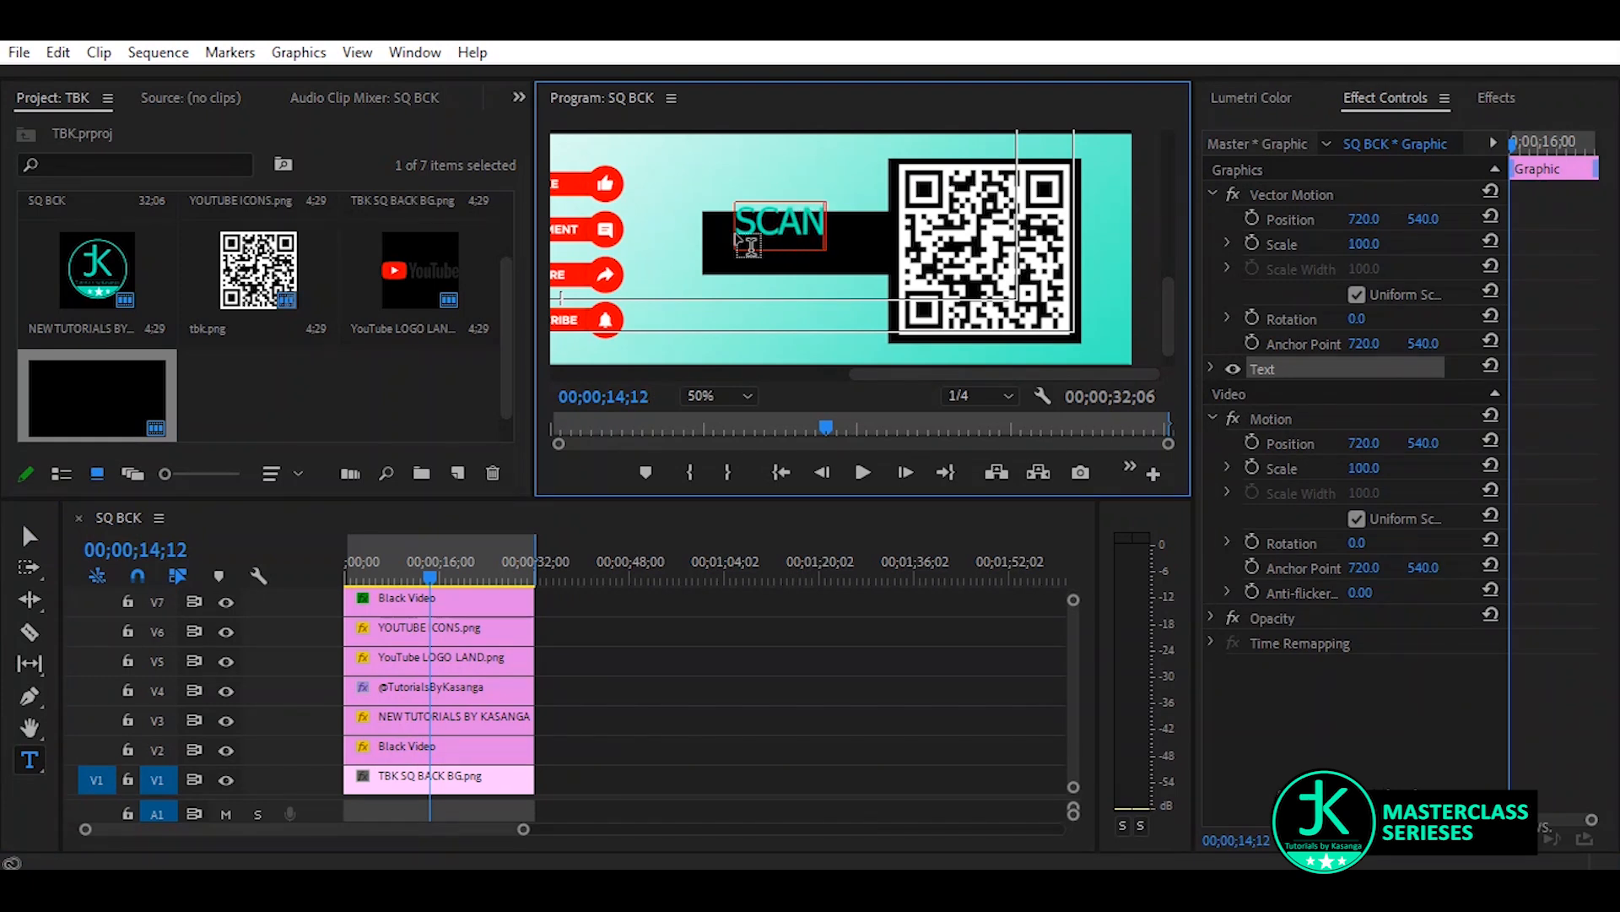
pyautogui.write(' ME')
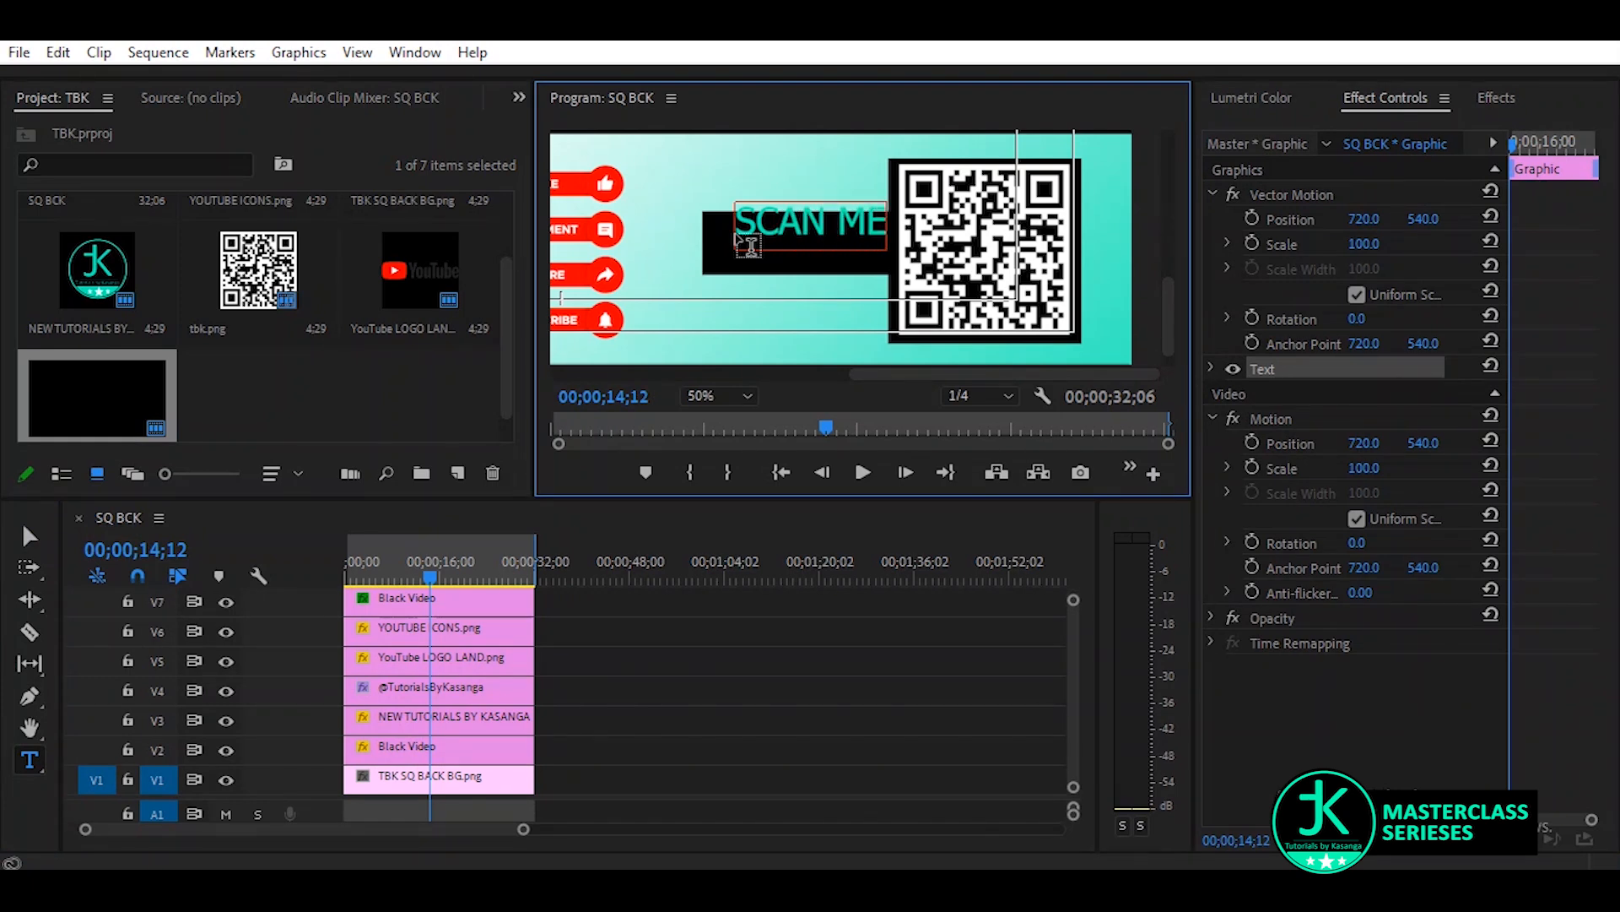
# Change the fill colour of the whole "SCAN ME" text to white (FFFFFF)
pyautogui.hotkey('ctrl', 'a')
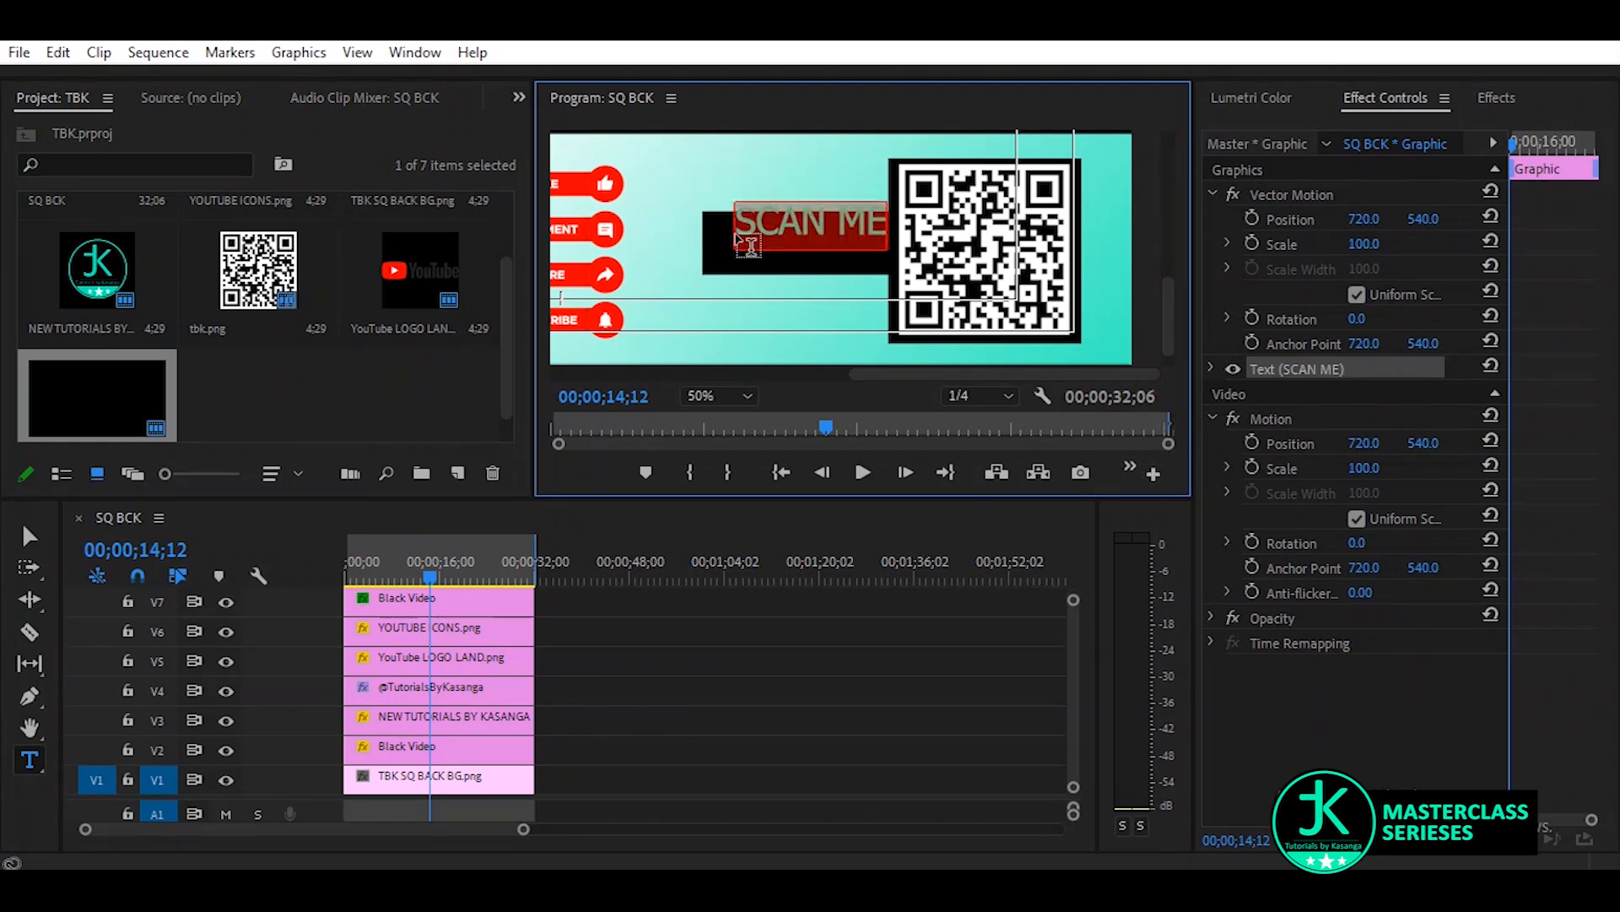
pyautogui.click(1211, 368)
pyautogui.click(1315, 675)
pyautogui.moveTo(162, 237); pyautogui.dragTo(5, 523)
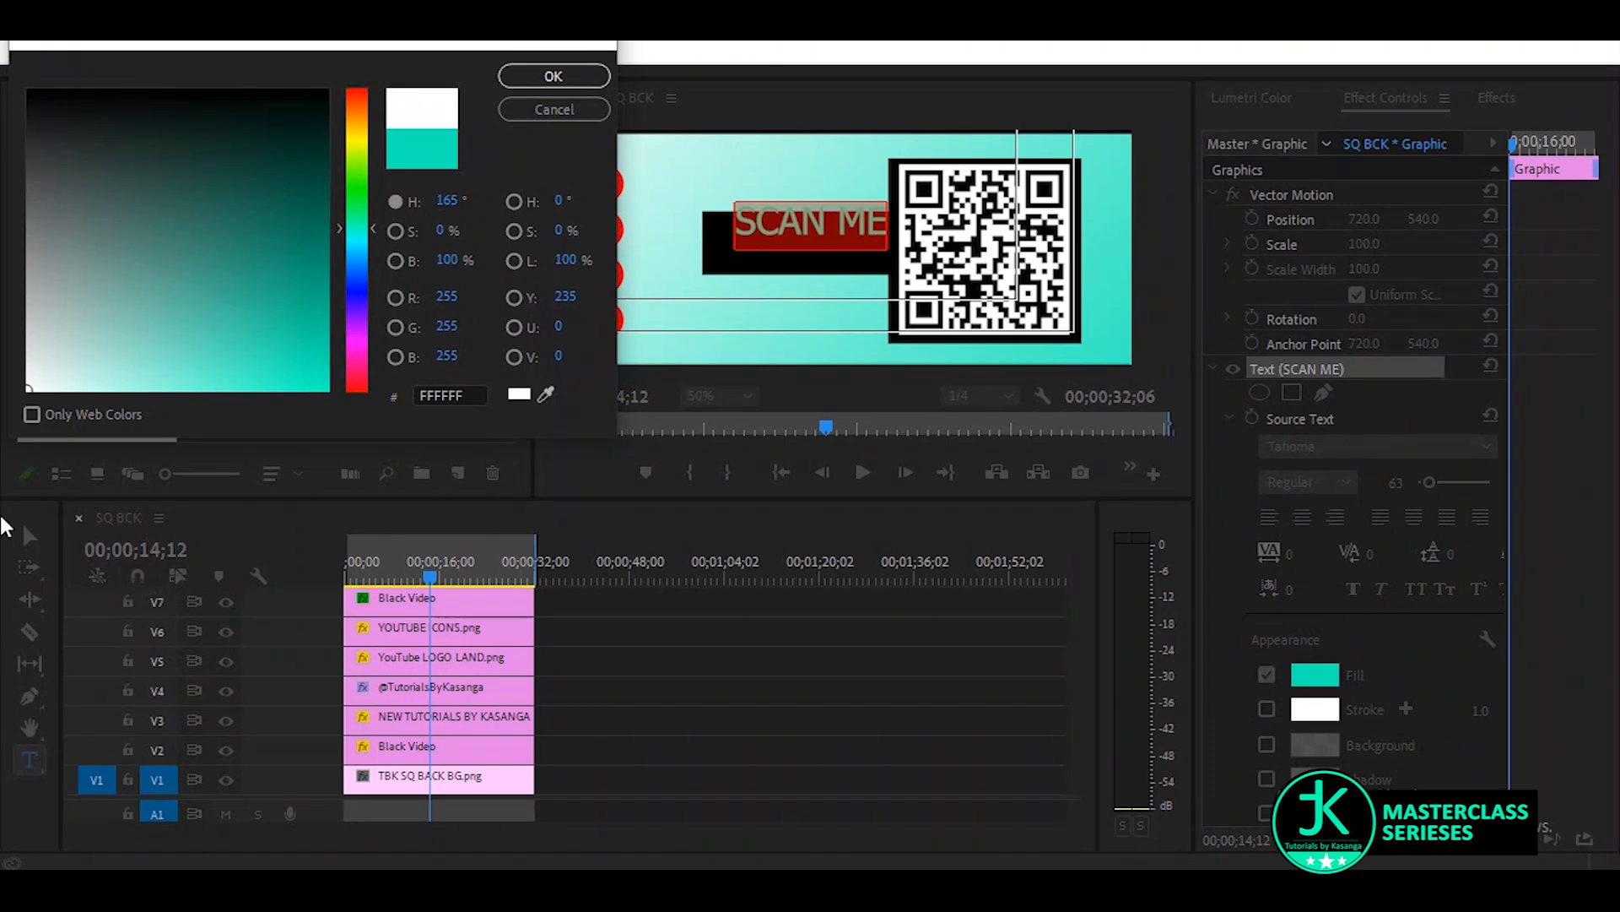
pyautogui.click(552, 76)
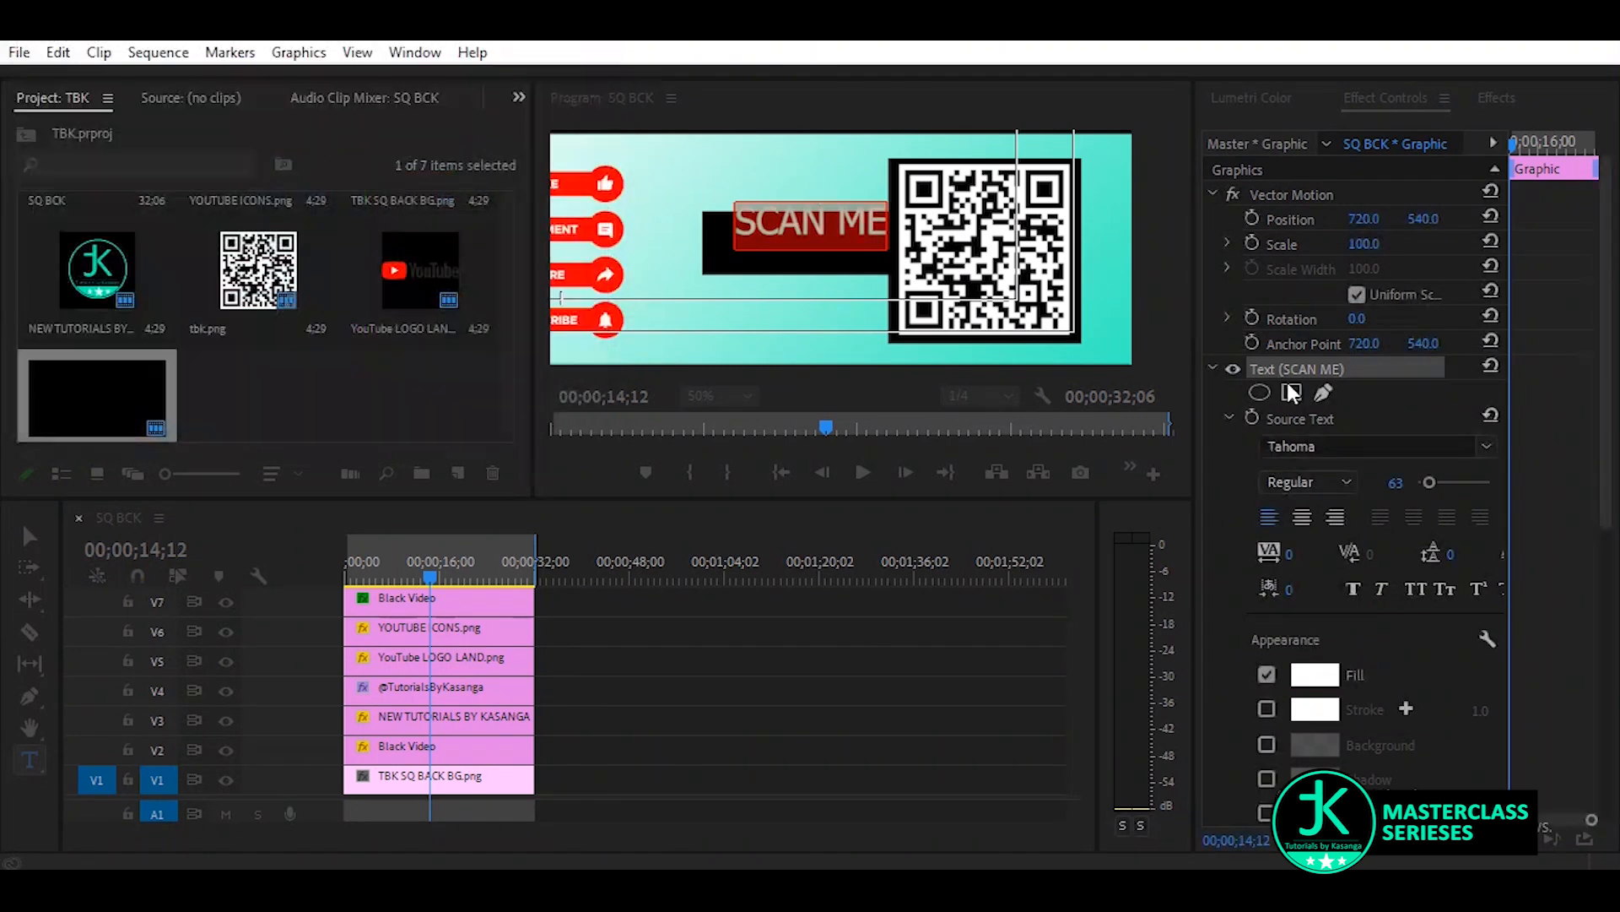
# Set the "SCAN ME" text to Calibri Bold with a tracking of 66
pyautogui.click(1447, 441)
pyautogui.write('CALIB')
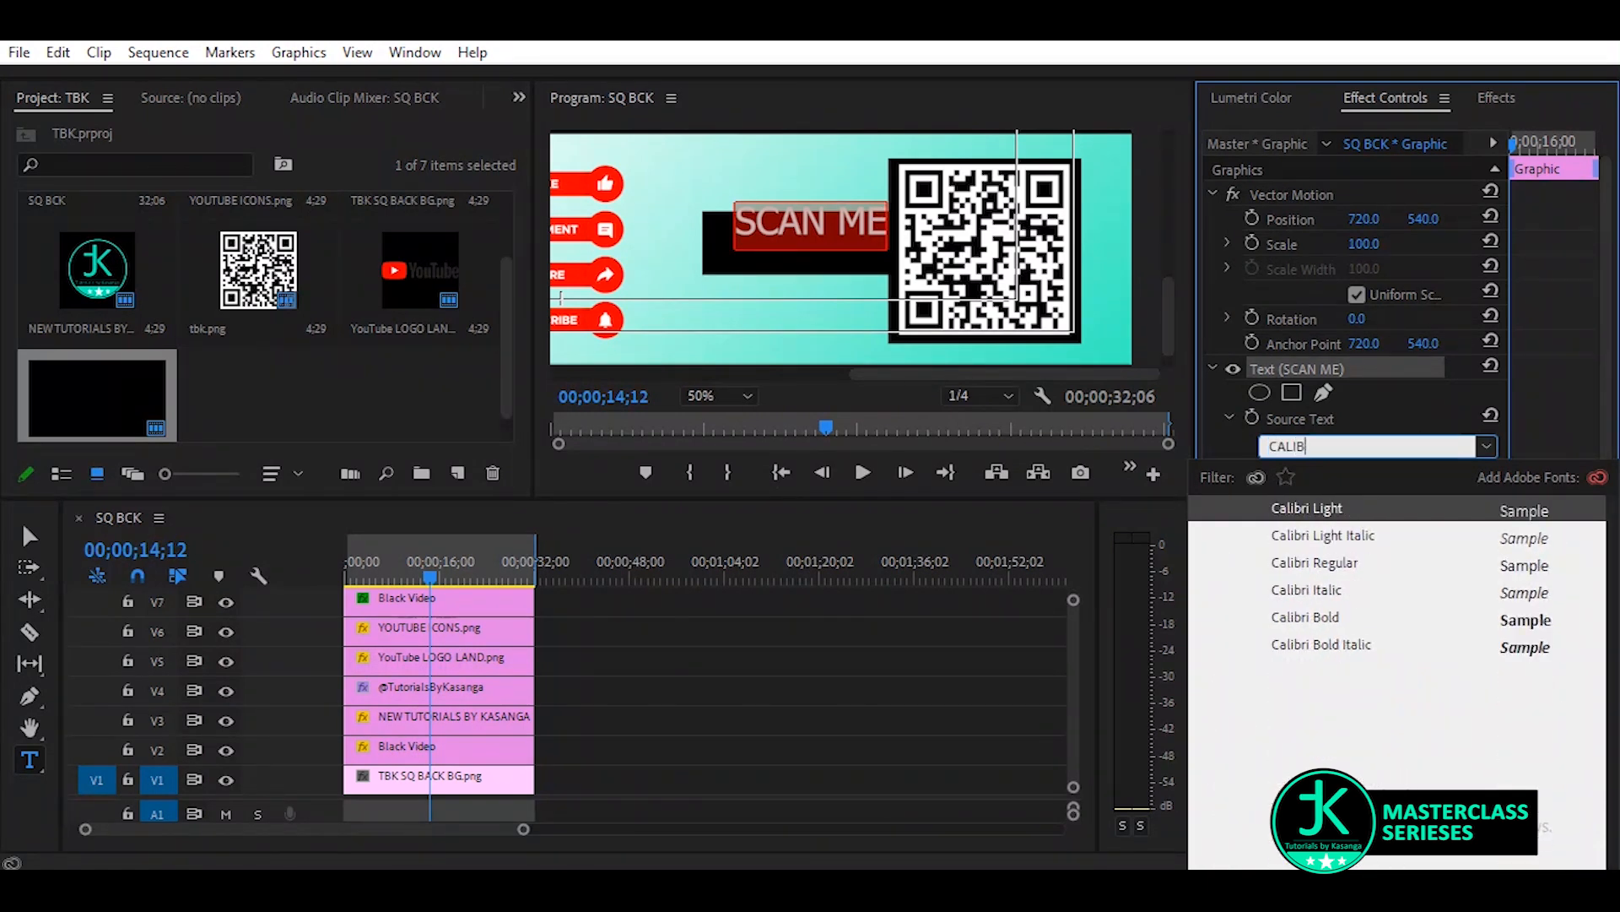
pyautogui.click(1332, 617)
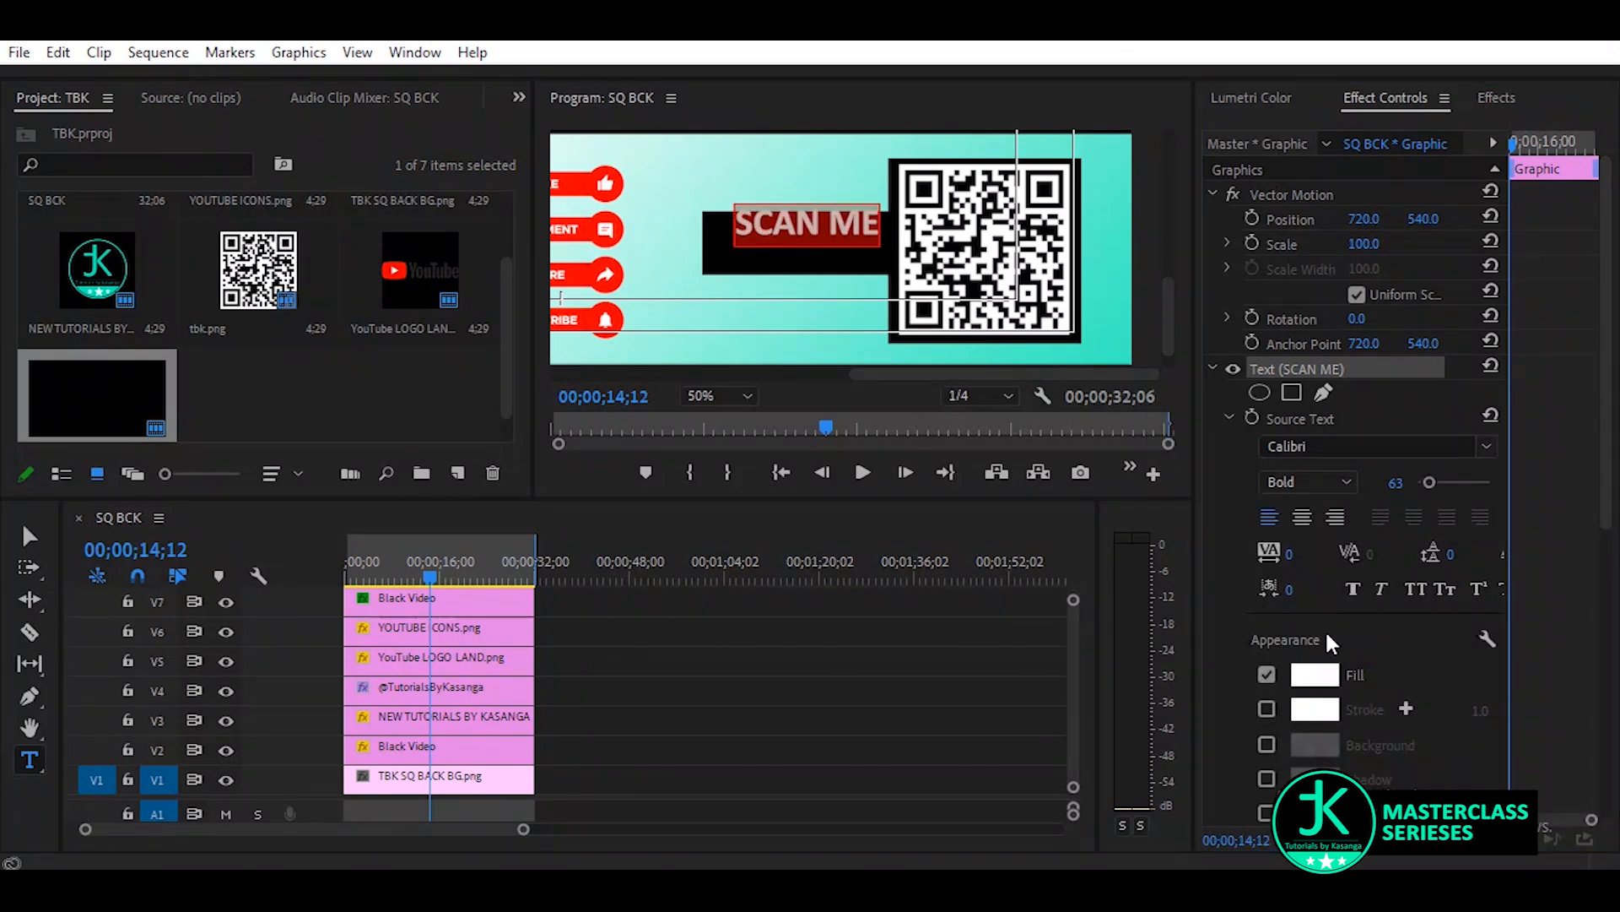
pyautogui.click(1285, 553)
pyautogui.moveTo(1289, 555); pyautogui.dragTo(1343, 554)
# Move the "SCAN ME" text so it sits centred inside the black bar
pyautogui.click(30, 536)
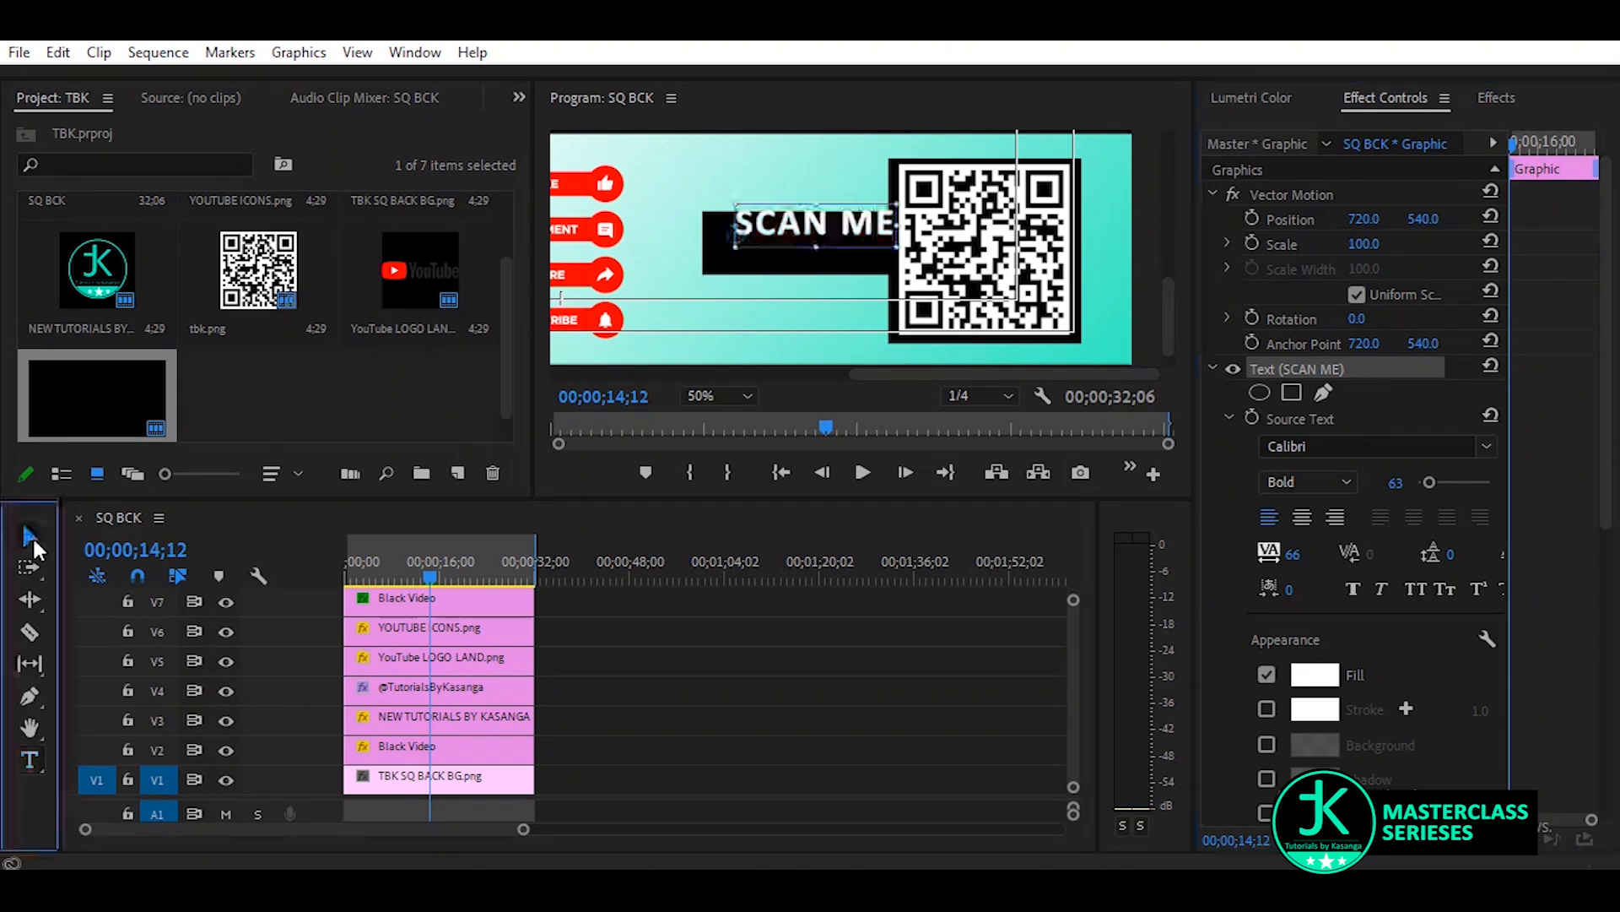
pyautogui.click(851, 245)
pyautogui.moveTo(850, 237); pyautogui.dragTo(850, 239)
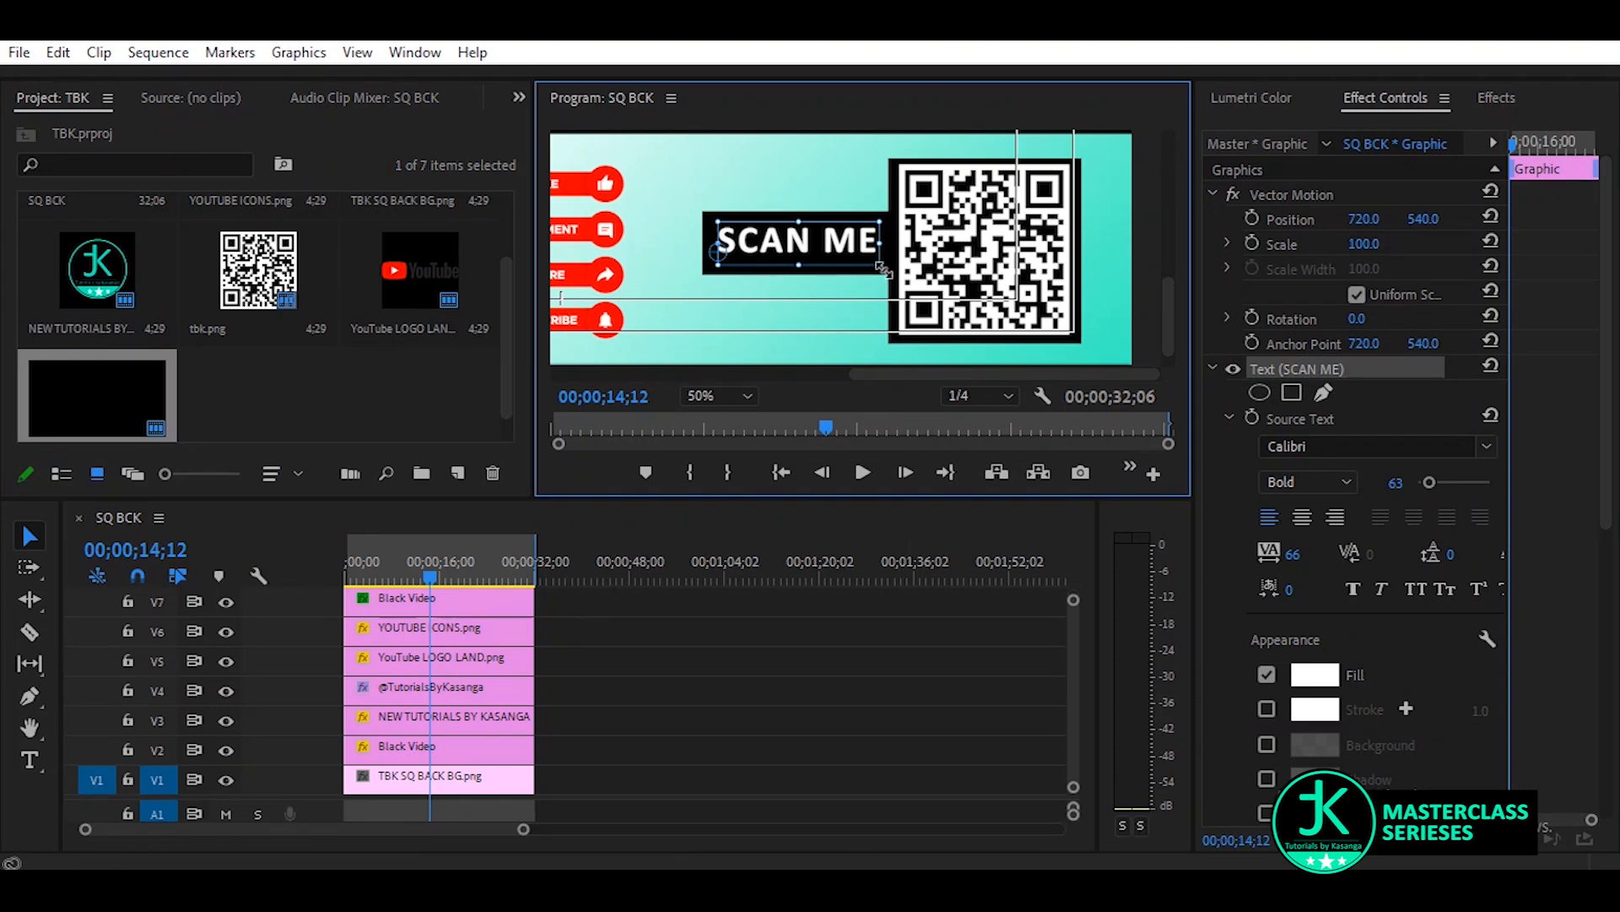
# Extend the "SCAN ME" graphic on V10 in both directions to match the full duration of the other clips
pyautogui.press('End')
pyautogui.press('Home')
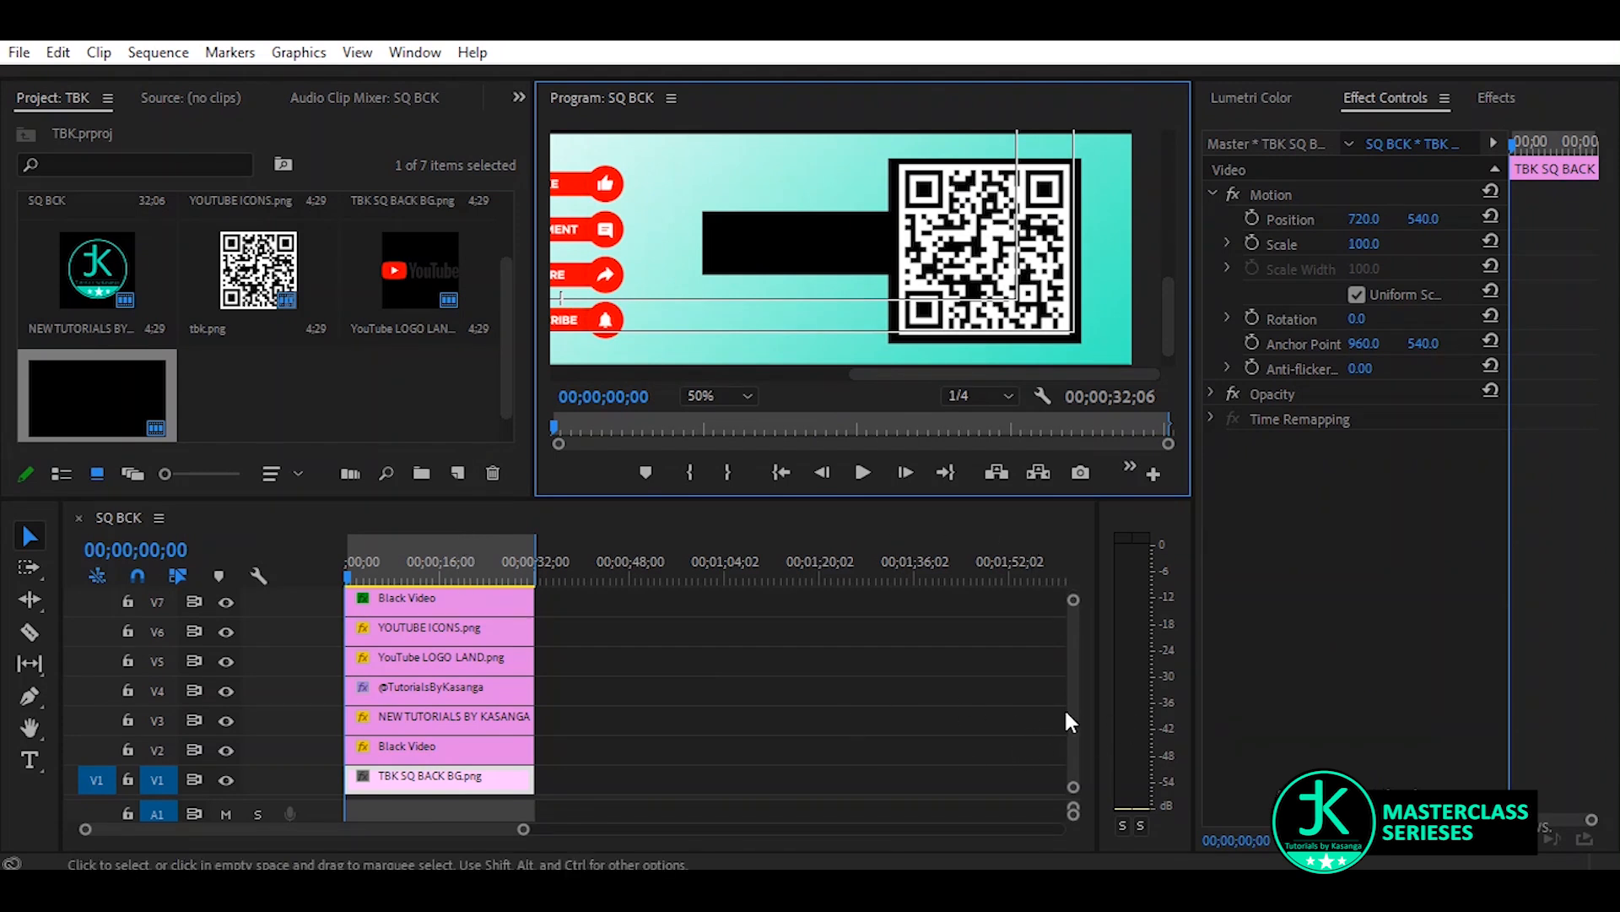
pyautogui.scroll(3, 1070, 701)
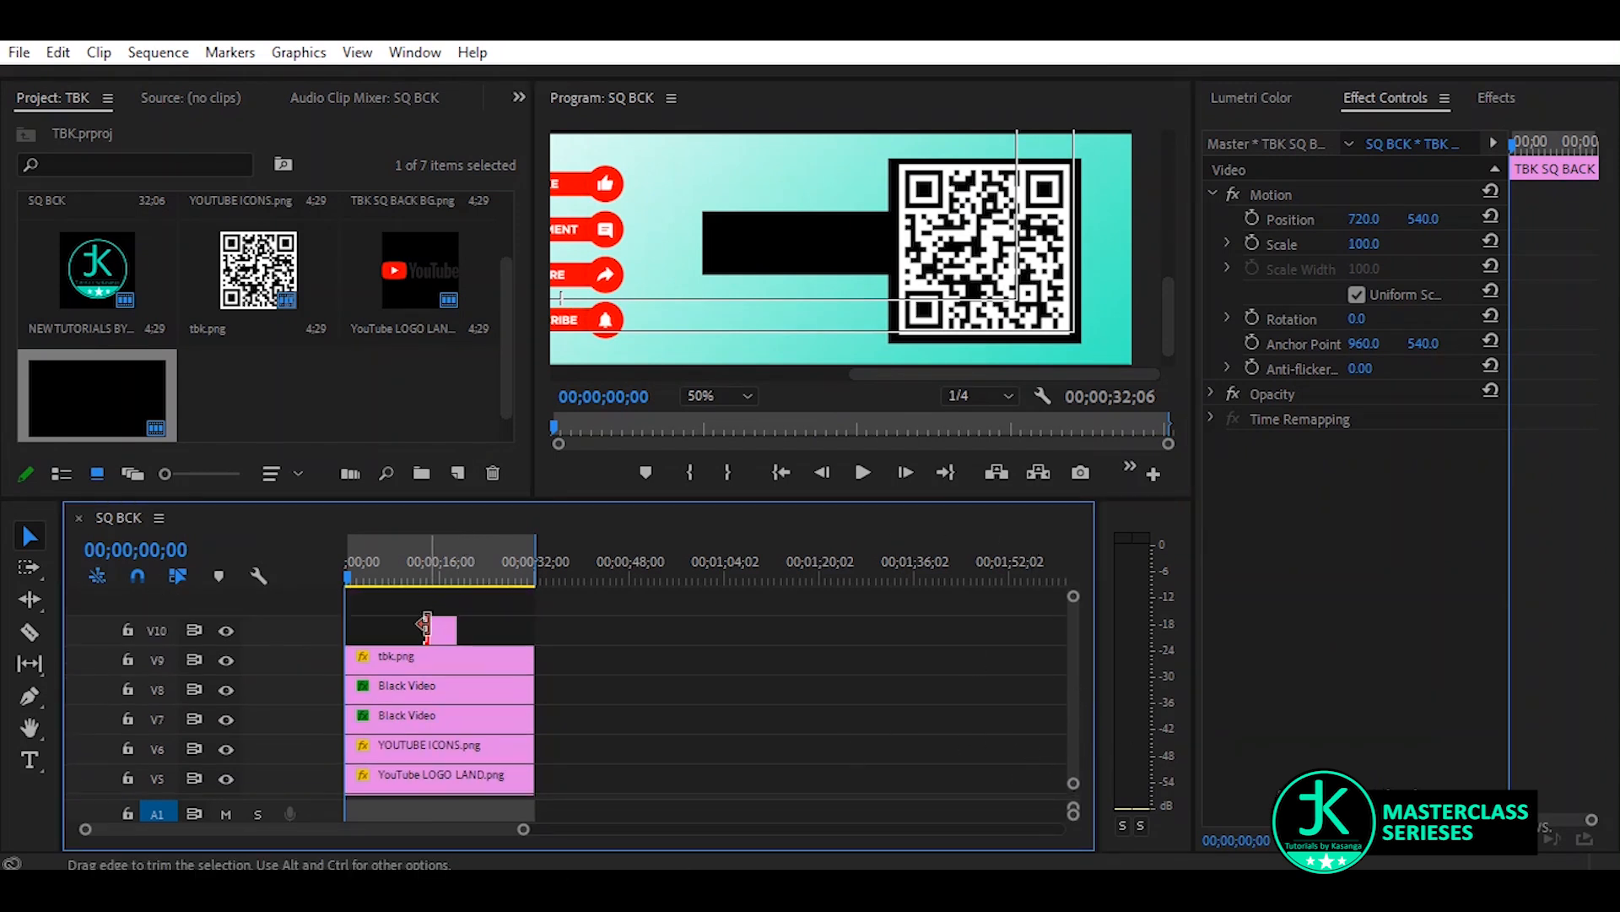
pyautogui.moveTo(428, 630); pyautogui.dragTo(246, 651)
pyautogui.moveTo(461, 645); pyautogui.dragTo(533, 640)
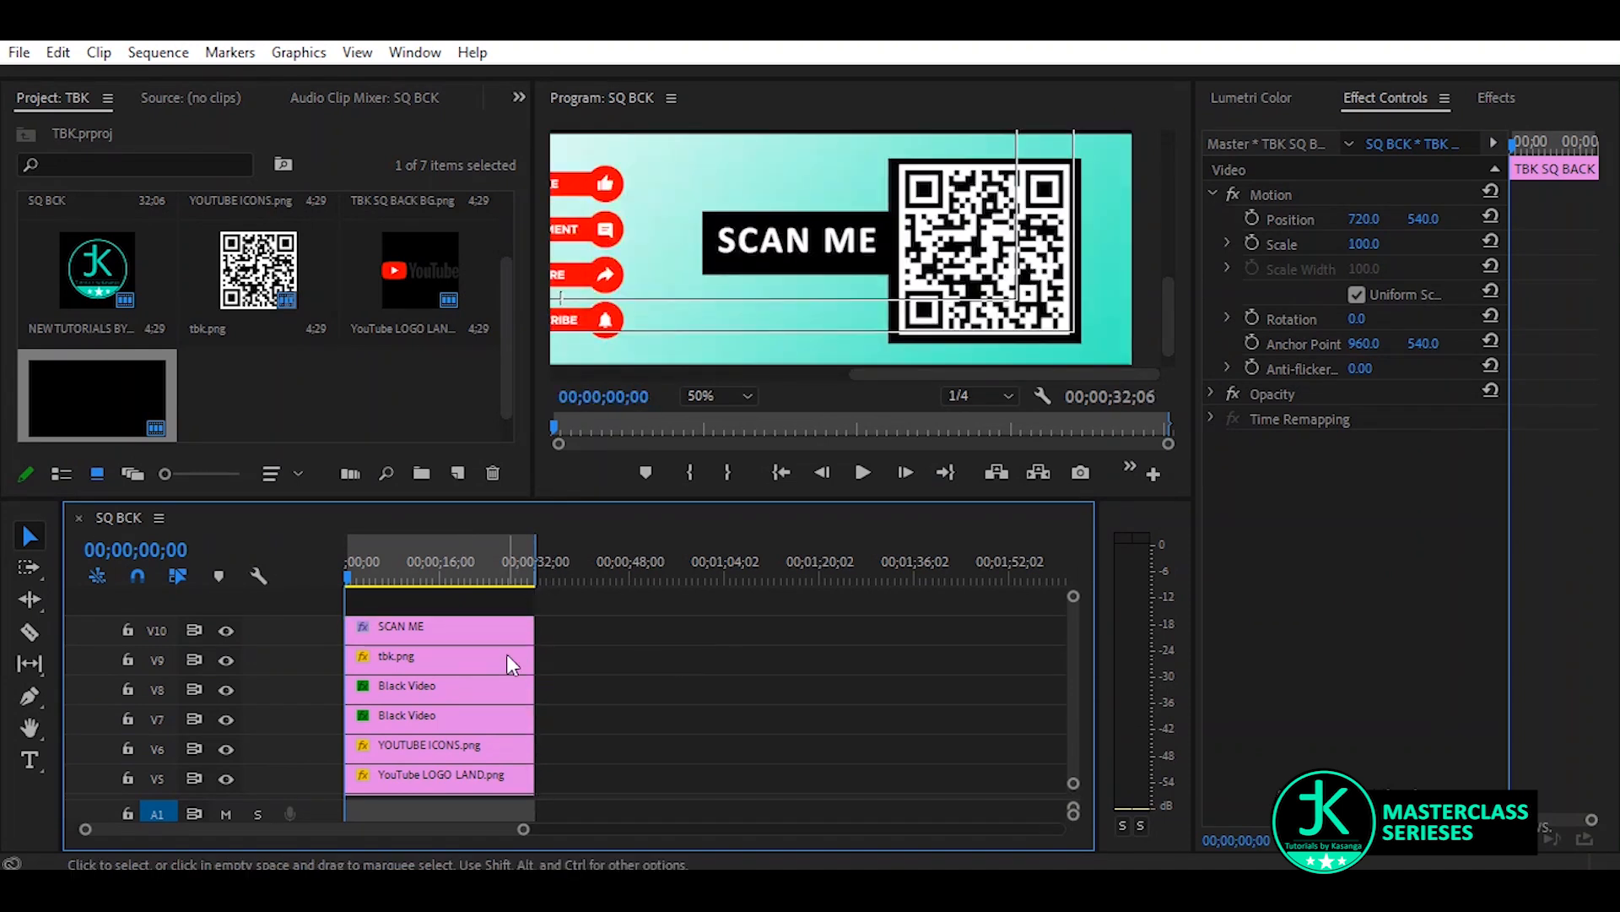
# Fit the whole frame in the program preview and review the layout
pyautogui.click(688, 394)
pyautogui.click(716, 422)
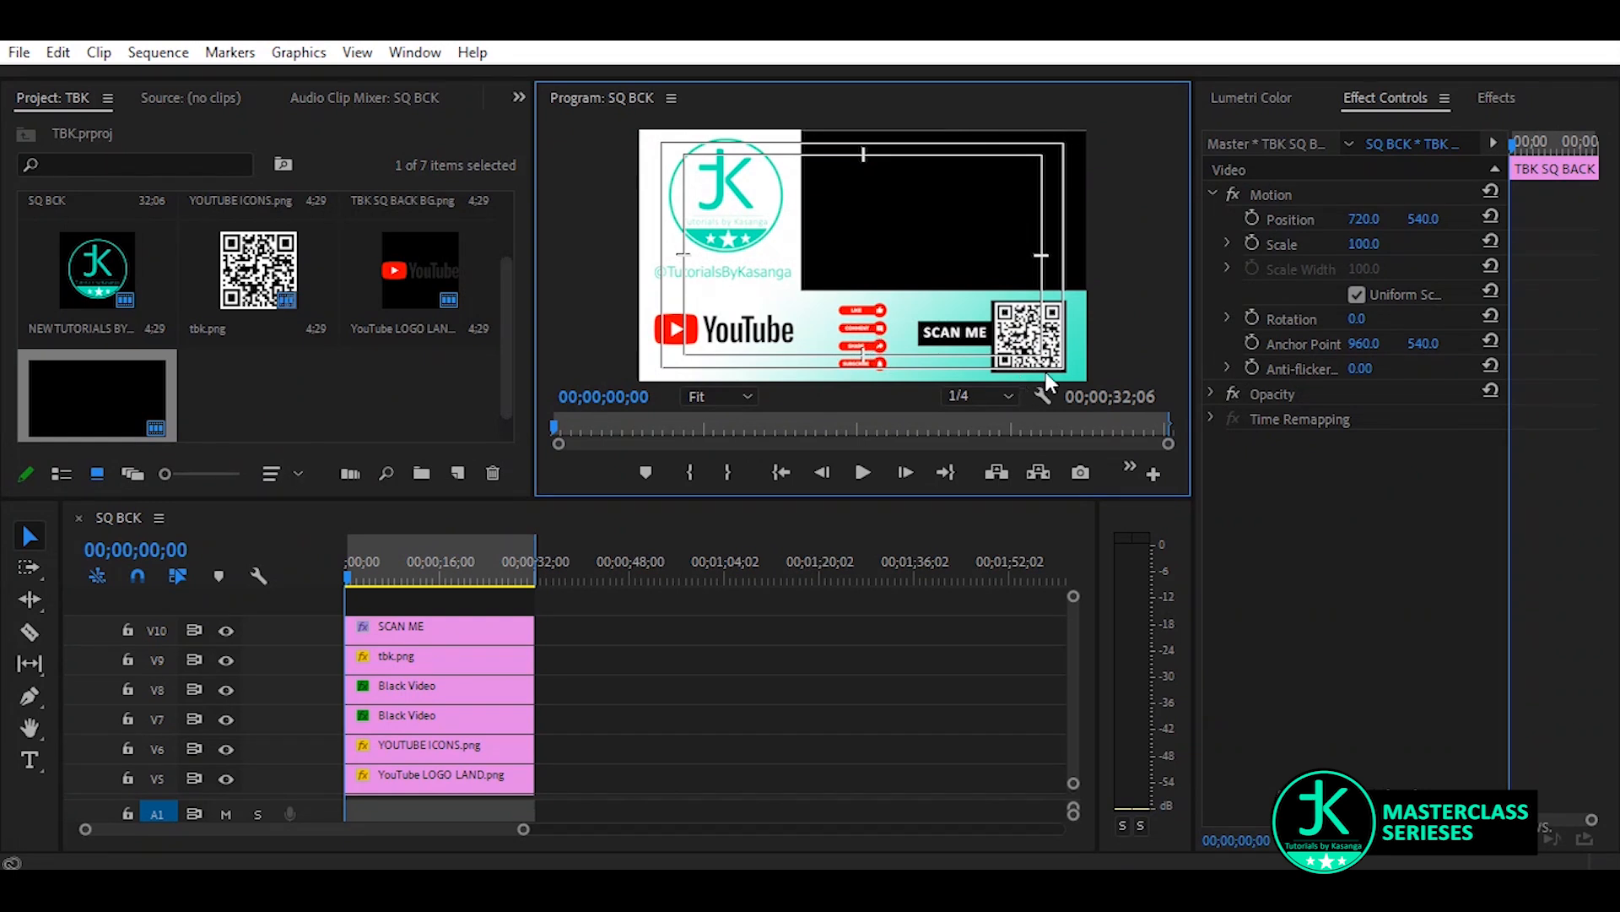
pyautogui.moveTo(1363, 220); pyautogui.dragTo(1365, 219)
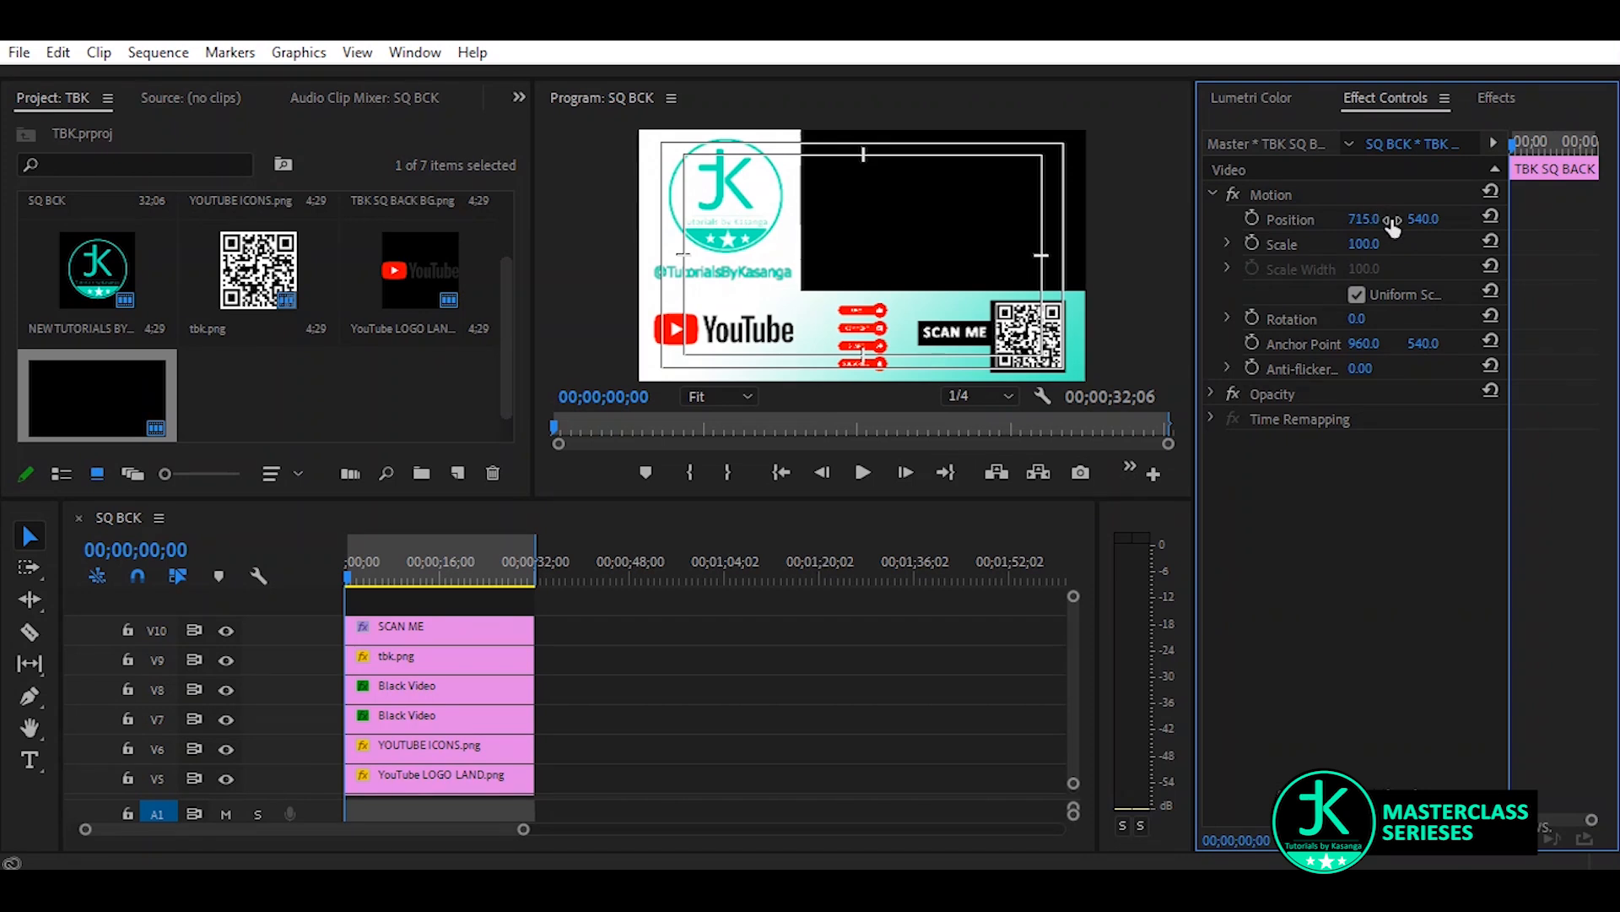
pyautogui.click(878, 319)
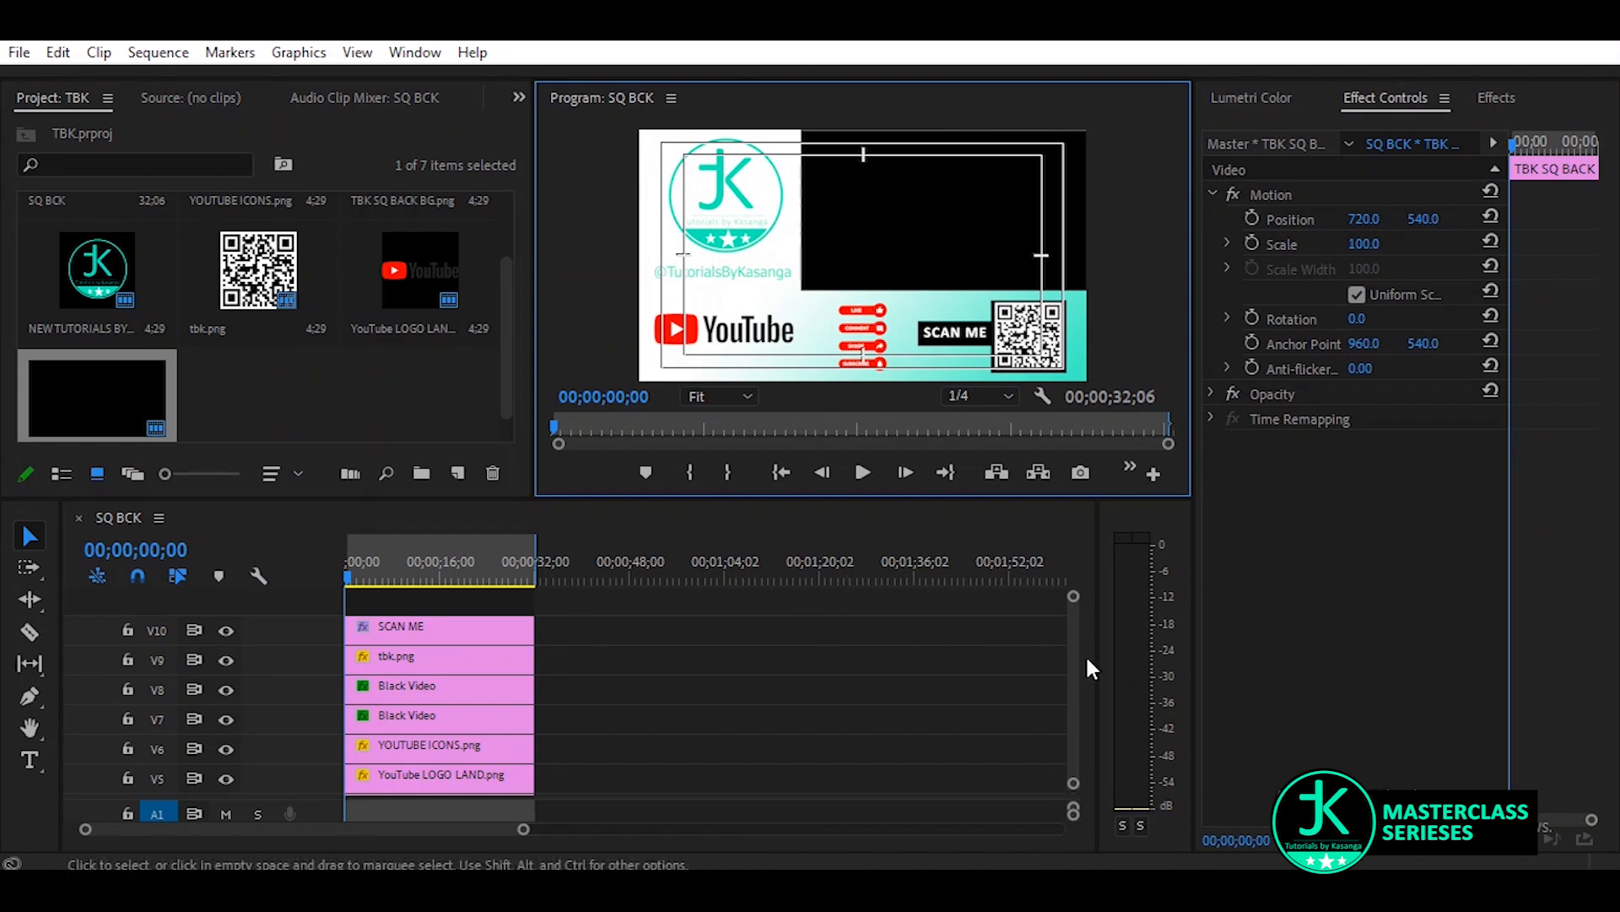
# Examine which layout elements tracks V4 to V6 hold by hiding and showing the tracks
pyautogui.scroll(-3, 1068, 654)
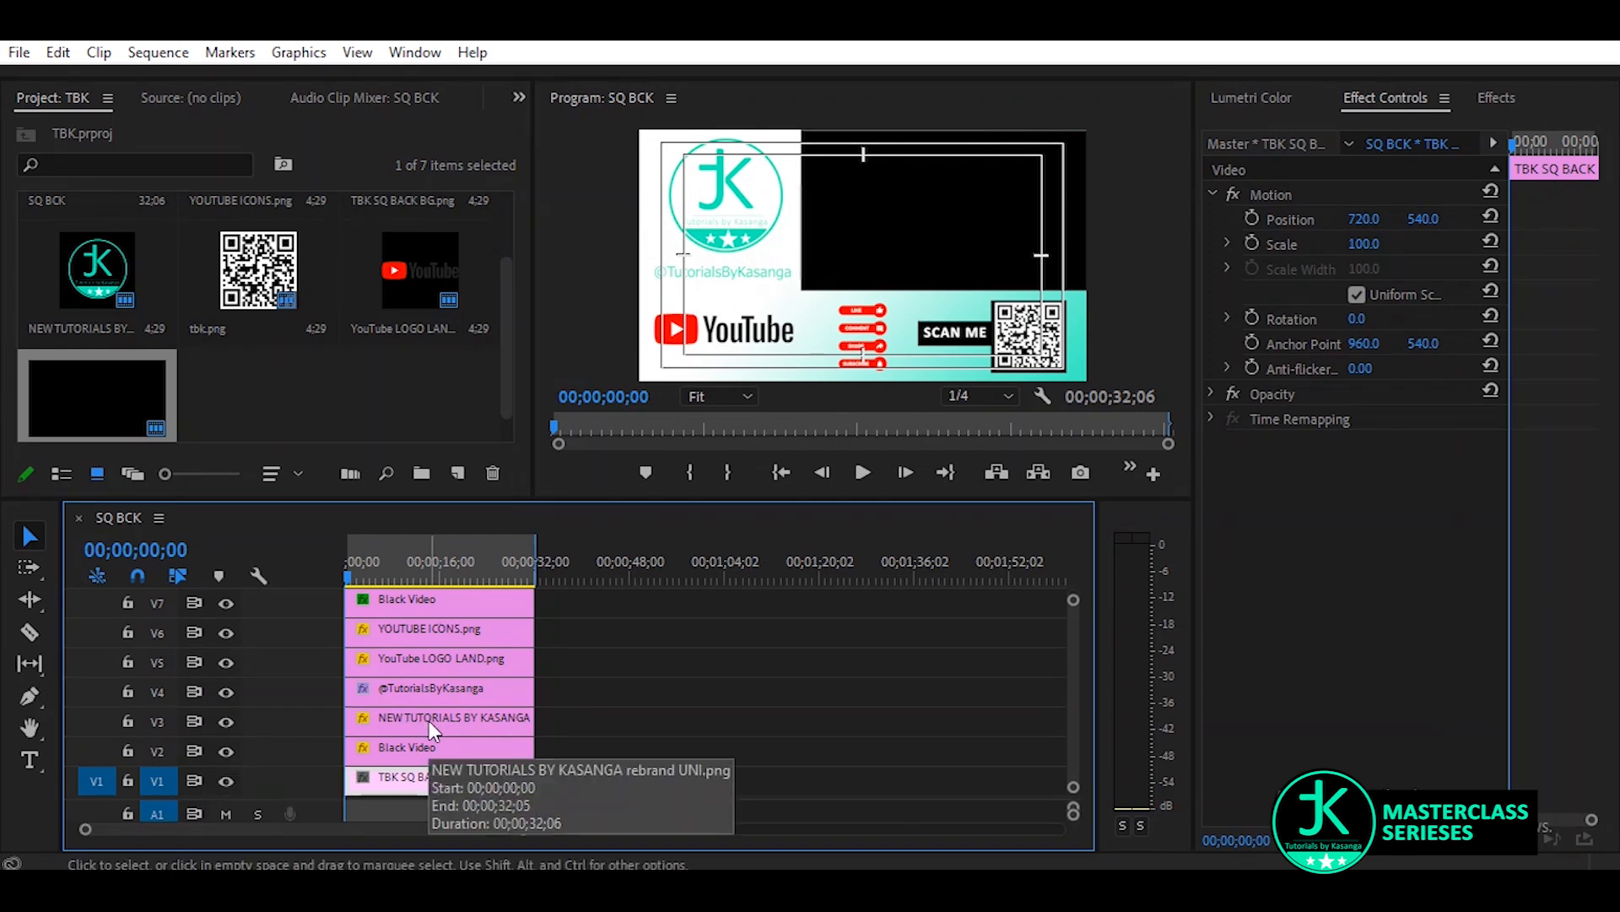
pyautogui.click(225, 661)
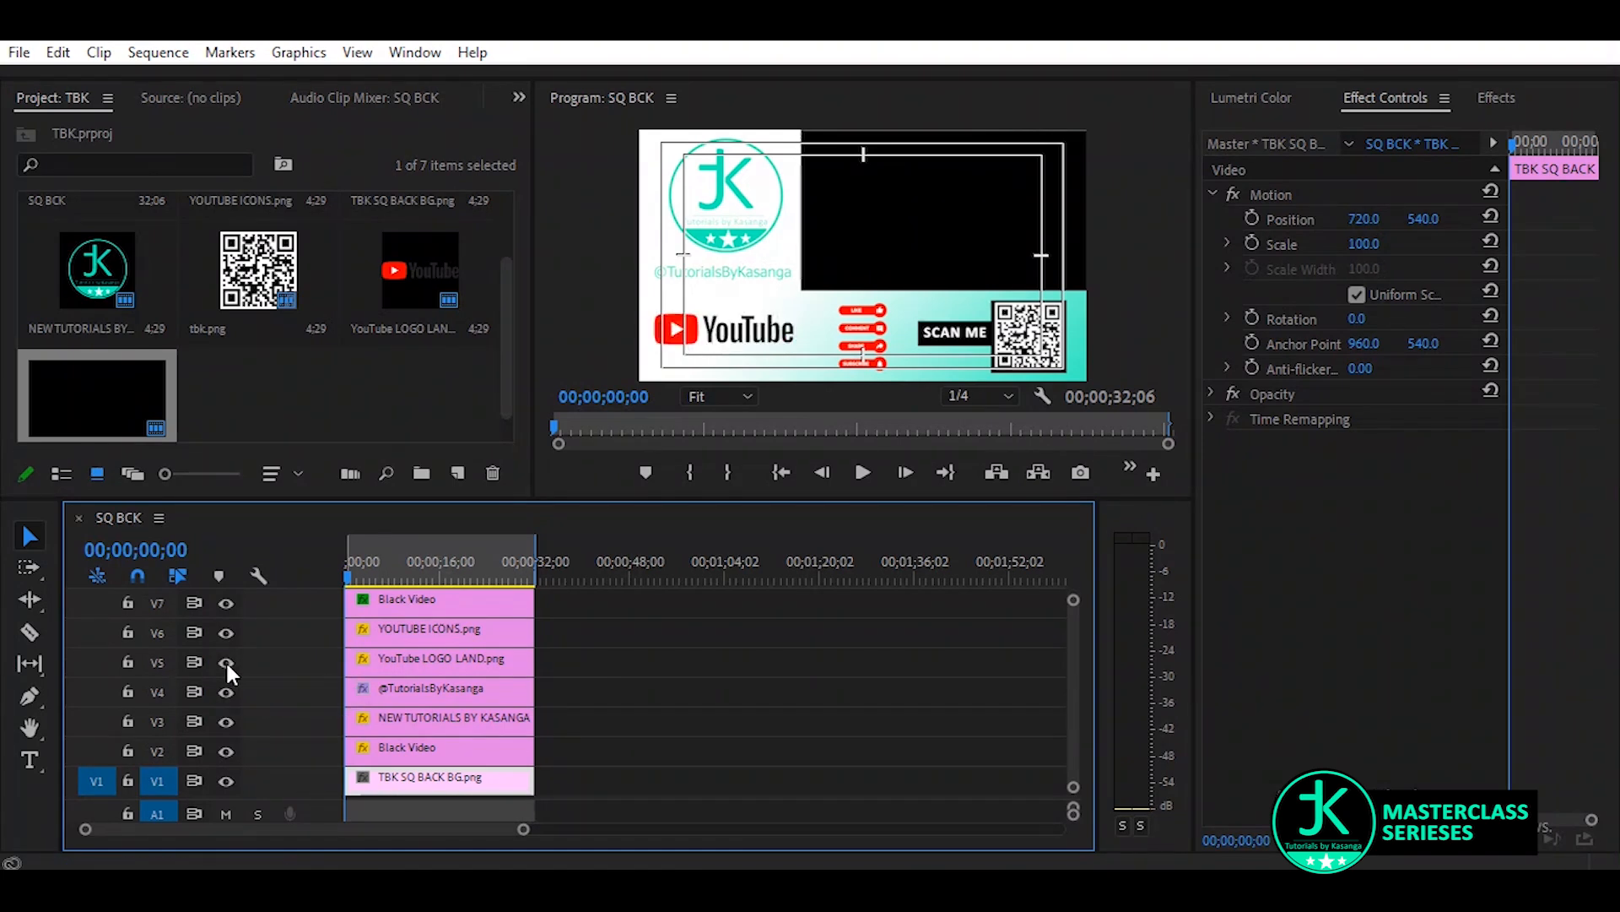
pyautogui.click(223, 693)
pyautogui.click(224, 693)
pyautogui.click(224, 631)
pyautogui.click(224, 629)
pyautogui.click(424, 631)
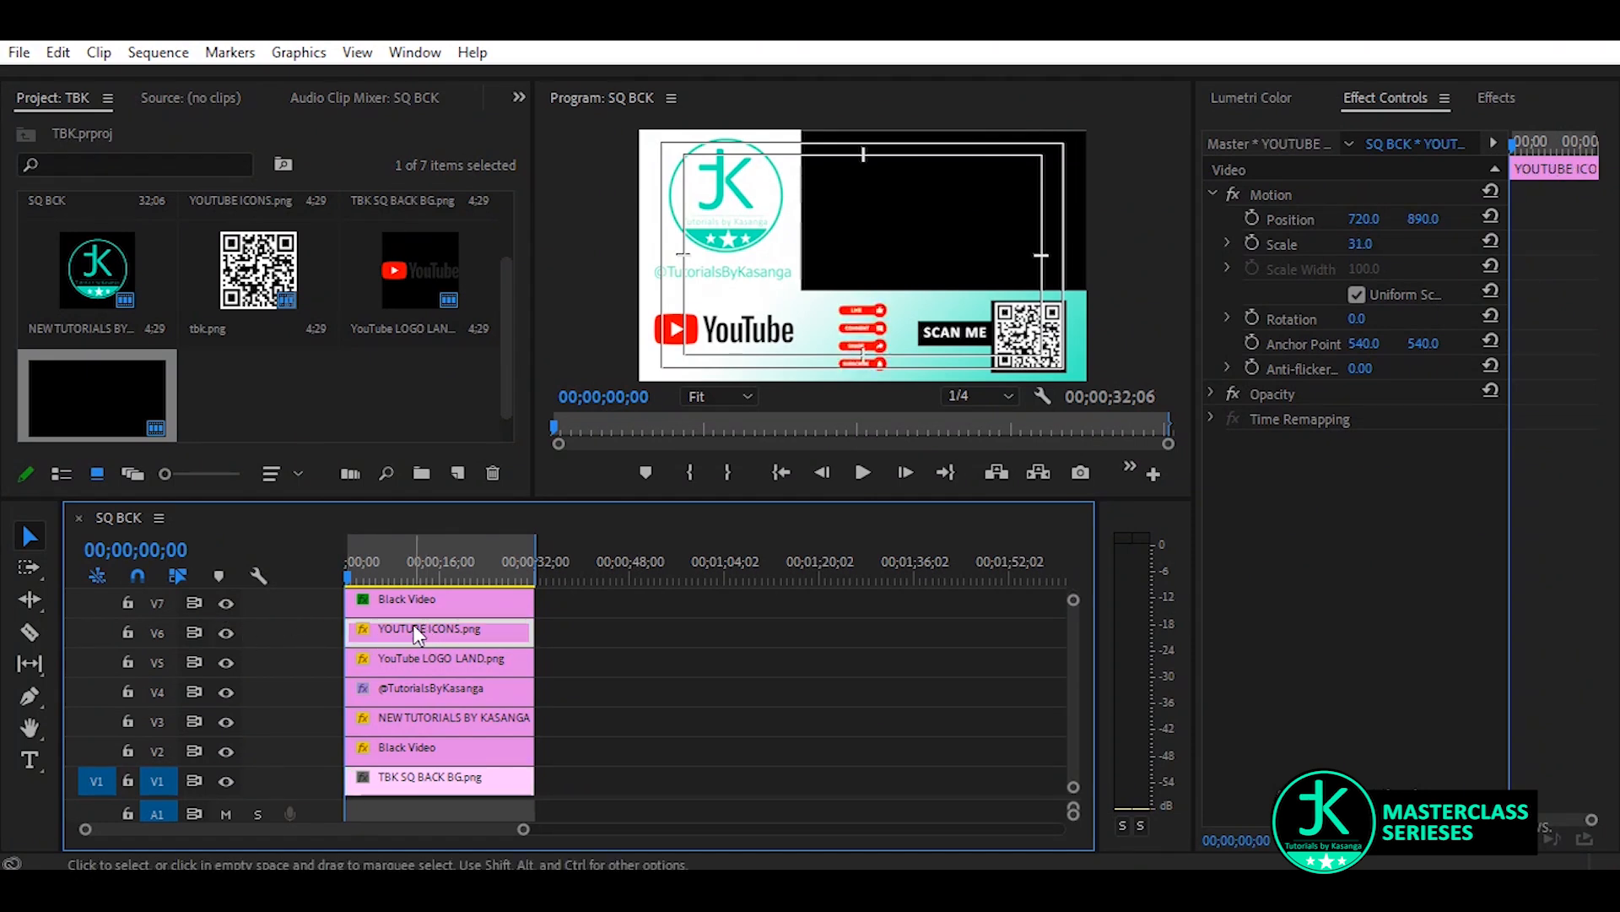
pyautogui.click(690, 346)
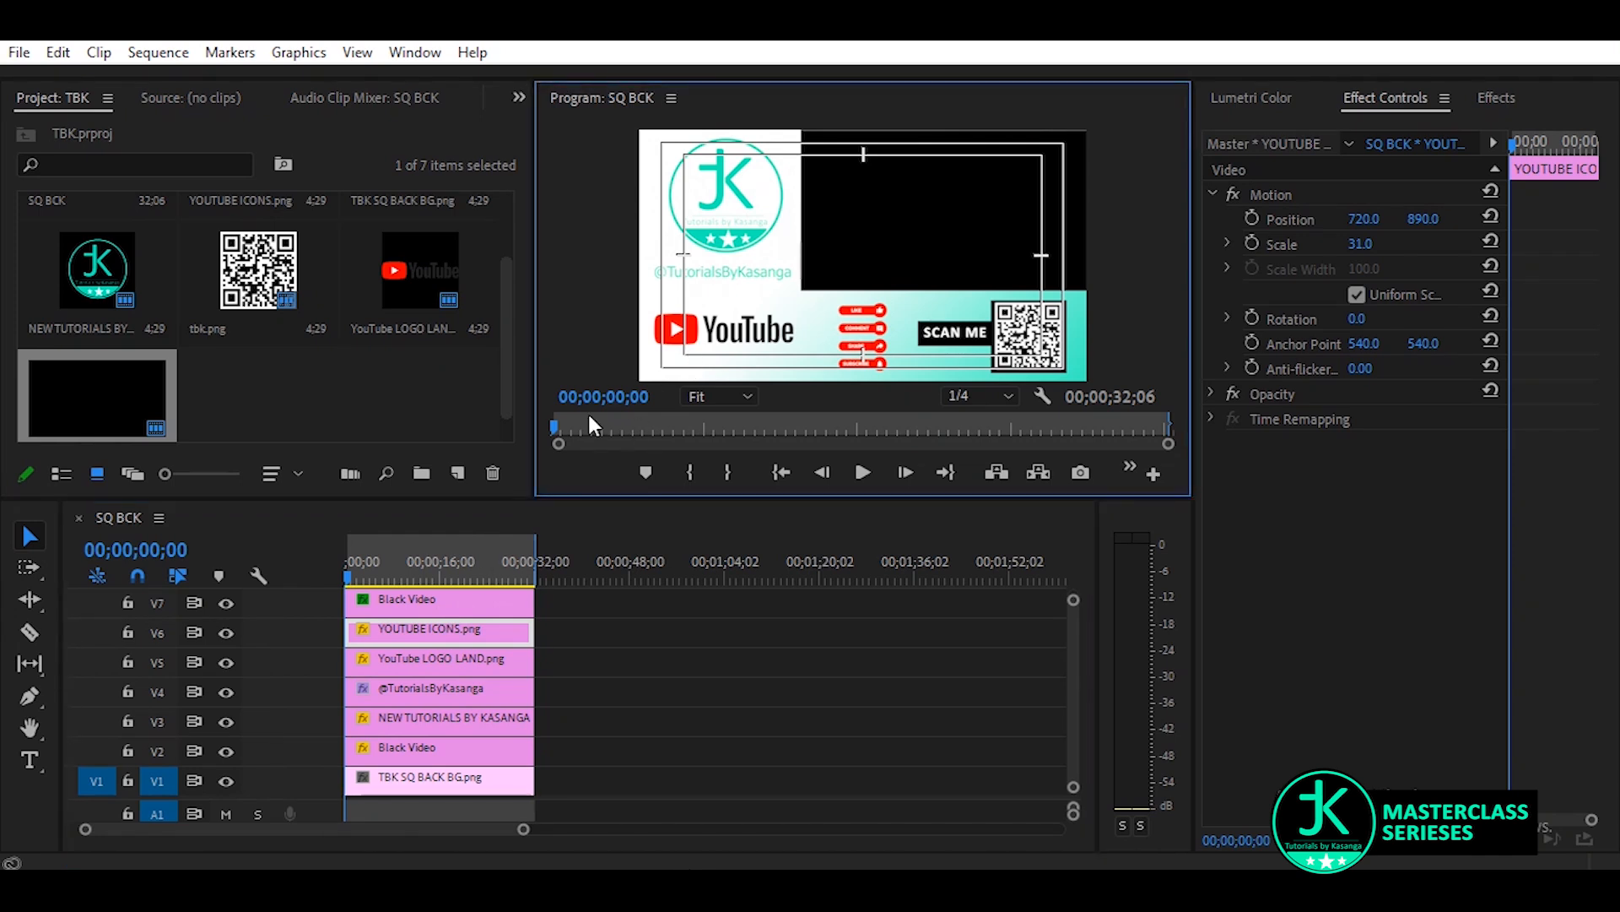
pyautogui.click(226, 687)
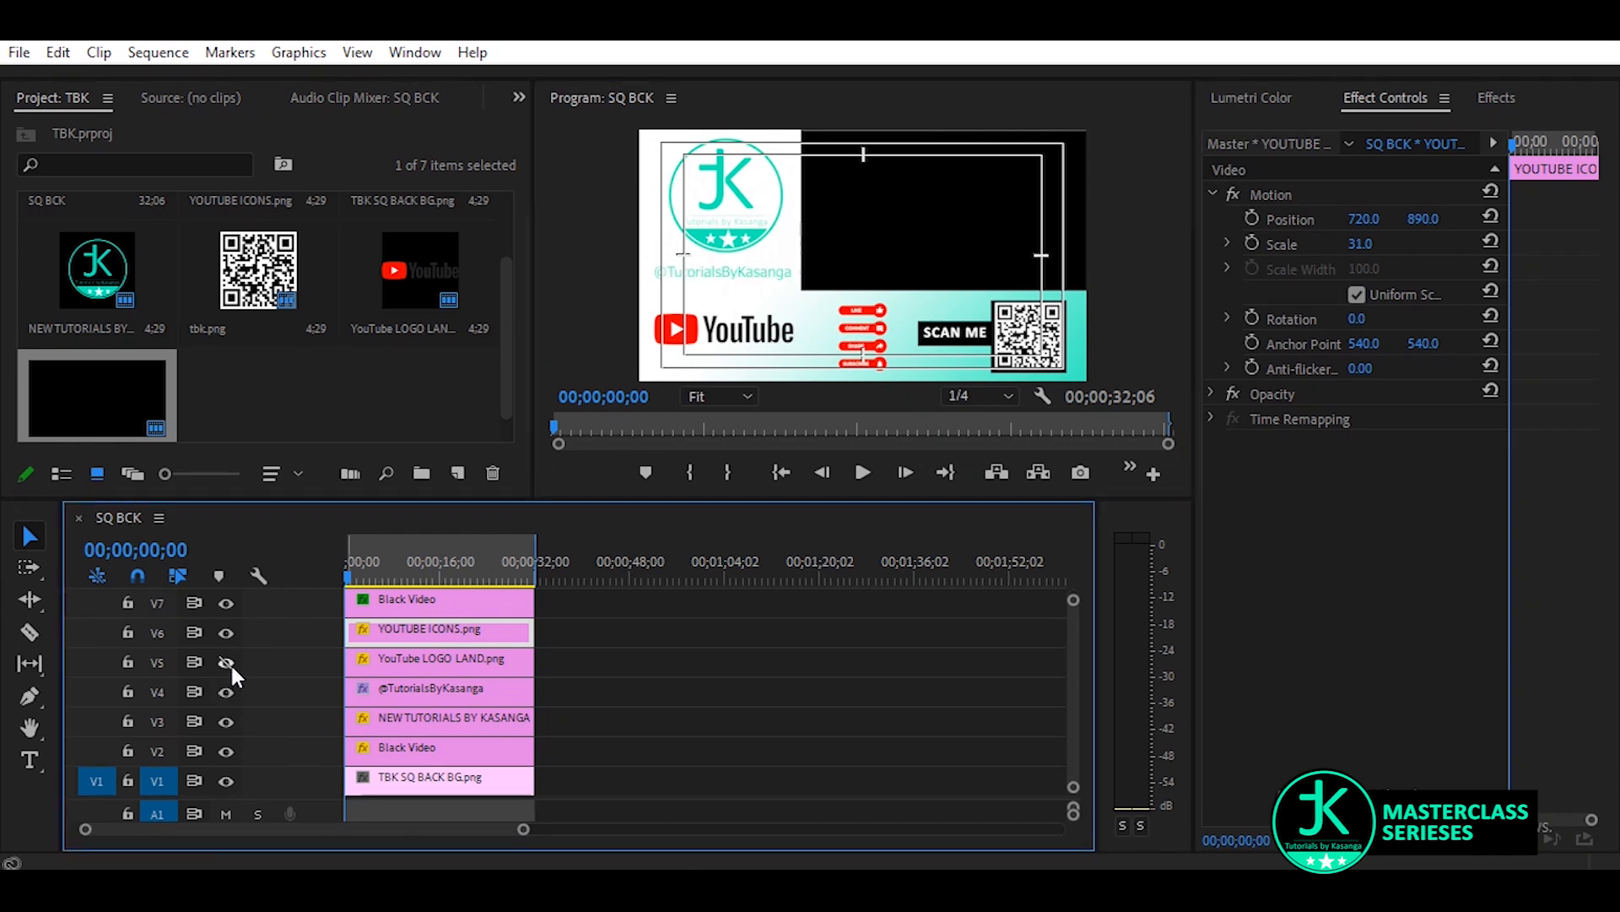
pyautogui.click(227, 661)
# Set the YouTube LOGO LAND.png clip's horizontal position to 284 and its scale to 60, and save the project
pyautogui.click(372, 663)
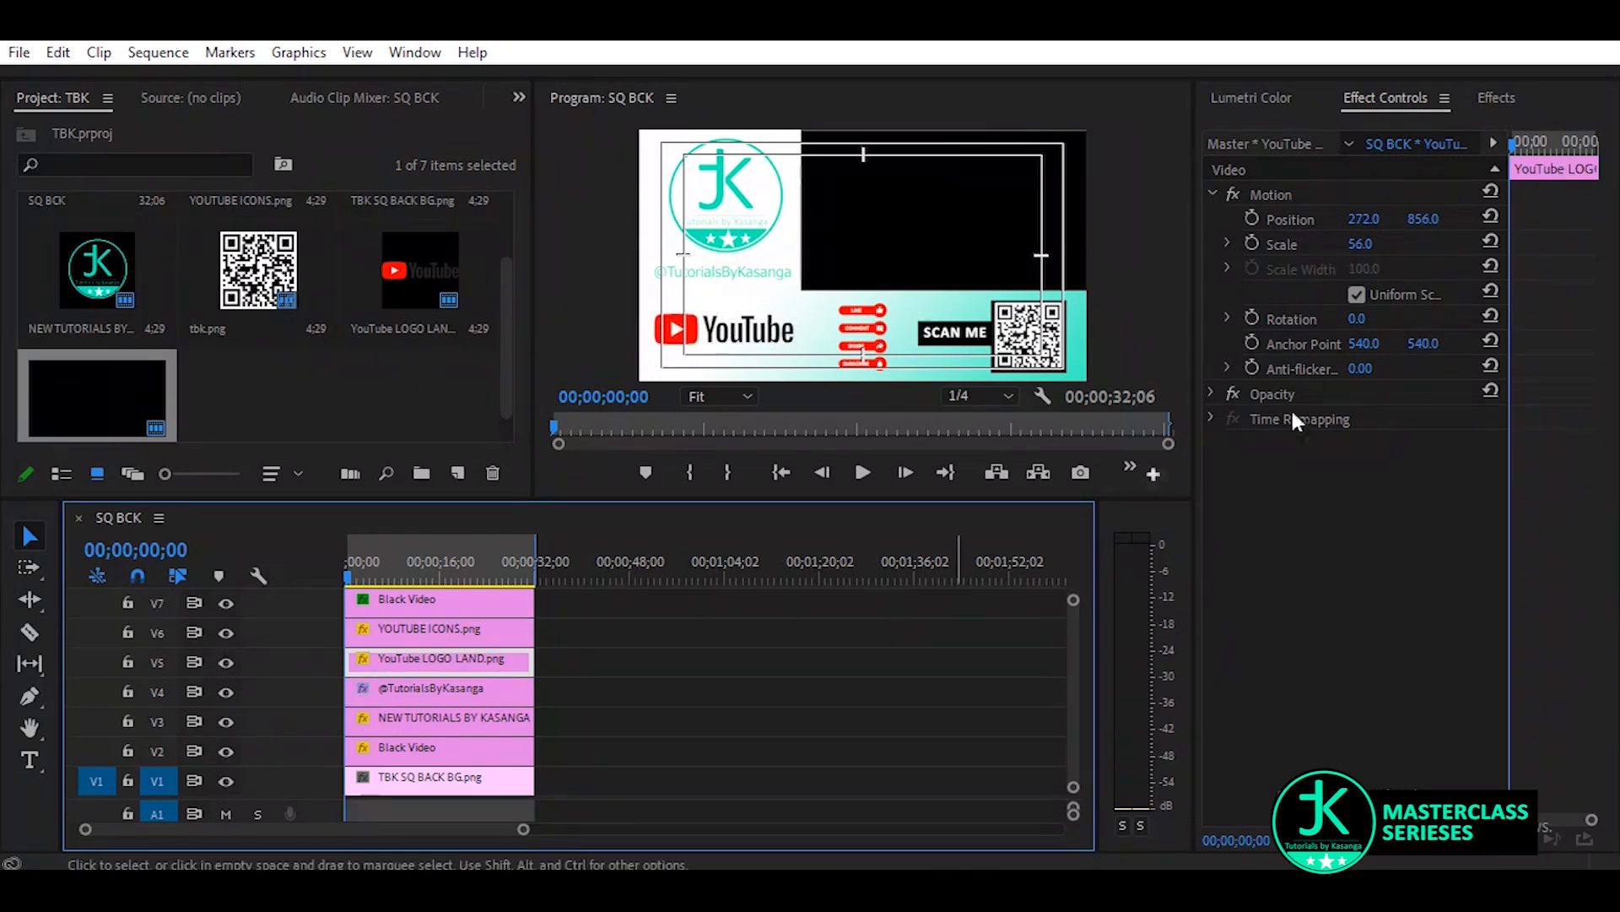
pyautogui.moveTo(1361, 220); pyautogui.dragTo(1371, 219)
pyautogui.click(1381, 238)
pyautogui.write('60')
pyautogui.press('Return')
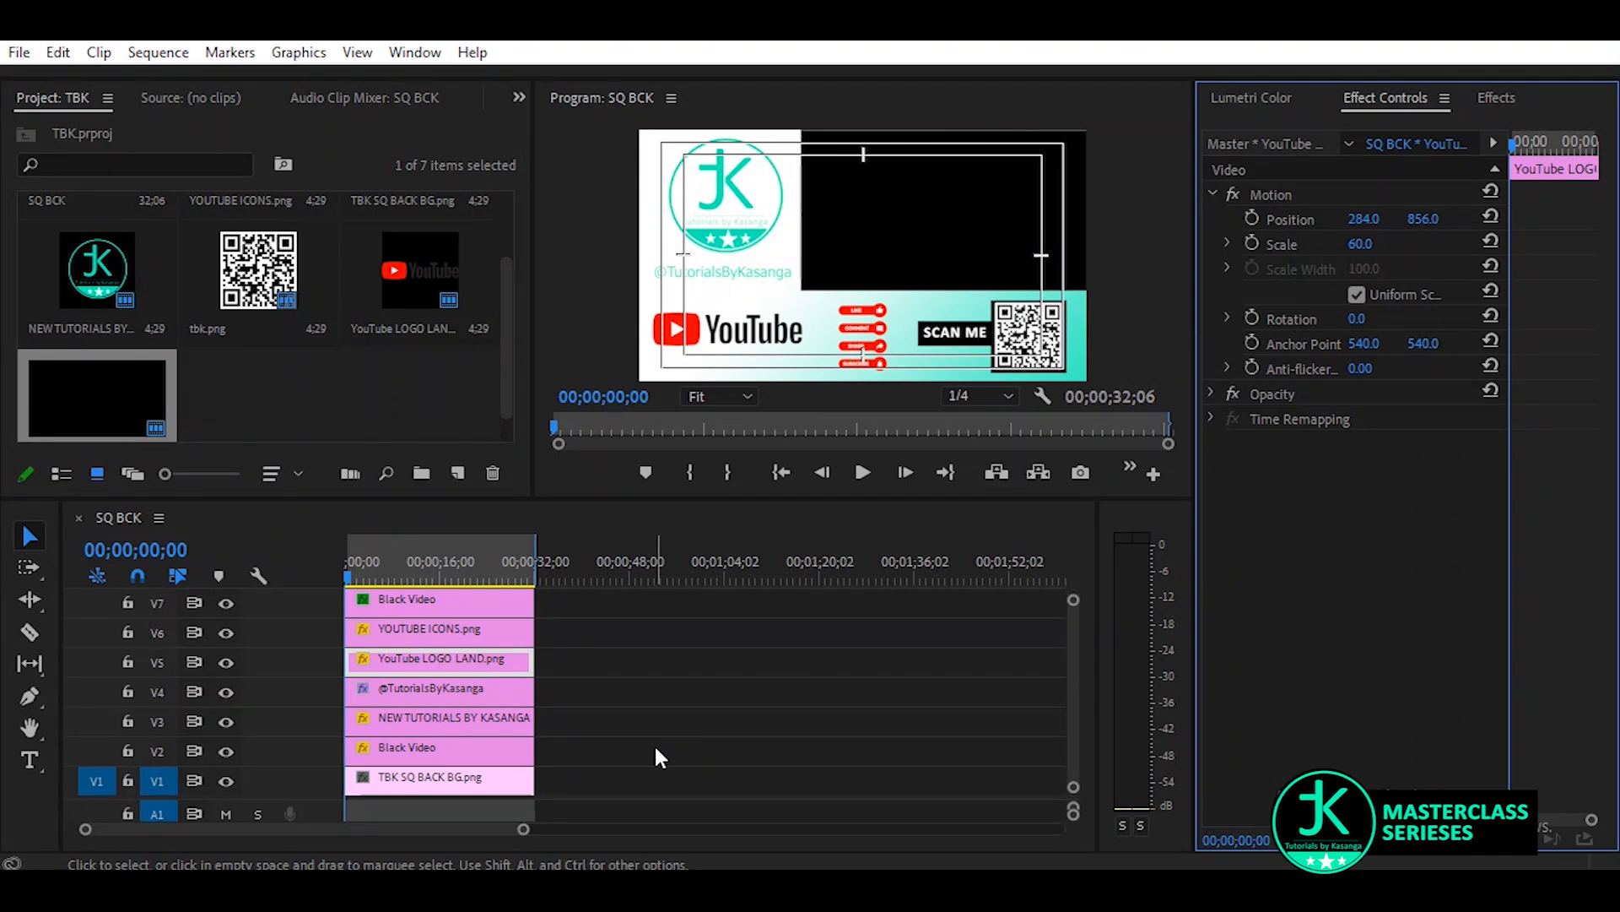
pyautogui.hotkey('ctrl', 's')
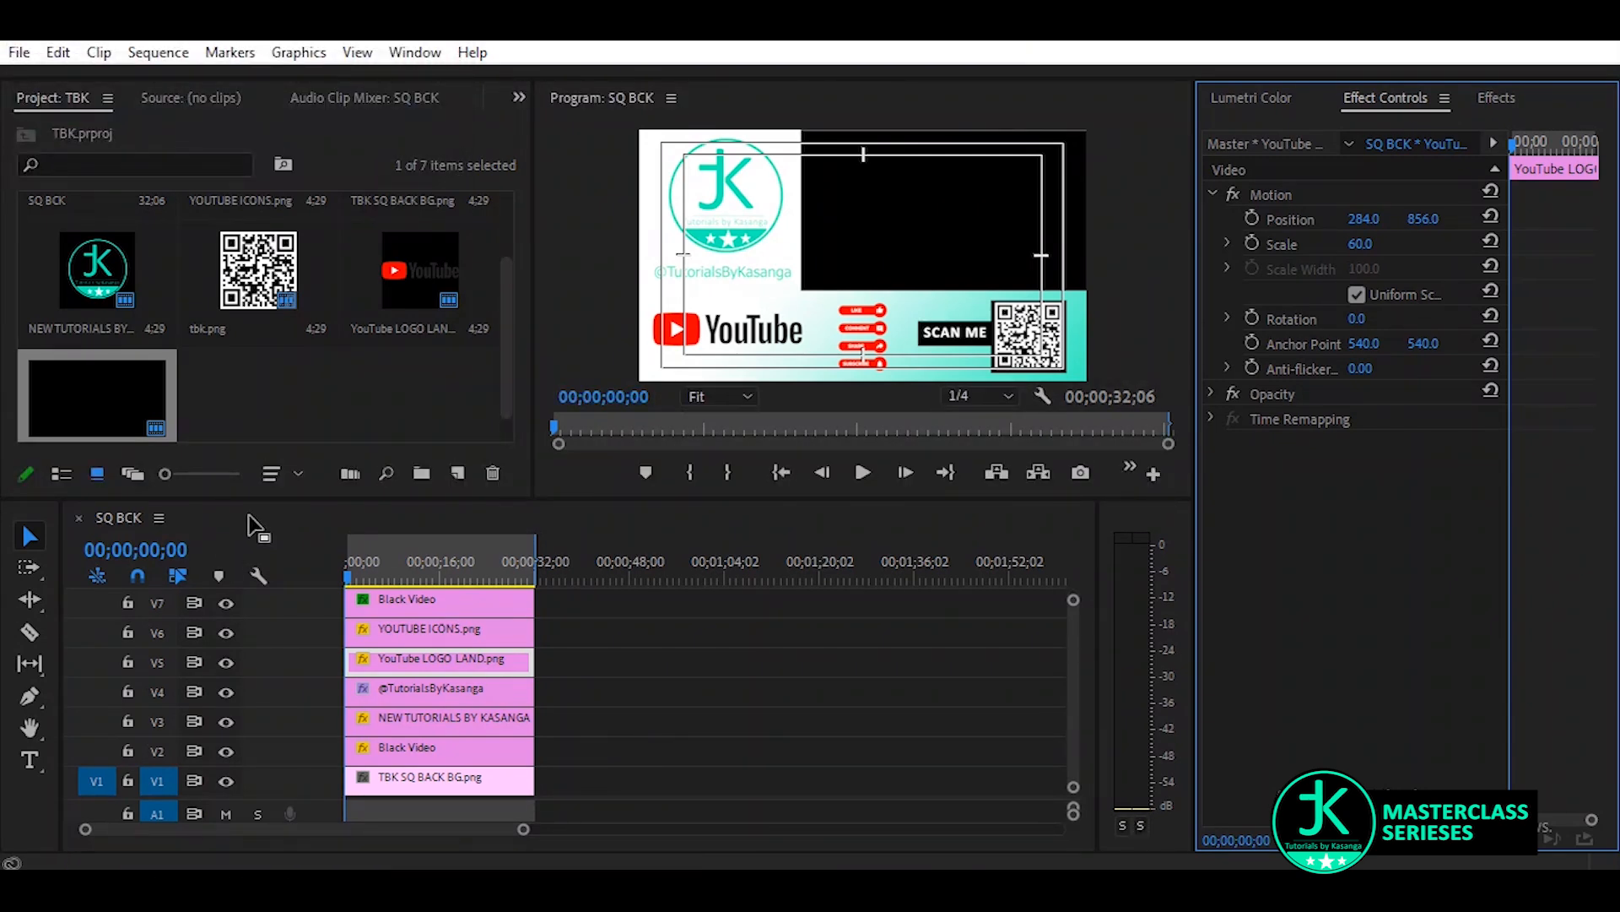
pyautogui.click(386, 575)
pyautogui.moveTo(387, 570); pyautogui.dragTo(257, 581)
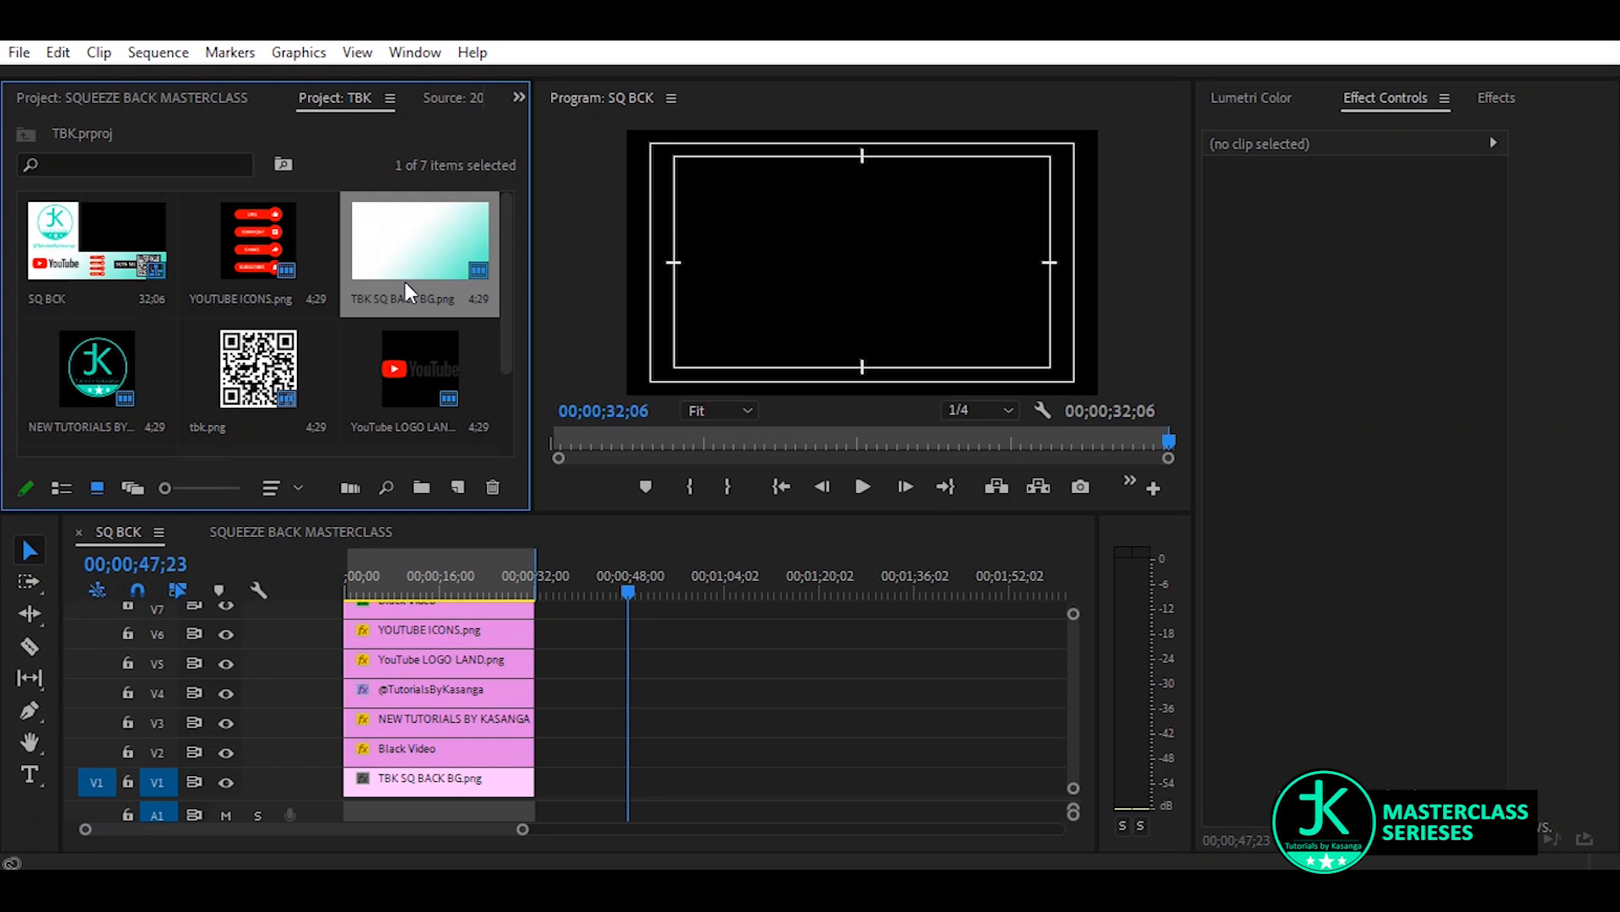
# Place TBK SQ BACK BG.png on V1 at 00;00;47;23 and apply a Crop effect with the top at 81%
pyautogui.moveTo(405, 281); pyautogui.dragTo(777, 769)
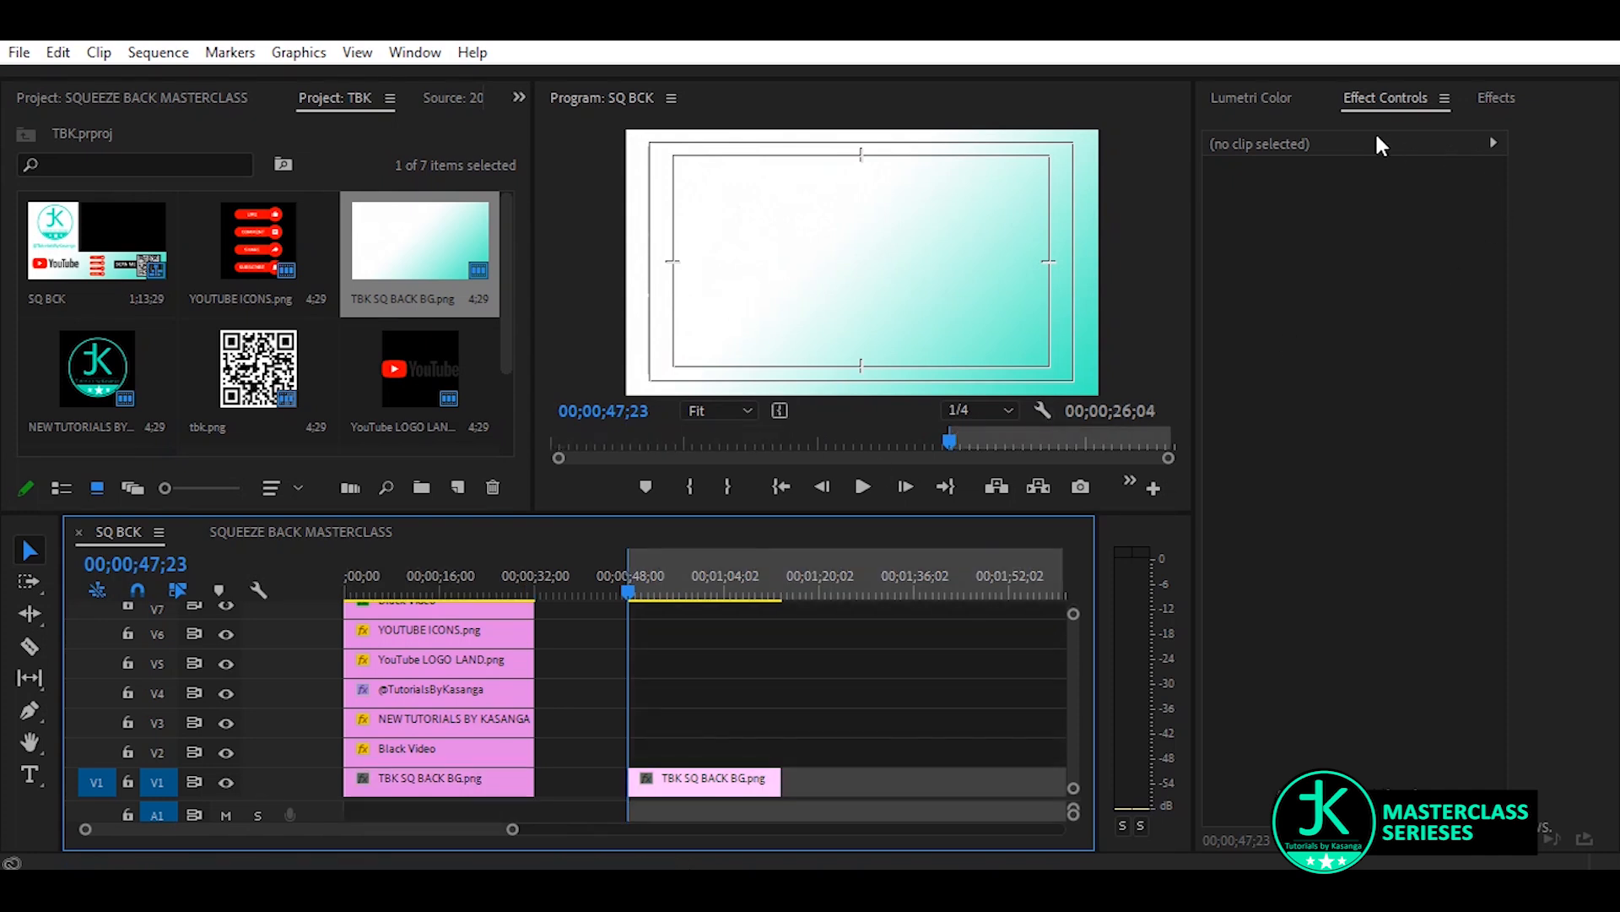
pyautogui.click(1500, 99)
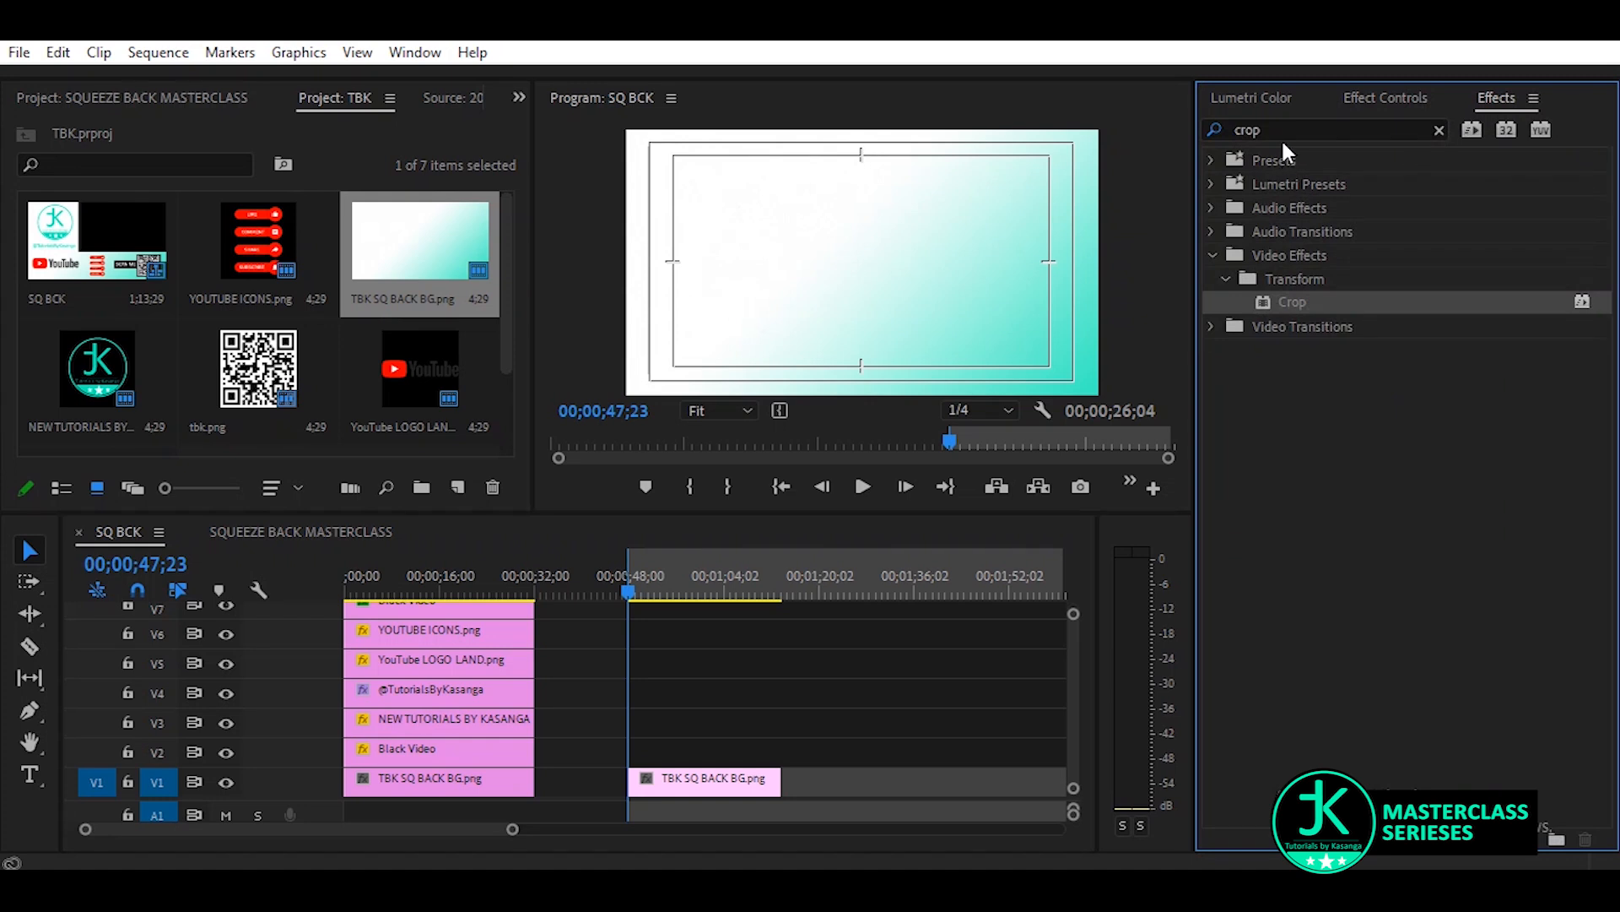
pyautogui.moveTo(1305, 295); pyautogui.dragTo(705, 781)
pyautogui.click(1385, 98)
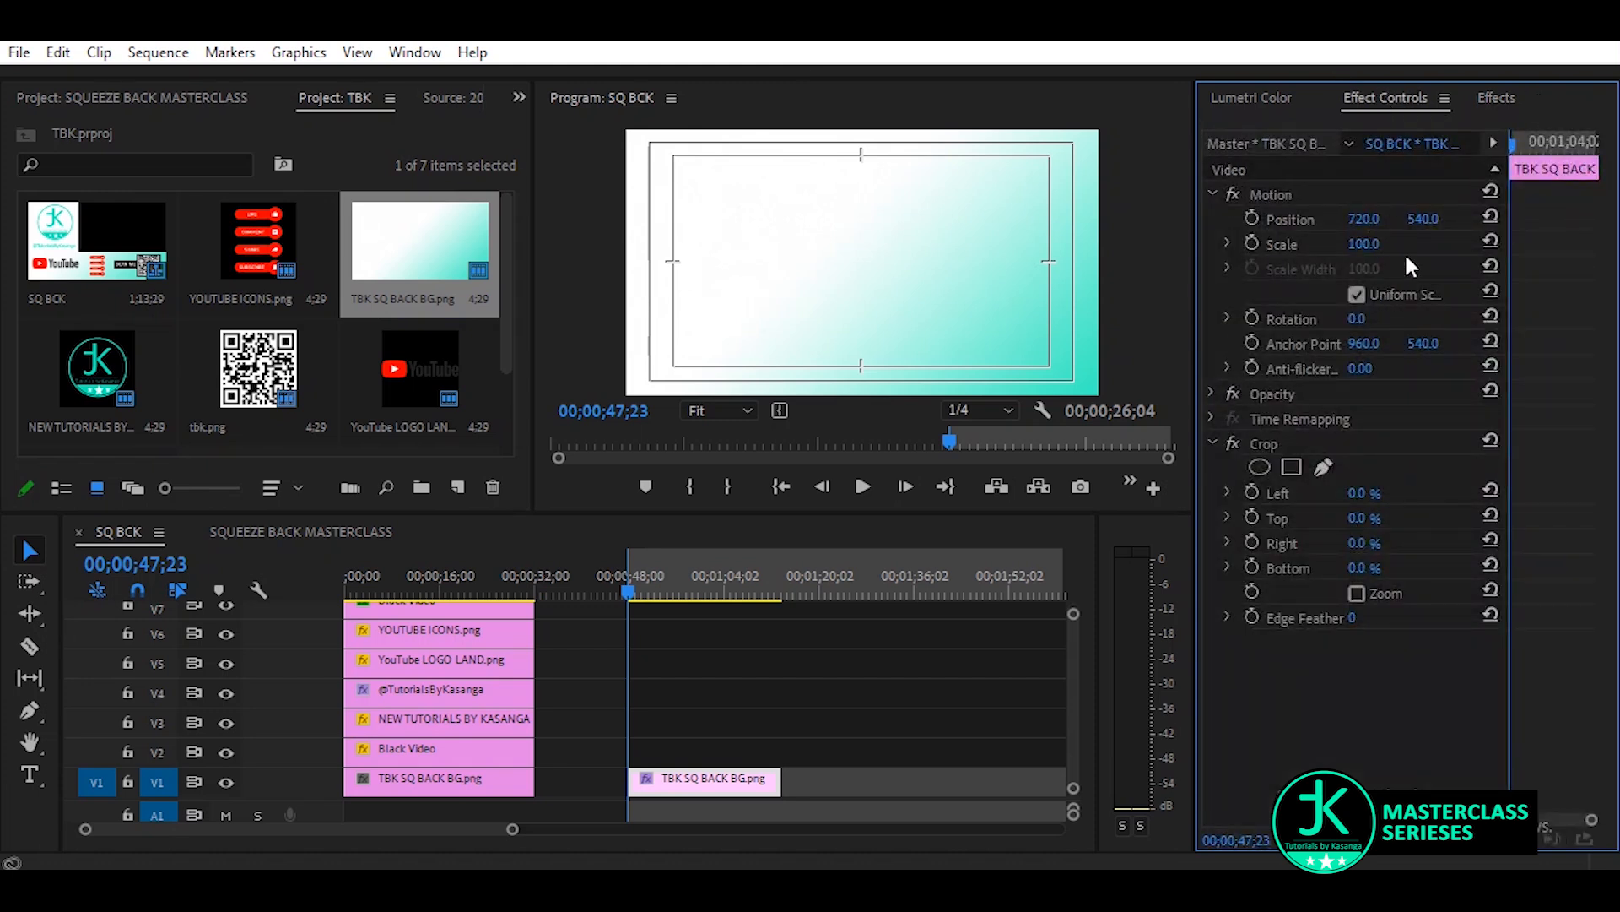
pyautogui.moveTo(1359, 518)
pyautogui.mouseDown()
pyautogui.moveTo(1445, 518)
pyautogui.moveTo(1382, 519)
pyautogui.mouseUp()
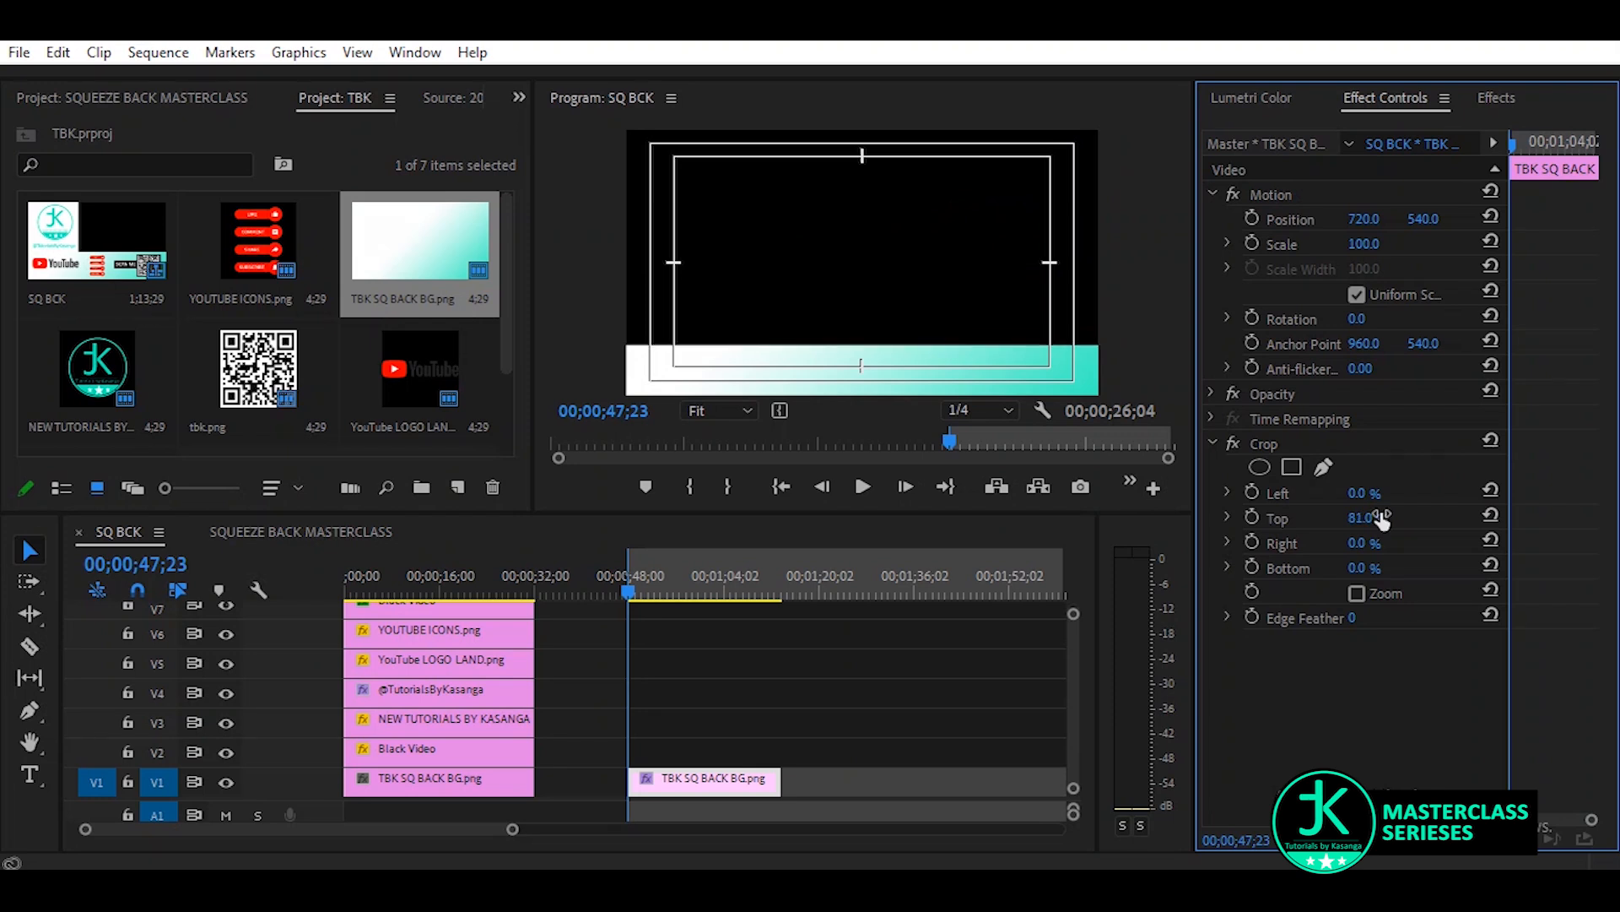
# Add tbk.png on V3 above the cropped background, with a scale of 27 and a vertical position of 912
pyautogui.click(238, 360)
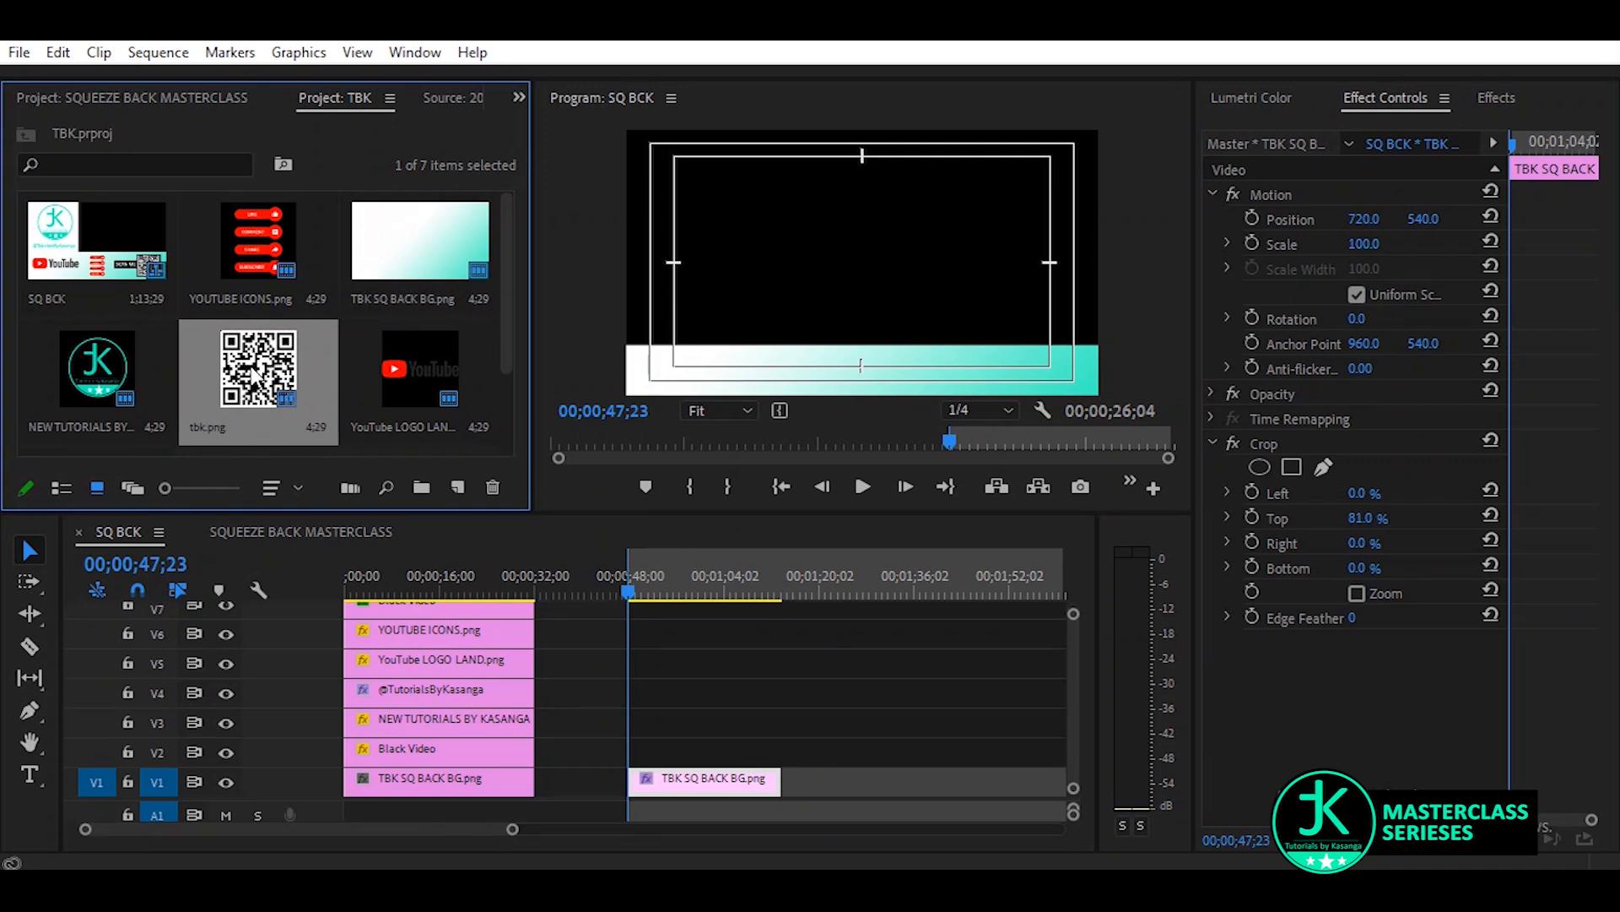
pyautogui.moveTo(251, 369); pyautogui.dragTo(643, 726)
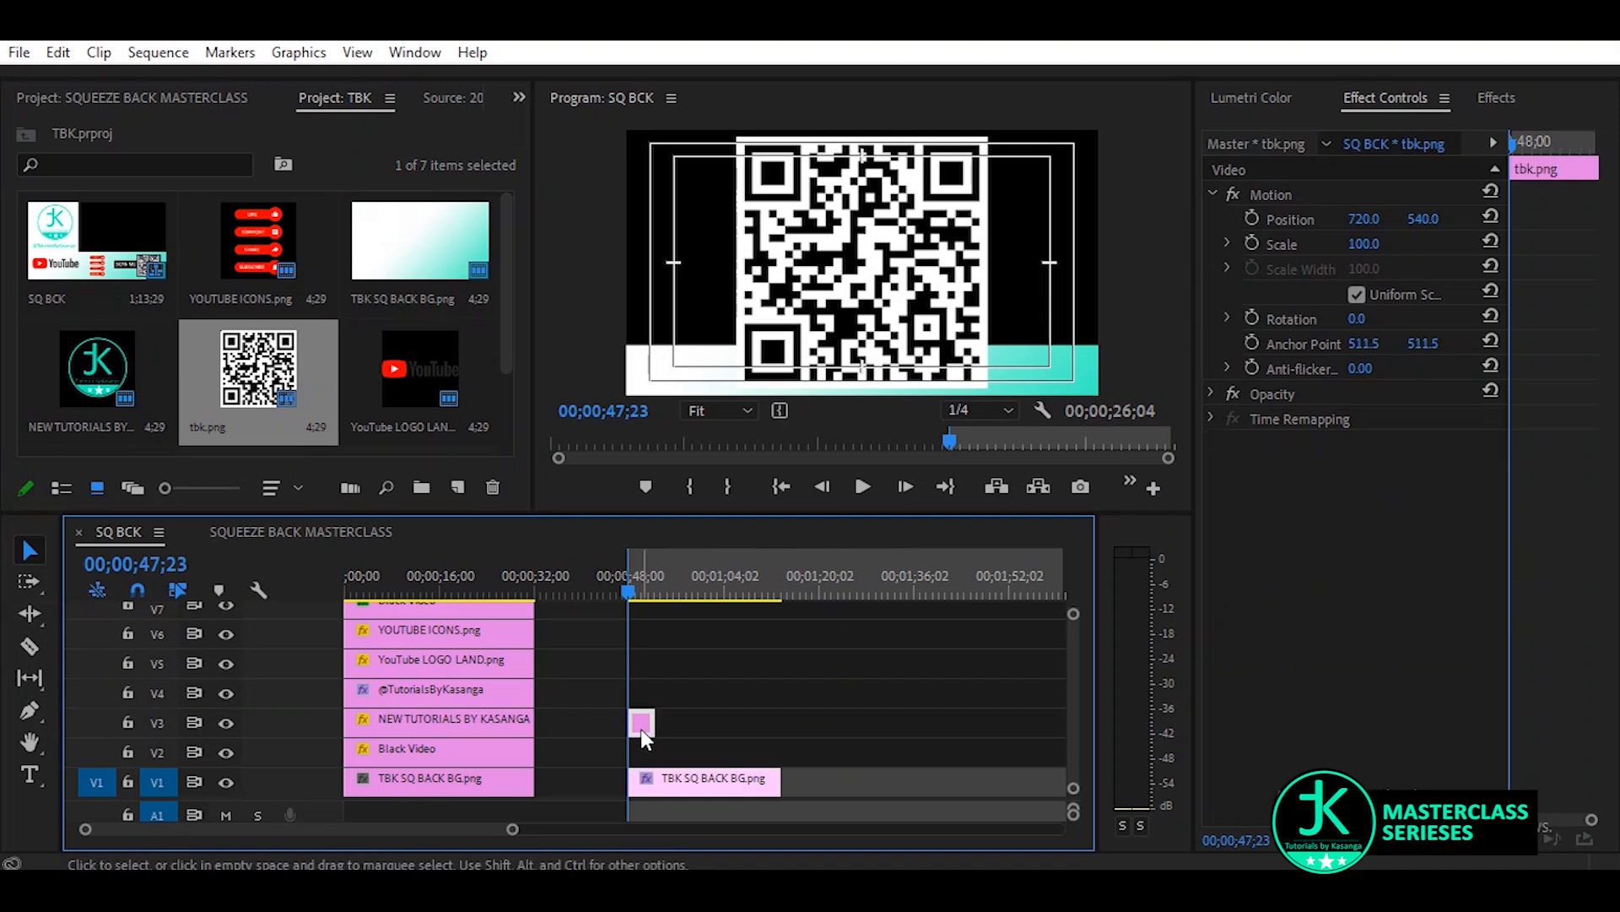
pyautogui.moveTo(1364, 244); pyautogui.dragTo(1293, 244)
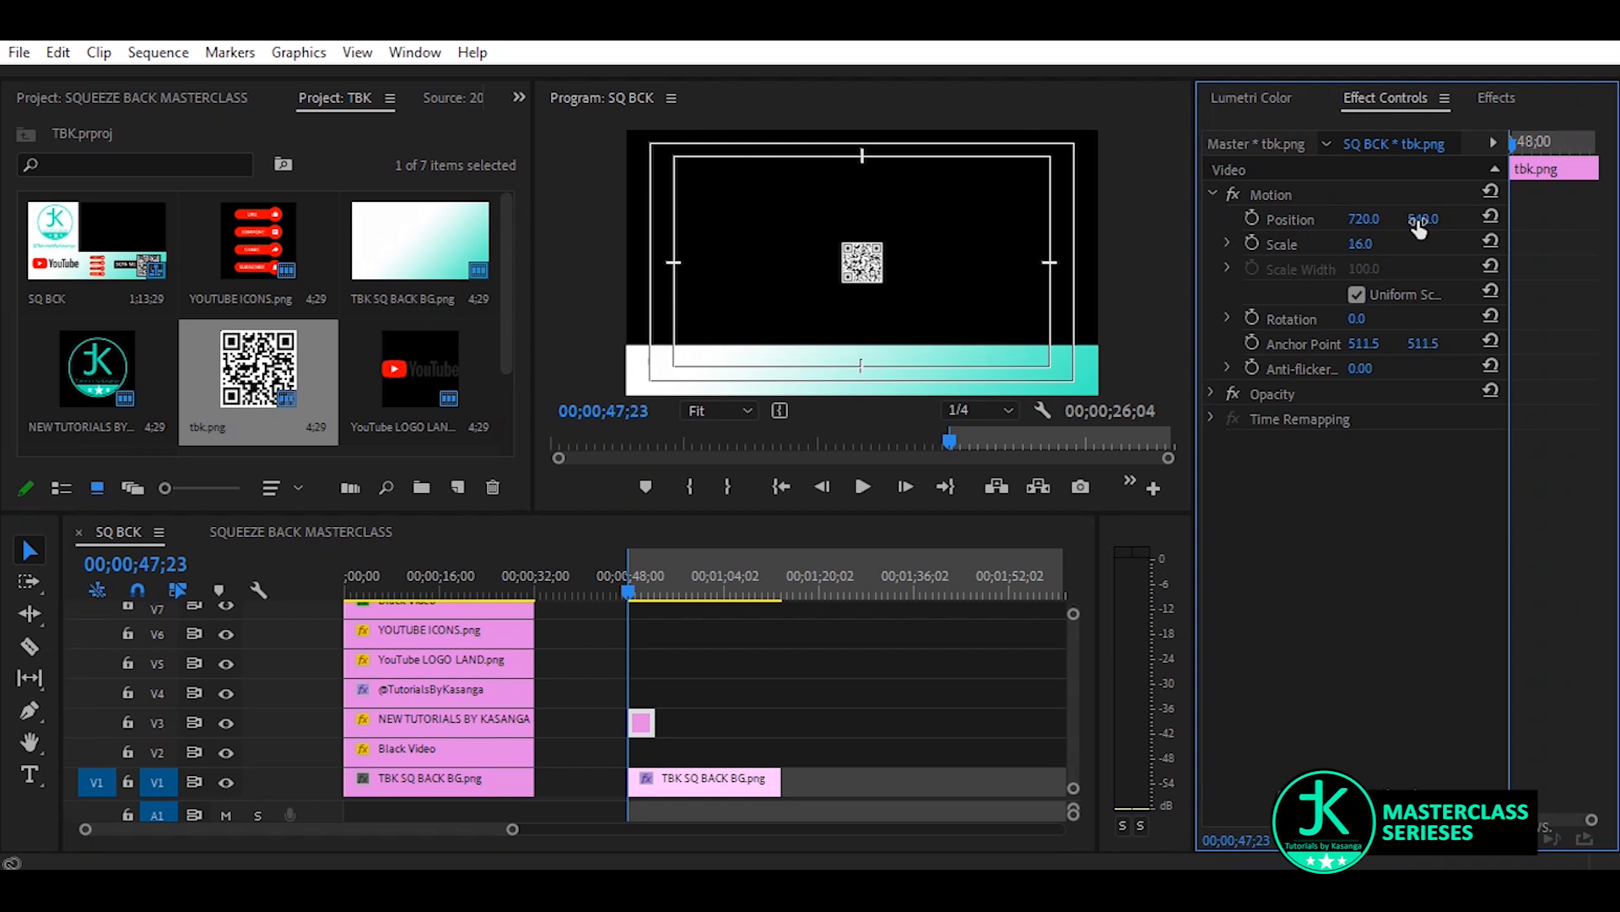
pyautogui.moveTo(1418, 223); pyautogui.dragTo(1363, 247)
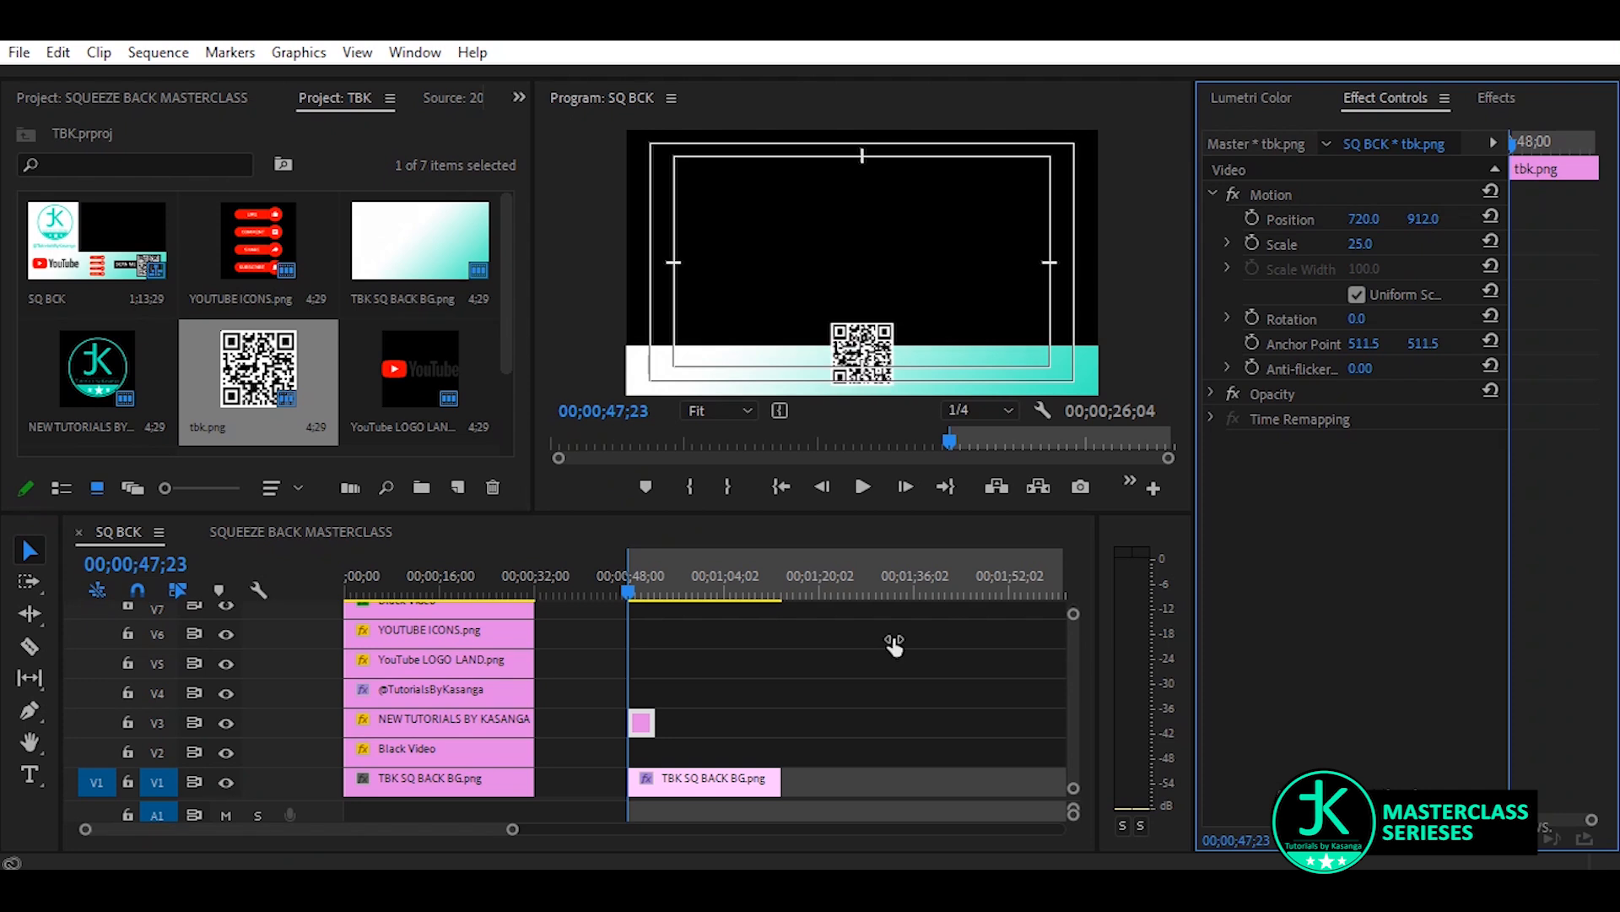
pyautogui.moveTo(1363, 247); pyautogui.dragTo(1365, 247)
# Try a top crop of 83% on the gradient background strip and return it to 81%
pyautogui.click(772, 777)
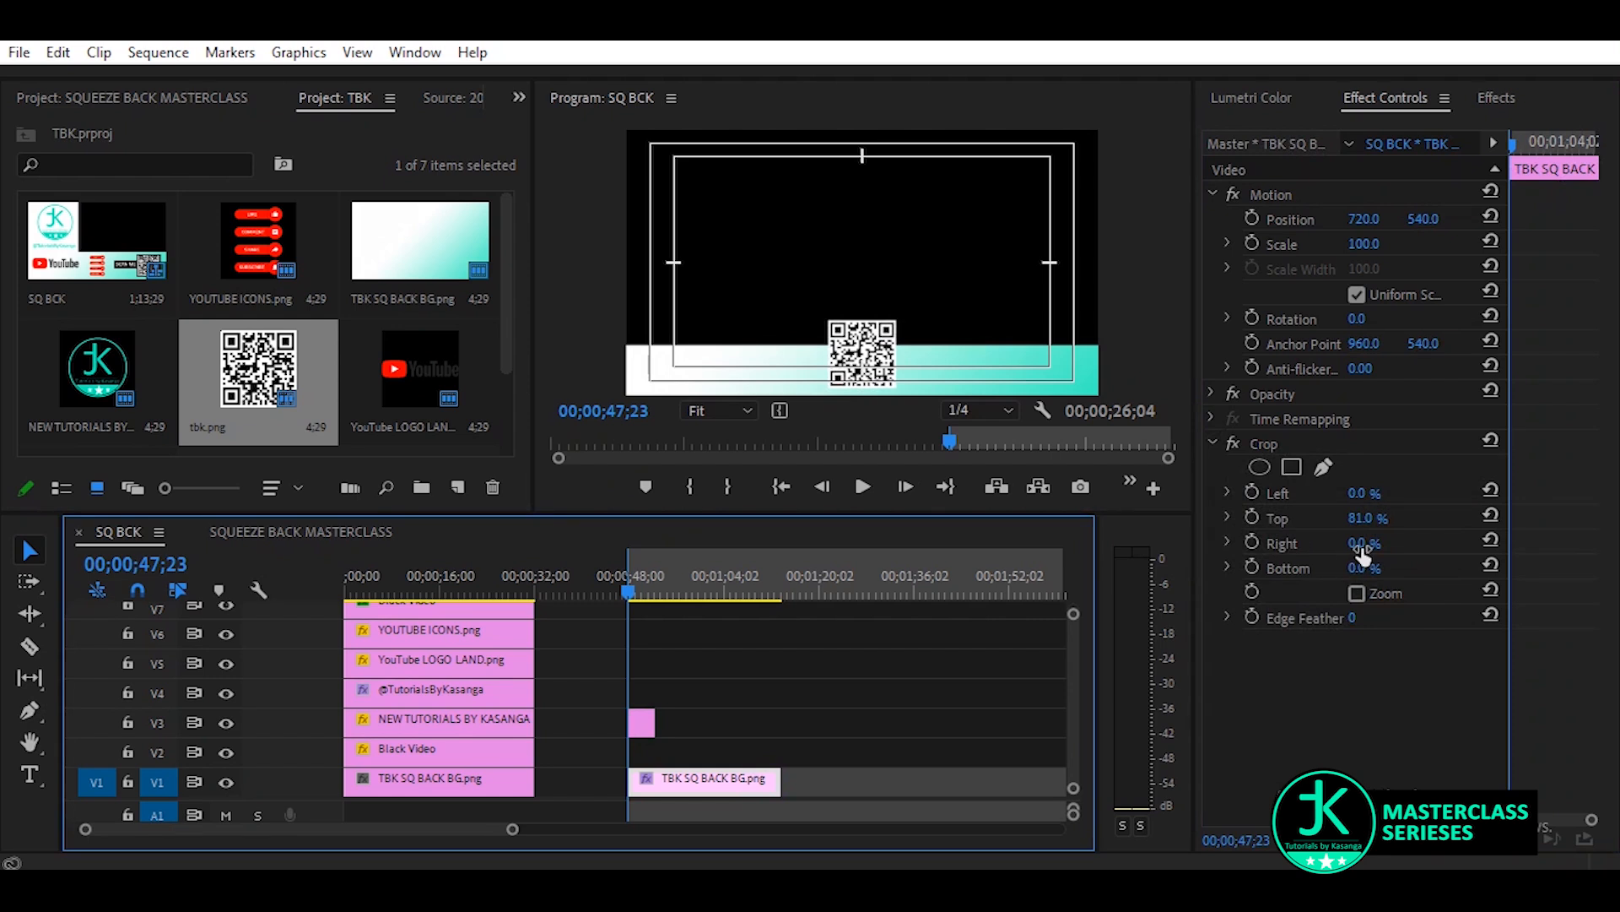
pyautogui.moveTo(1368, 523); pyautogui.dragTo(1371, 523)
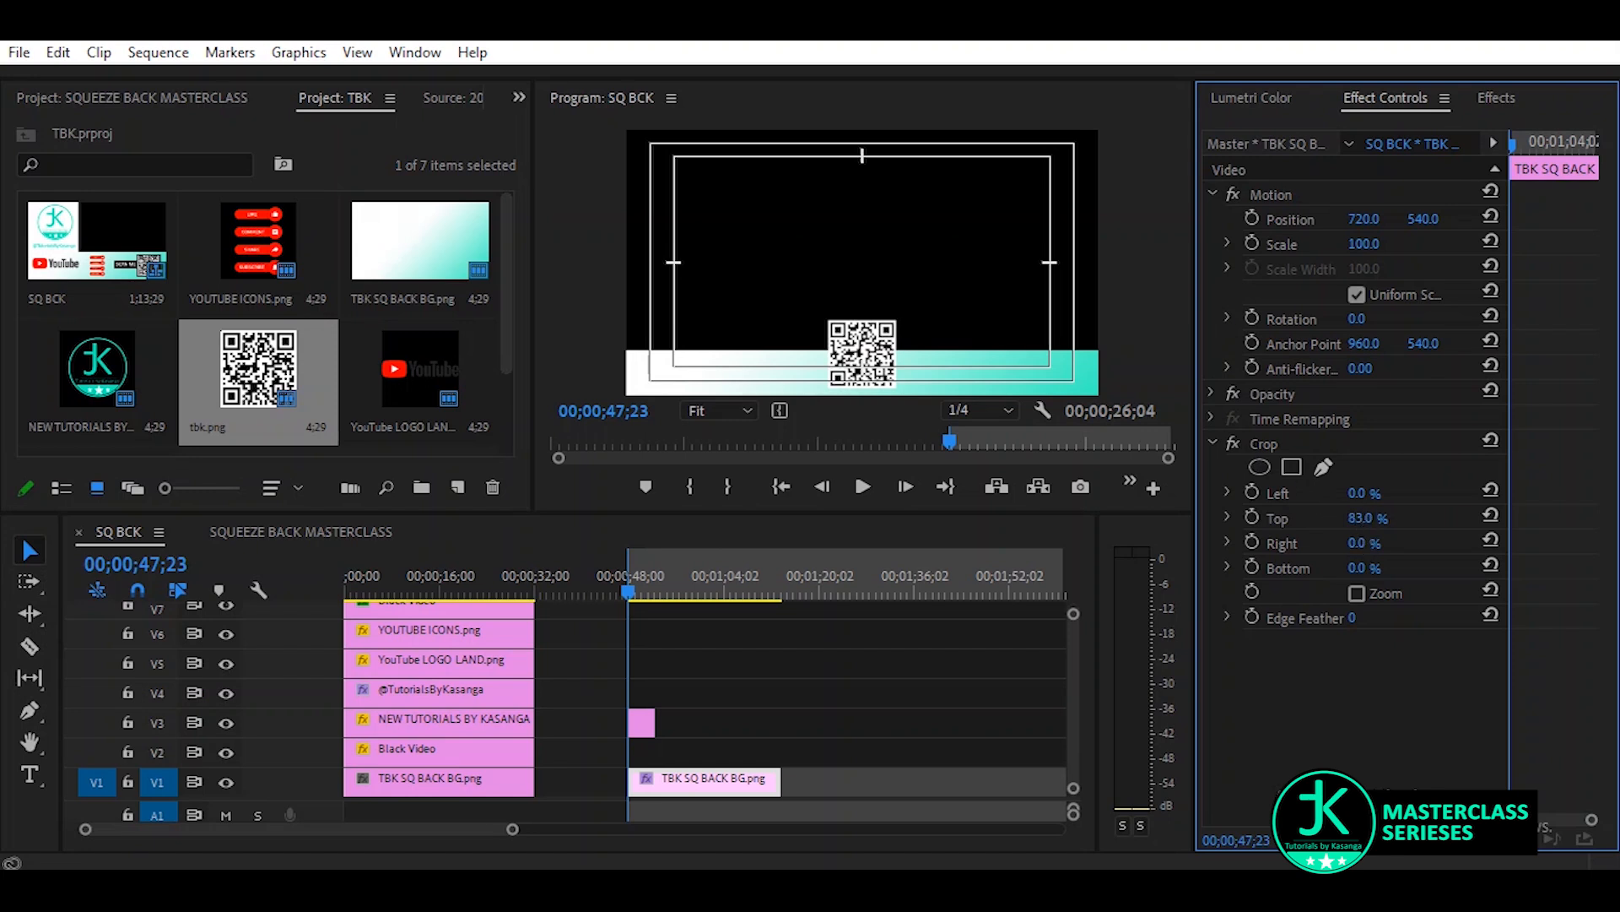
pyautogui.moveTo(1369, 523); pyautogui.dragTo(1366, 523)
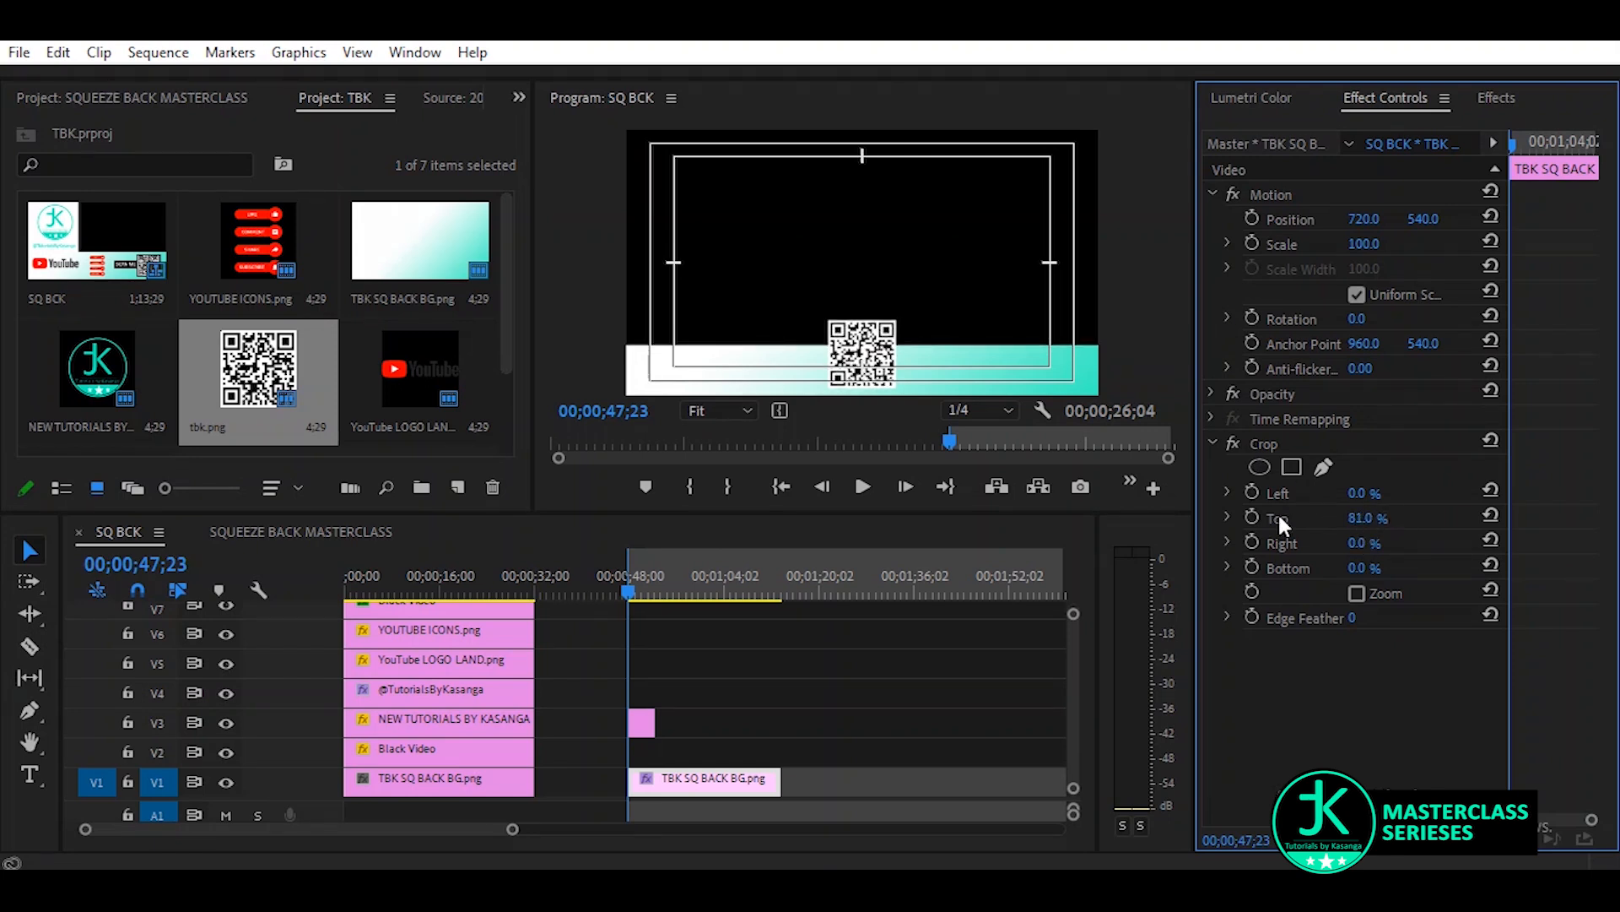
# Position the QR code at 1257, 922 near the lower-right corner of the frame
pyautogui.click(643, 722)
pyautogui.click(641, 722)
pyautogui.moveTo(1423, 219); pyautogui.dragTo(1612, 220)
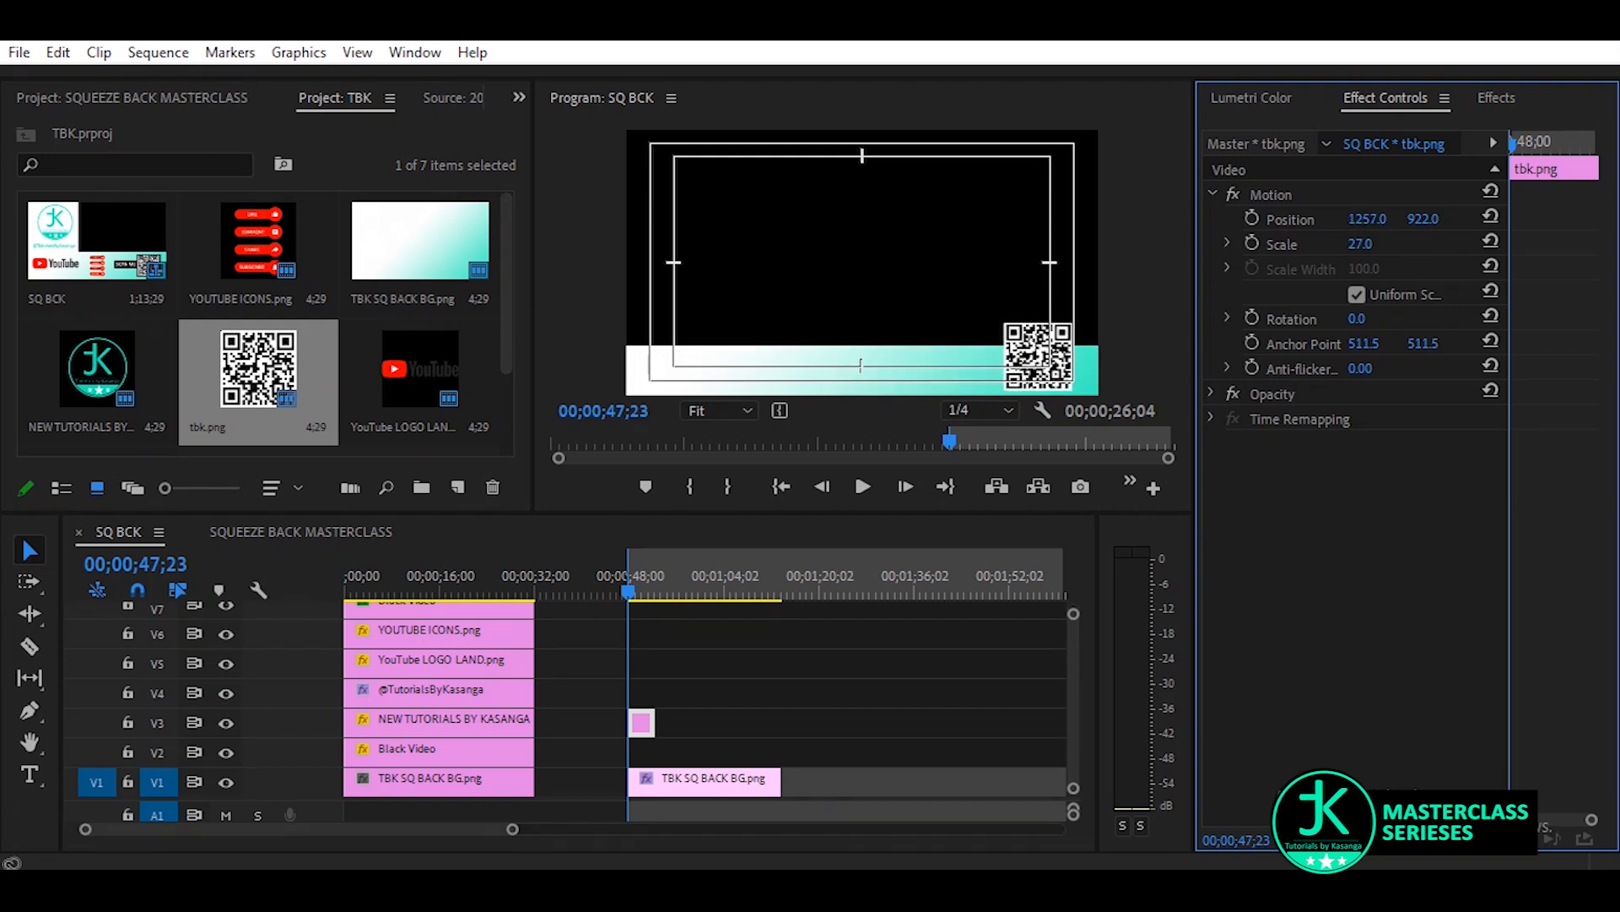
# Place Black Video on V2 between the background strip and the QR code, and apply the Crop effect to it
pyautogui.scroll(-1, 236, 342)
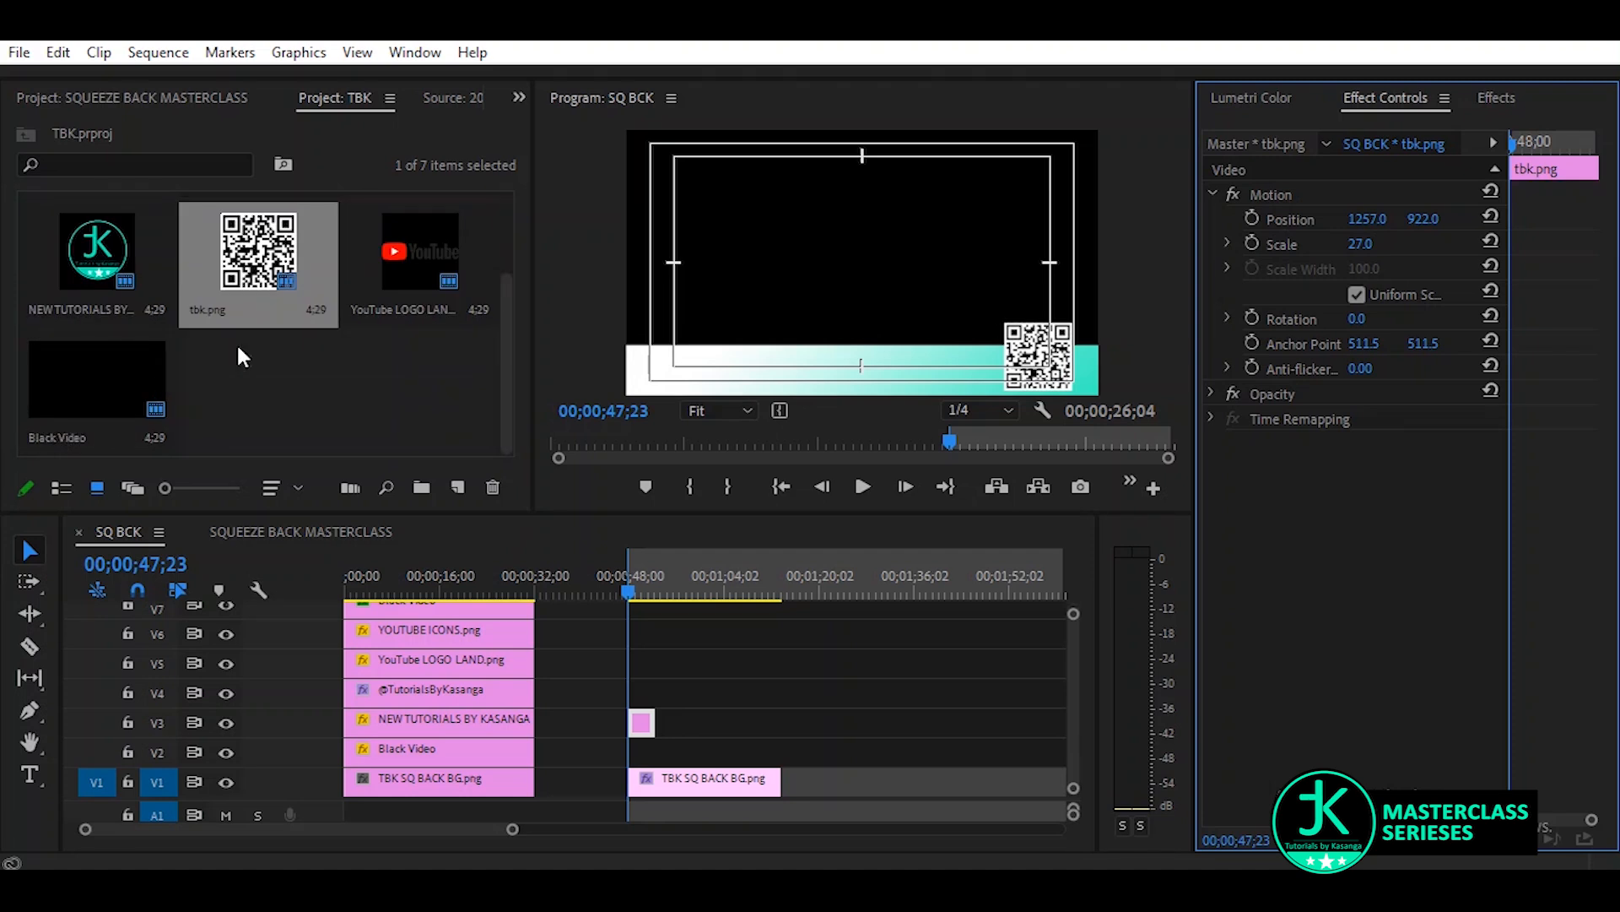
pyautogui.click(69, 431)
pyautogui.moveTo(72, 384); pyautogui.dragTo(646, 753)
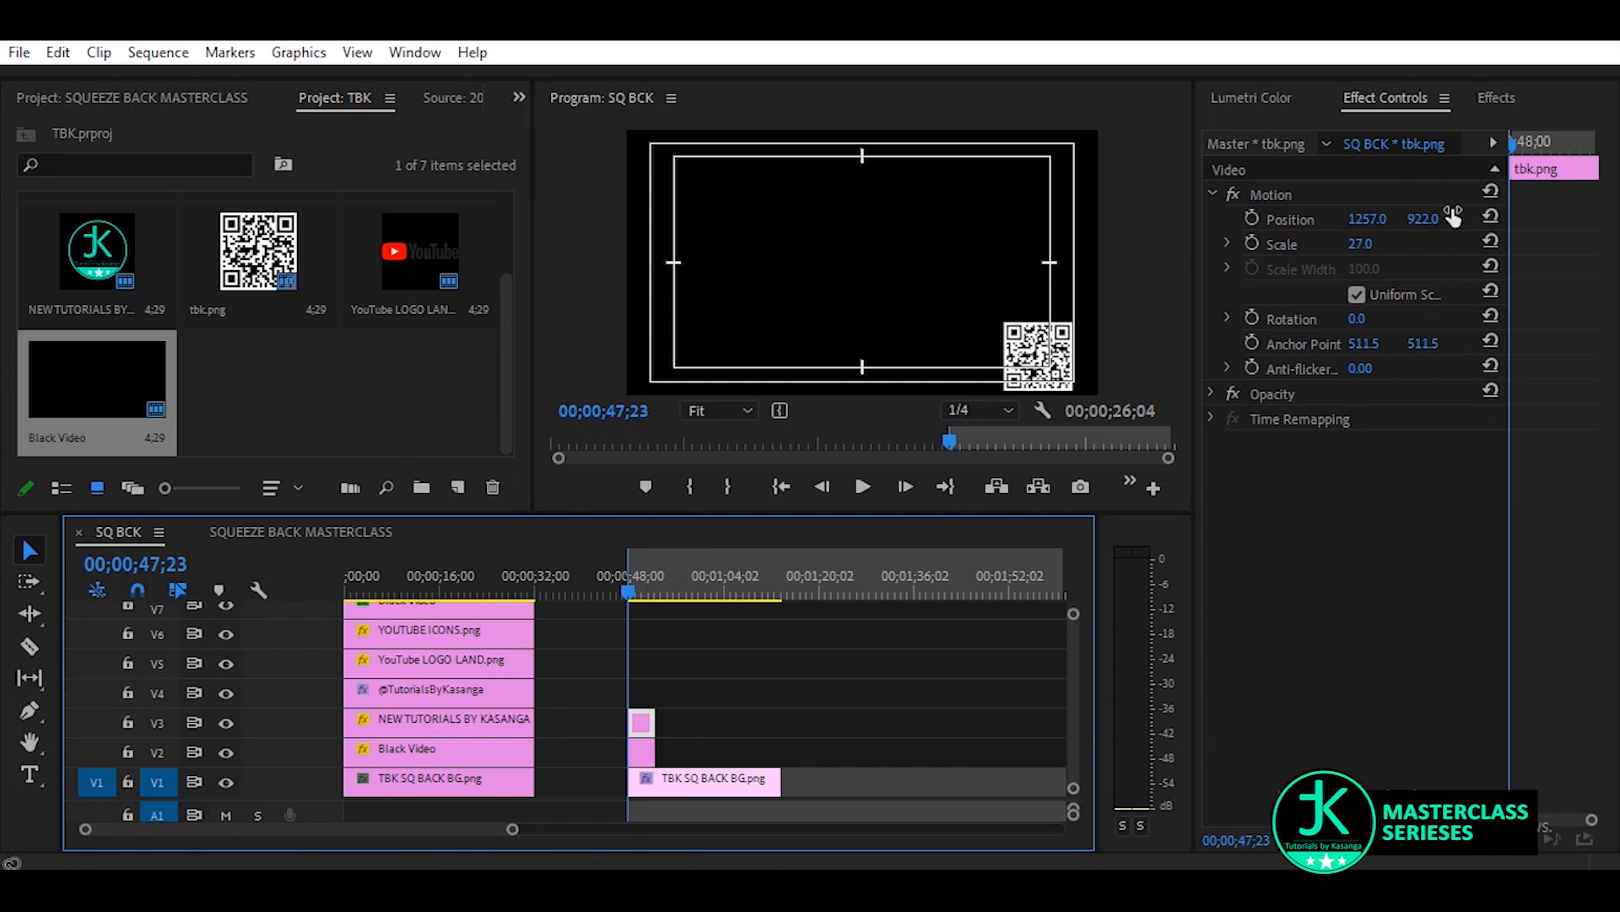
pyautogui.click(1503, 98)
pyautogui.moveTo(1301, 301); pyautogui.dragTo(646, 755)
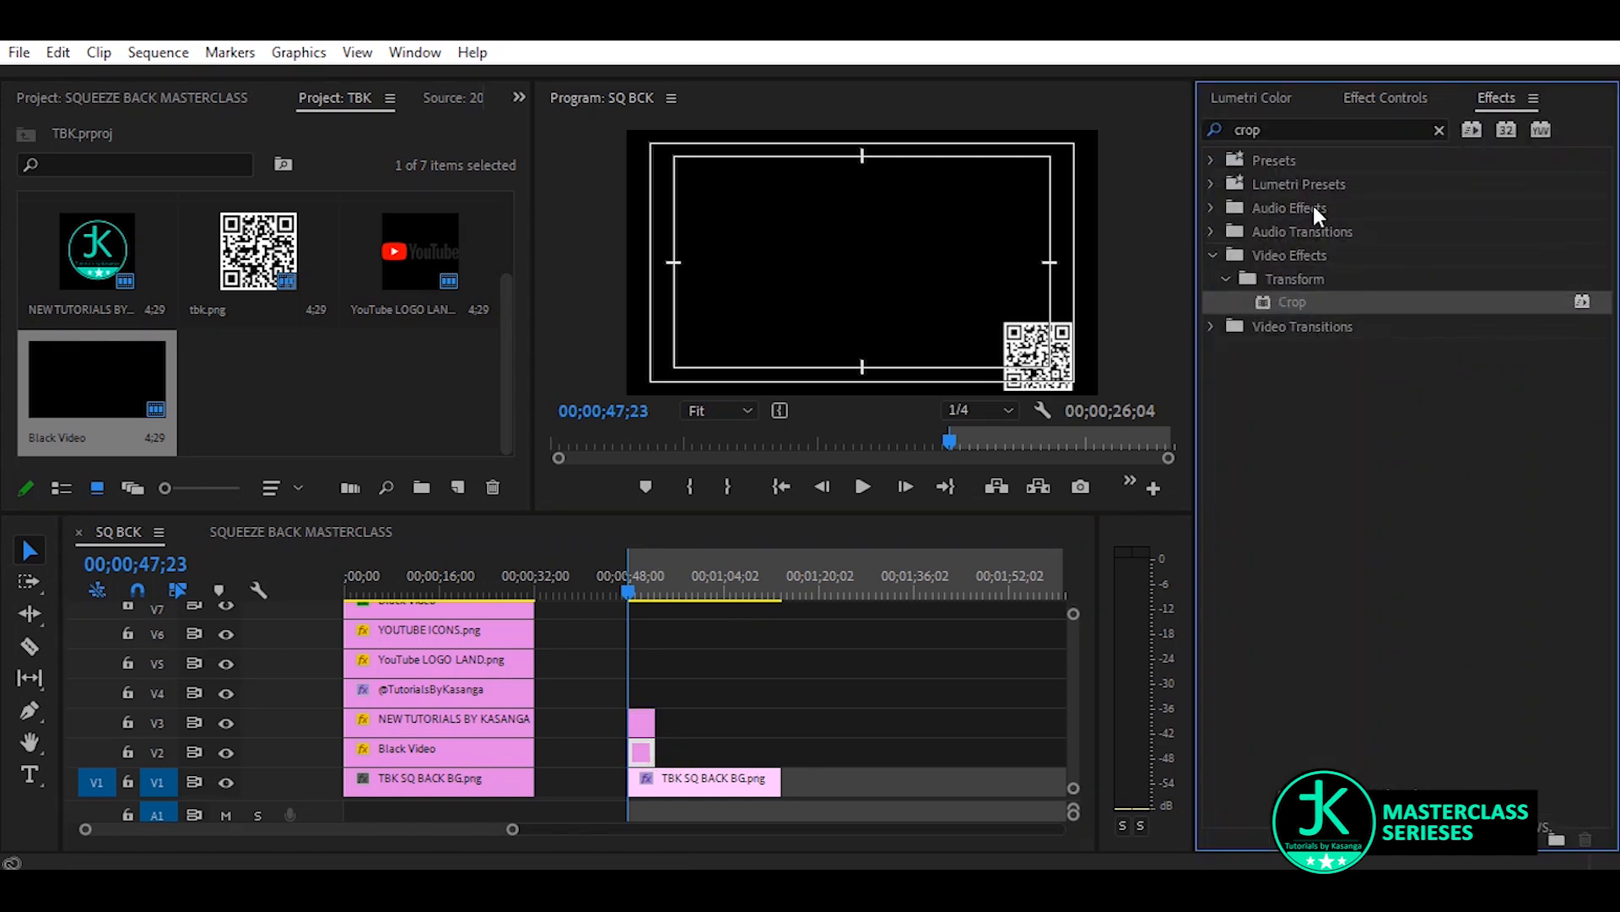
pyautogui.click(1367, 99)
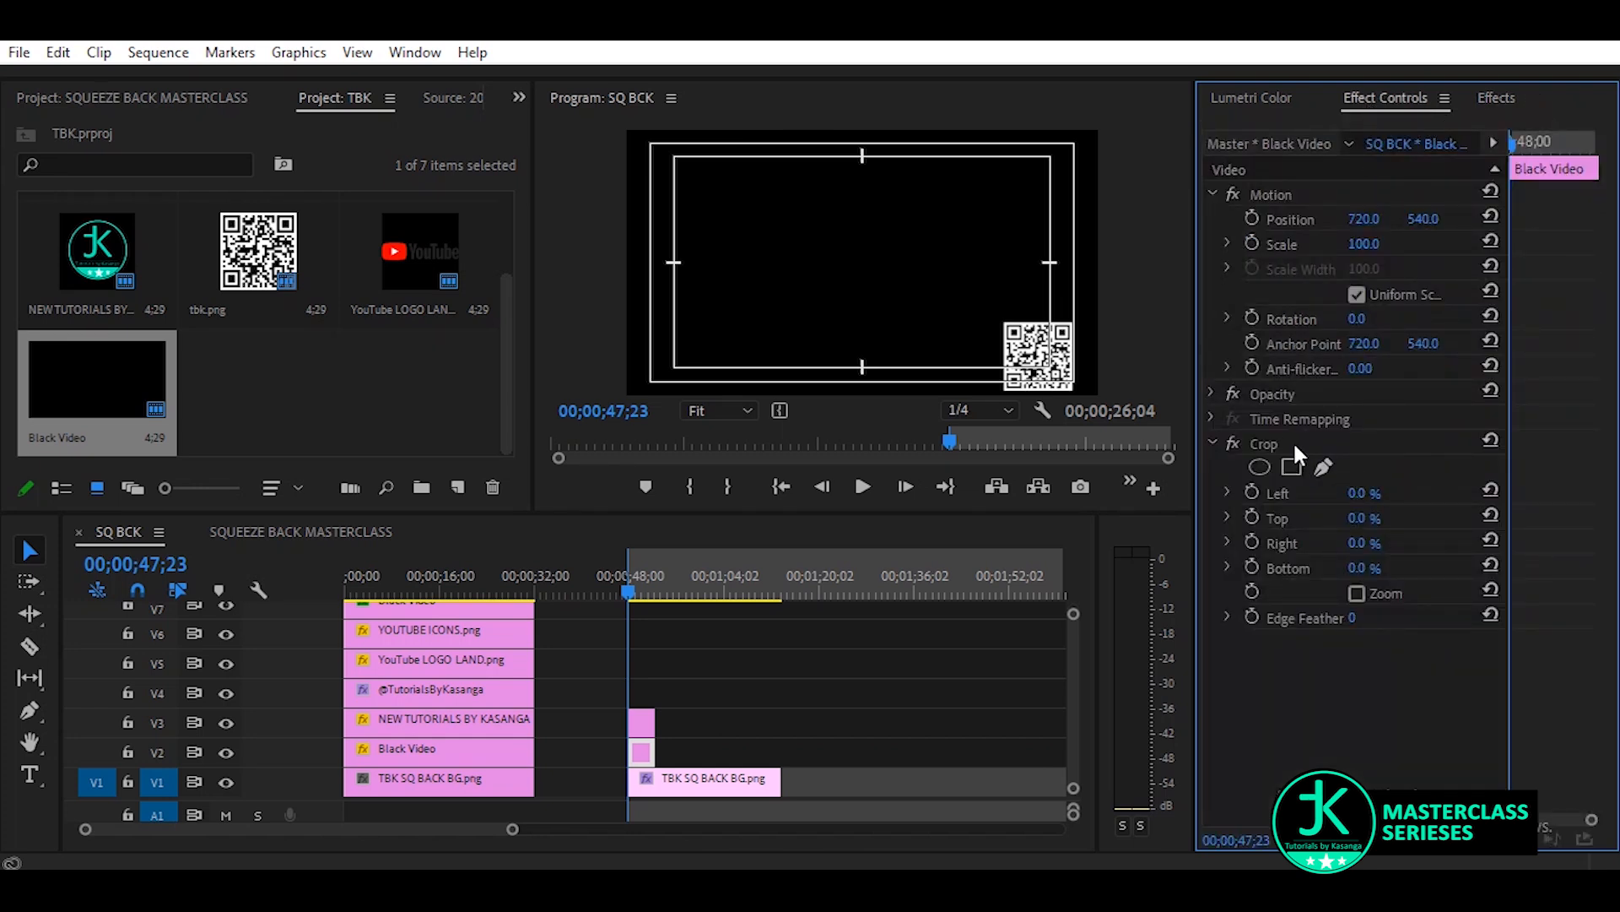
# Crop the Black Video around the QR code with left at 79%, top at 67% and right at 4%
pyautogui.moveTo(1360, 517)
pyautogui.mouseDown()
pyautogui.moveTo(1459, 517)
pyautogui.moveTo(1381, 517)
pyautogui.moveTo(1358, 543)
pyautogui.mouseUp()
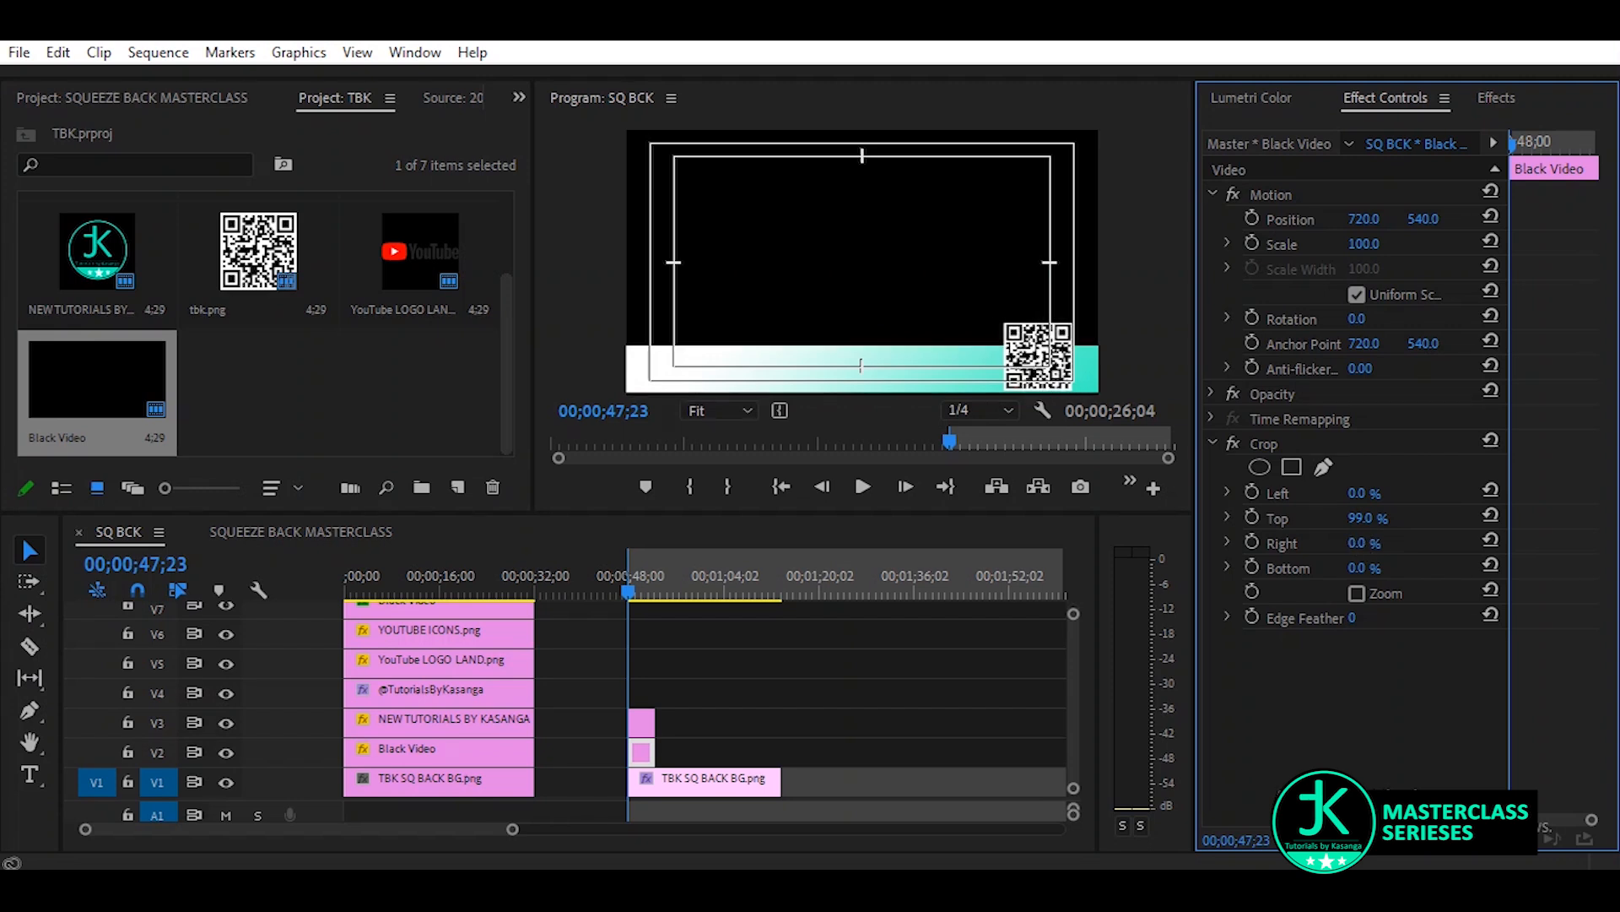
pyautogui.click(1490, 514)
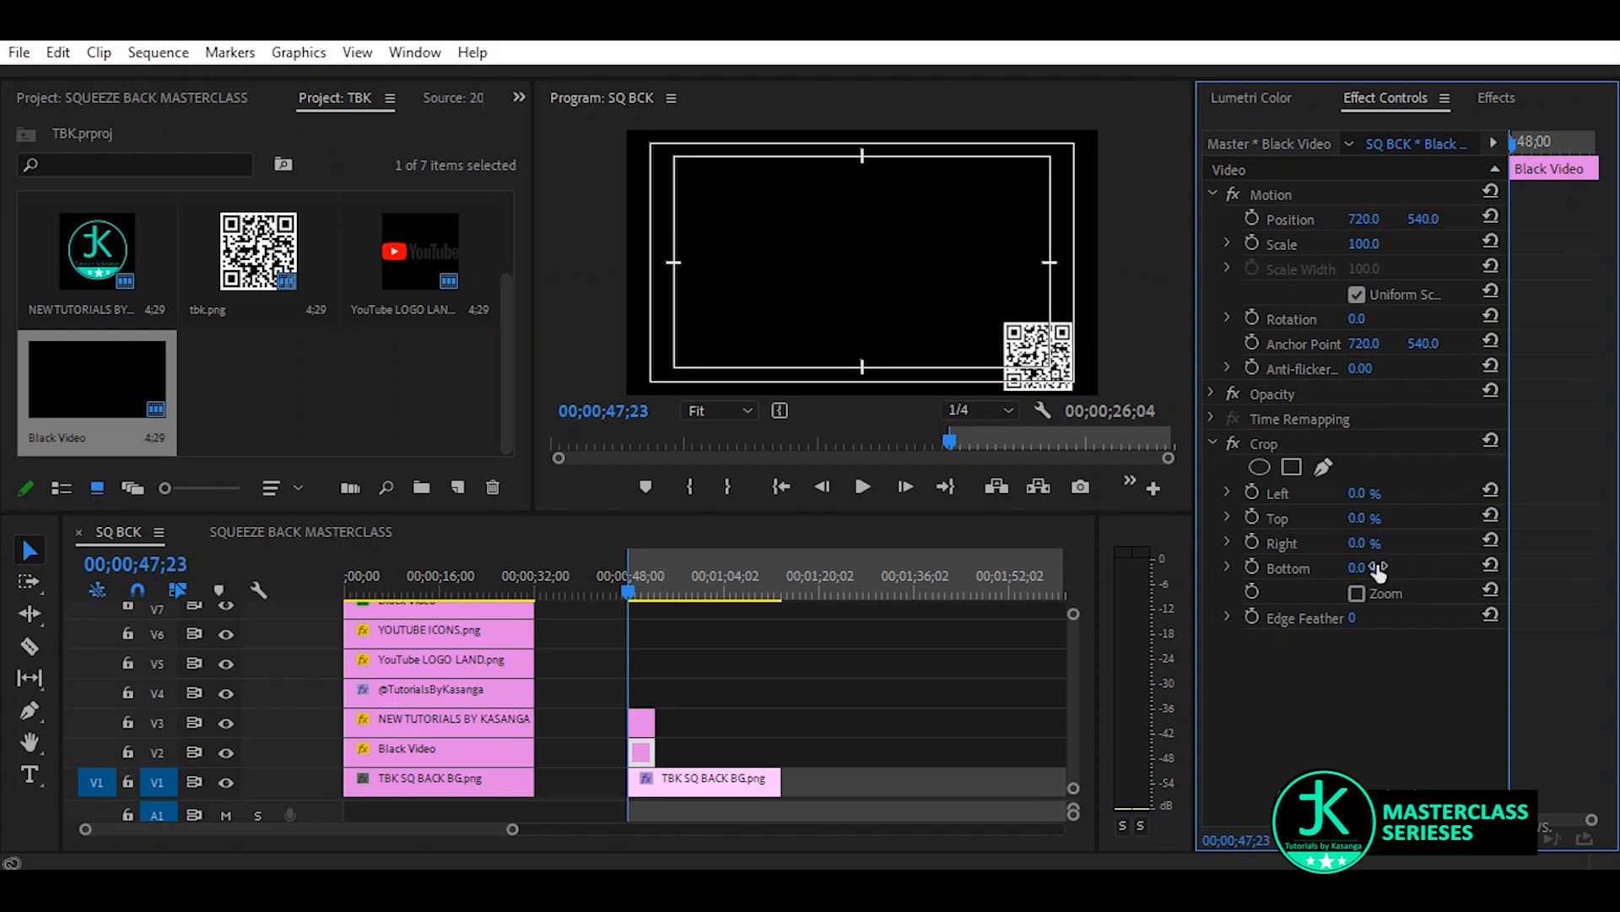
pyautogui.moveTo(1360, 568)
pyautogui.mouseDown()
pyautogui.moveTo(1384, 568)
pyautogui.moveTo(1356, 568)
pyautogui.moveTo(1363, 519)
pyautogui.moveTo(1445, 519)
pyautogui.moveTo(1383, 519)
pyautogui.moveTo(1368, 543)
pyautogui.moveTo(1381, 553)
pyautogui.mouseUp()
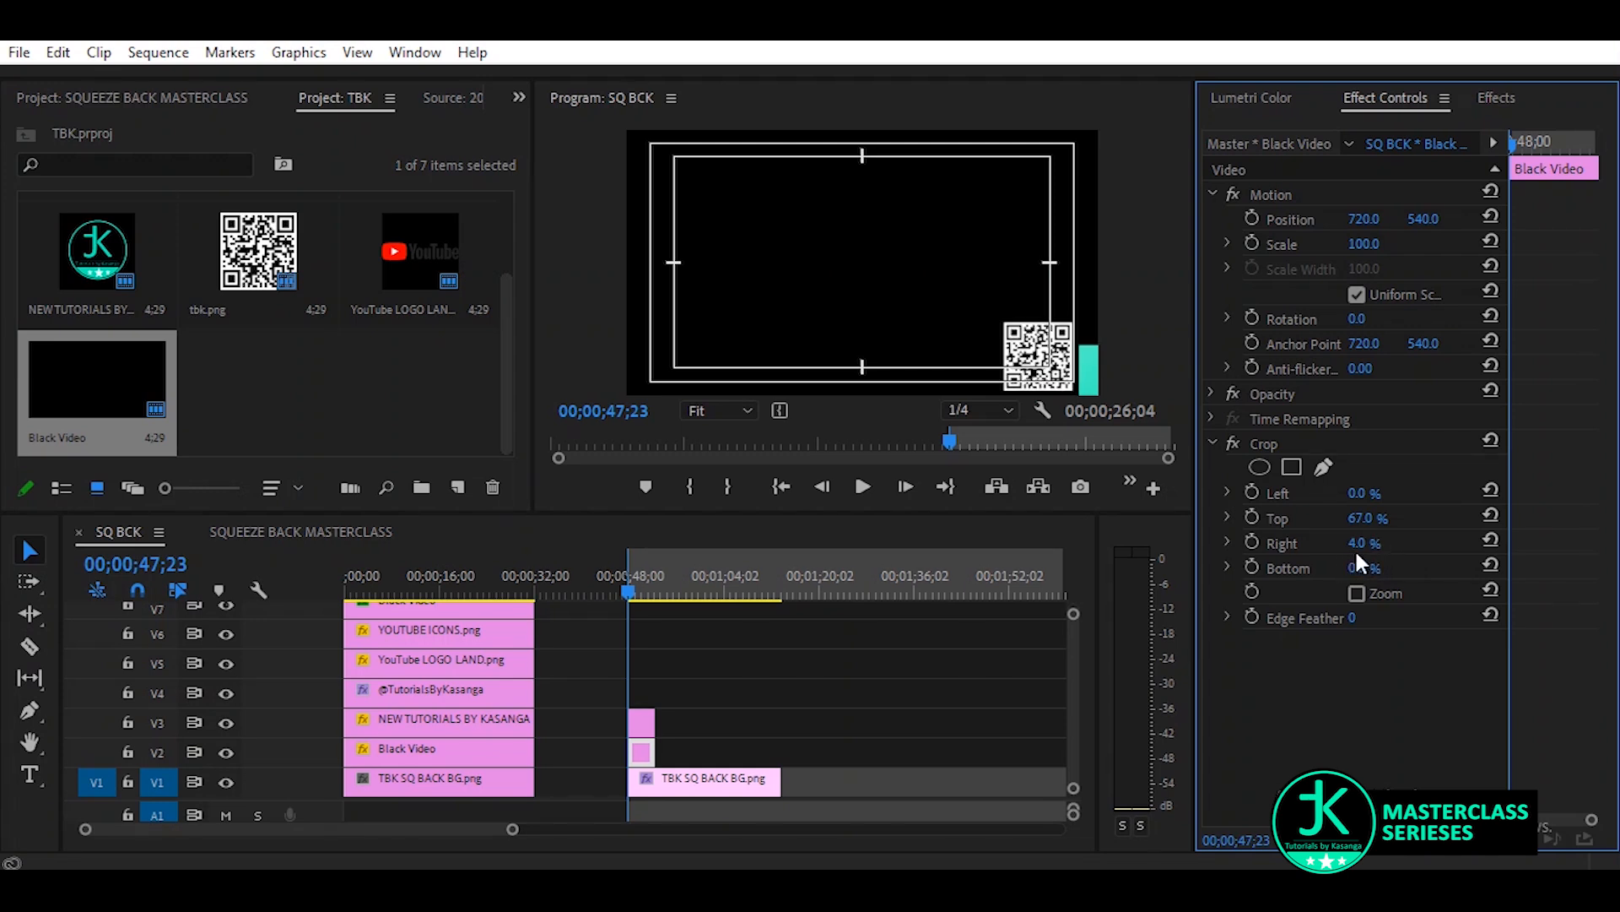
pyautogui.moveTo(1356, 494); pyautogui.dragTo(1532, 494)
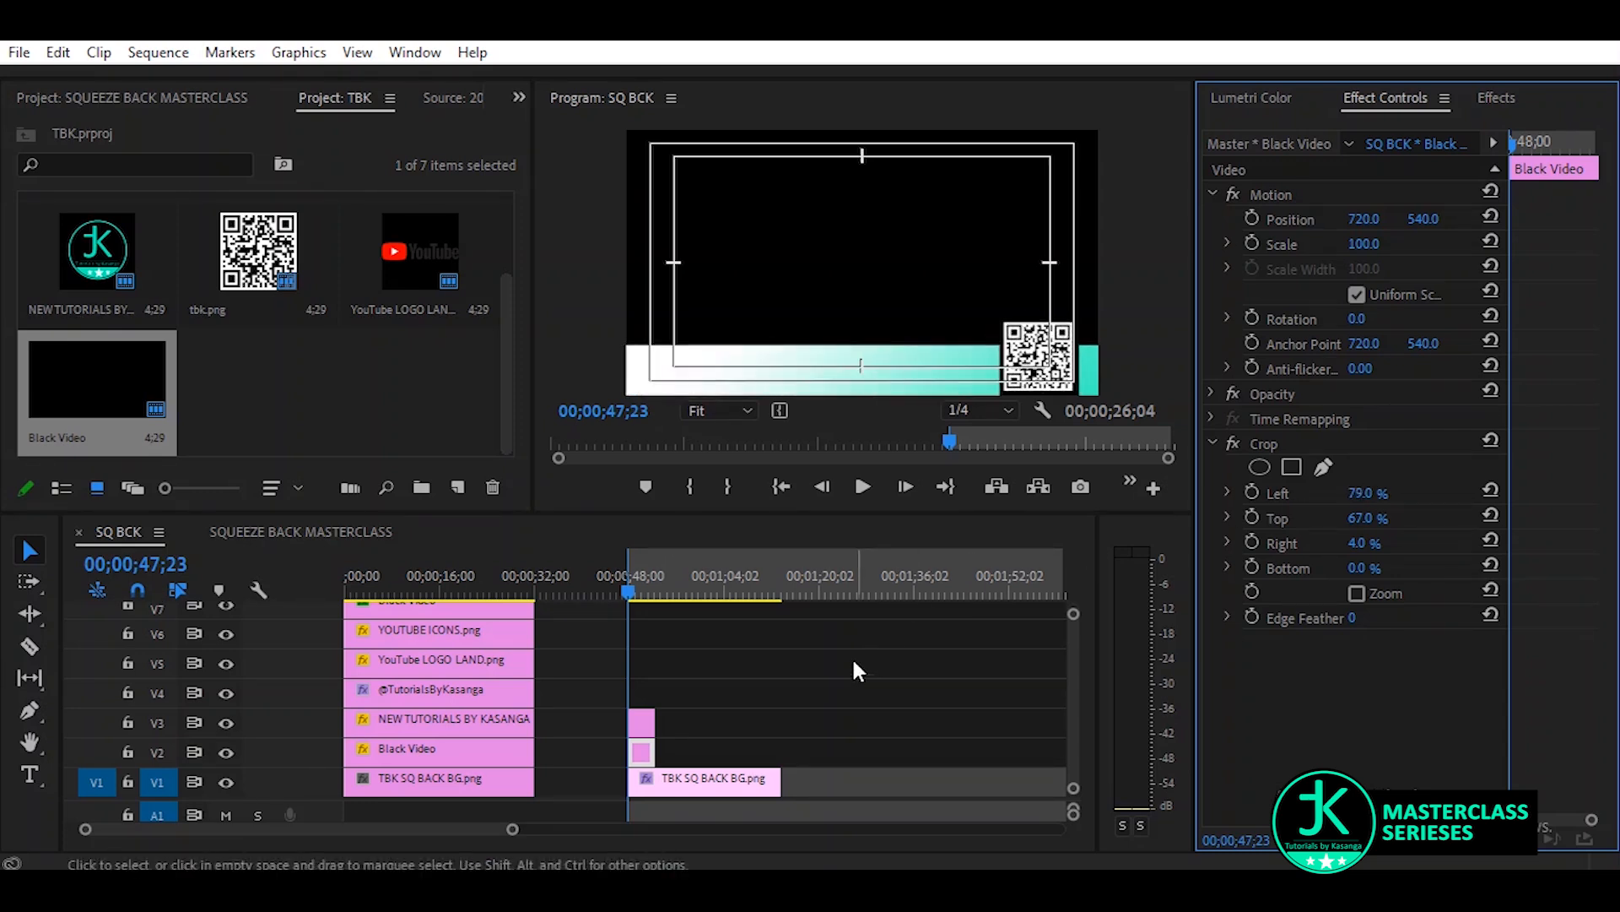
# Shift the three new clips up one track and place an uncropped TBK SQ BACK BG.png beneath them on V1
pyautogui.click(725, 704)
pyautogui.moveTo(725, 704); pyautogui.dragTo(686, 755)
pyautogui.click(696, 711)
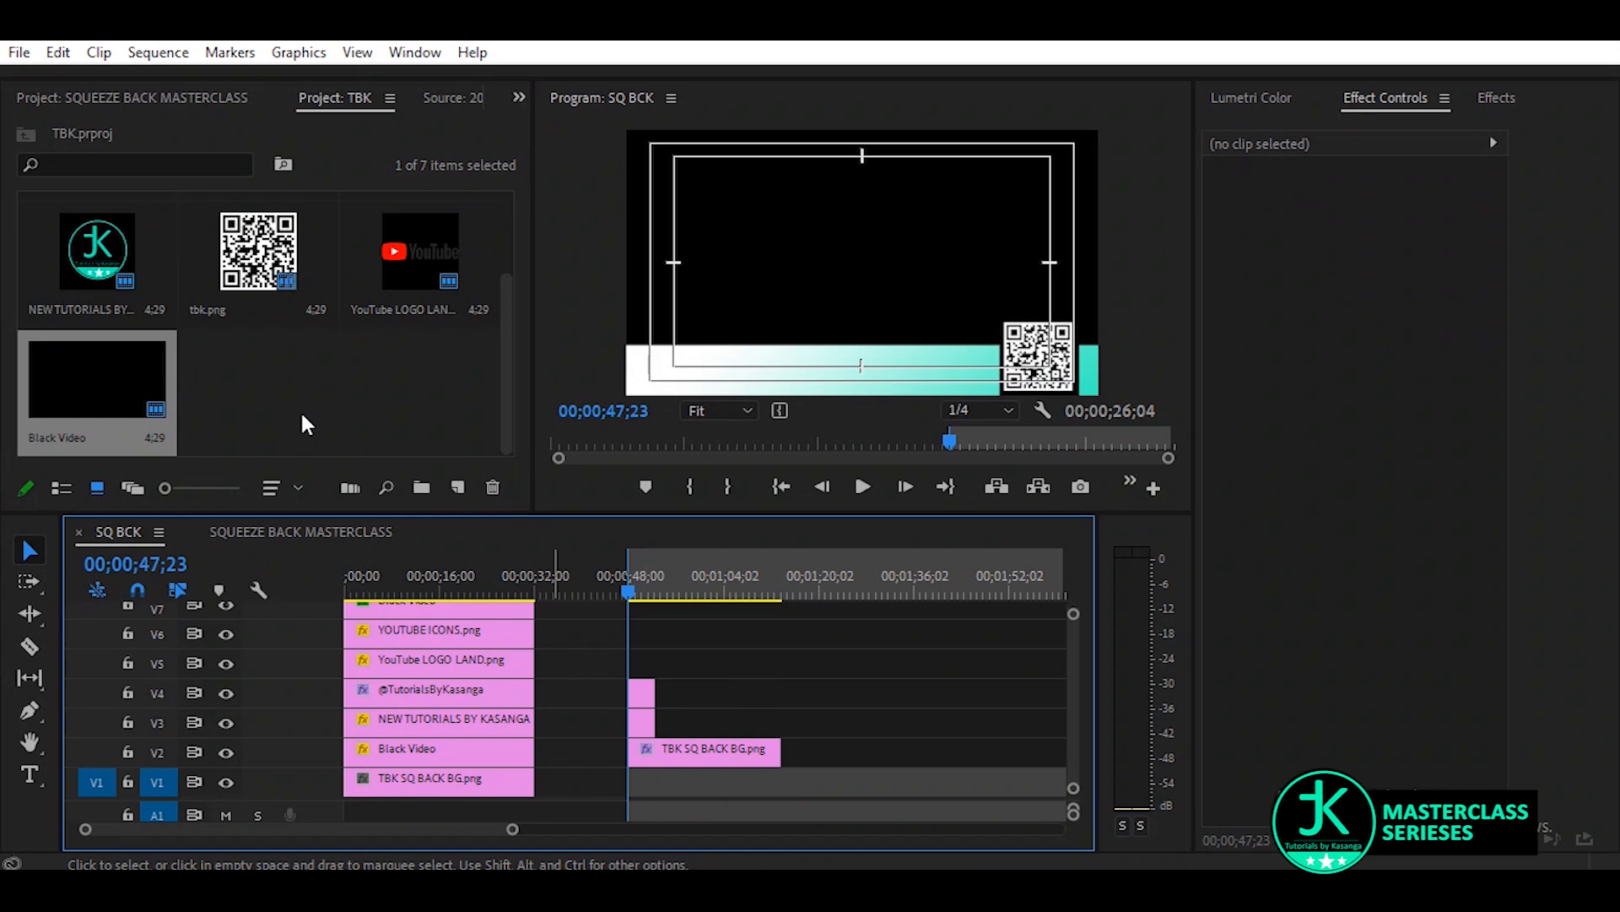
pyautogui.click(277, 346)
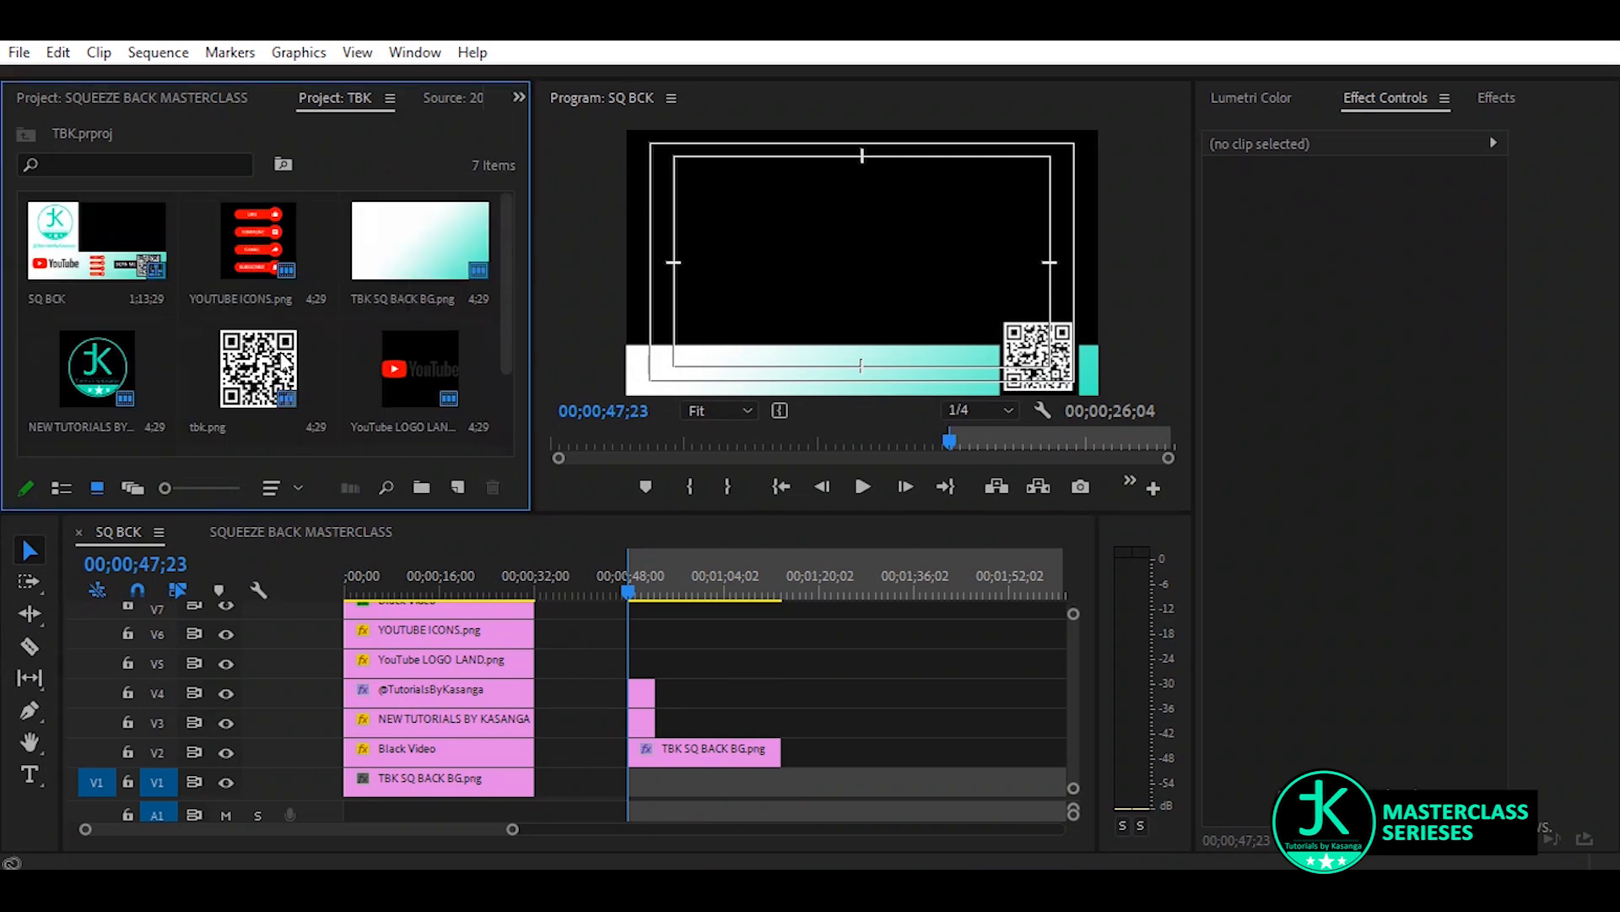
pyautogui.click(391, 242)
pyautogui.moveTo(442, 238); pyautogui.dragTo(629, 781)
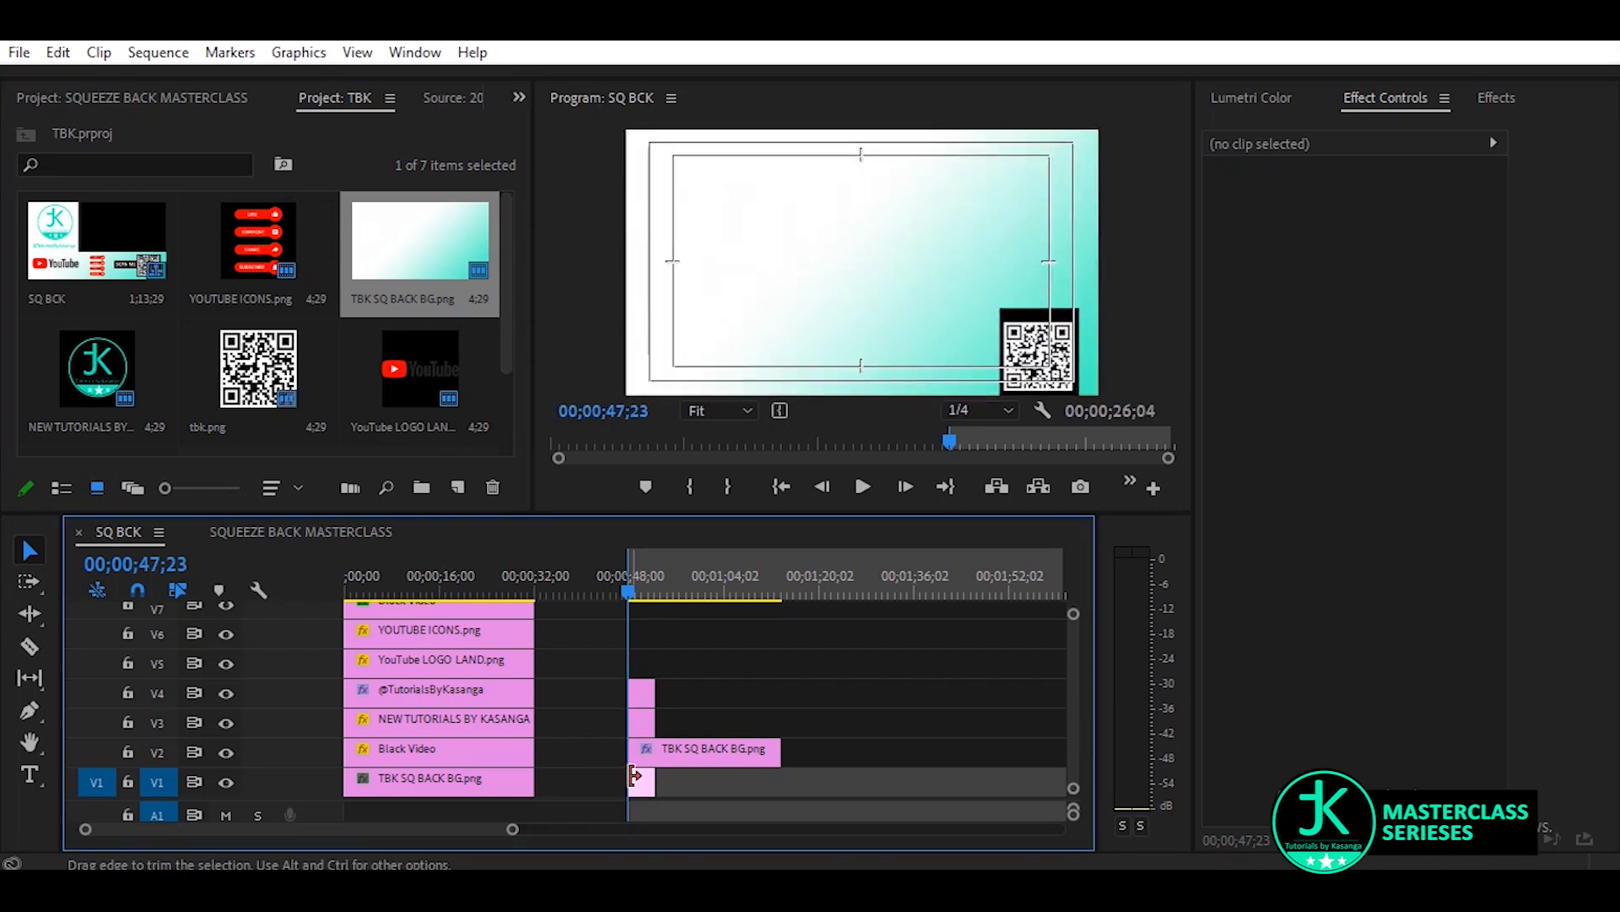
# Tighten the black frame around the QR code with a top crop of 71% and a horizontal position of 718
pyautogui.click(642, 726)
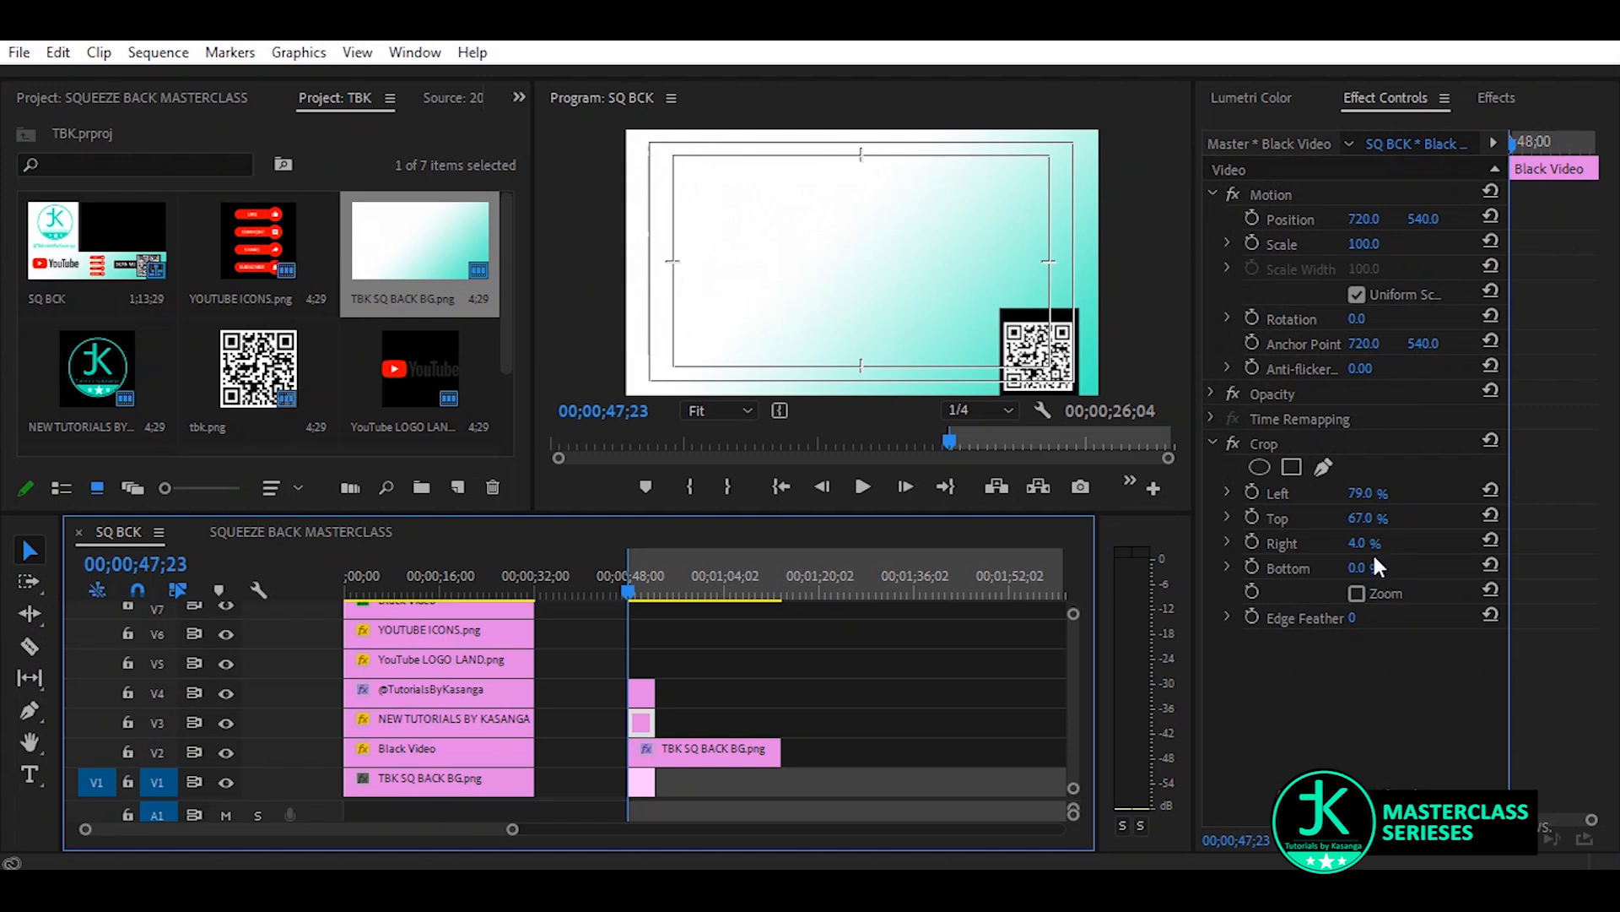
pyautogui.click(1379, 525)
pyautogui.moveTo(1379, 525); pyautogui.dragTo(1382, 525)
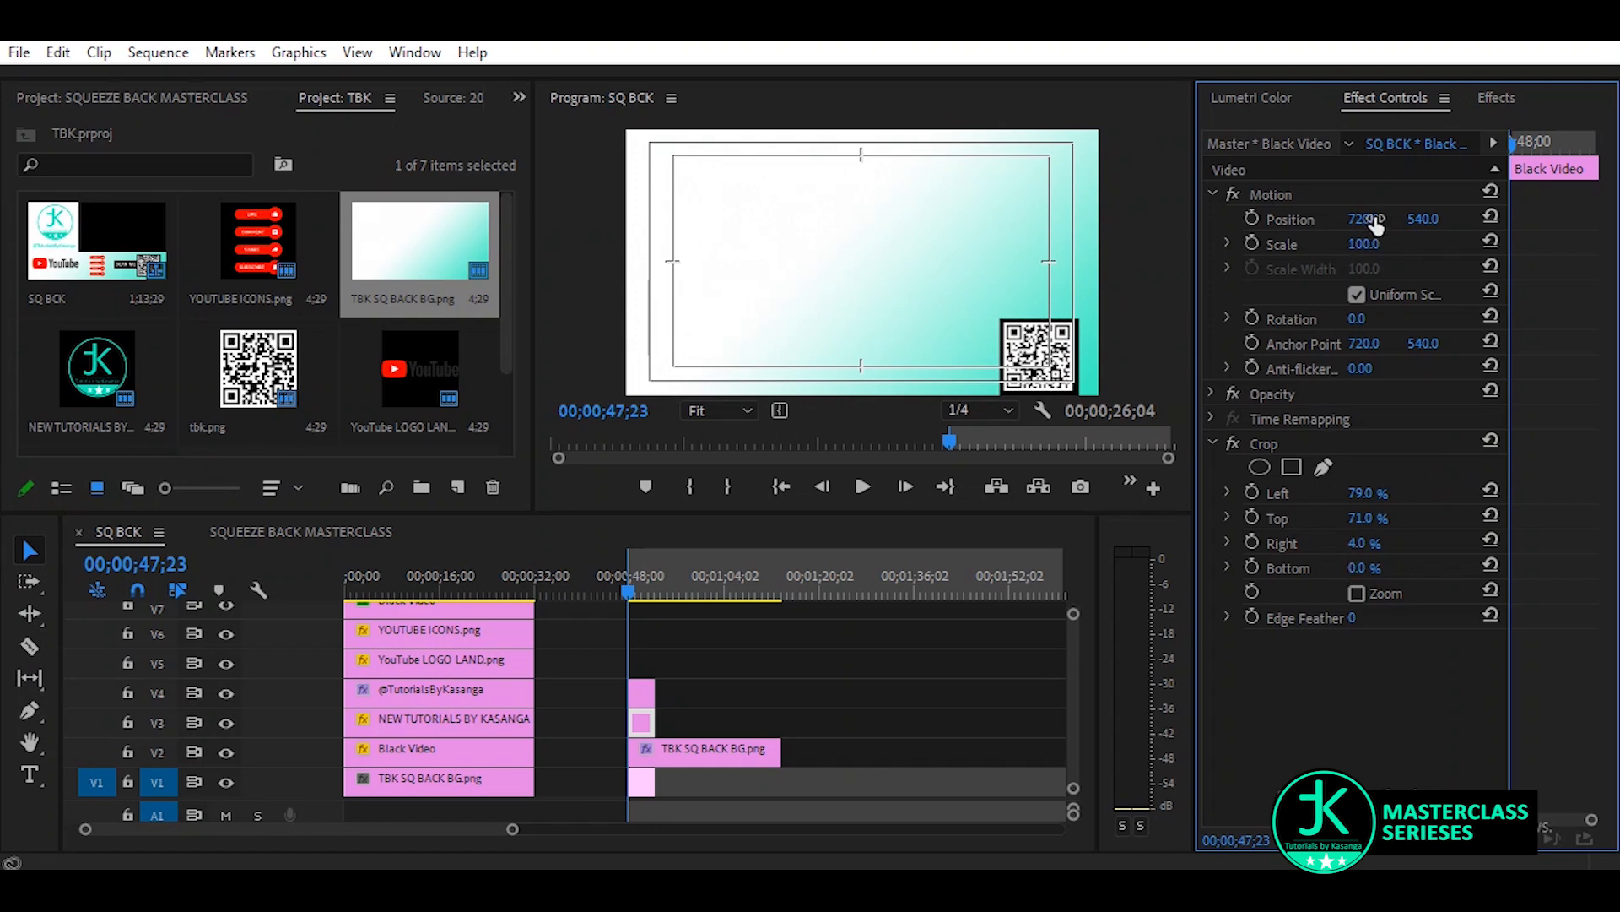
pyautogui.moveTo(1364, 219)
pyautogui.mouseDown()
pyautogui.moveTo(1336, 219)
pyautogui.moveTo(1362, 220)
pyautogui.mouseUp()
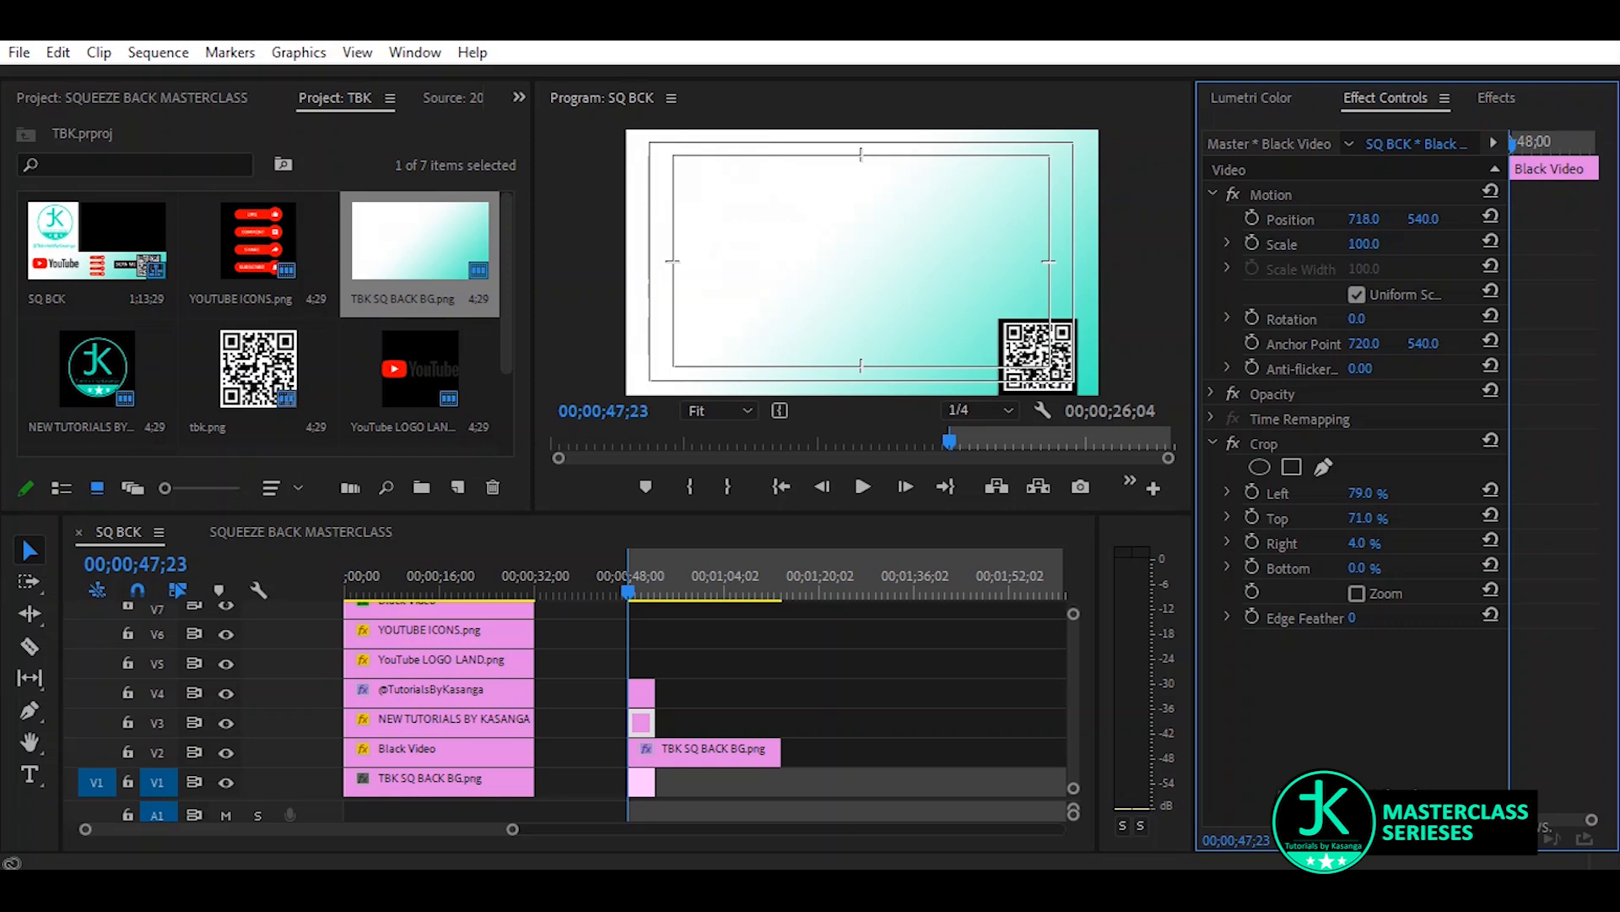
# Move the new QR code clip from V4 up to V5 and hide the V1 background track
pyautogui.click(641, 697)
pyautogui.moveTo(641, 698); pyautogui.dragTo(641, 665)
pyautogui.click(645, 786)
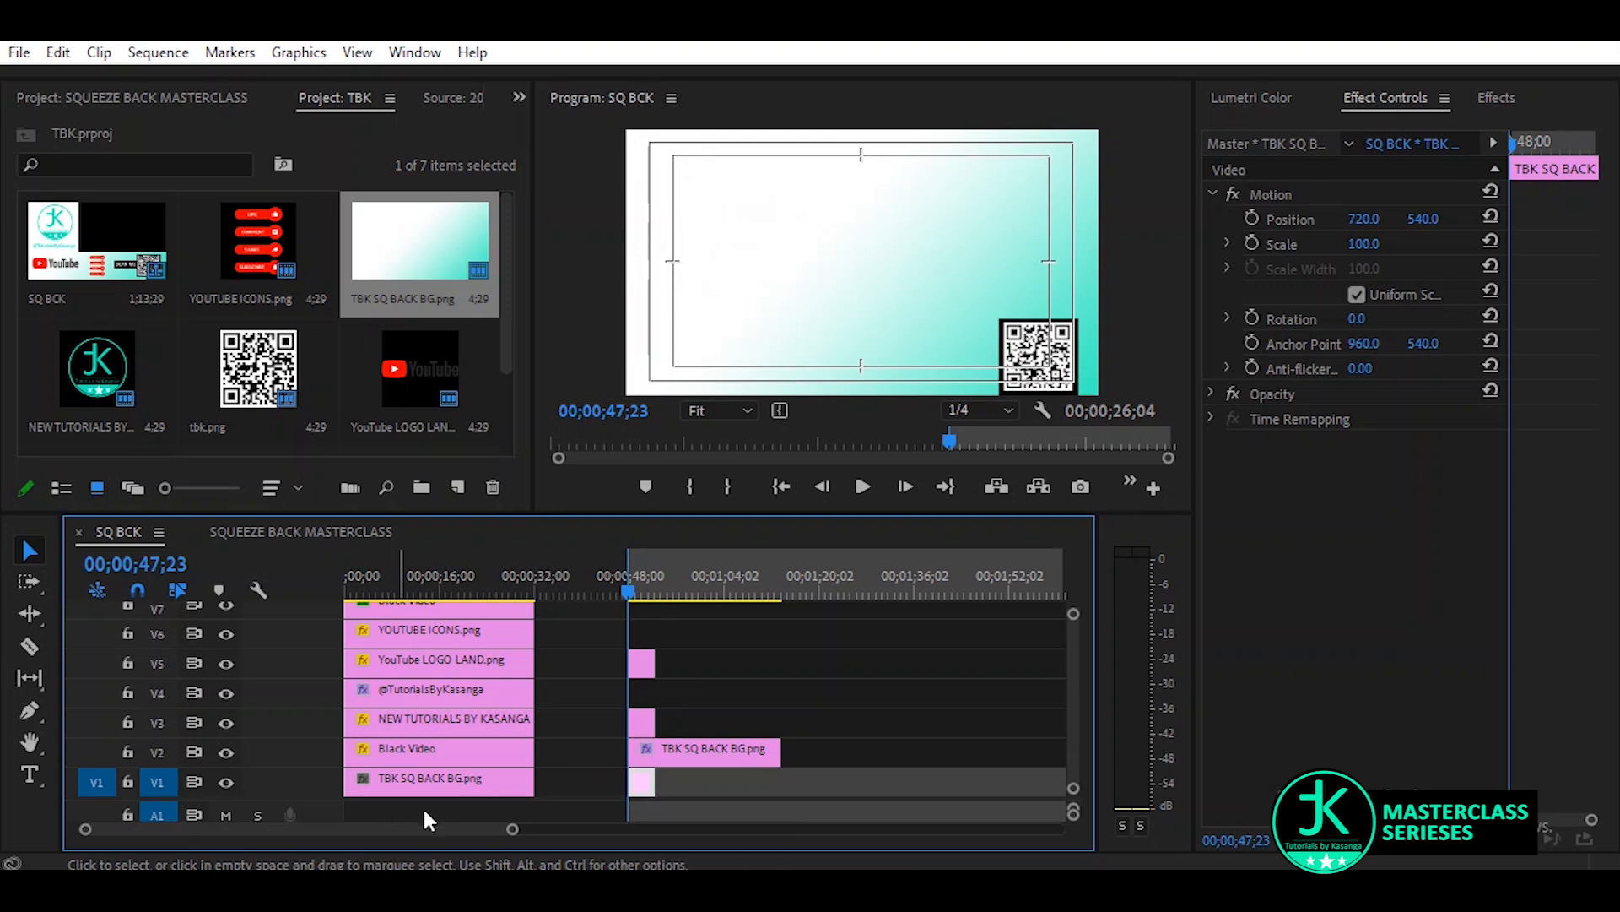
pyautogui.click(226, 782)
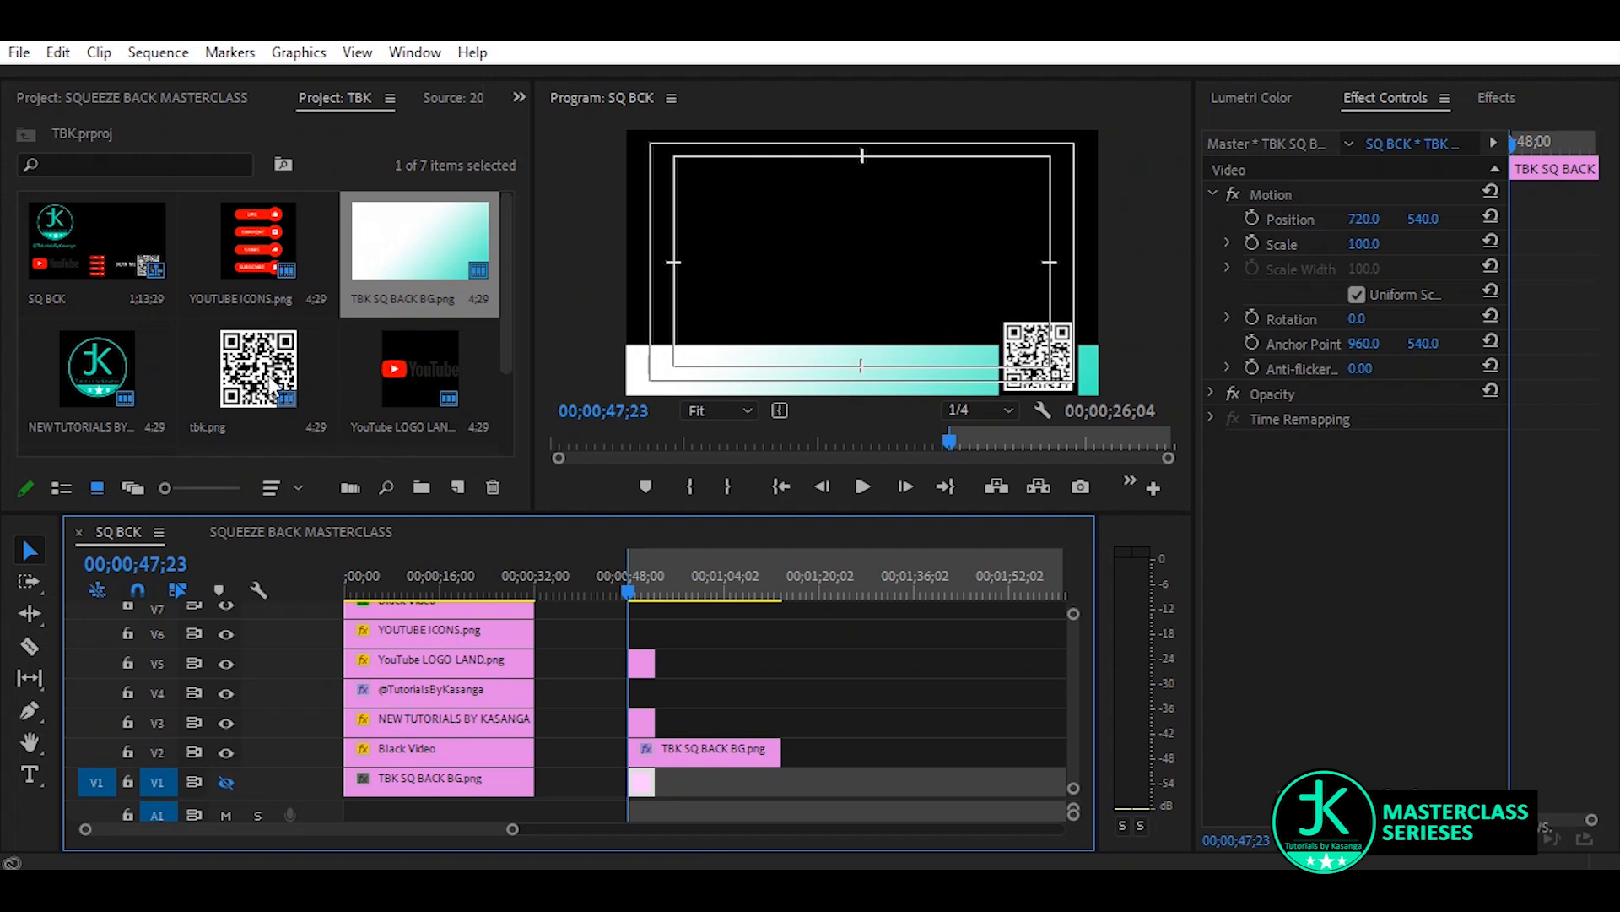
# Place another Black Video on V4 beneath the QR code clip and apply the Crop effect to it
pyautogui.scroll(-2, 276, 358)
pyautogui.click(43, 389)
pyautogui.moveTo(43, 389); pyautogui.dragTo(642, 713)
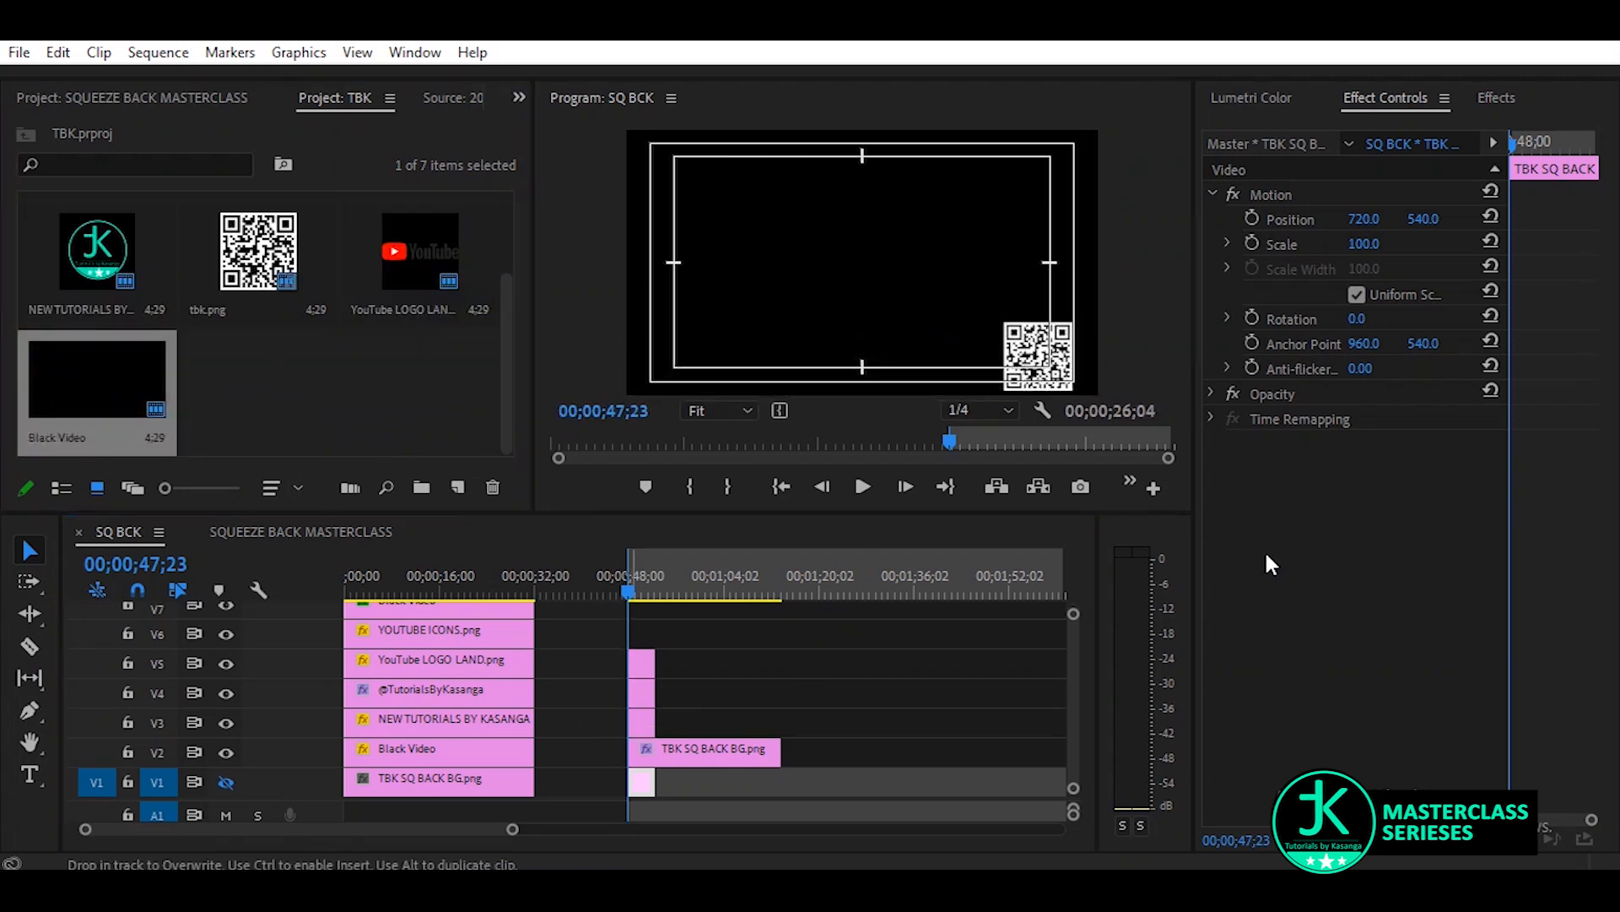
pyautogui.click(1507, 98)
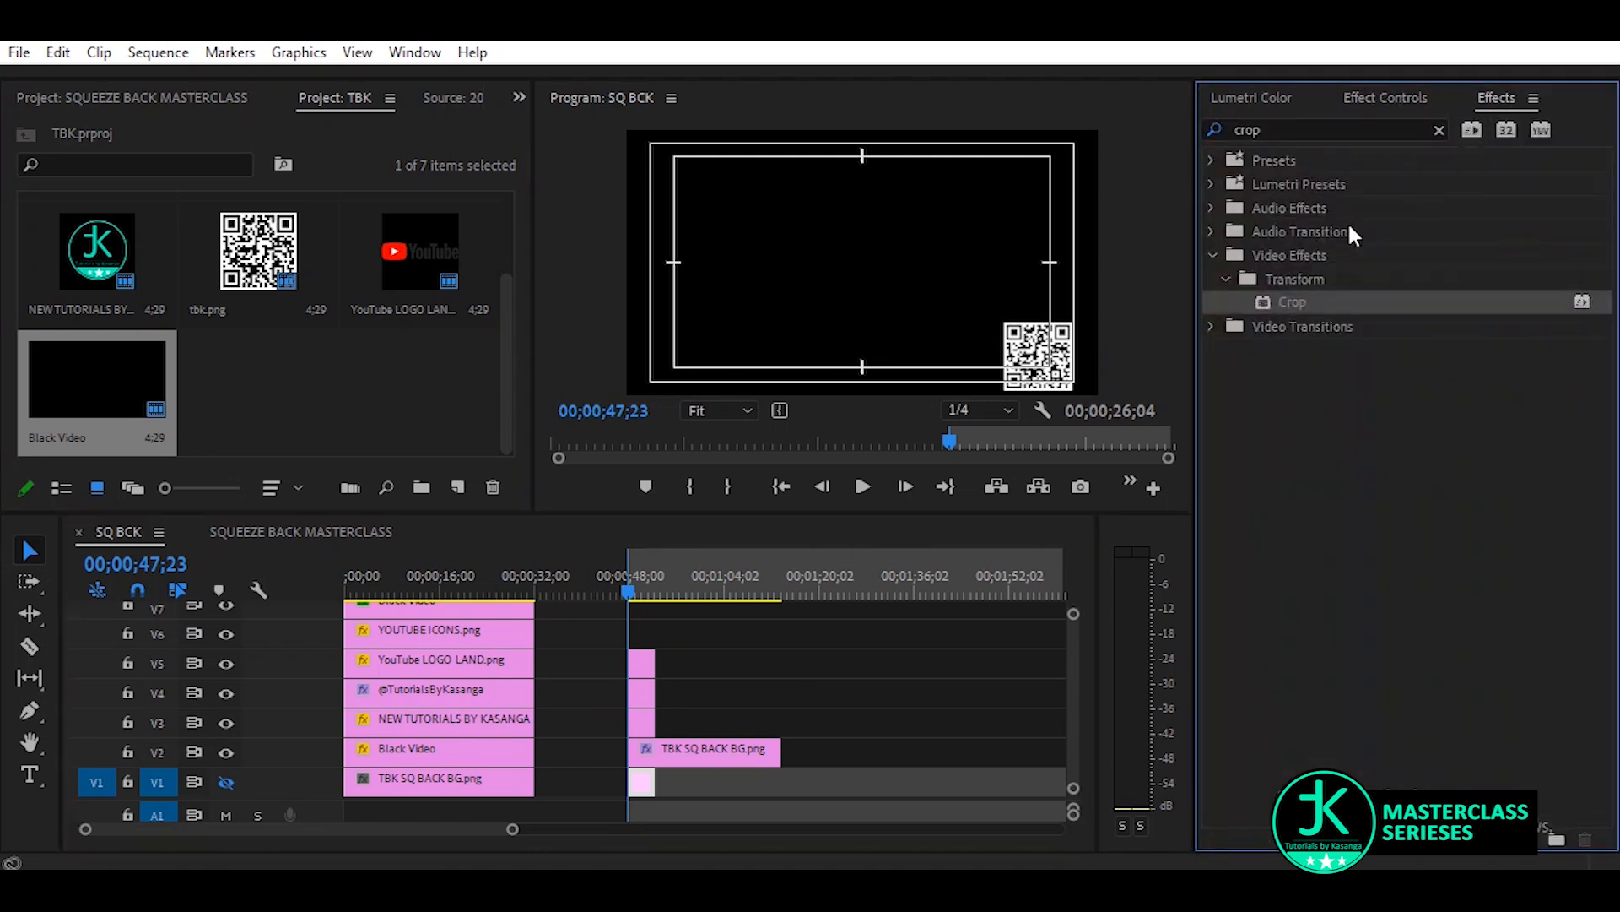
pyautogui.moveTo(1288, 297); pyautogui.dragTo(647, 696)
# Crop the V4 Black Video to left 62%, top 82%, right 9% and bottom 8%, with a vertical position of 577
pyautogui.click(1404, 93)
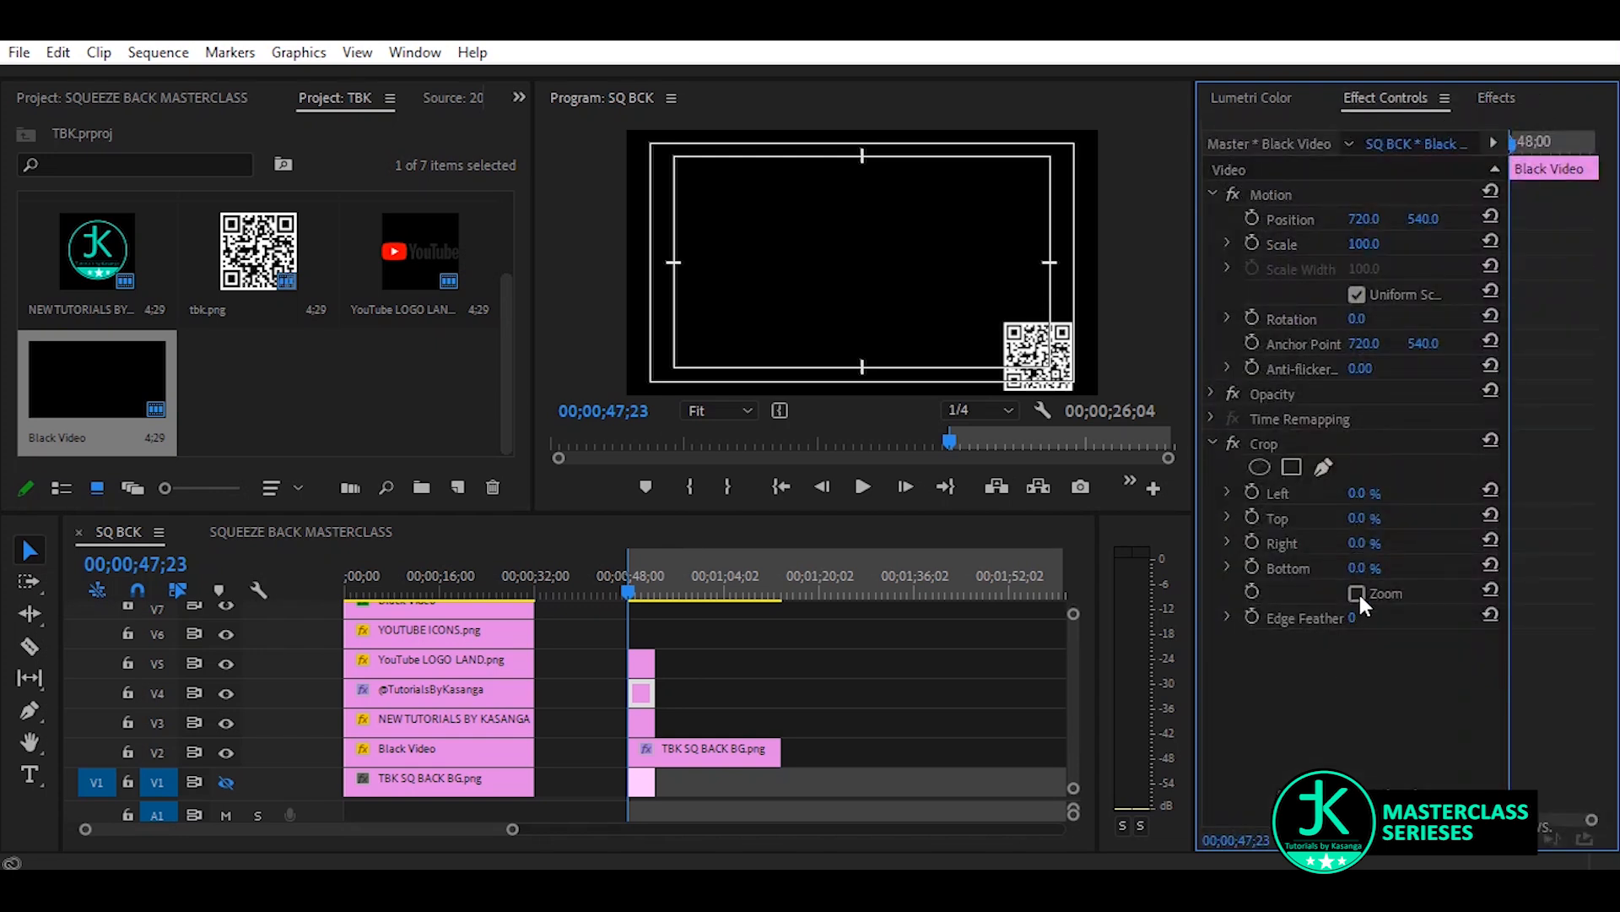
pyautogui.moveTo(1359, 525); pyautogui.dragTo(1364, 567)
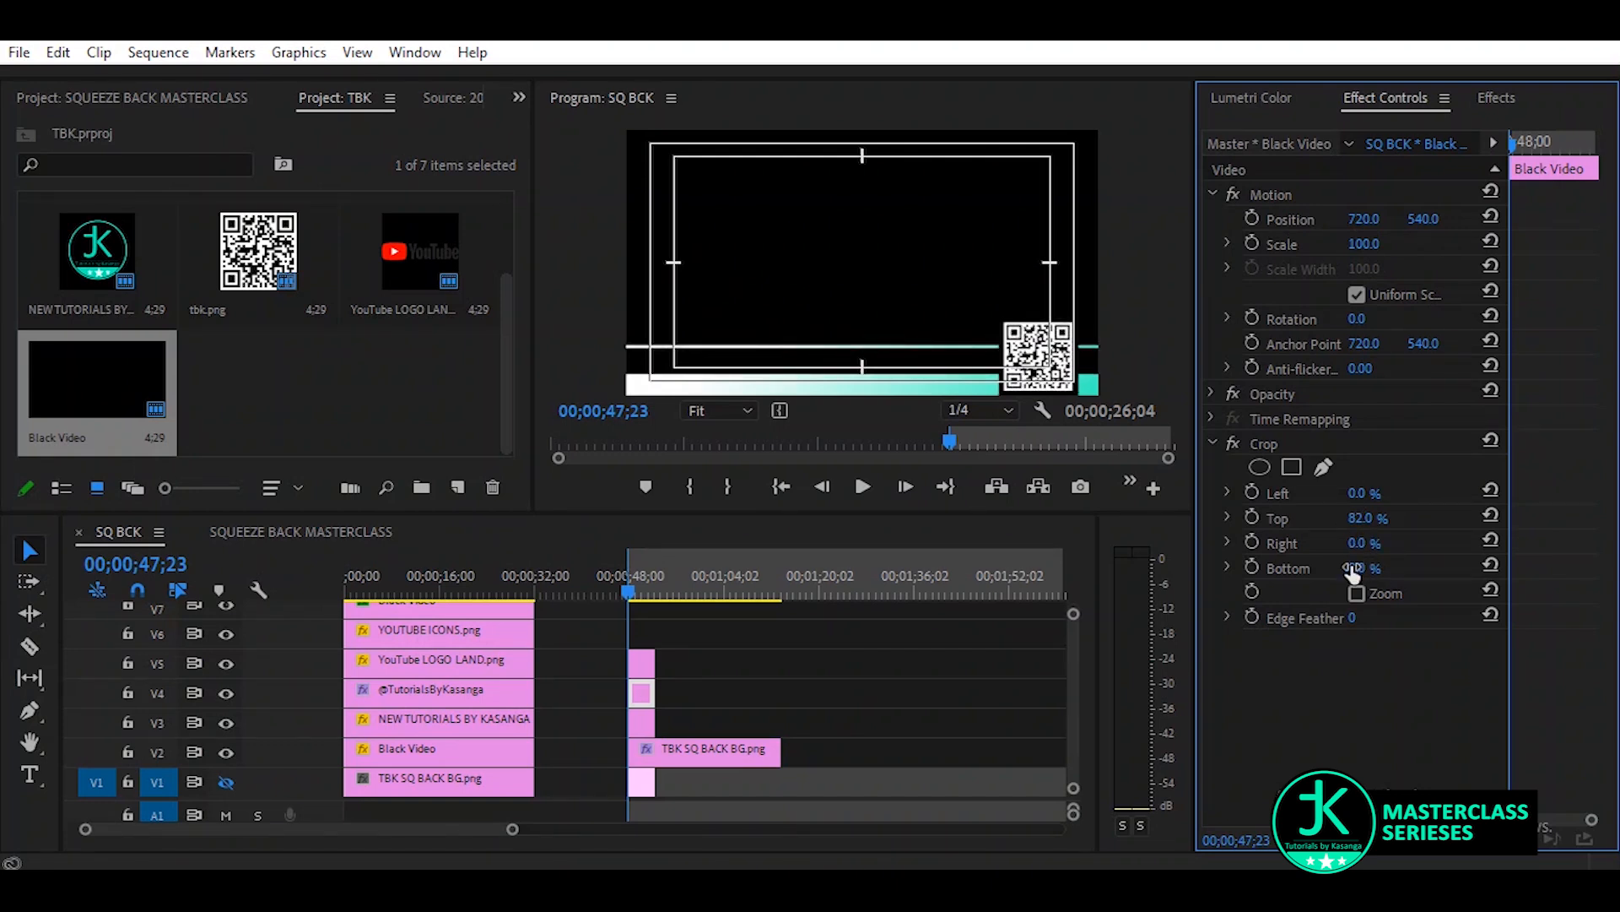
pyautogui.moveTo(1360, 500); pyautogui.dragTo(1370, 543)
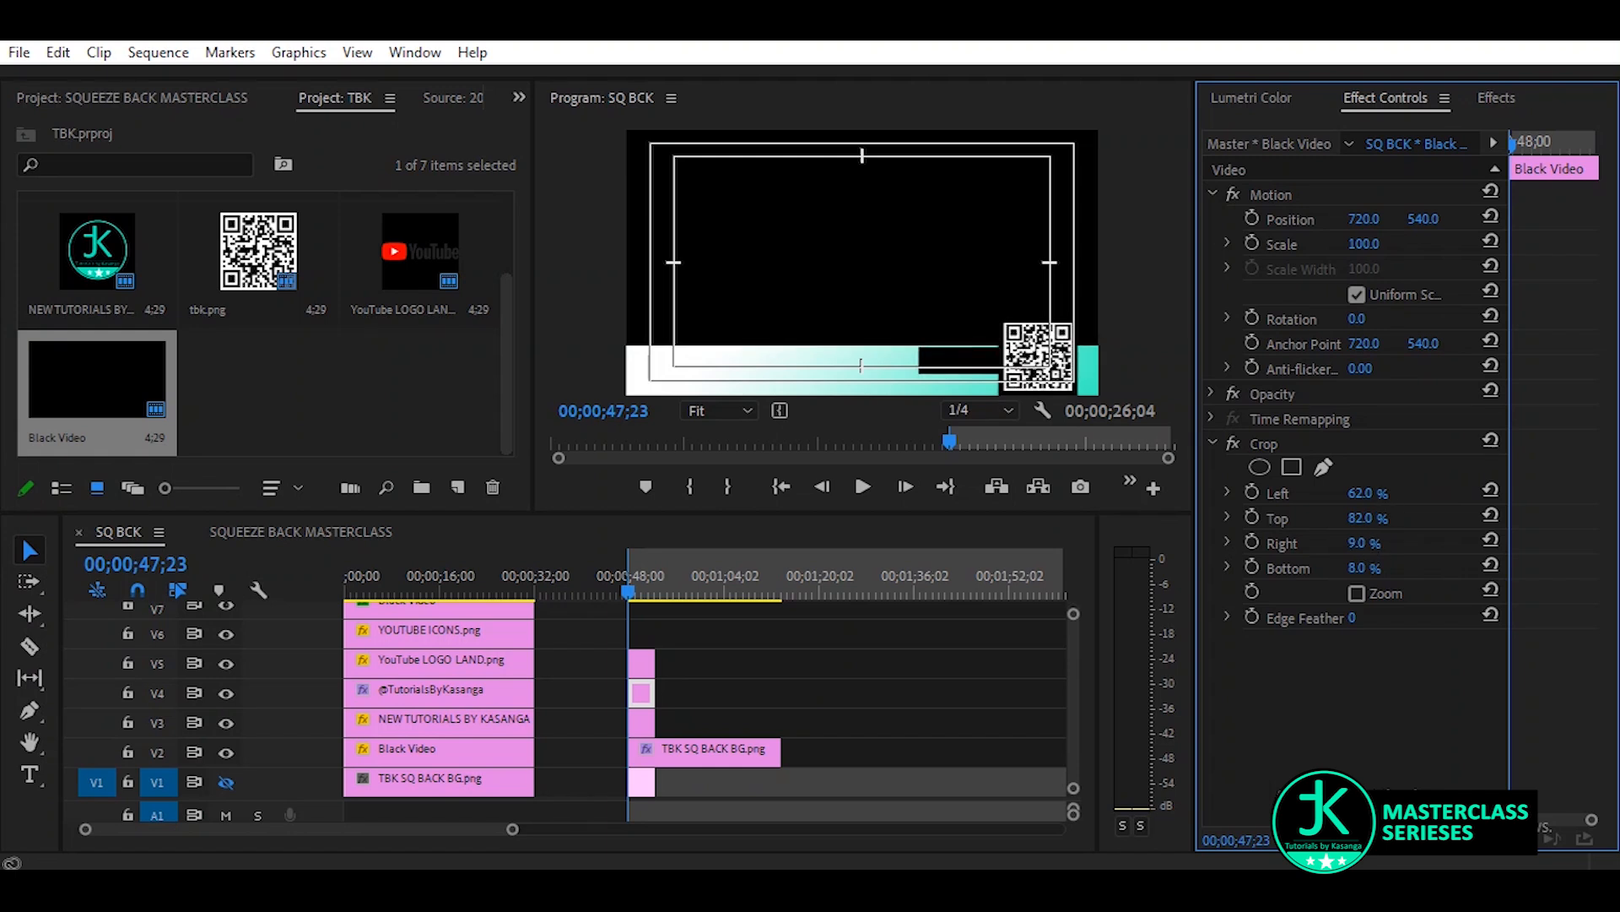
pyautogui.moveTo(1423, 219); pyautogui.dragTo(1455, 218)
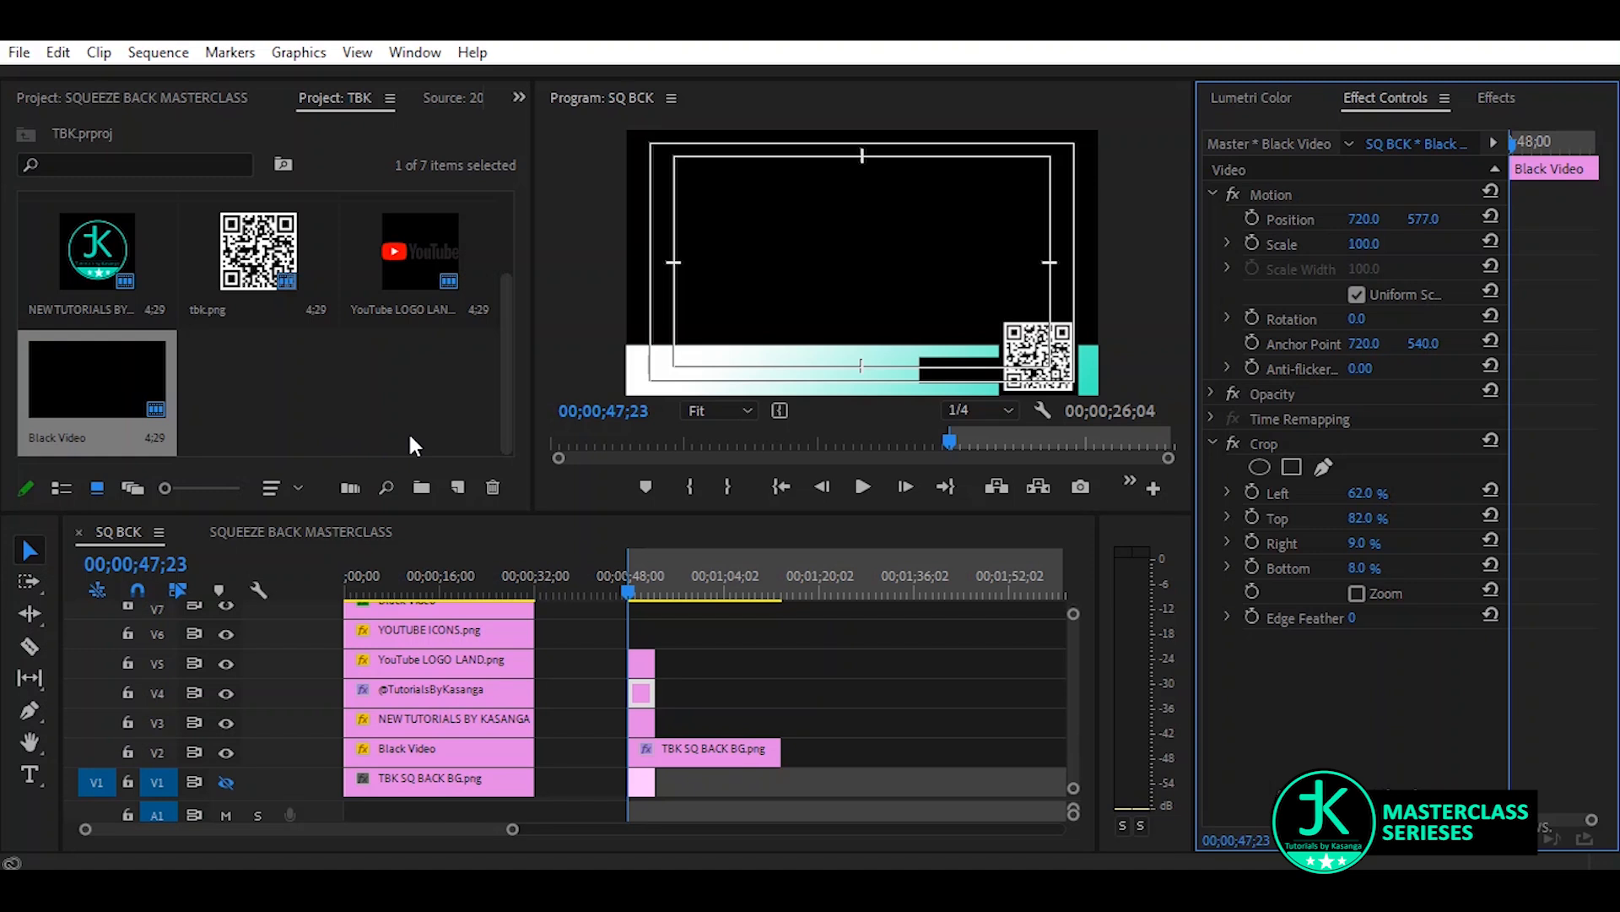
# Add a SCAN ME text layer over the black box beside the QR code
pyautogui.click(27, 777)
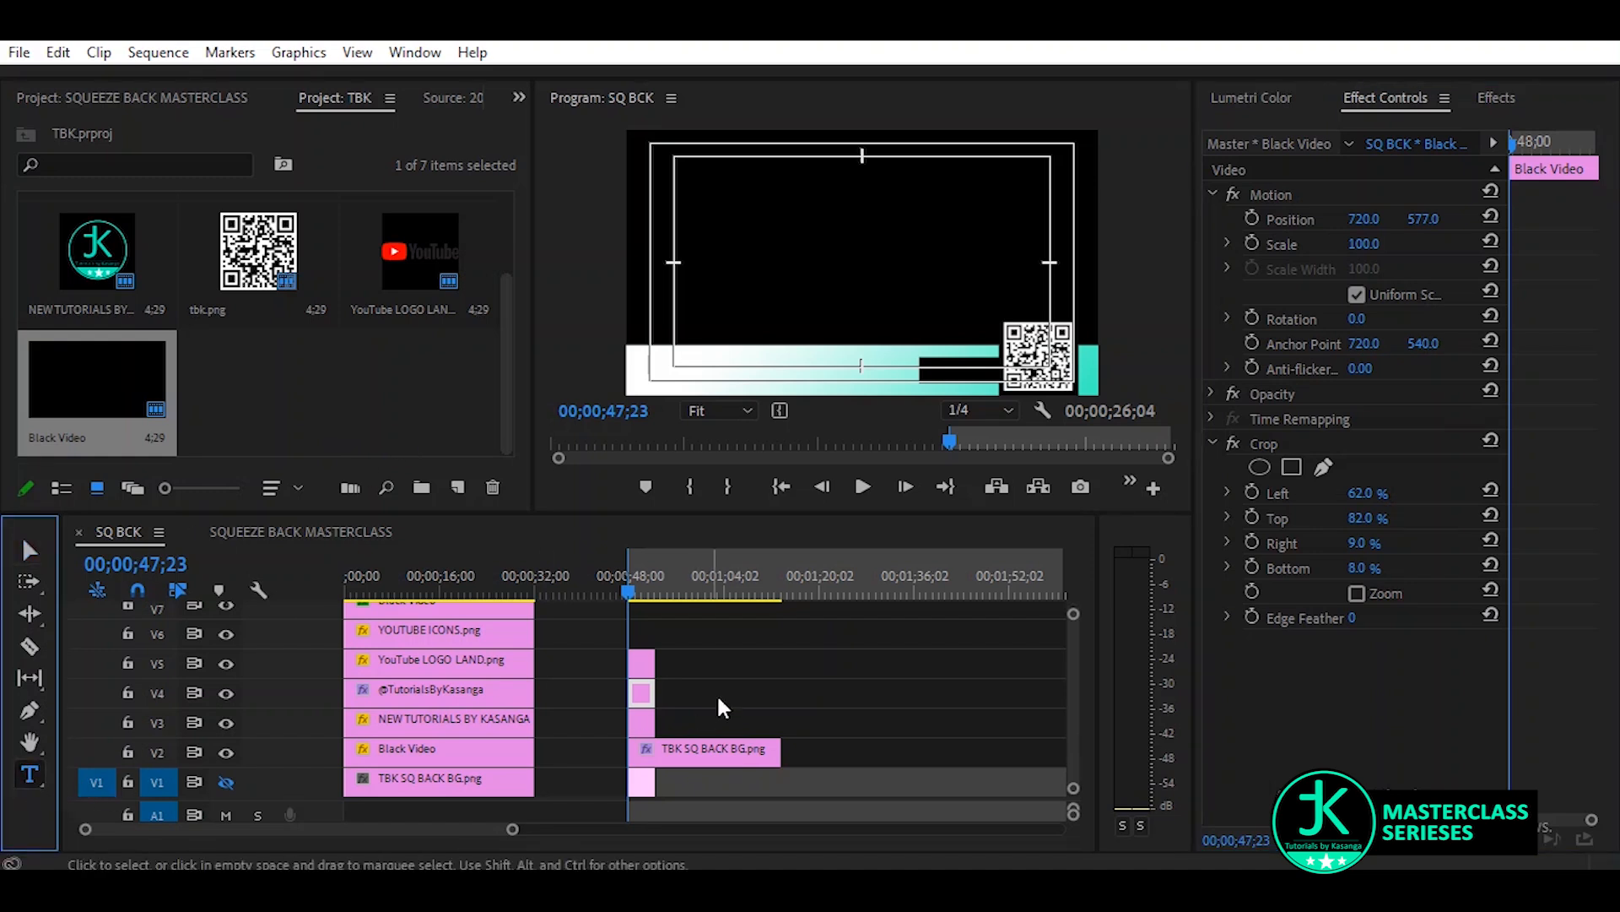
pyautogui.click(937, 385)
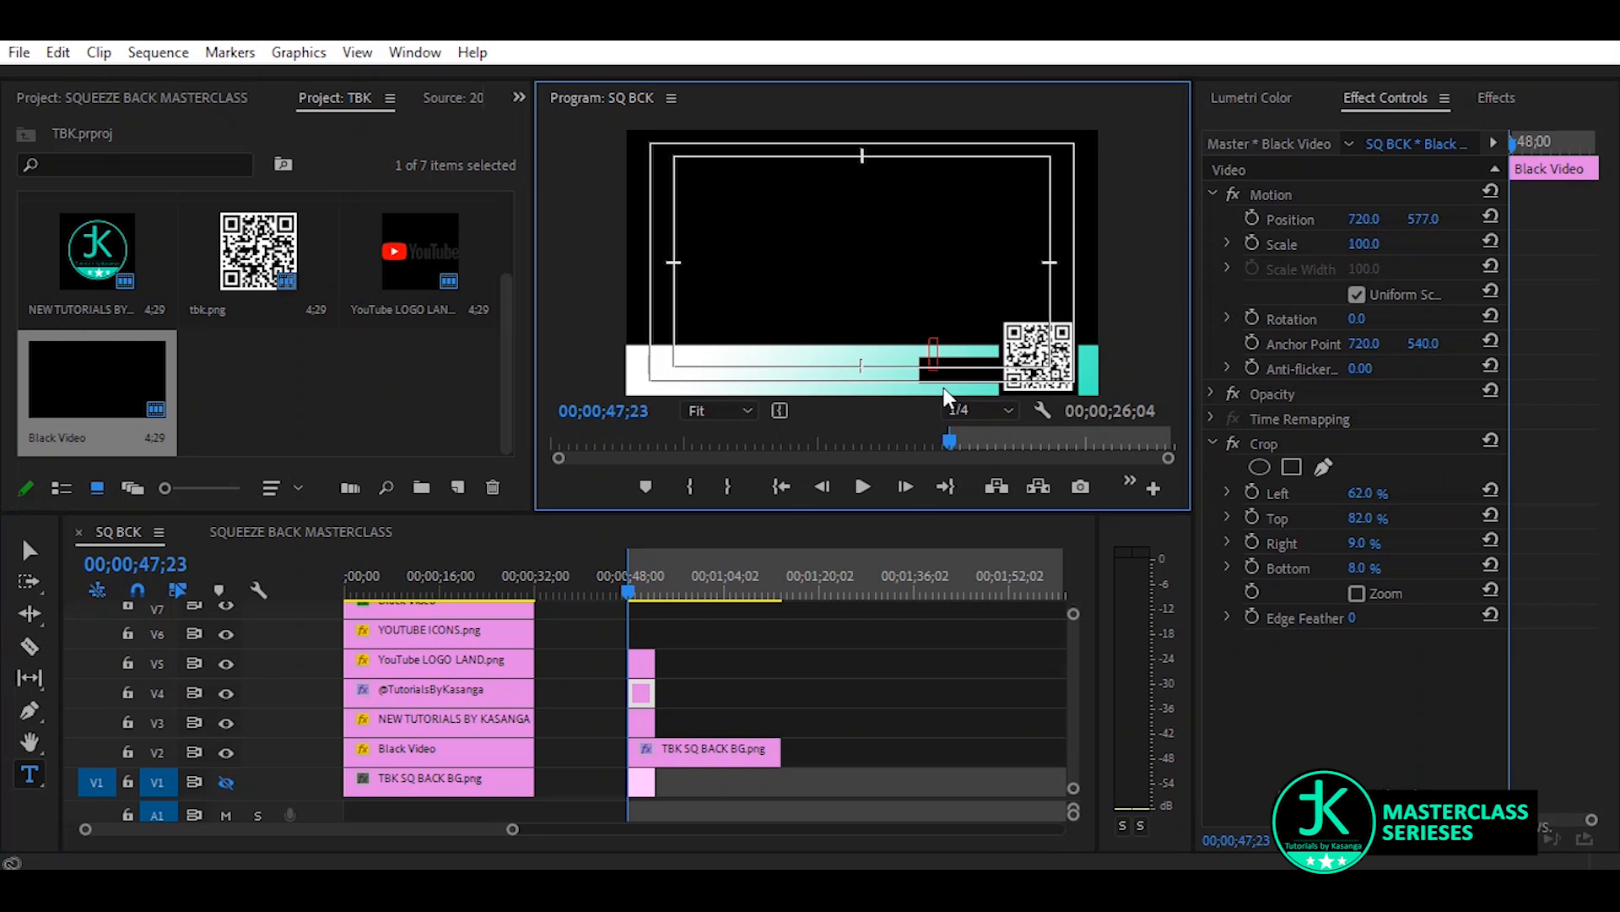
pyautogui.write('SCAN ME')
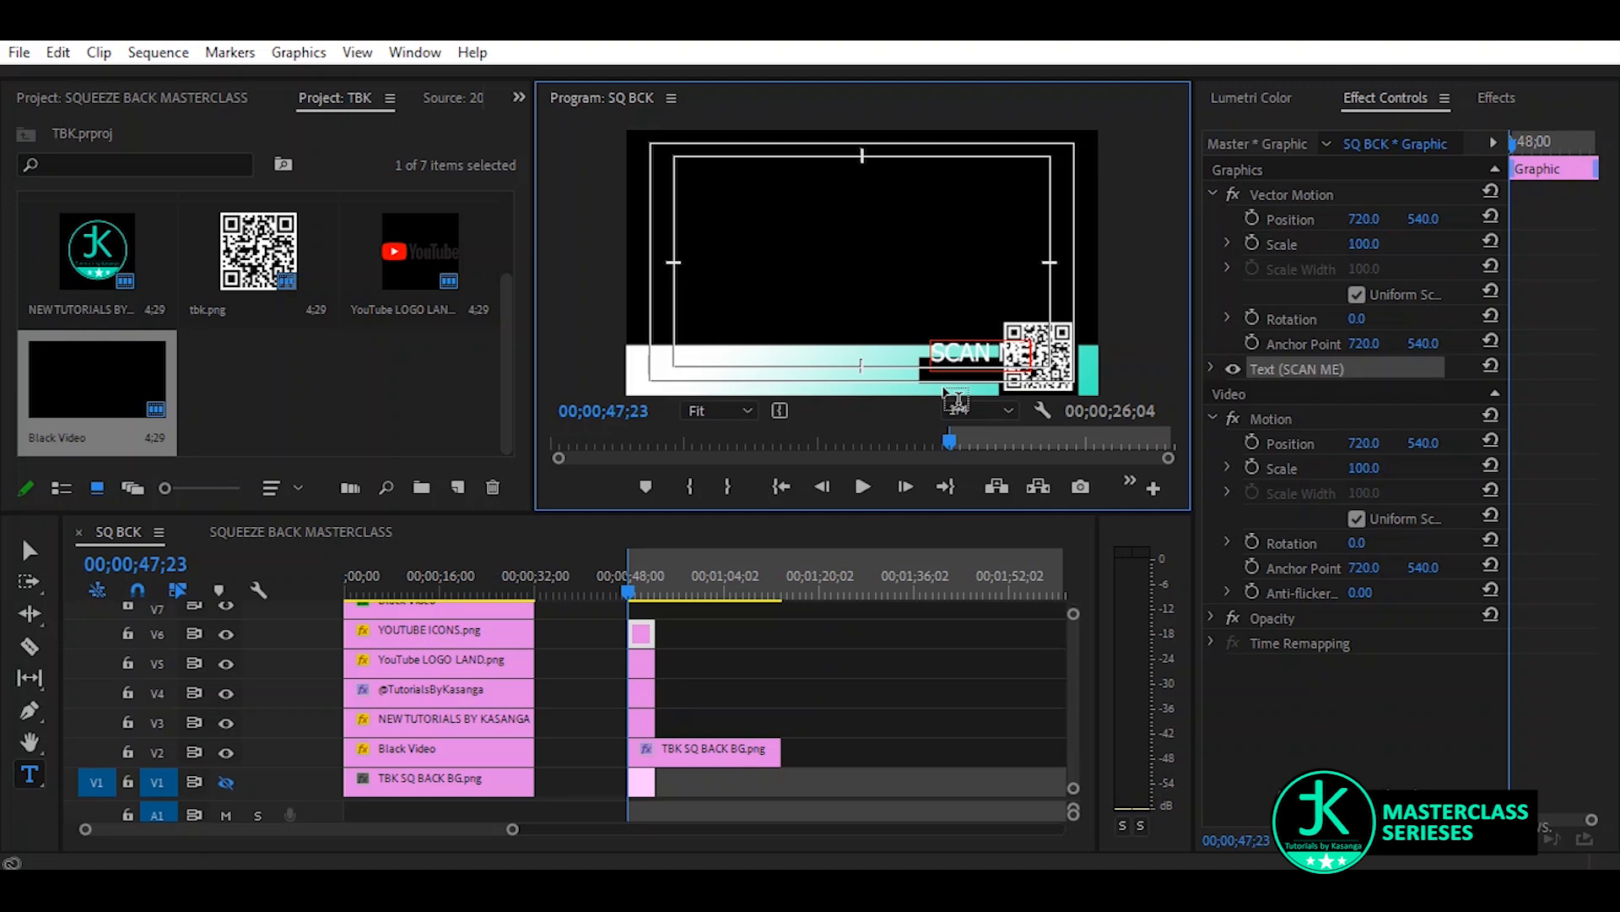
# Set the SCAN ME text size to 63 and its Vector Motion vertical position to 591 to fit the black box
pyautogui.hotkey('ctrl', 'a')
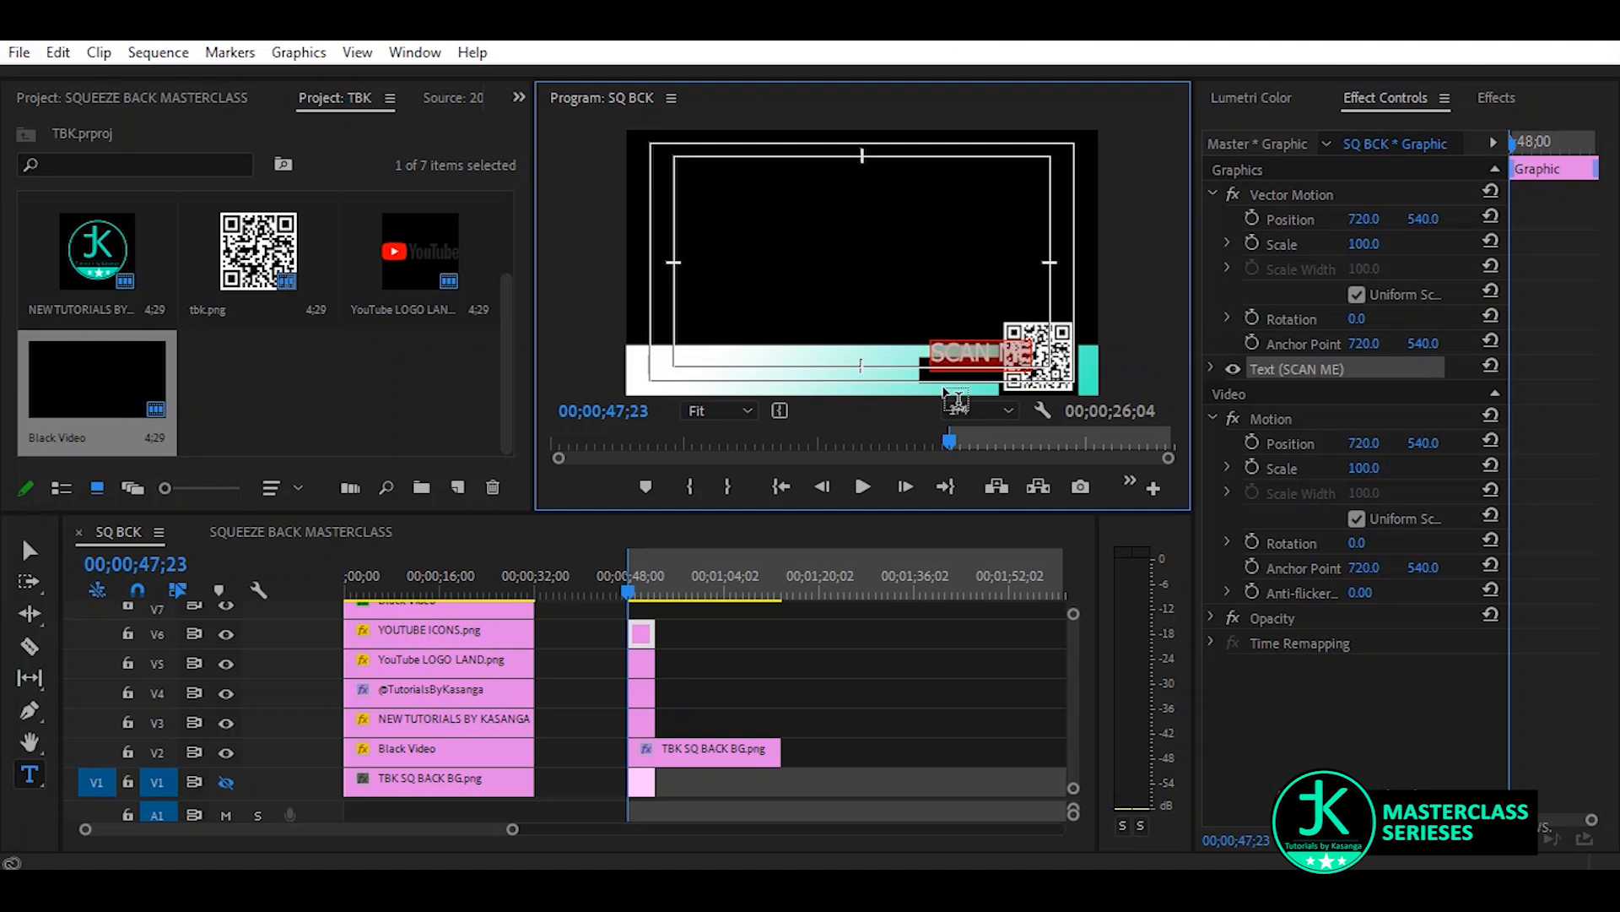
pyautogui.click(1211, 368)
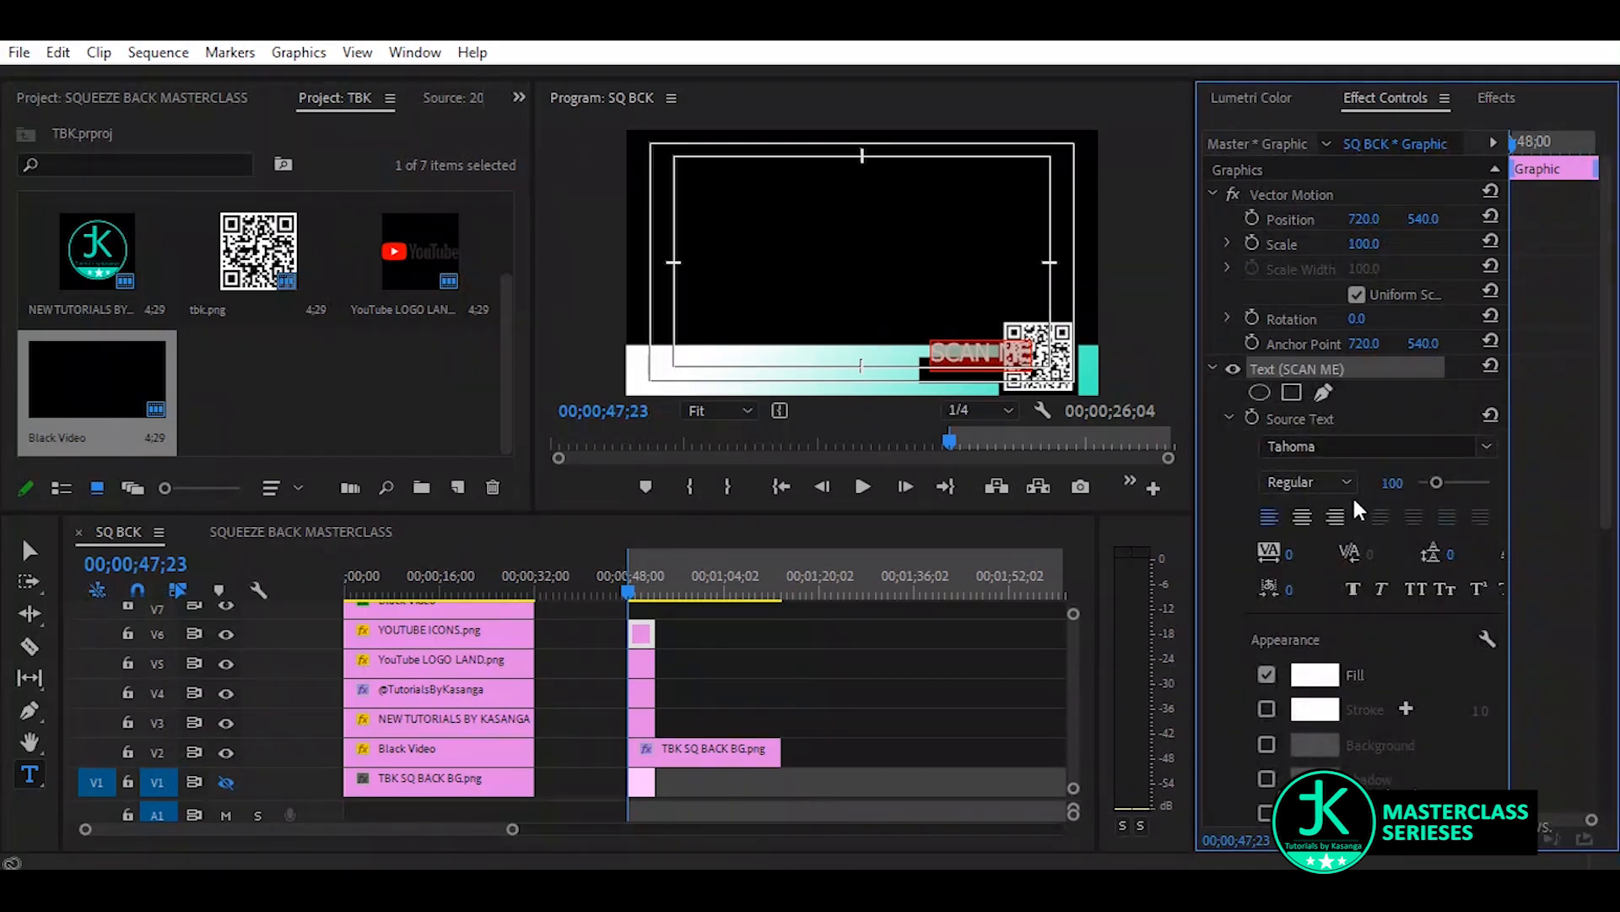
pyautogui.moveTo(1395, 485); pyautogui.dragTo(1363, 486)
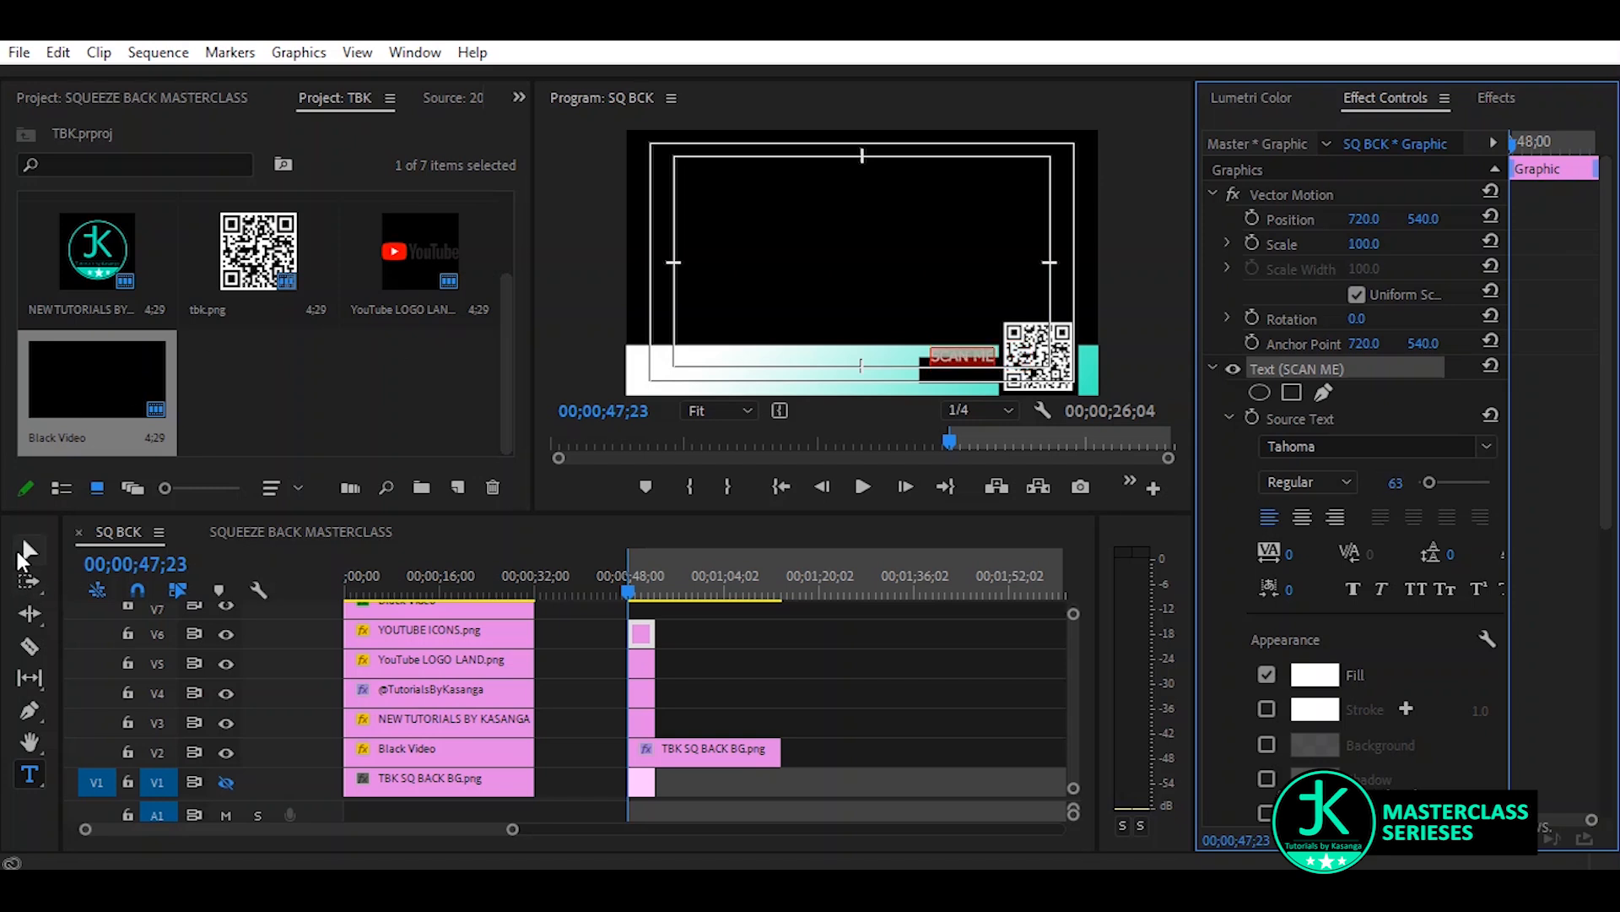
pyautogui.click(24, 550)
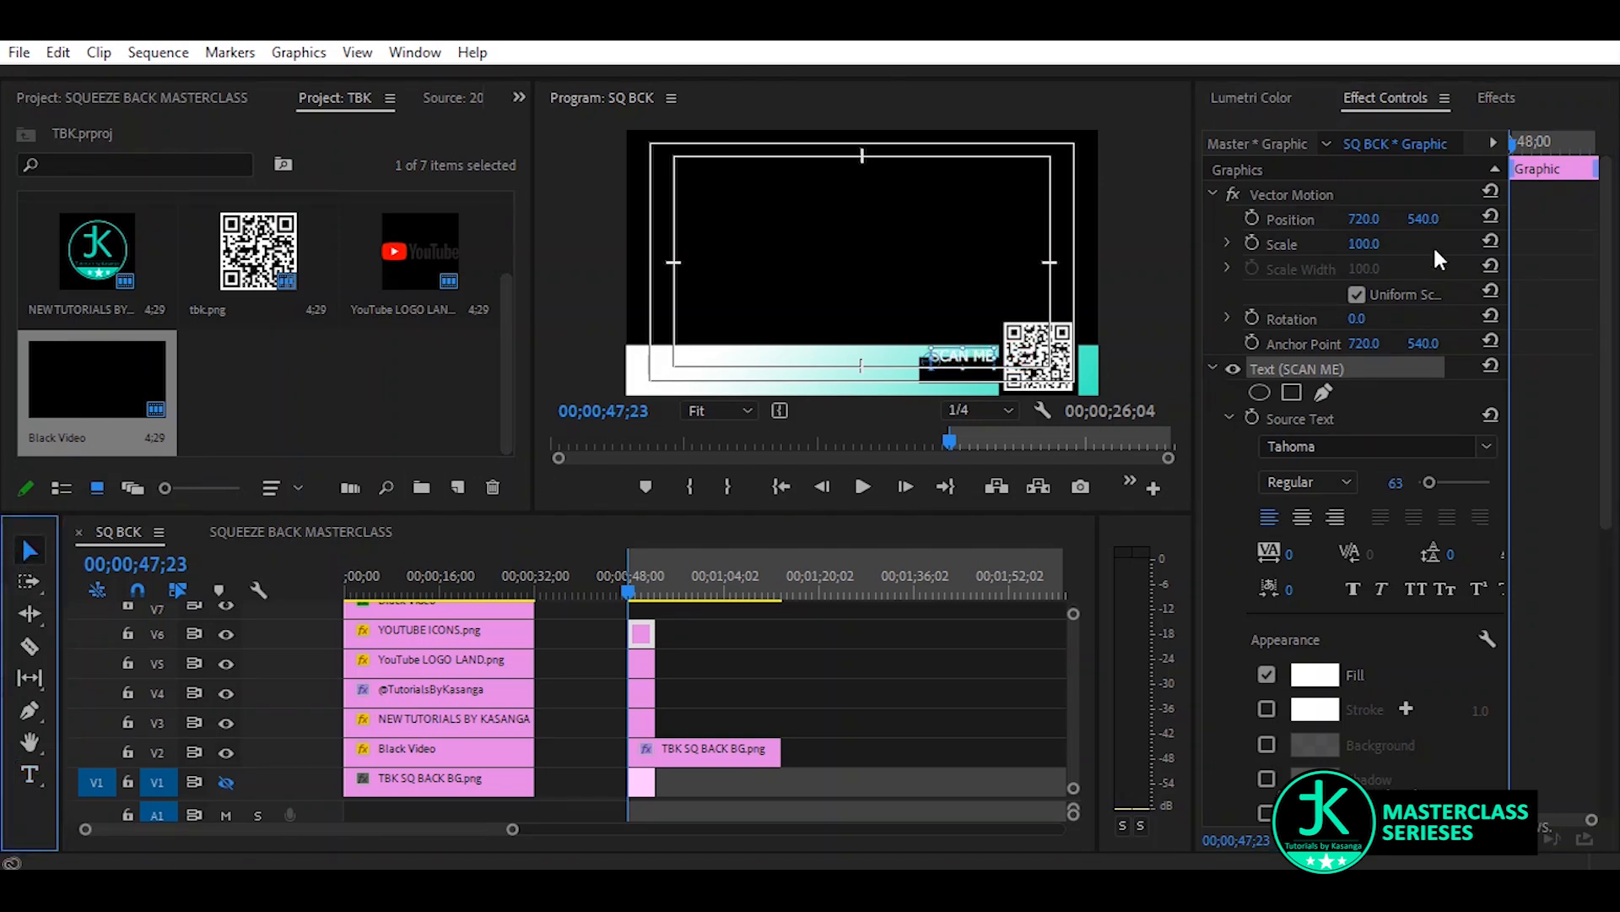
pyautogui.moveTo(1423, 218); pyautogui.dragTo(1466, 219)
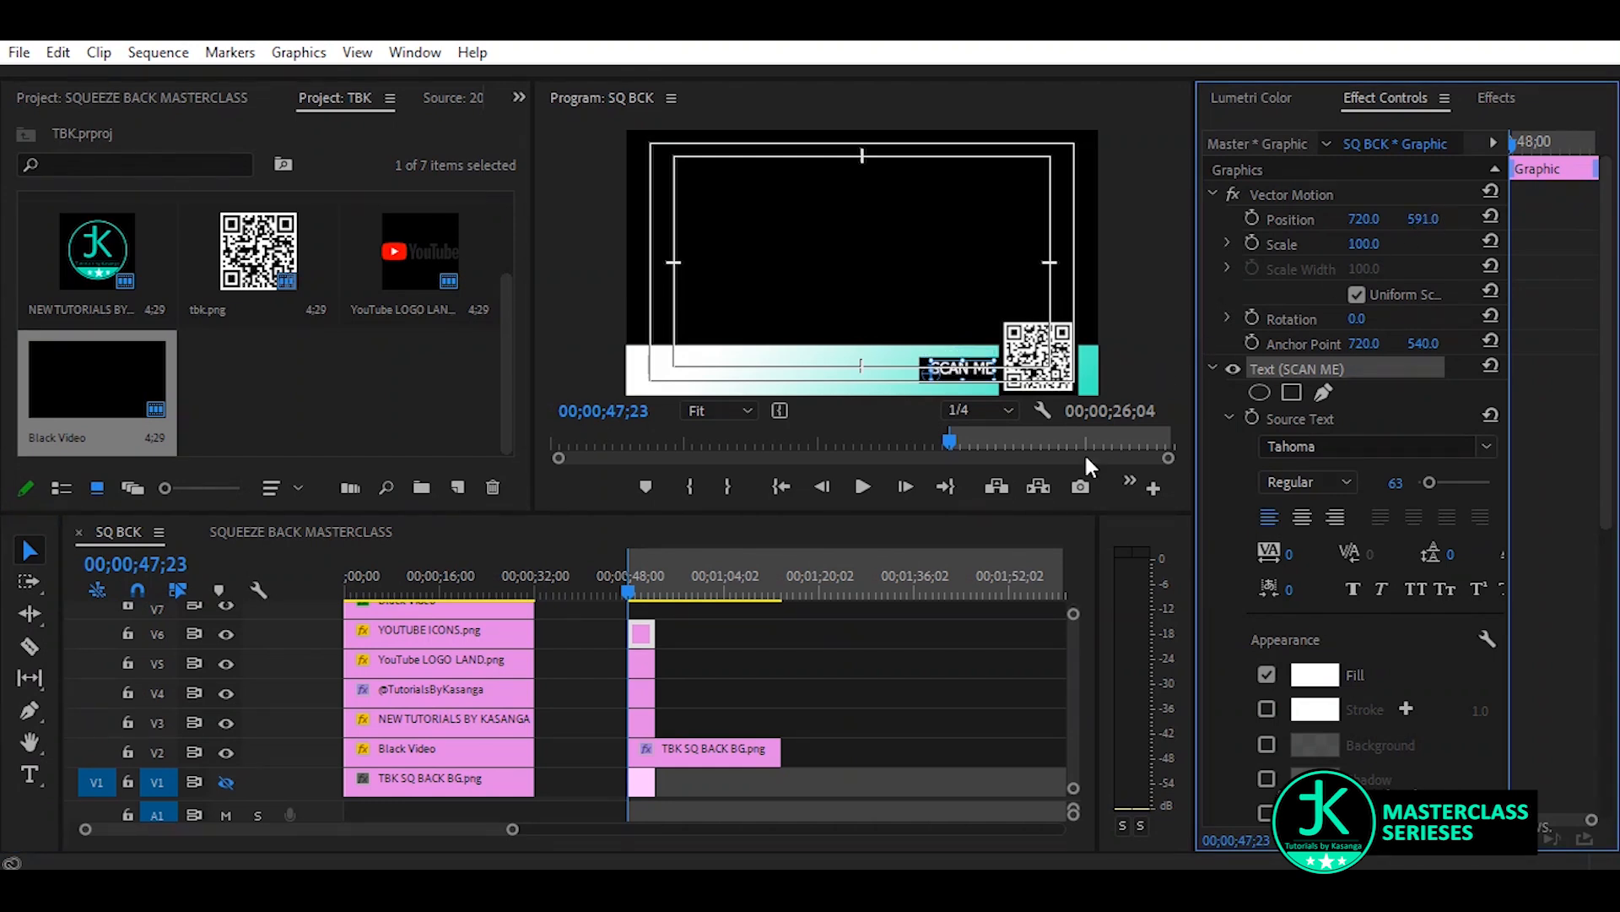
# Turn off the safe margins in the program monitor and deselect the text clip
pyautogui.click(1042, 409)
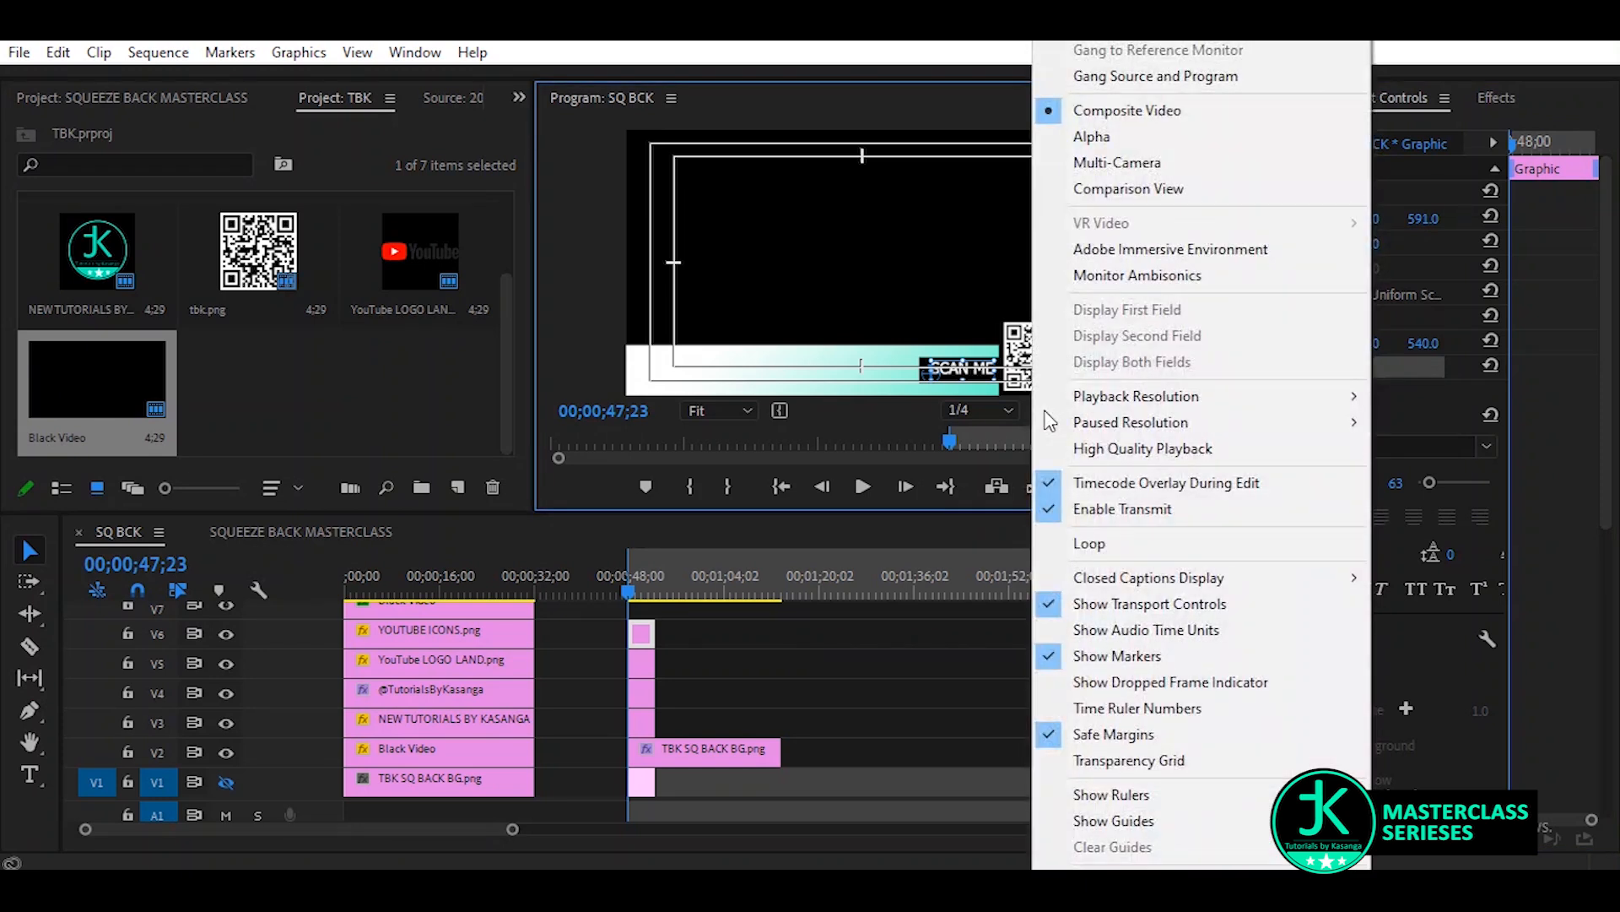
pyautogui.click(1050, 736)
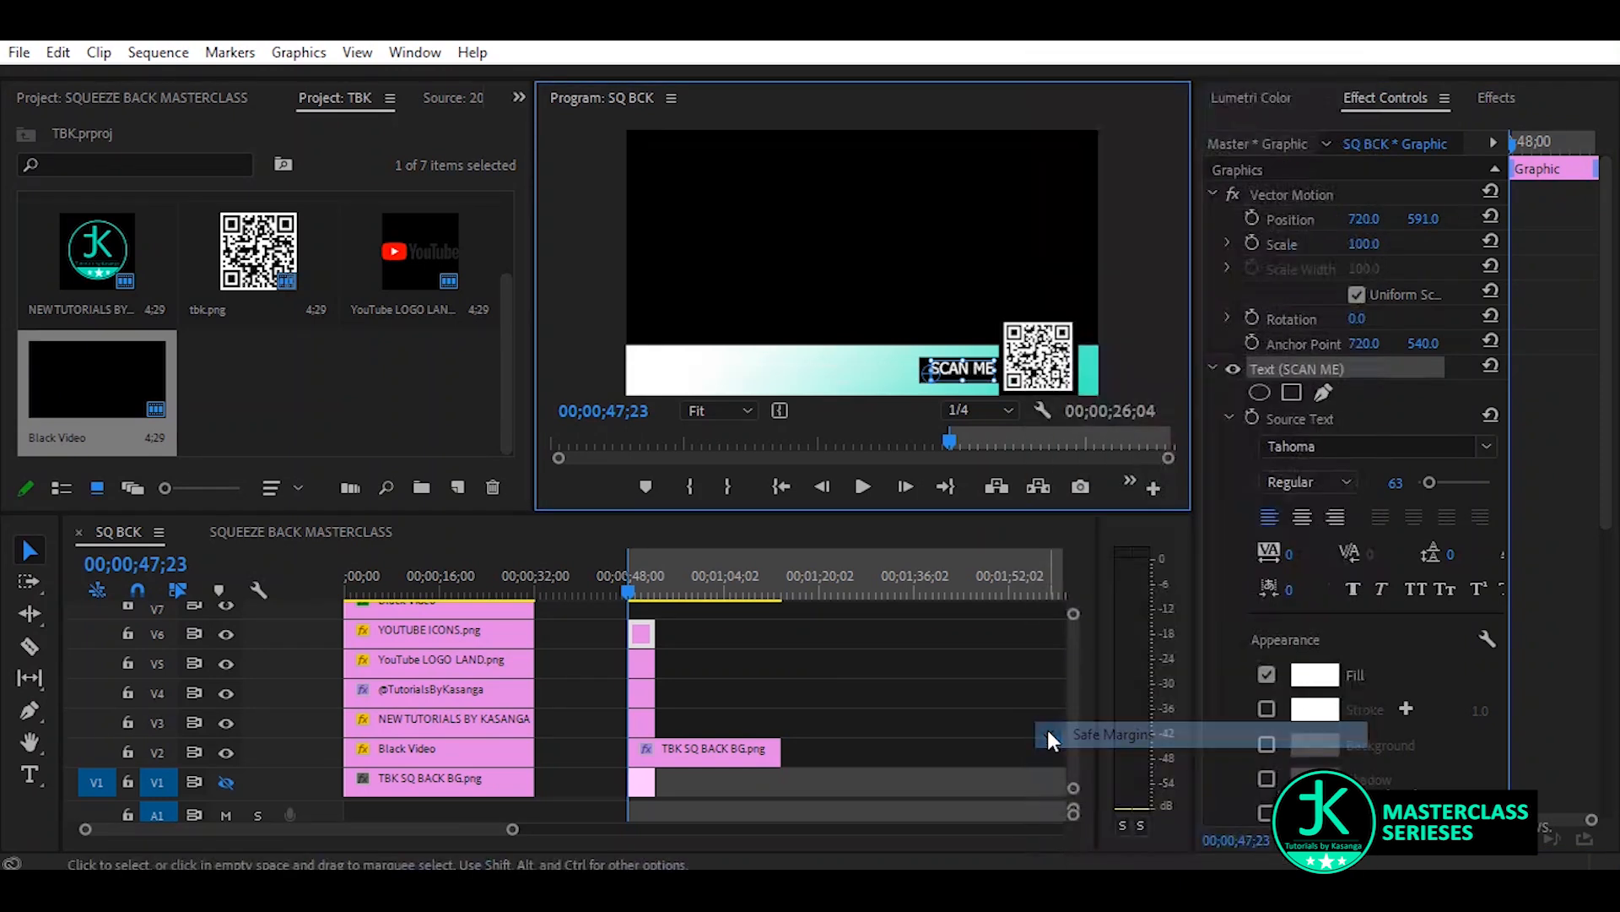
pyautogui.click(863, 670)
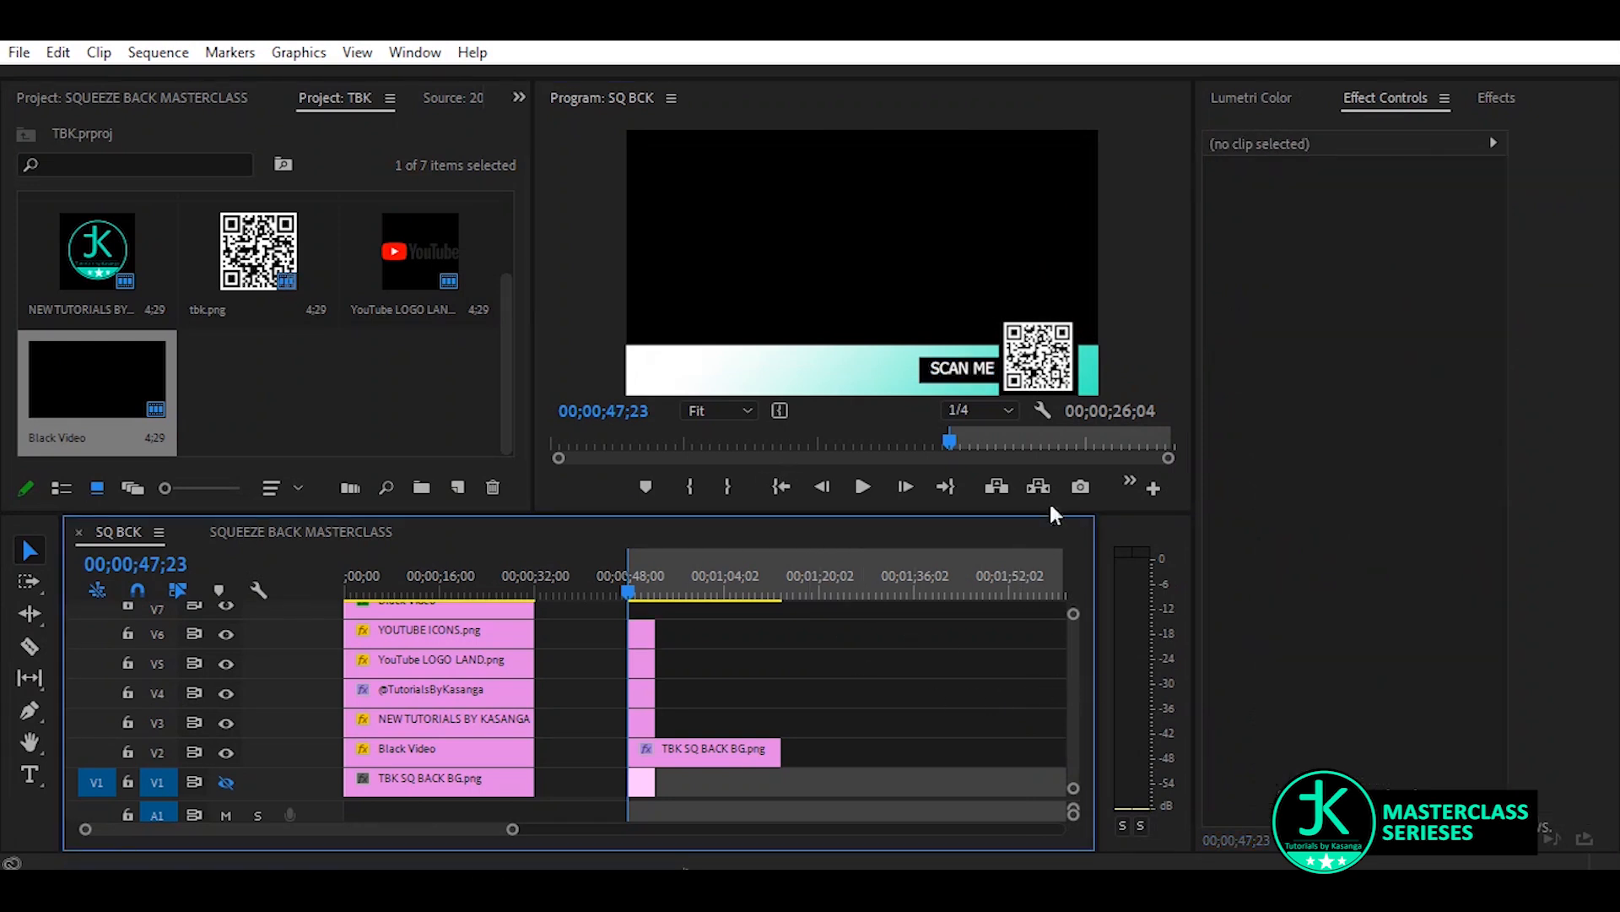
# Nudge the SCAN ME text slightly down and set the horizontal position of its black box to 734
pyautogui.click(642, 635)
pyautogui.moveTo(1429, 220); pyautogui.dragTo(1432, 219)
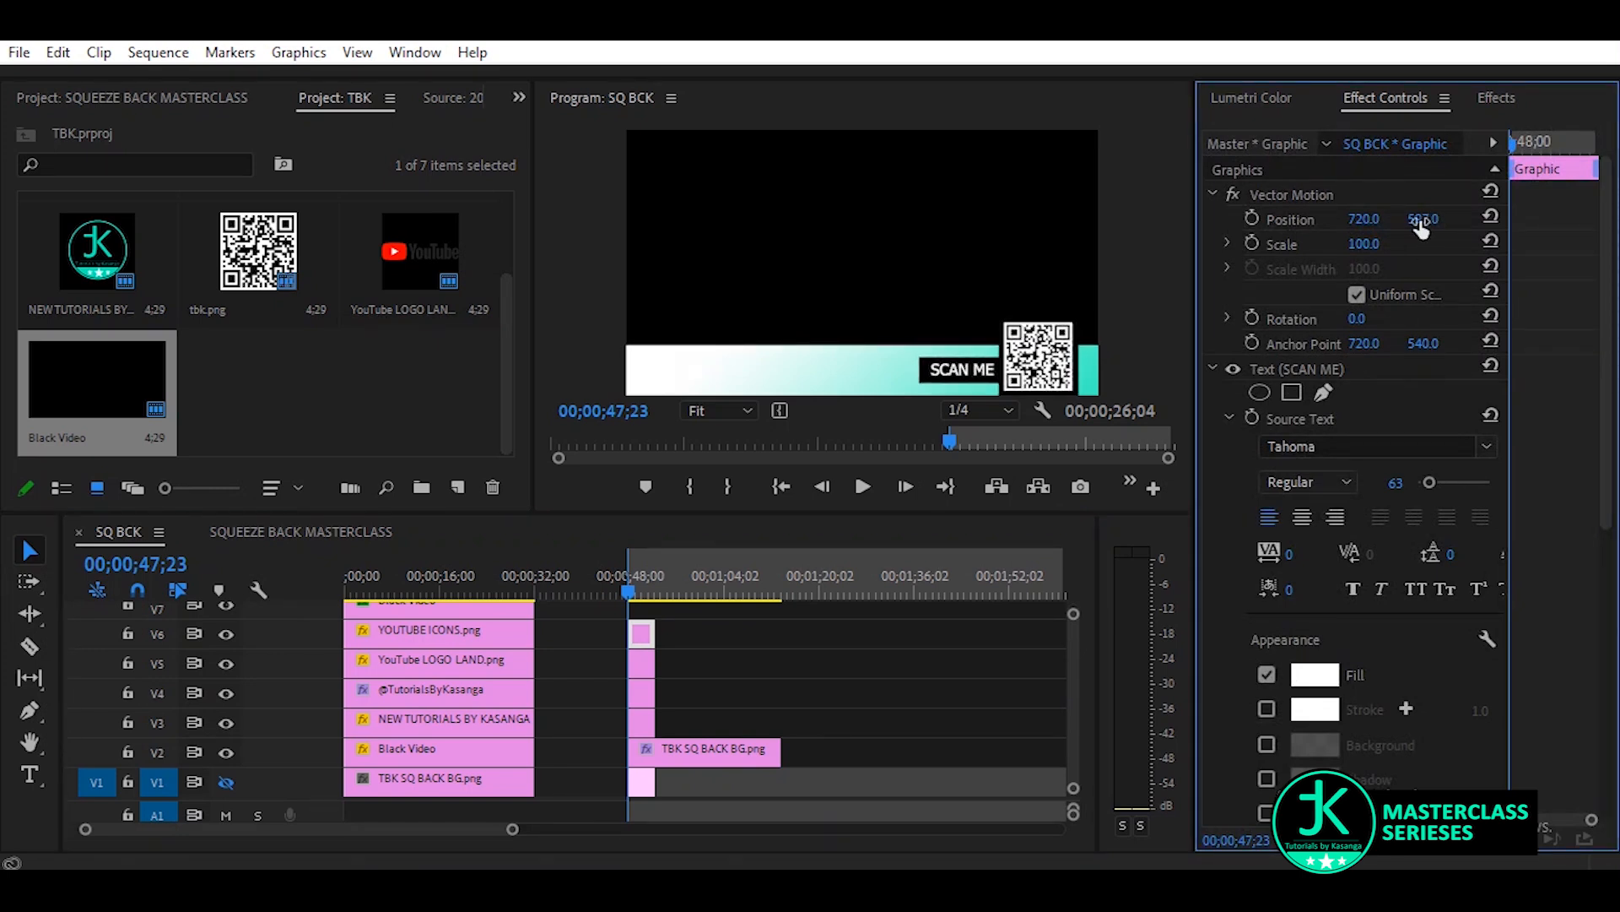
pyautogui.click(642, 661)
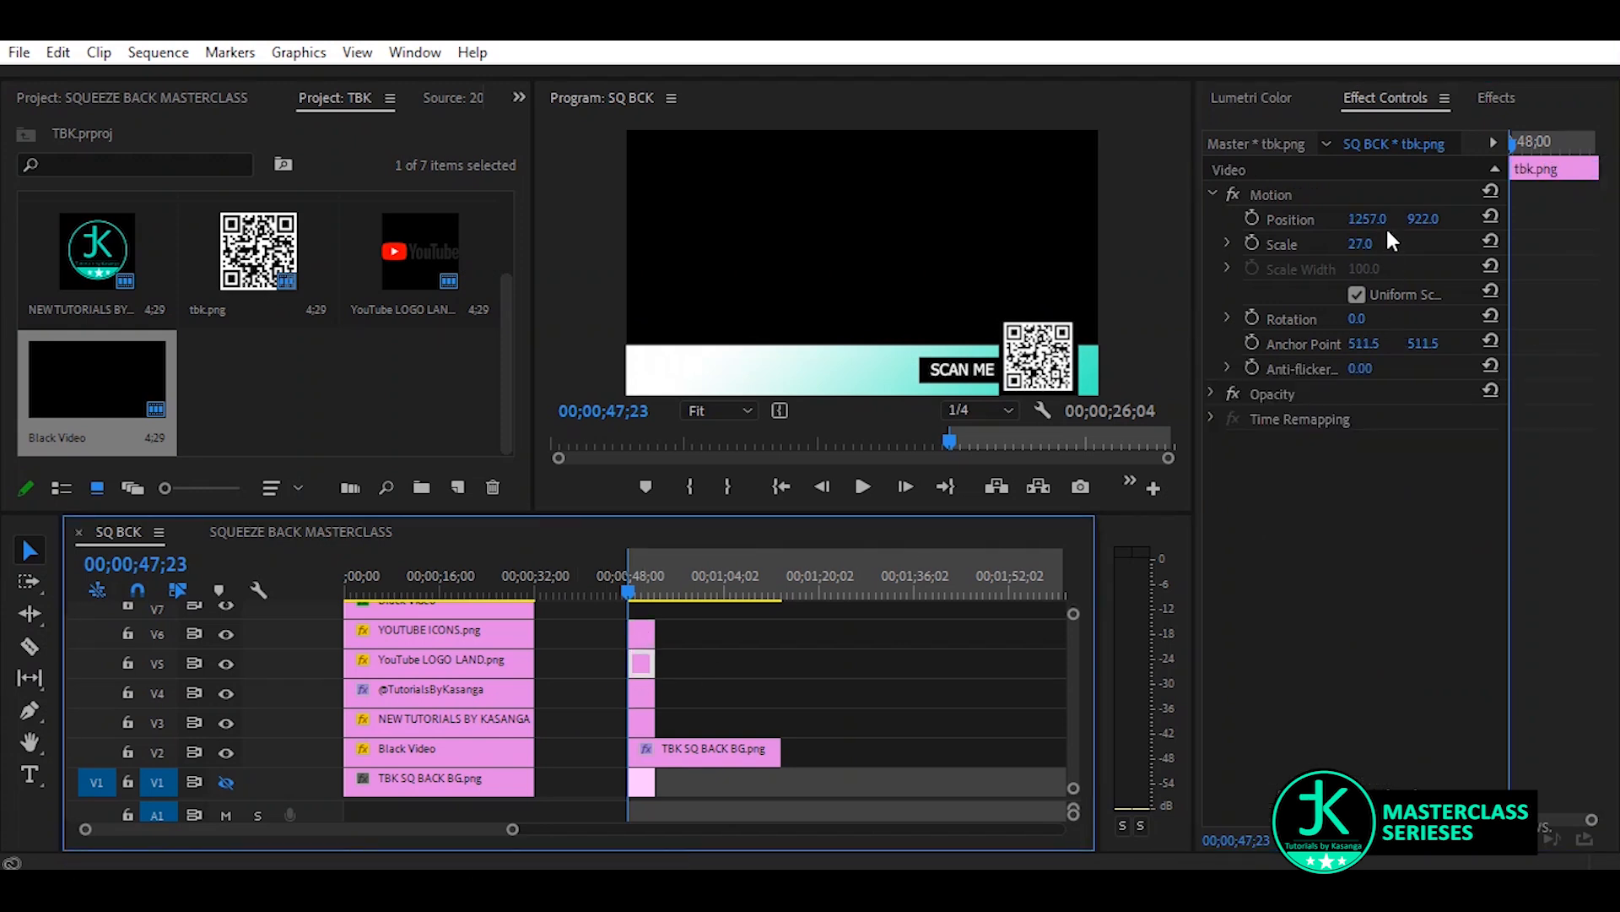
pyautogui.moveTo(1367, 218)
pyautogui.mouseDown()
pyautogui.moveTo(1381, 219)
pyautogui.moveTo(1368, 219)
pyautogui.mouseUp()
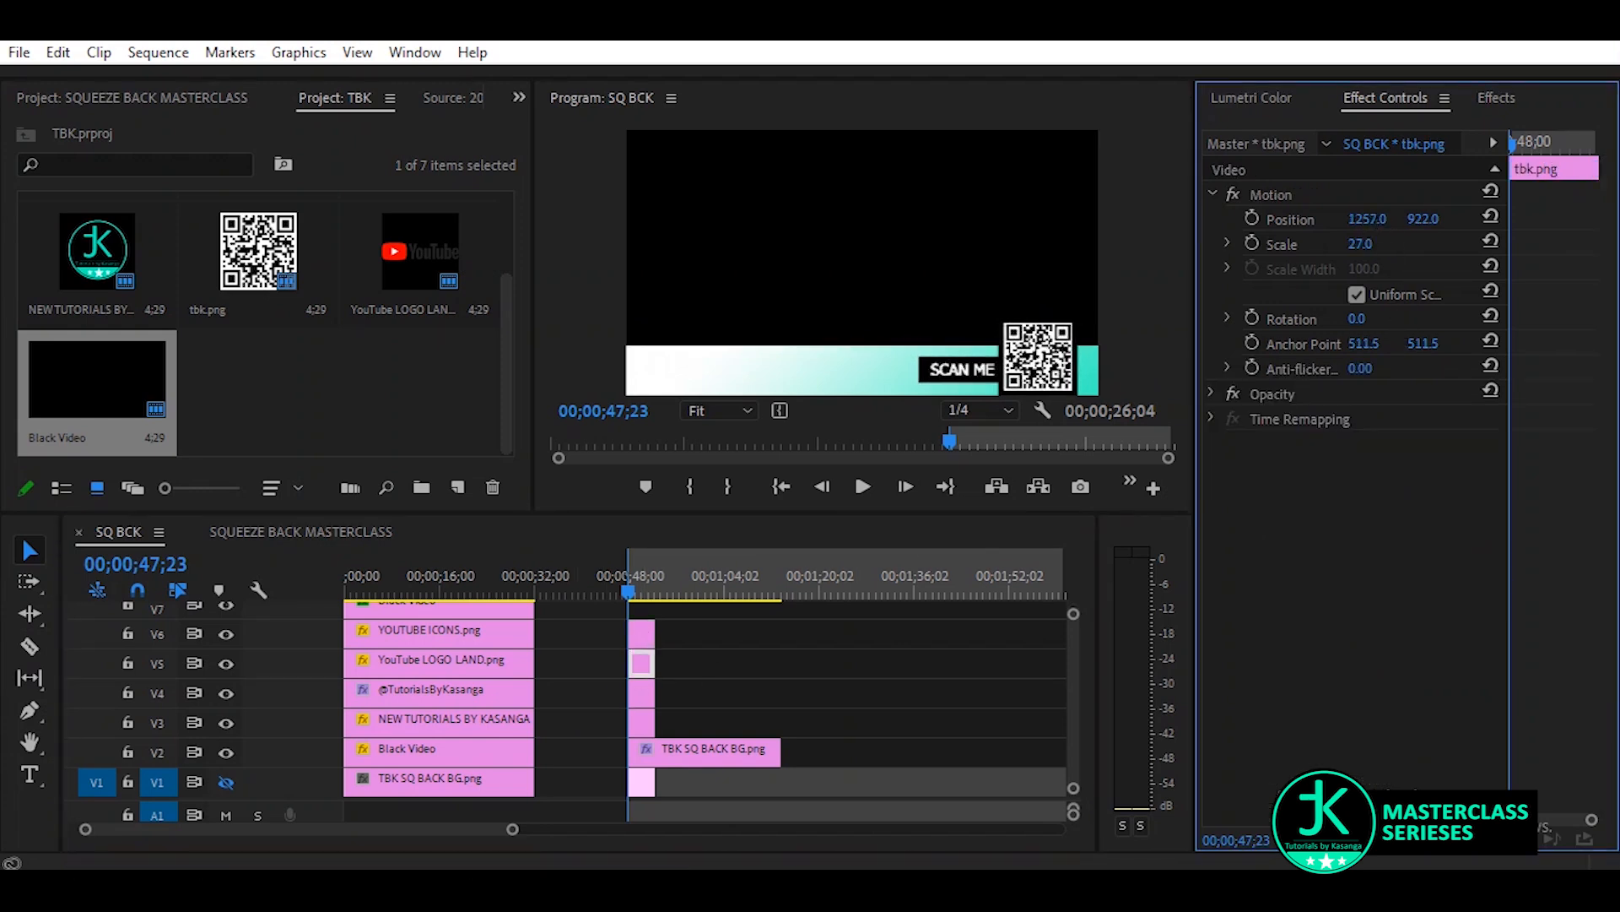
pyautogui.click(640, 692)
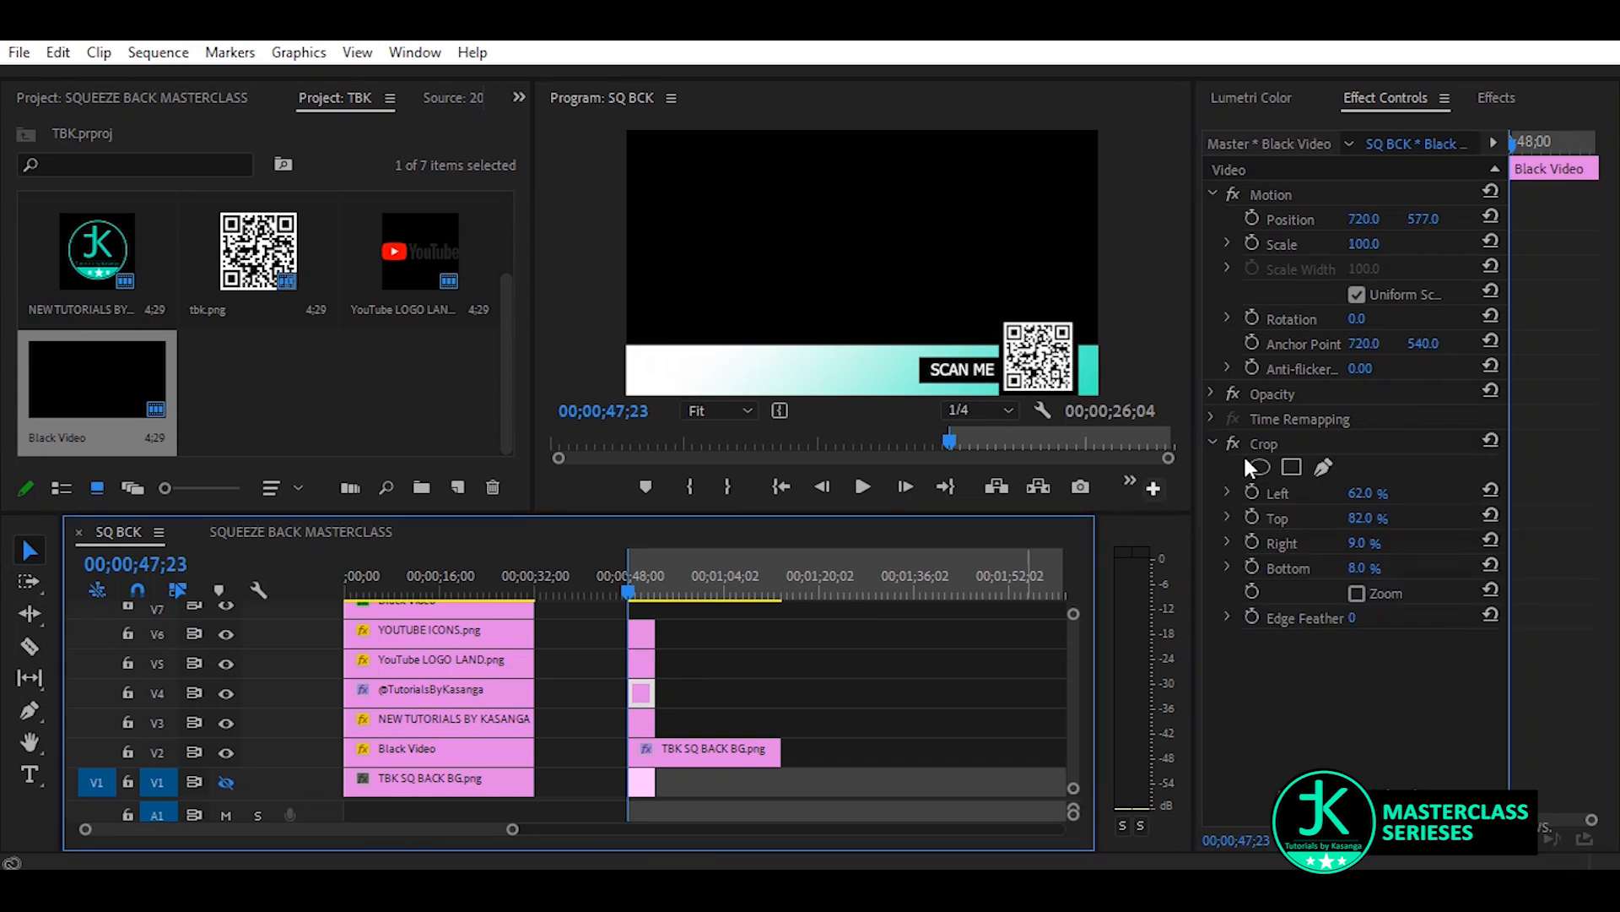
pyautogui.moveTo(1358, 219); pyautogui.dragTo(1363, 220)
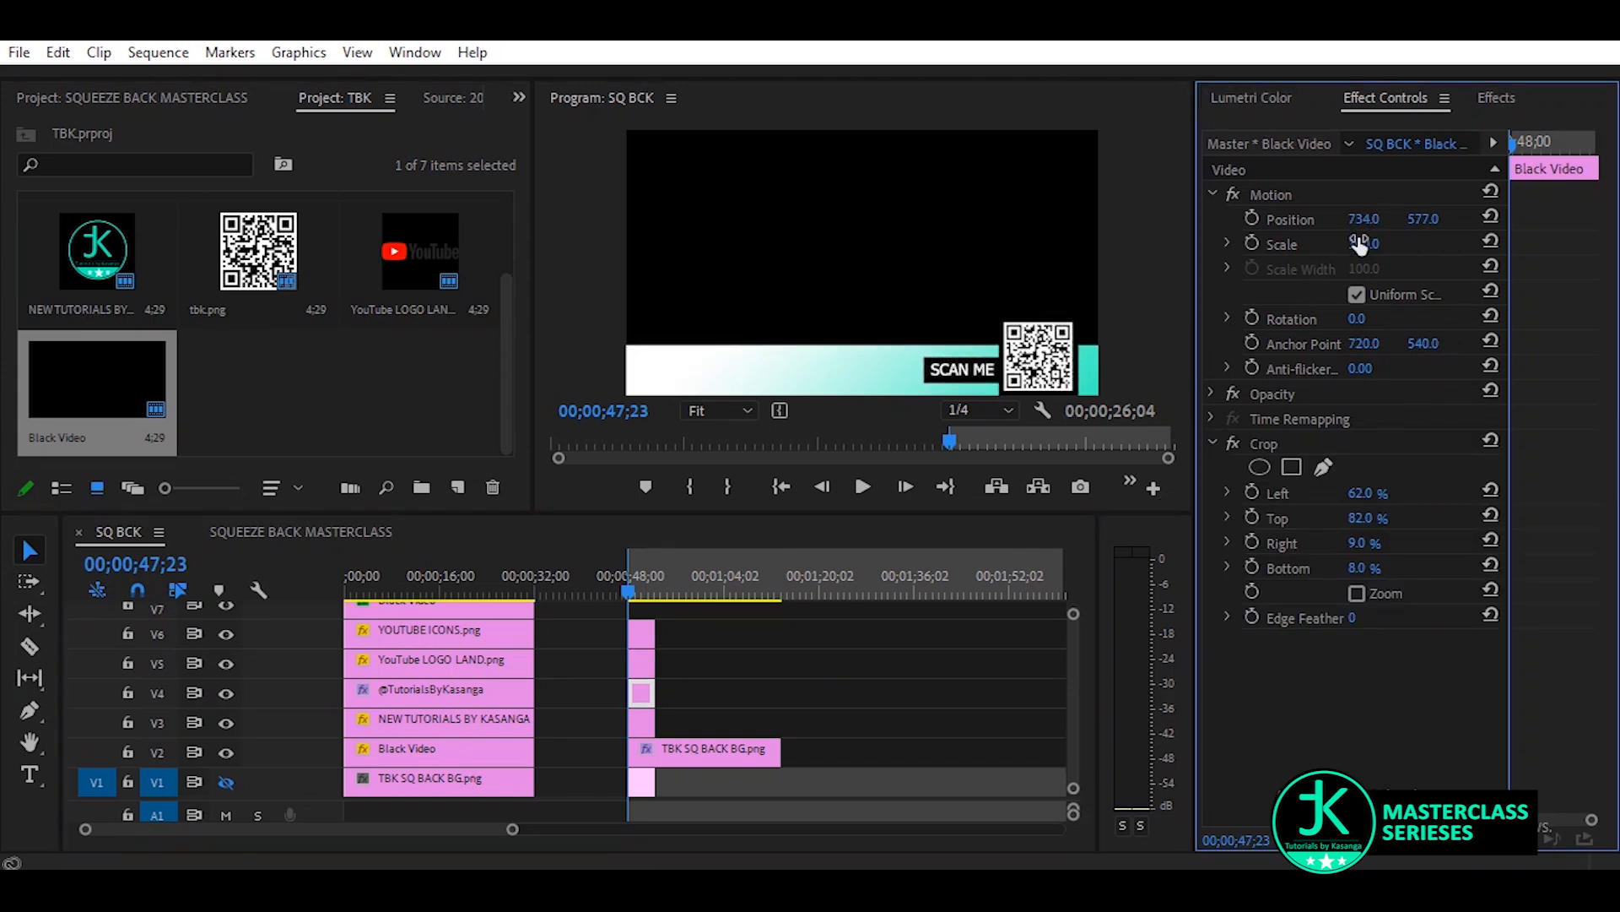
# Place the YouTube LOGO LAND image on V7, scaled to 23 and positioned at 539, 985 on the gradient strip
pyautogui.click(318, 383)
pyautogui.click(436, 244)
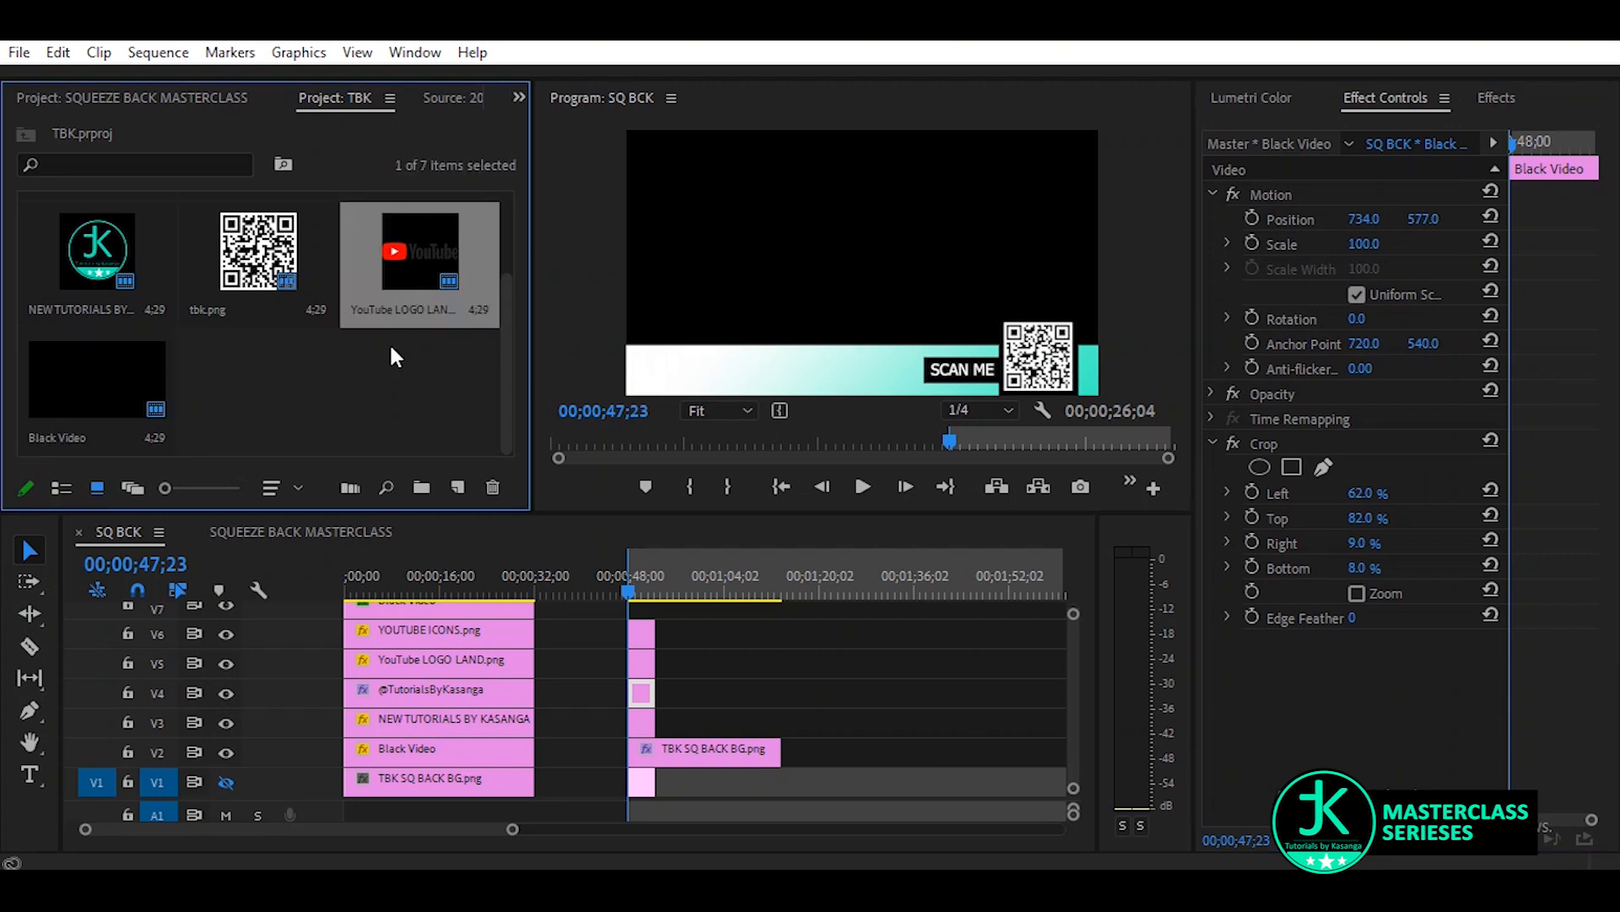
pyautogui.moveTo(412, 247); pyautogui.dragTo(639, 620)
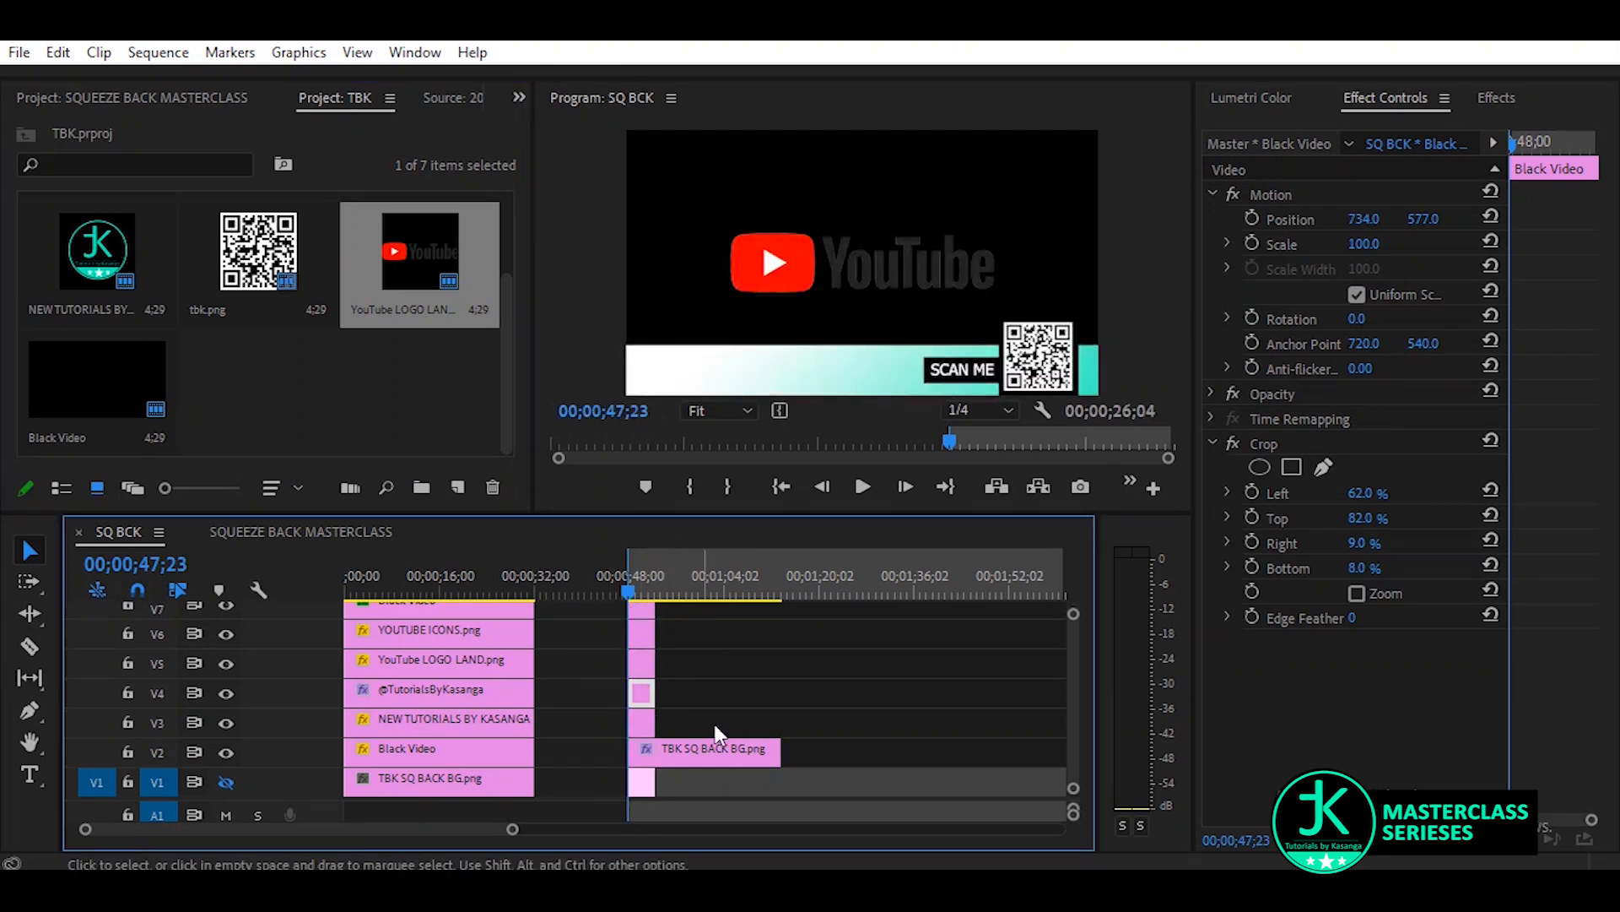
pyautogui.scroll(3, 1073, 721)
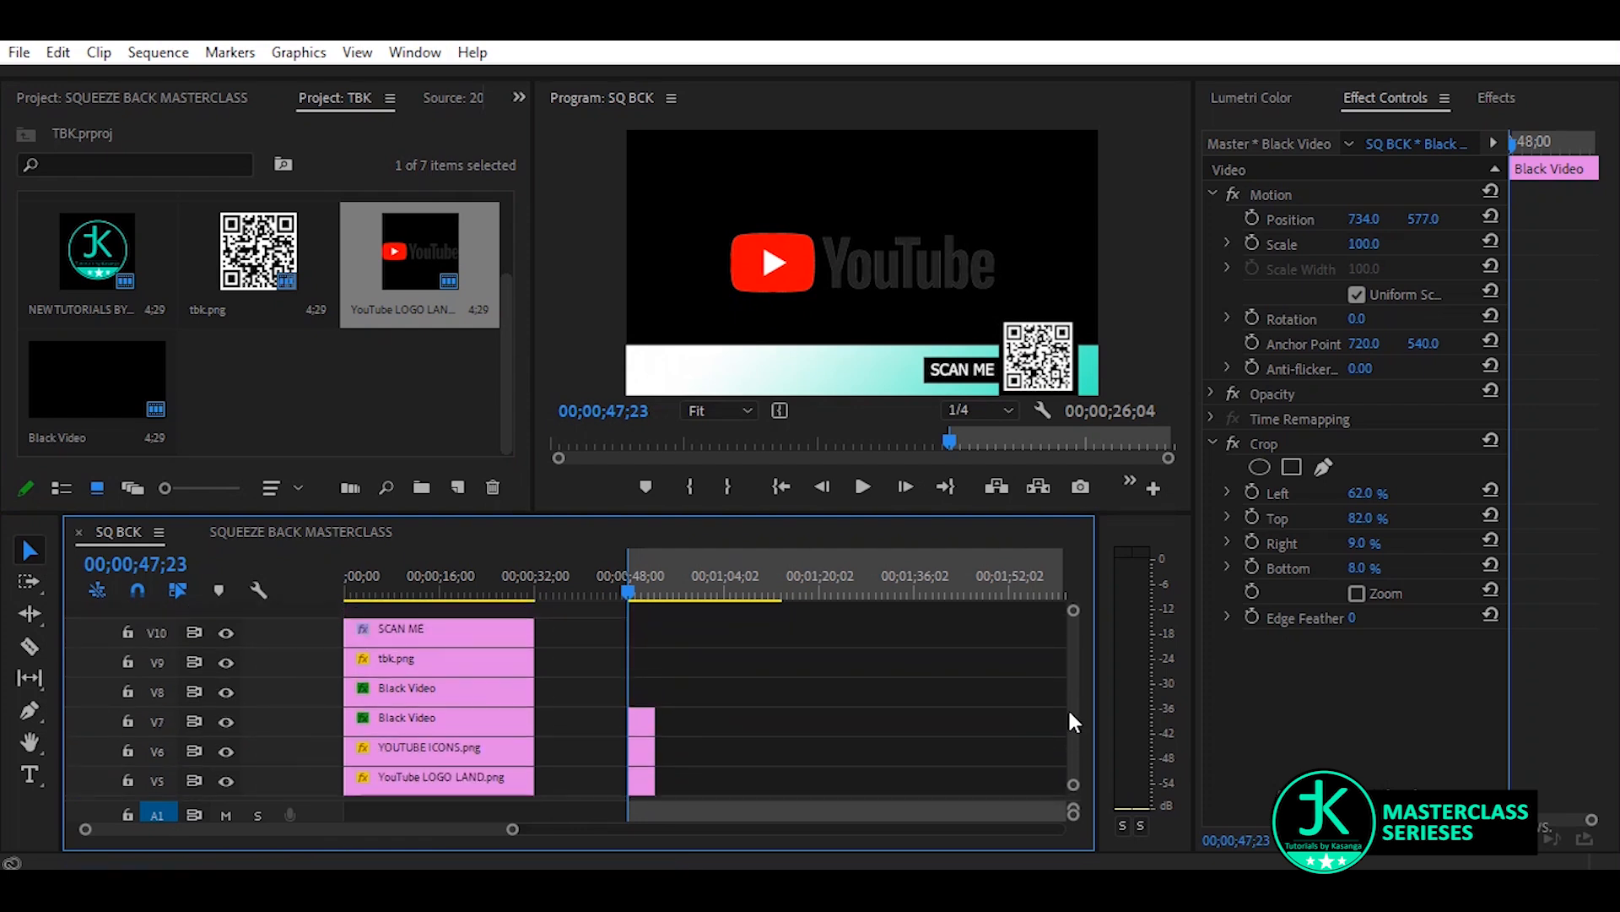
pyautogui.click(641, 726)
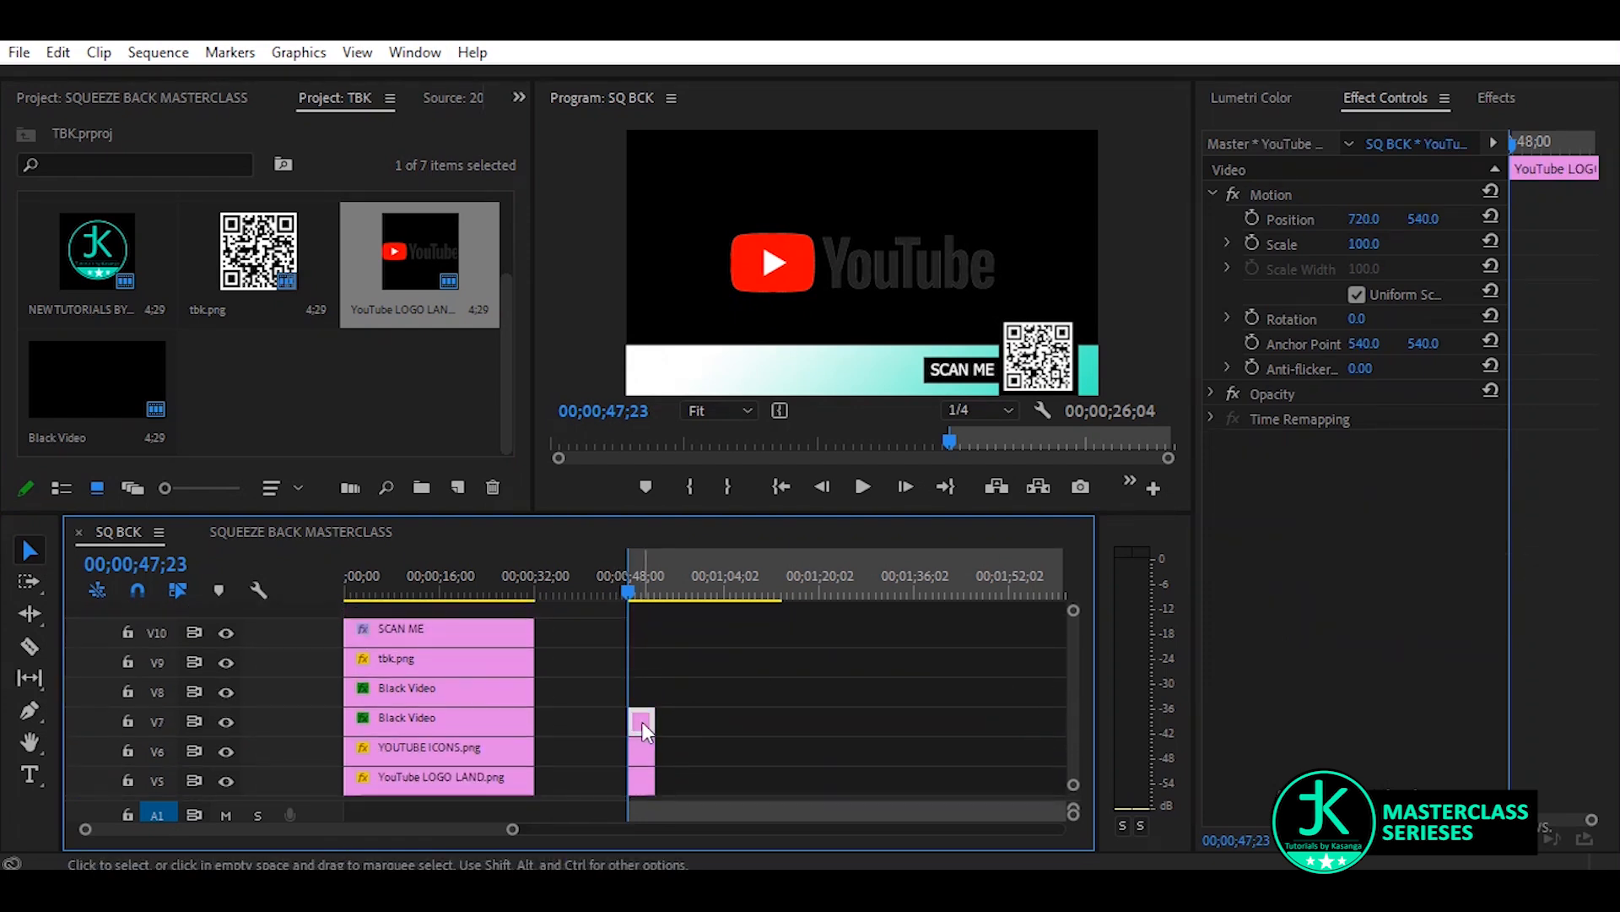
pyautogui.moveTo(1364, 243); pyautogui.dragTo(1005, 221)
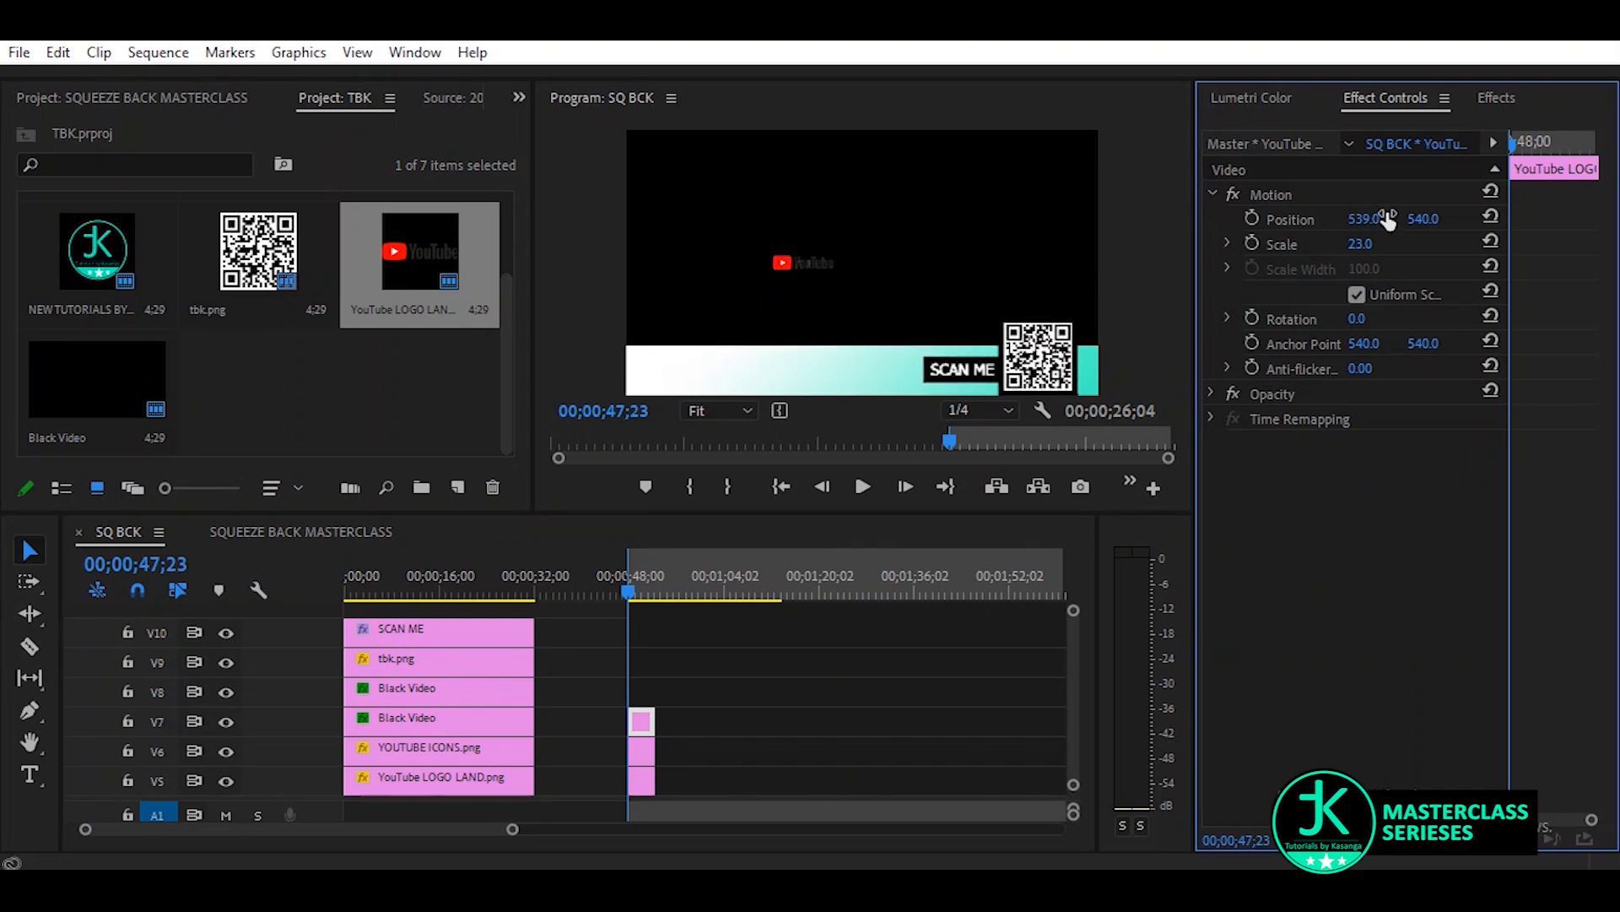
pyautogui.moveTo(1424, 219); pyautogui.dragTo(1607, 220)
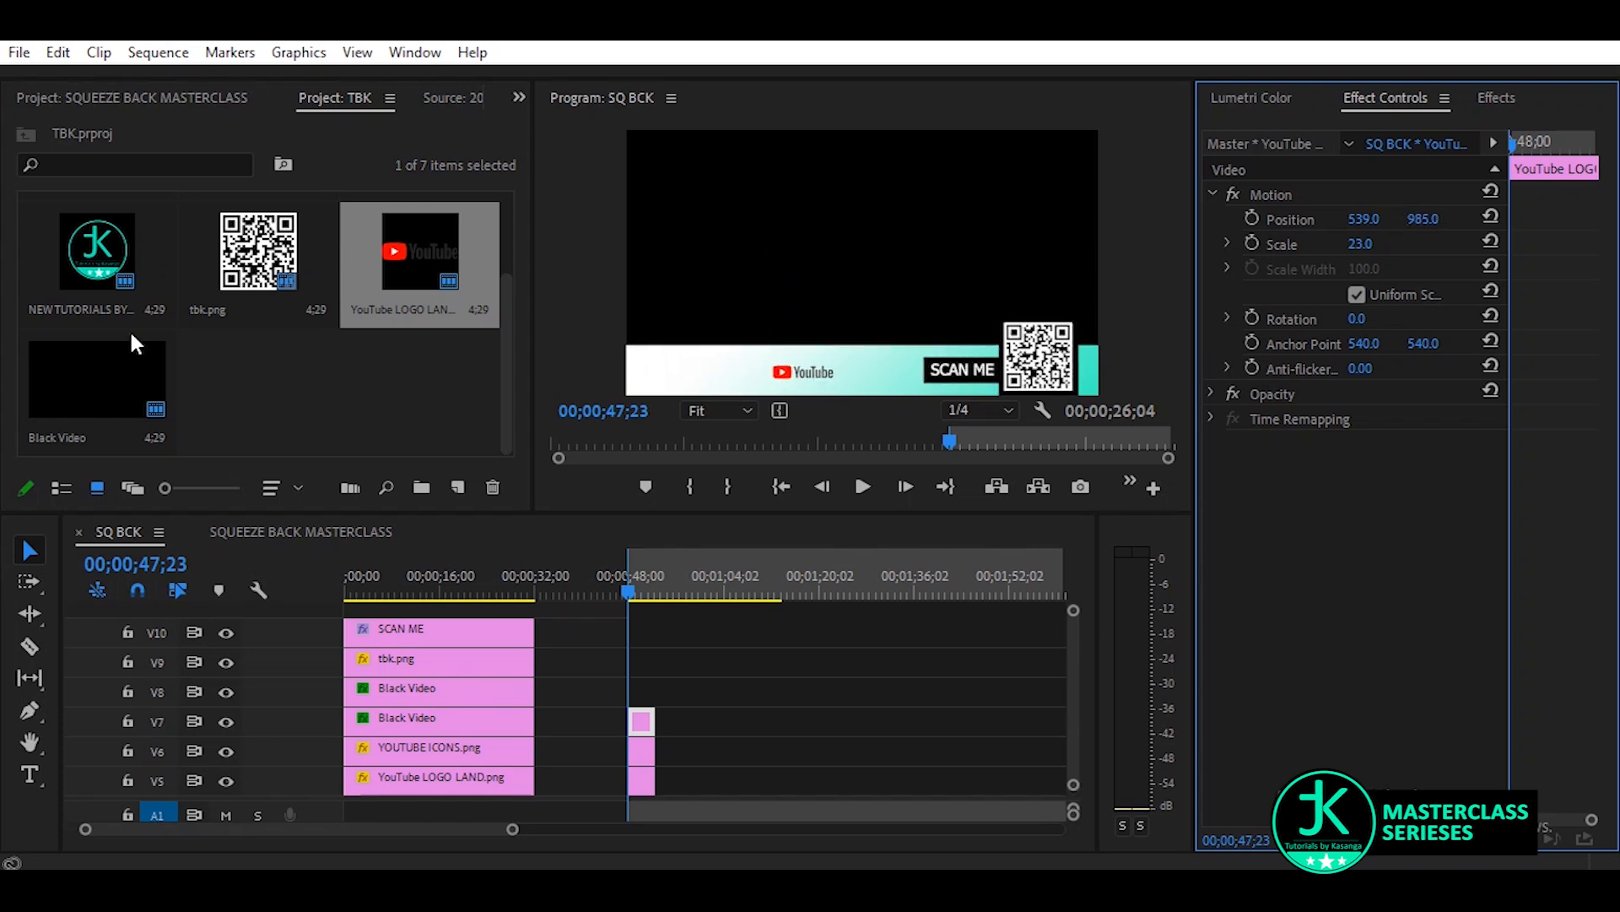
# Place YOUTUBE ICONS.png on V8, scaled to 18 and positioned at 752, 981 between the YouTube logo and SCAN ME
pyautogui.scroll(2, 255, 393)
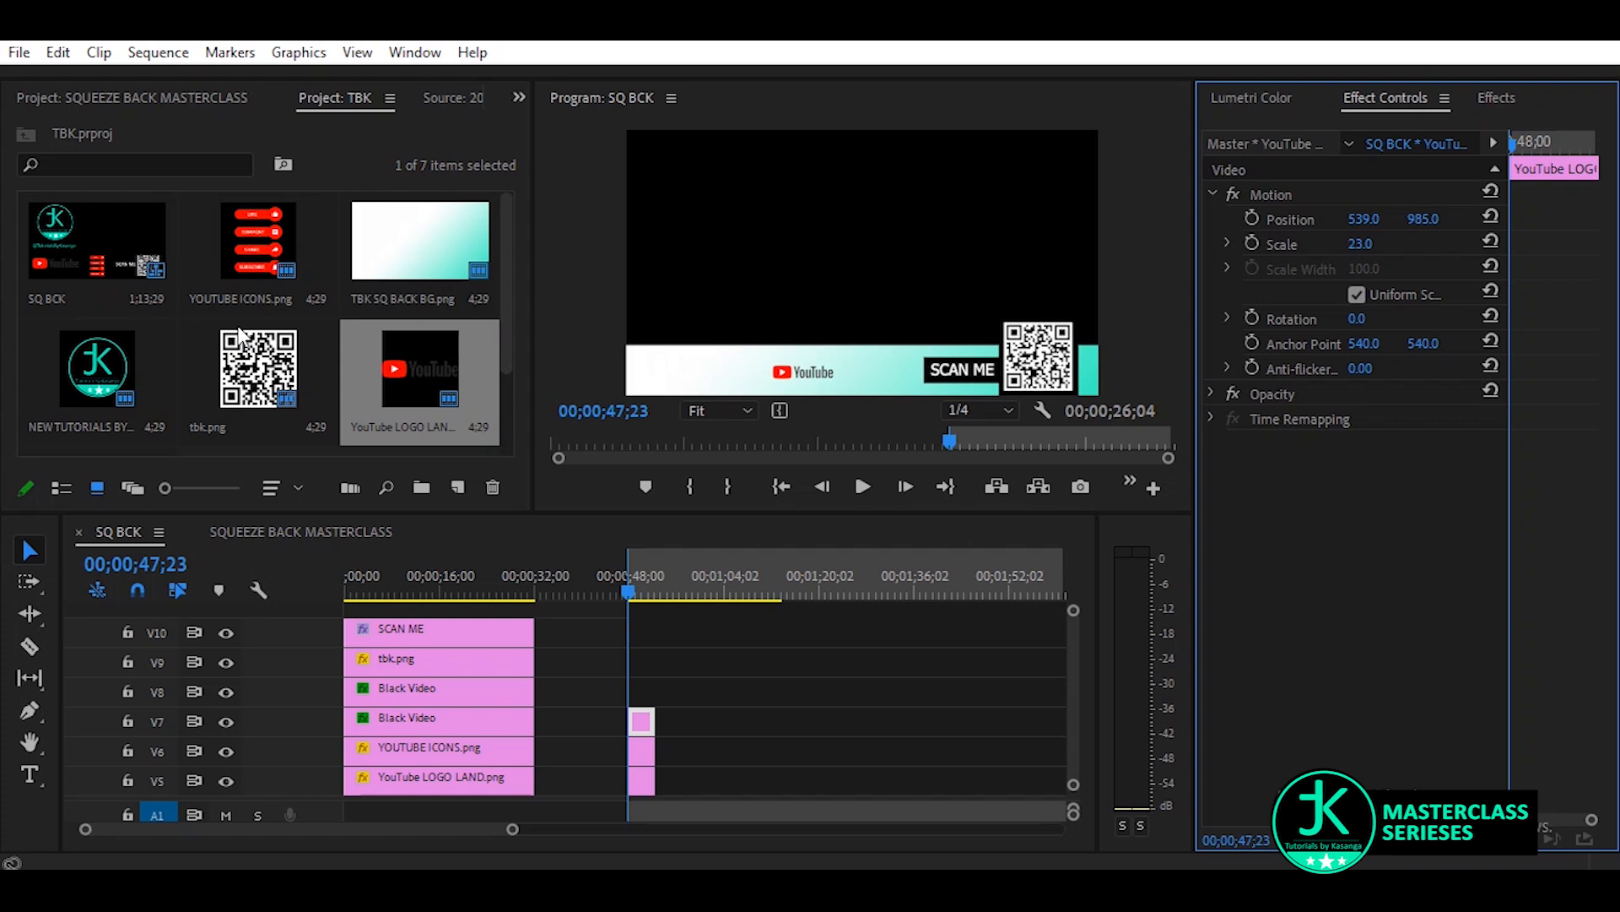
pyautogui.click(253, 245)
pyautogui.moveTo(250, 242); pyautogui.dragTo(621, 692)
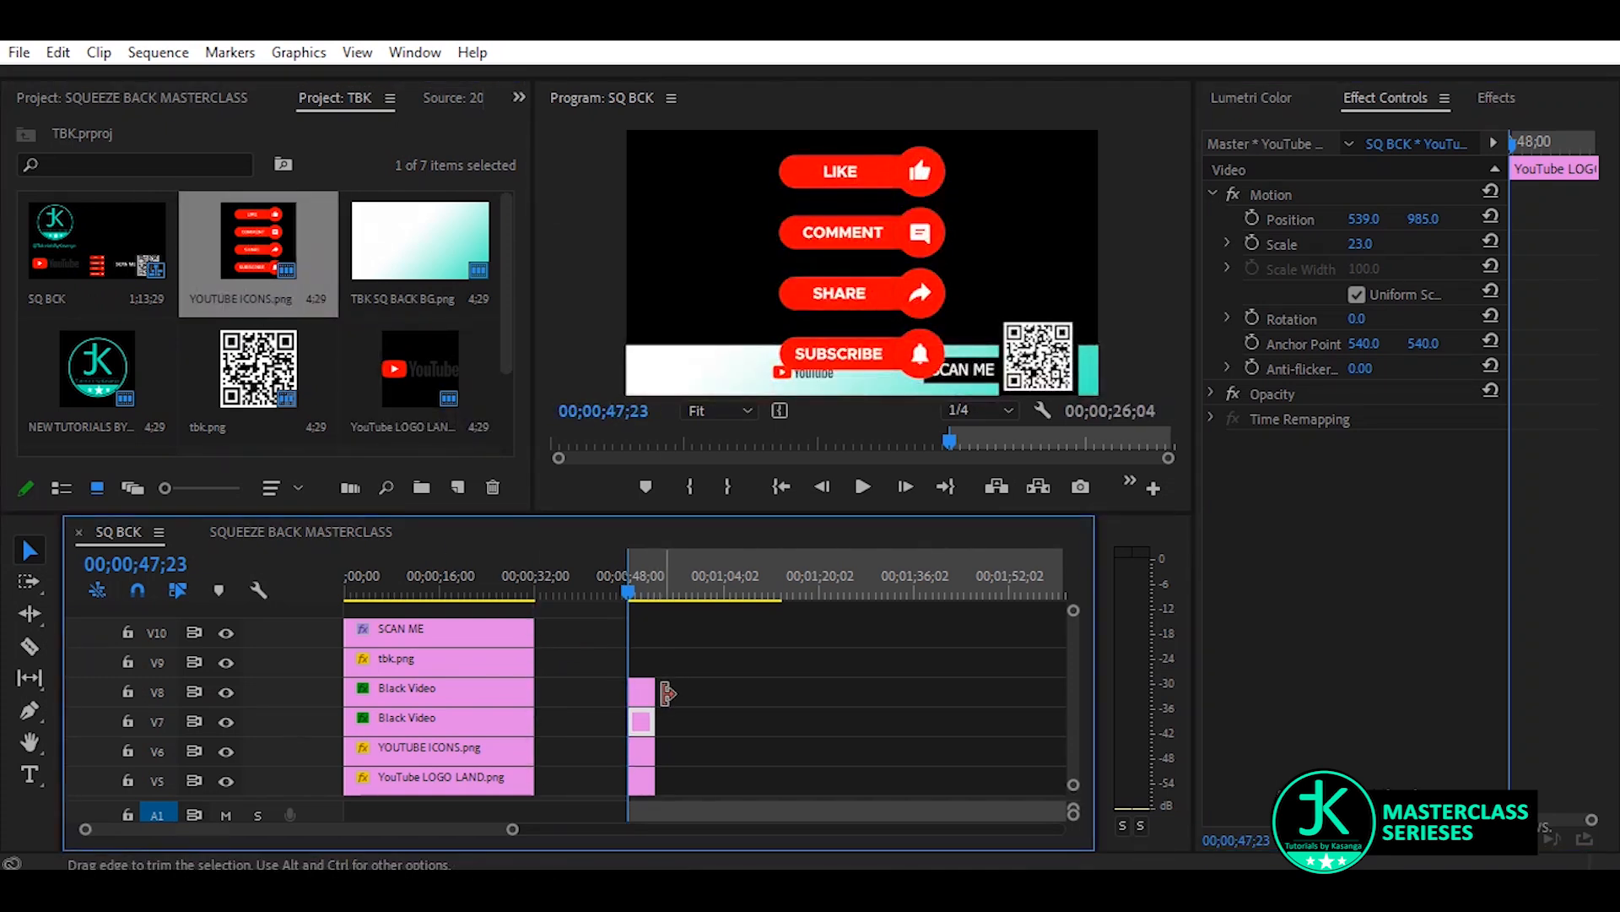
pyautogui.click(642, 699)
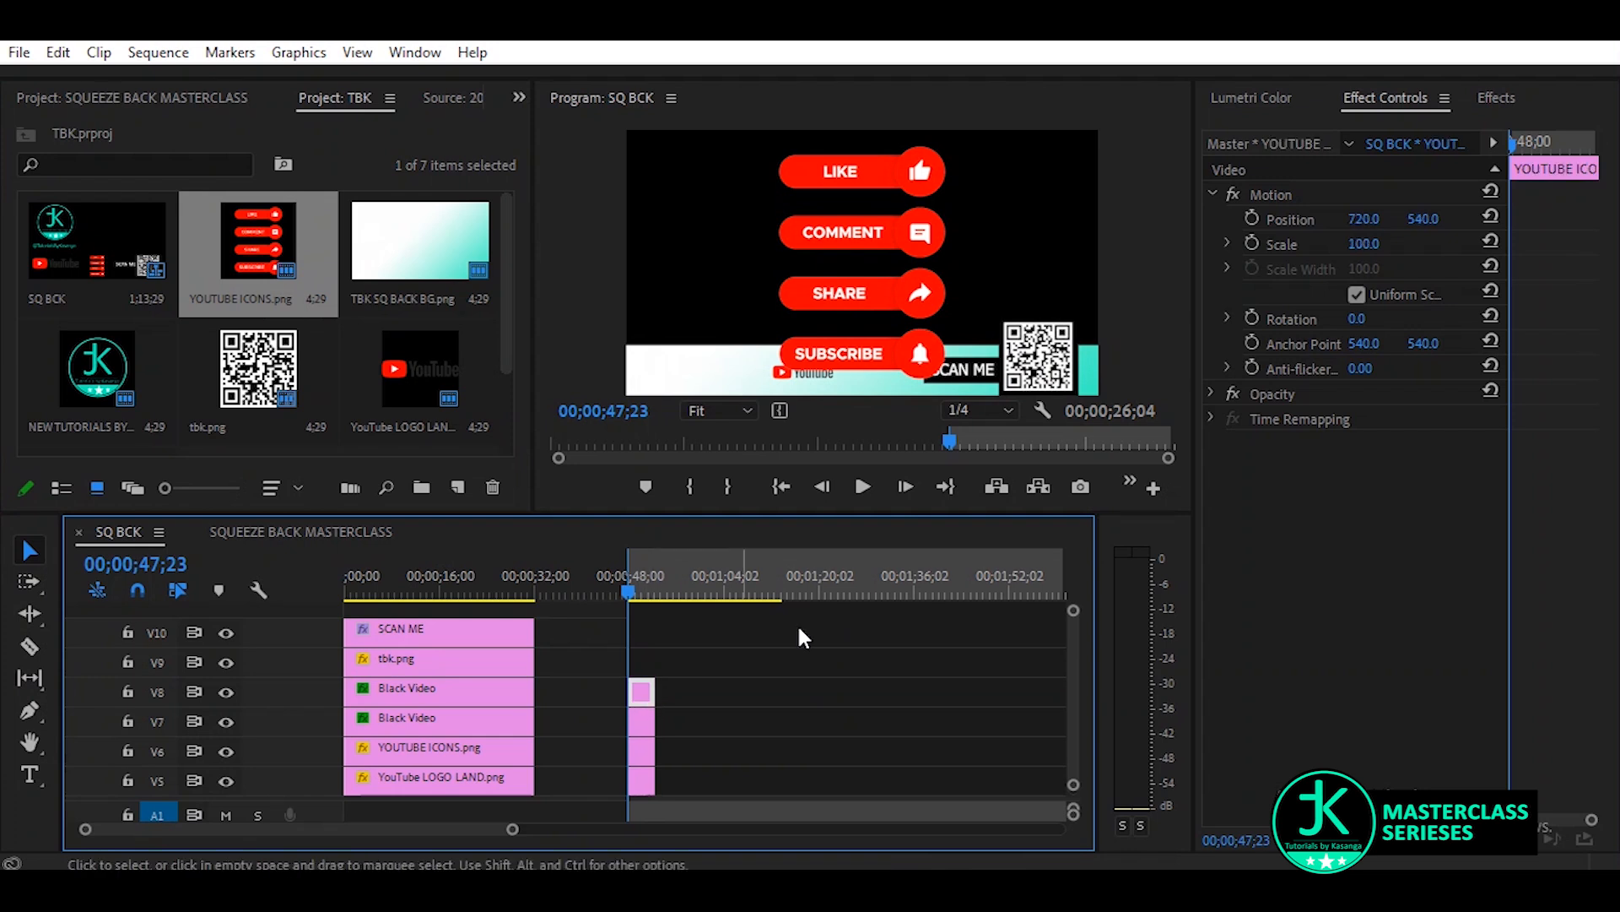
pyautogui.moveTo(1362, 244); pyautogui.dragTo(1305, 244)
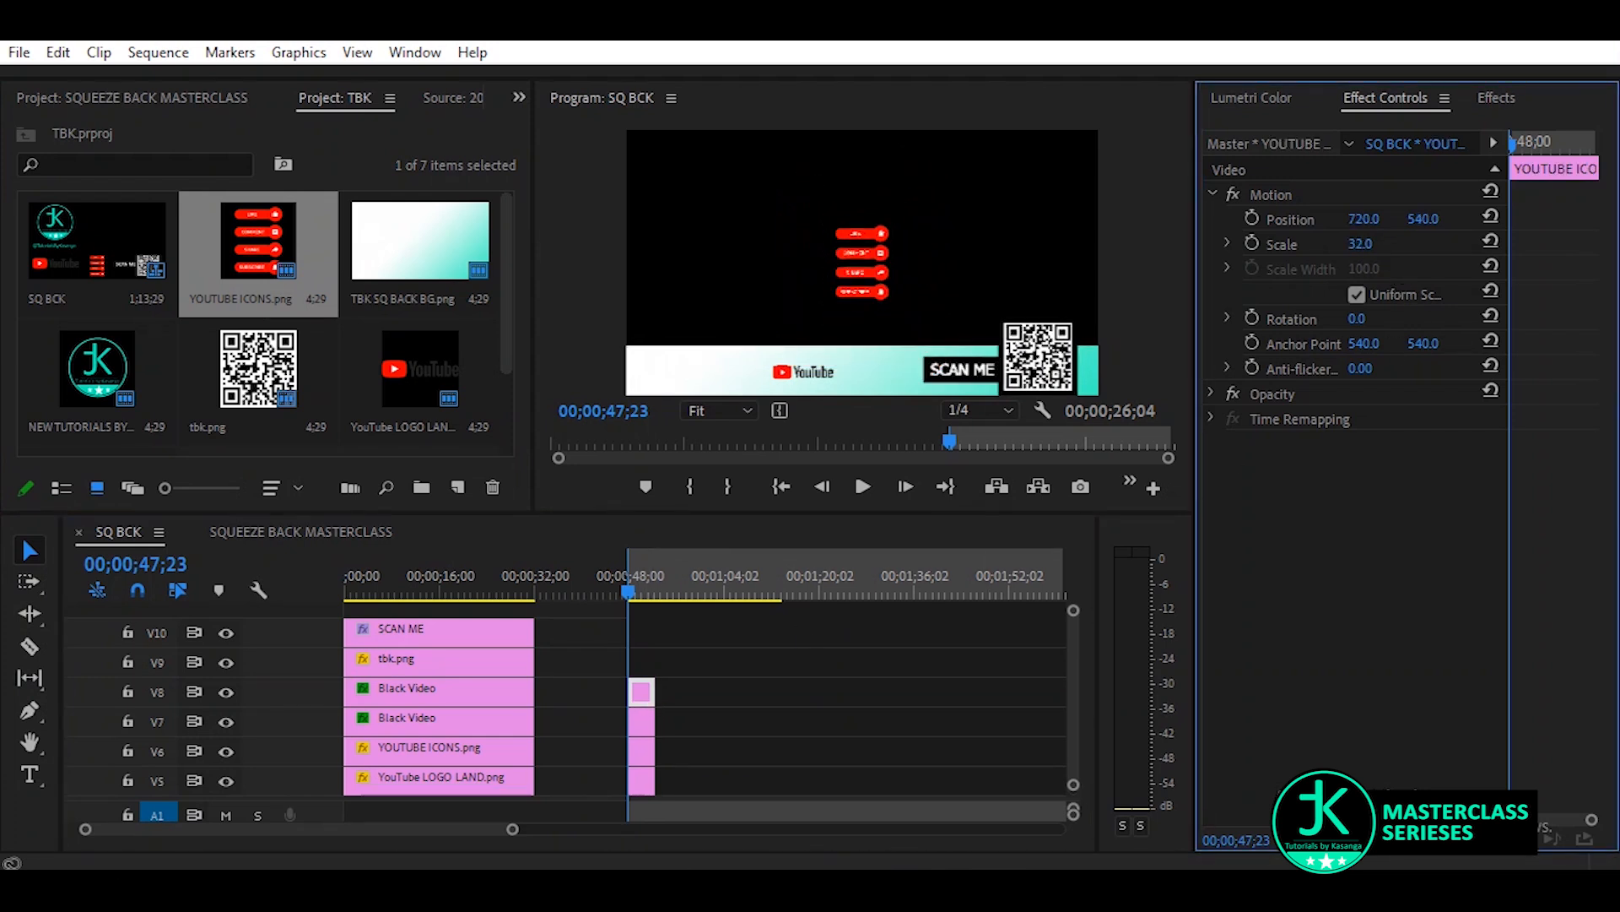
pyautogui.moveTo(1426, 222); pyautogui.dragTo(1367, 221)
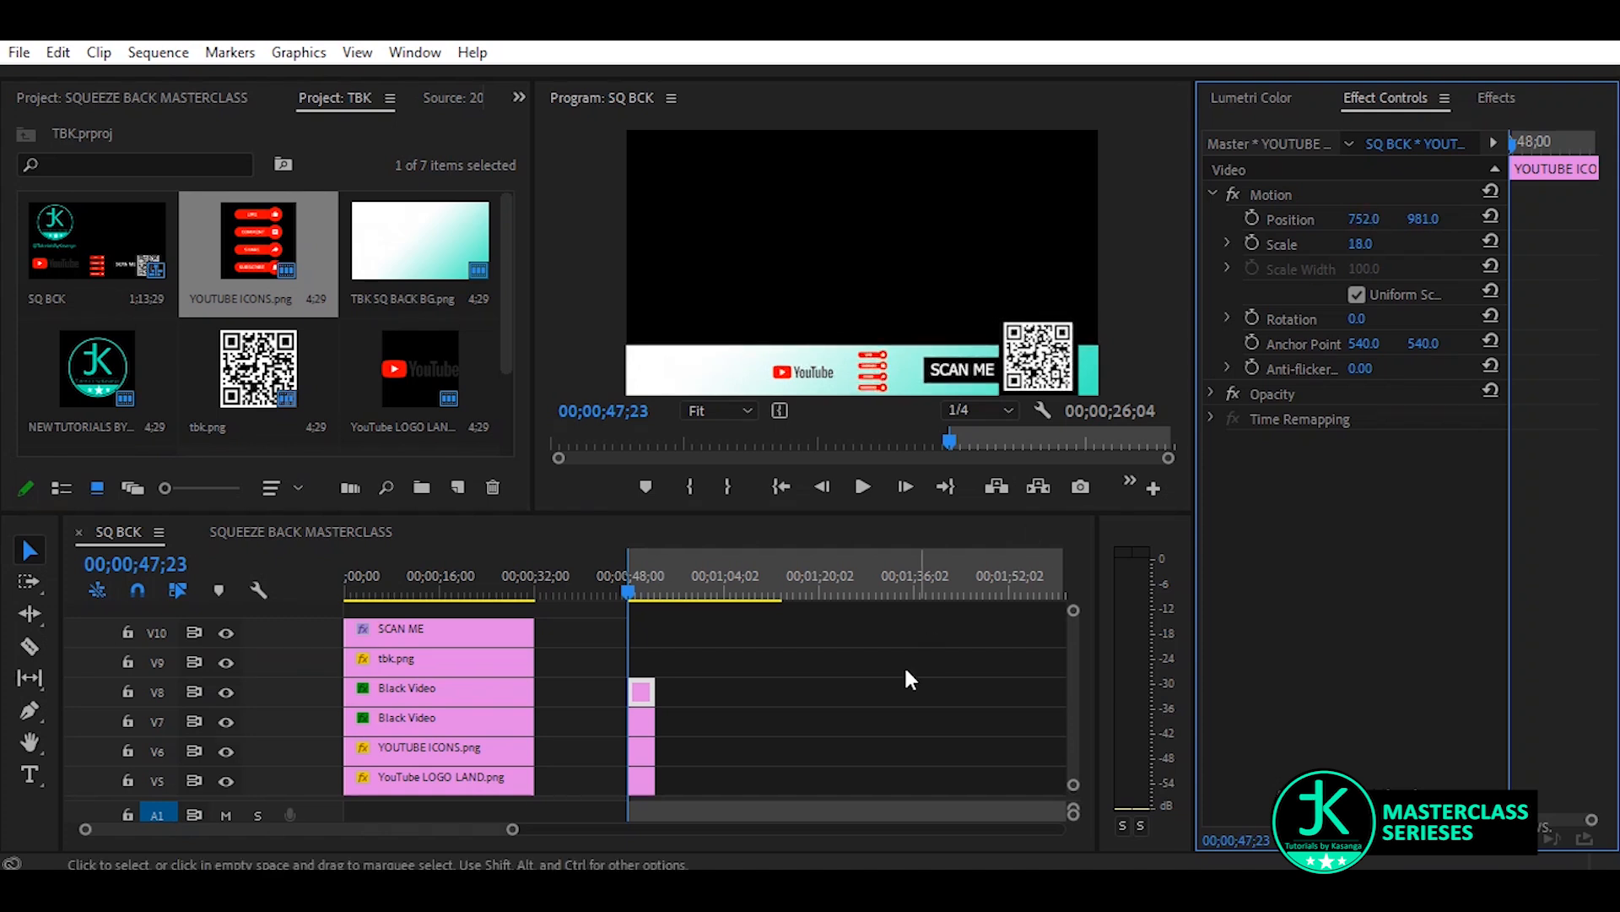
# Reposition the YouTube logo clip on V7 to about 565, 980 on the gradient strip
pyautogui.click(644, 724)
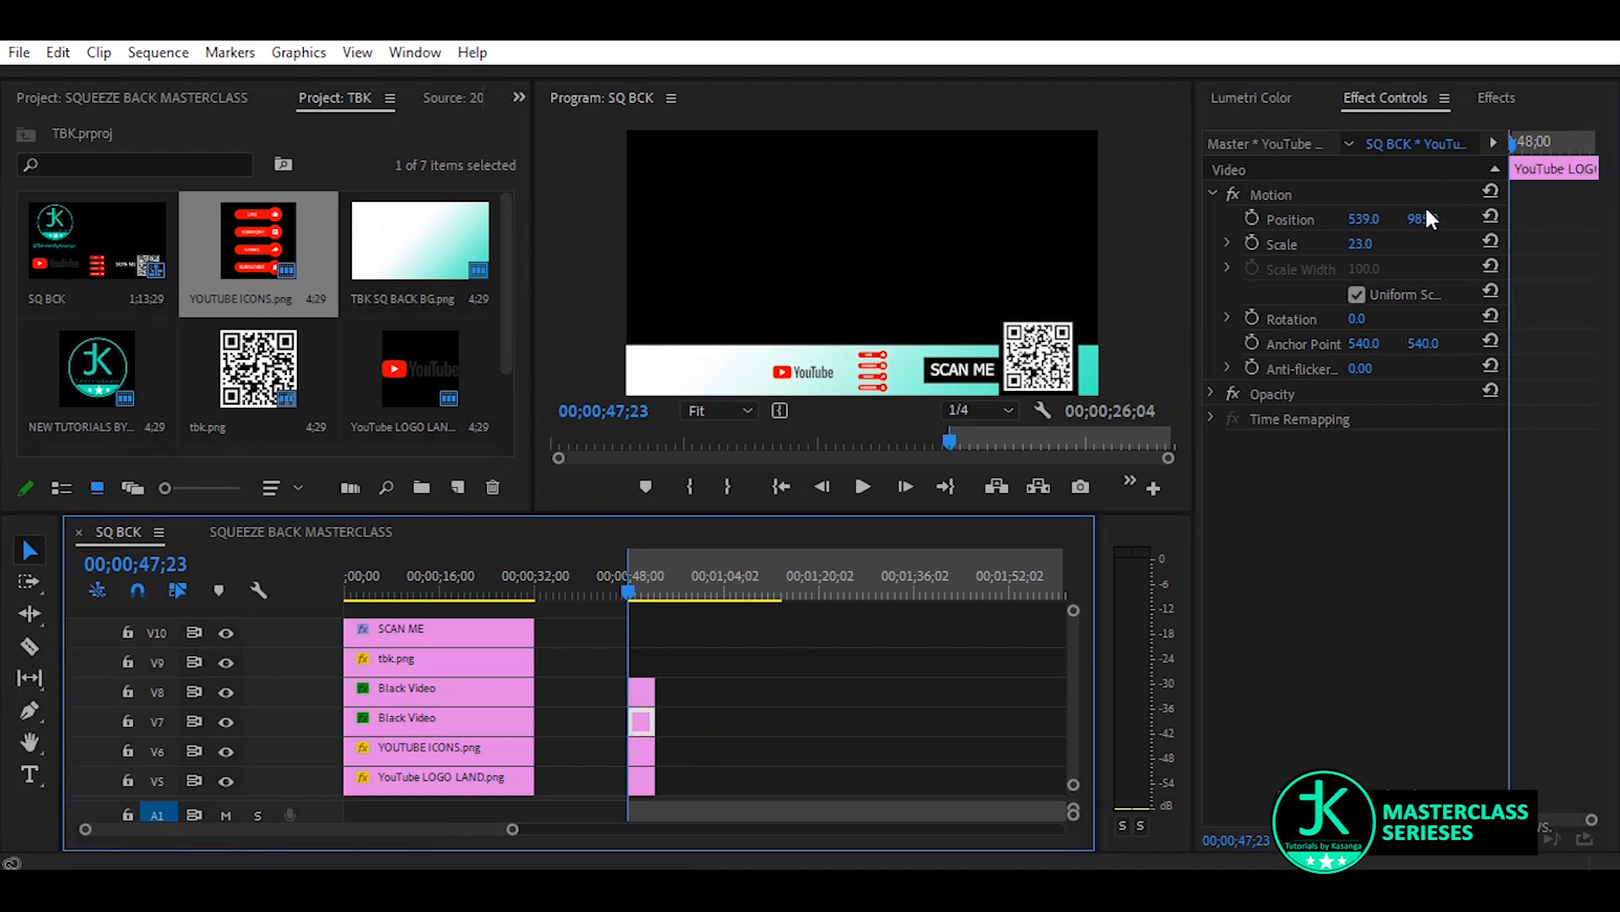
pyautogui.moveTo(1430, 221); pyautogui.dragTo(1376, 220)
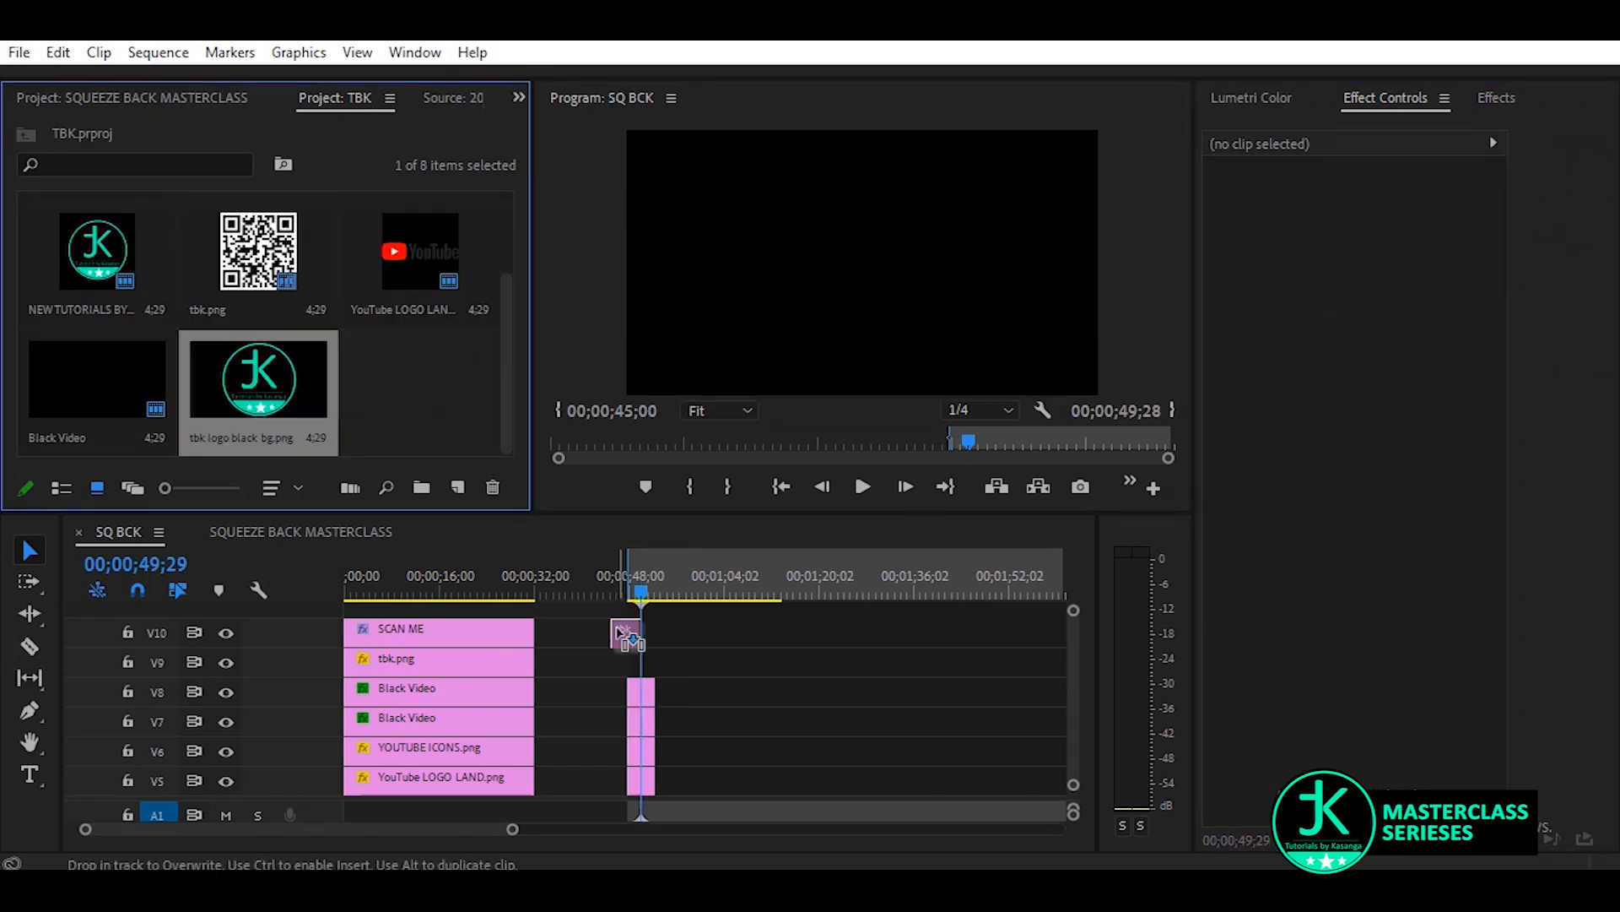
# Place tbk logo black bg.png on V10, scaled to 24 and positioned at 246, 940 beside the YouTube logo on the strip
pyautogui.moveTo(639, 635); pyautogui.dragTo(667, 643)
pyautogui.click(640, 633)
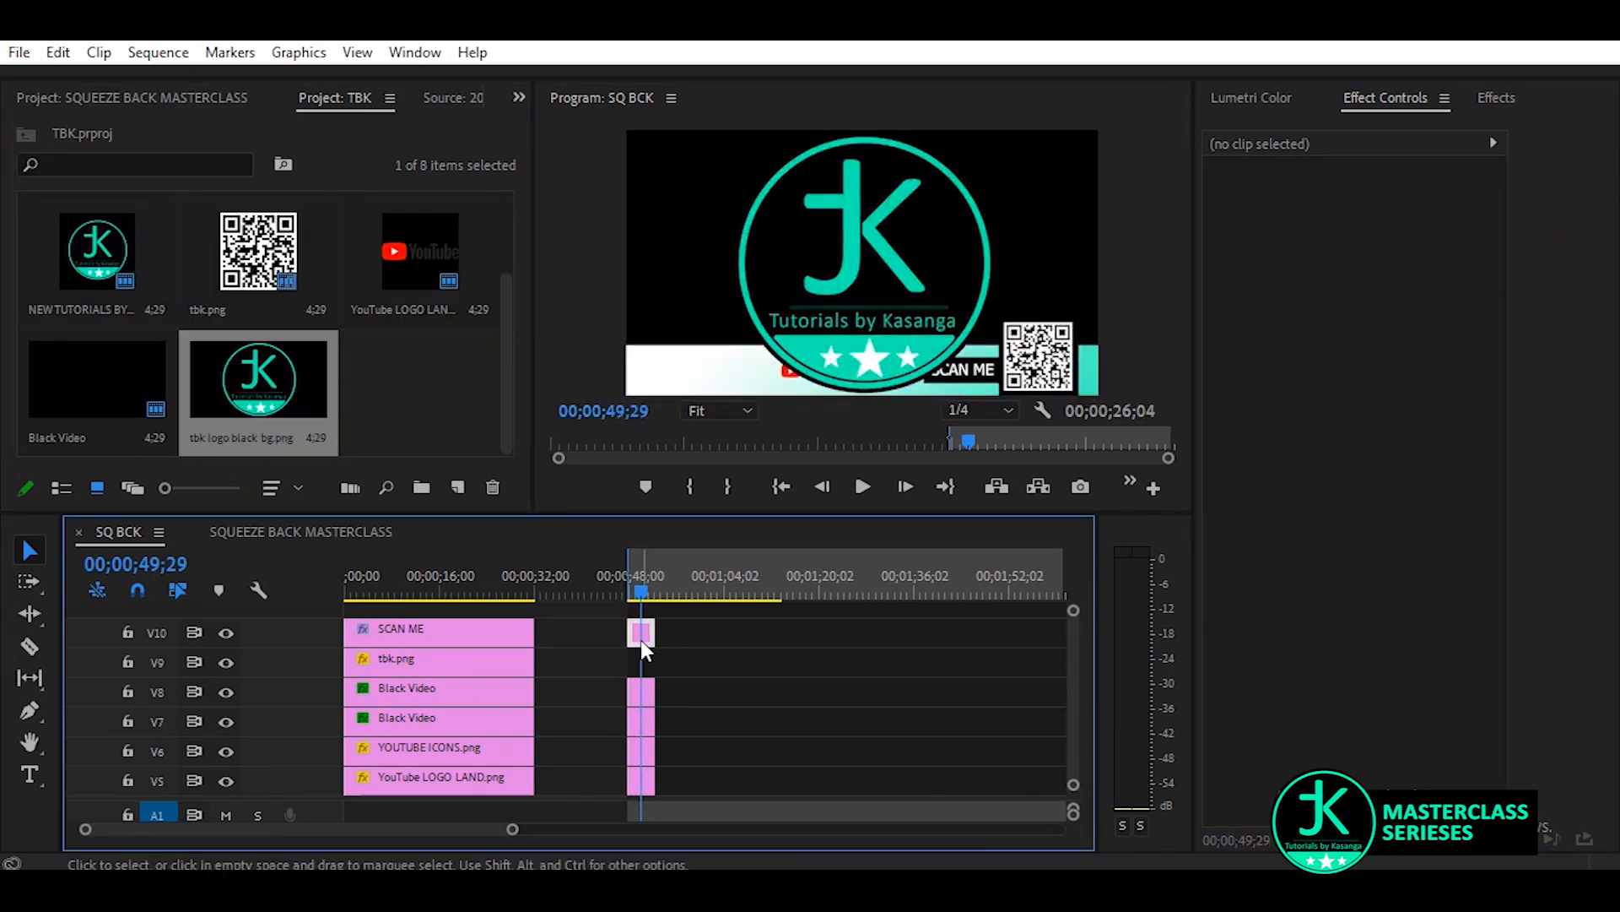
pyautogui.moveTo(1356, 245); pyautogui.dragTo(999, 219)
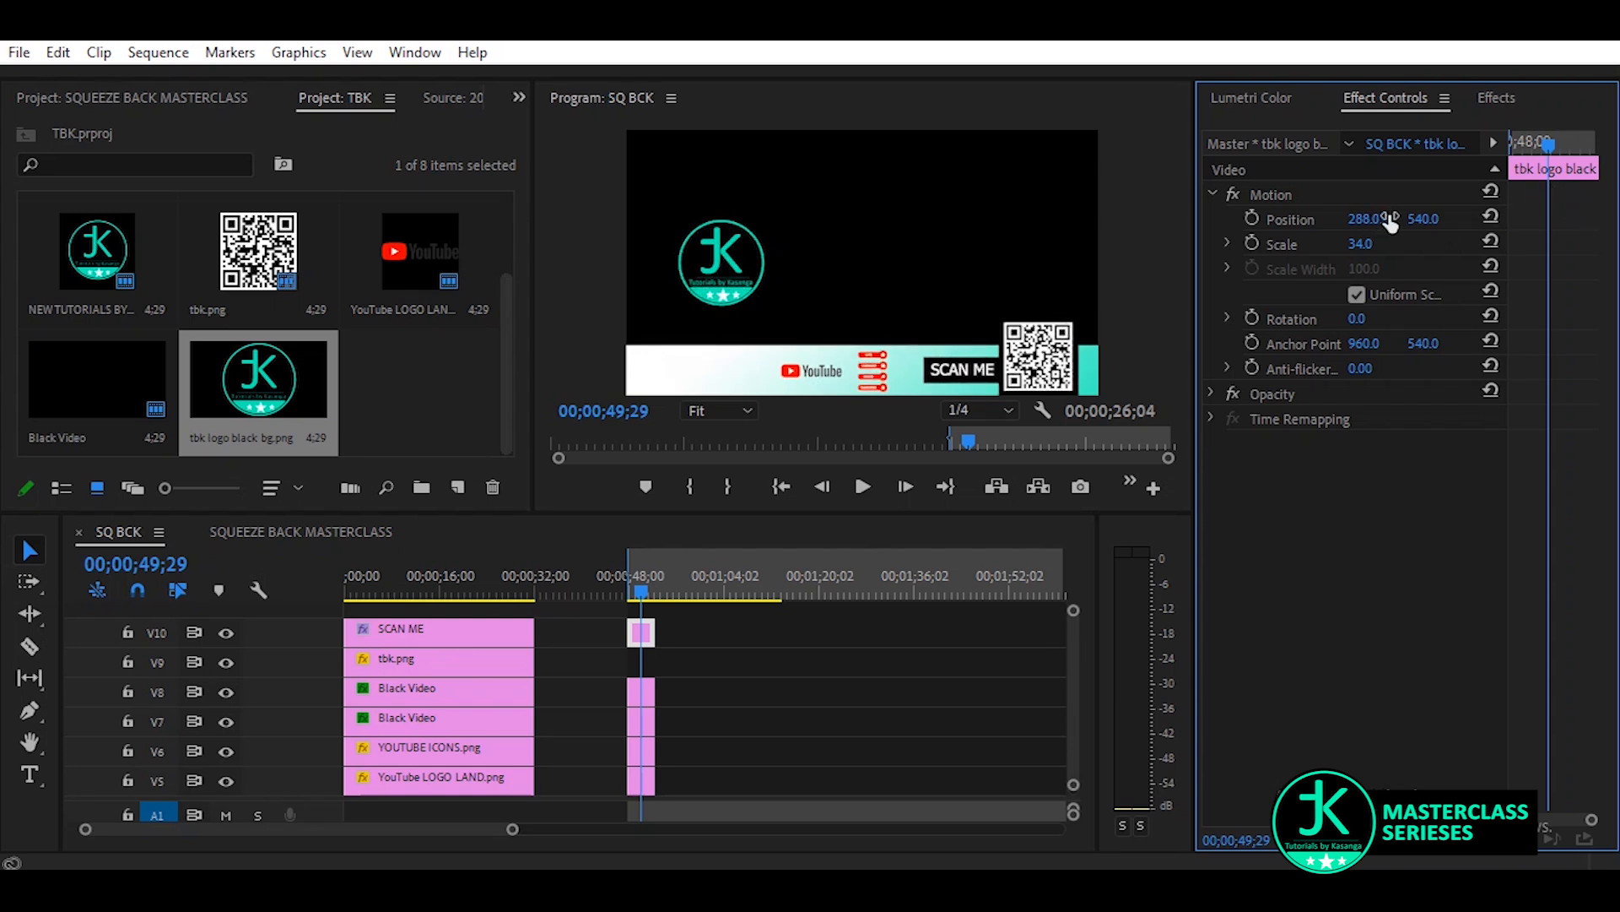
pyautogui.moveTo(1429, 220); pyautogui.dragTo(1618, 219)
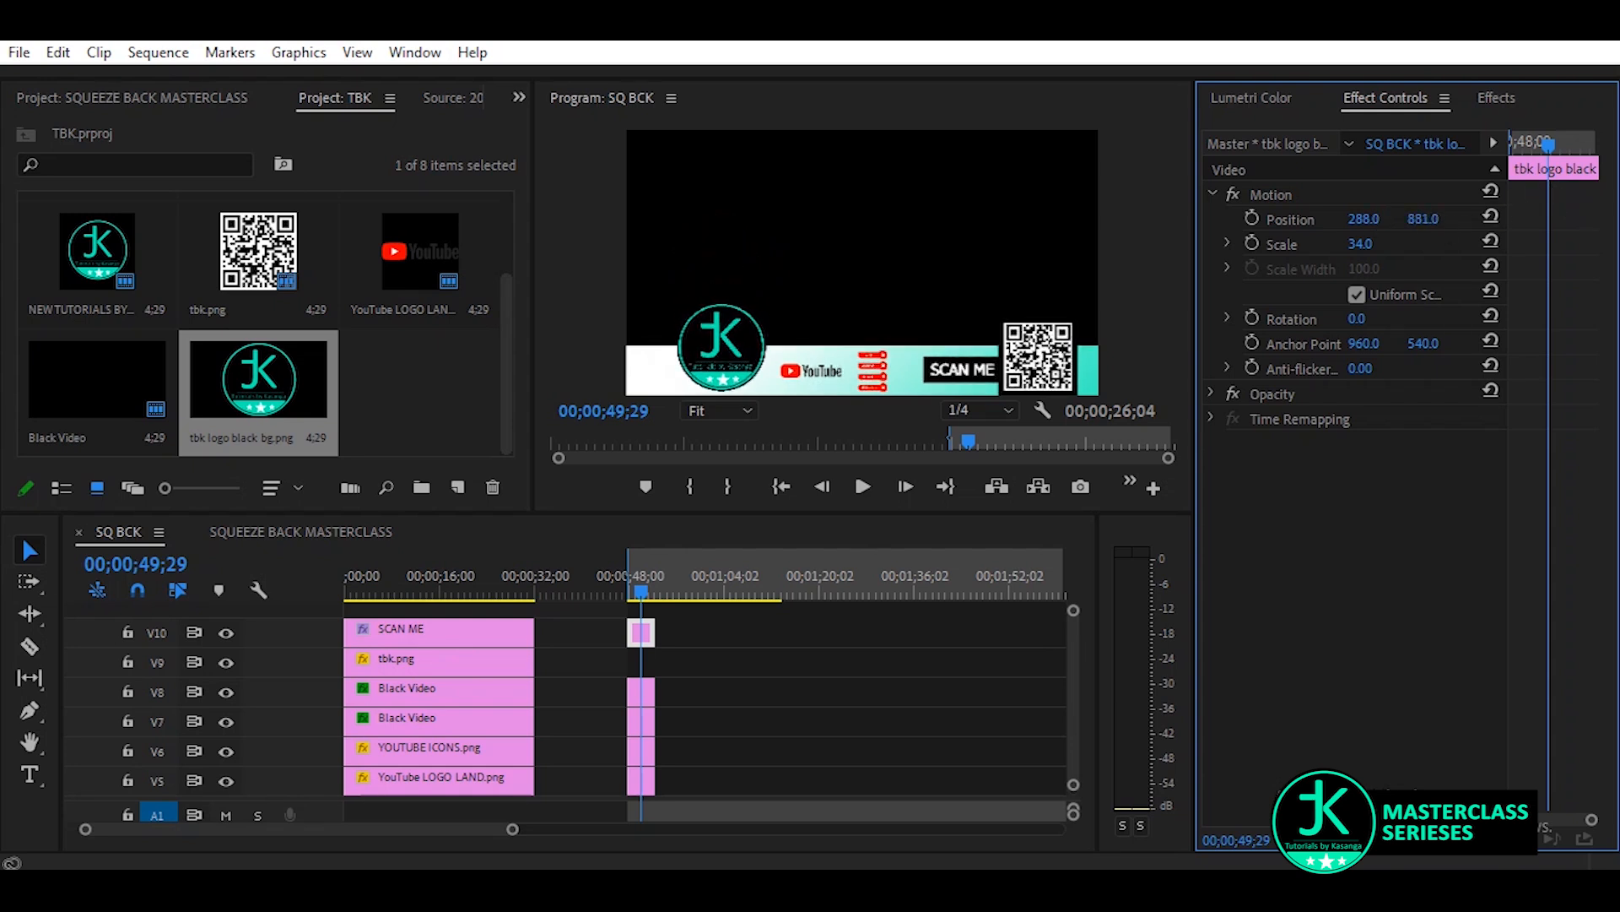
pyautogui.moveTo(1373, 236); pyautogui.dragTo(1464, 222)
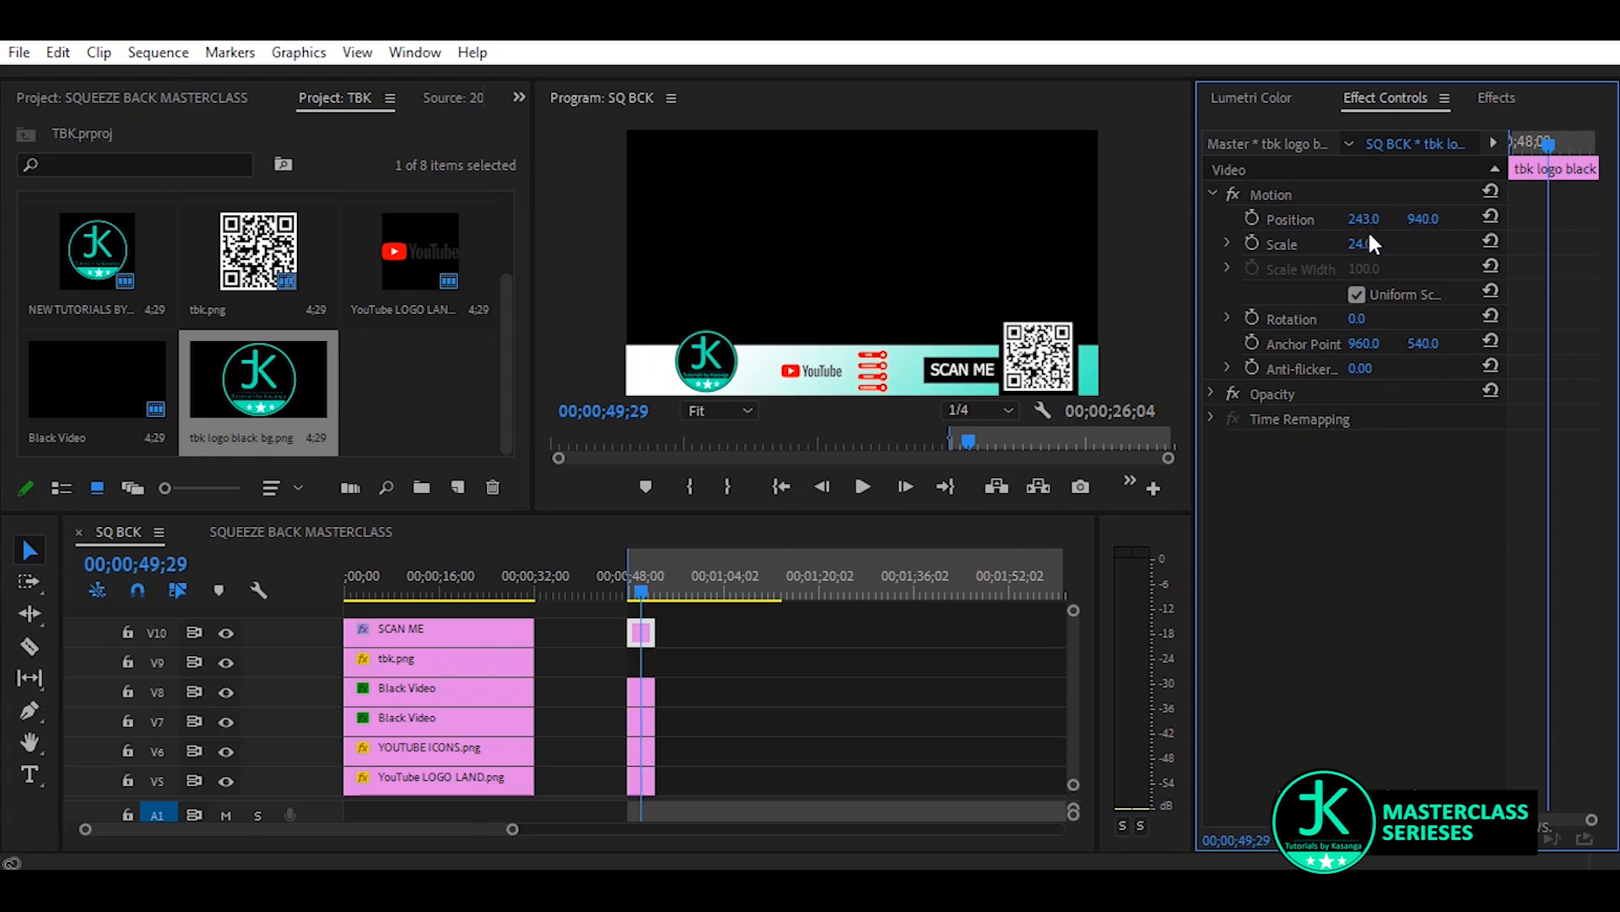
pyautogui.moveTo(1364, 219); pyautogui.dragTo(1366, 219)
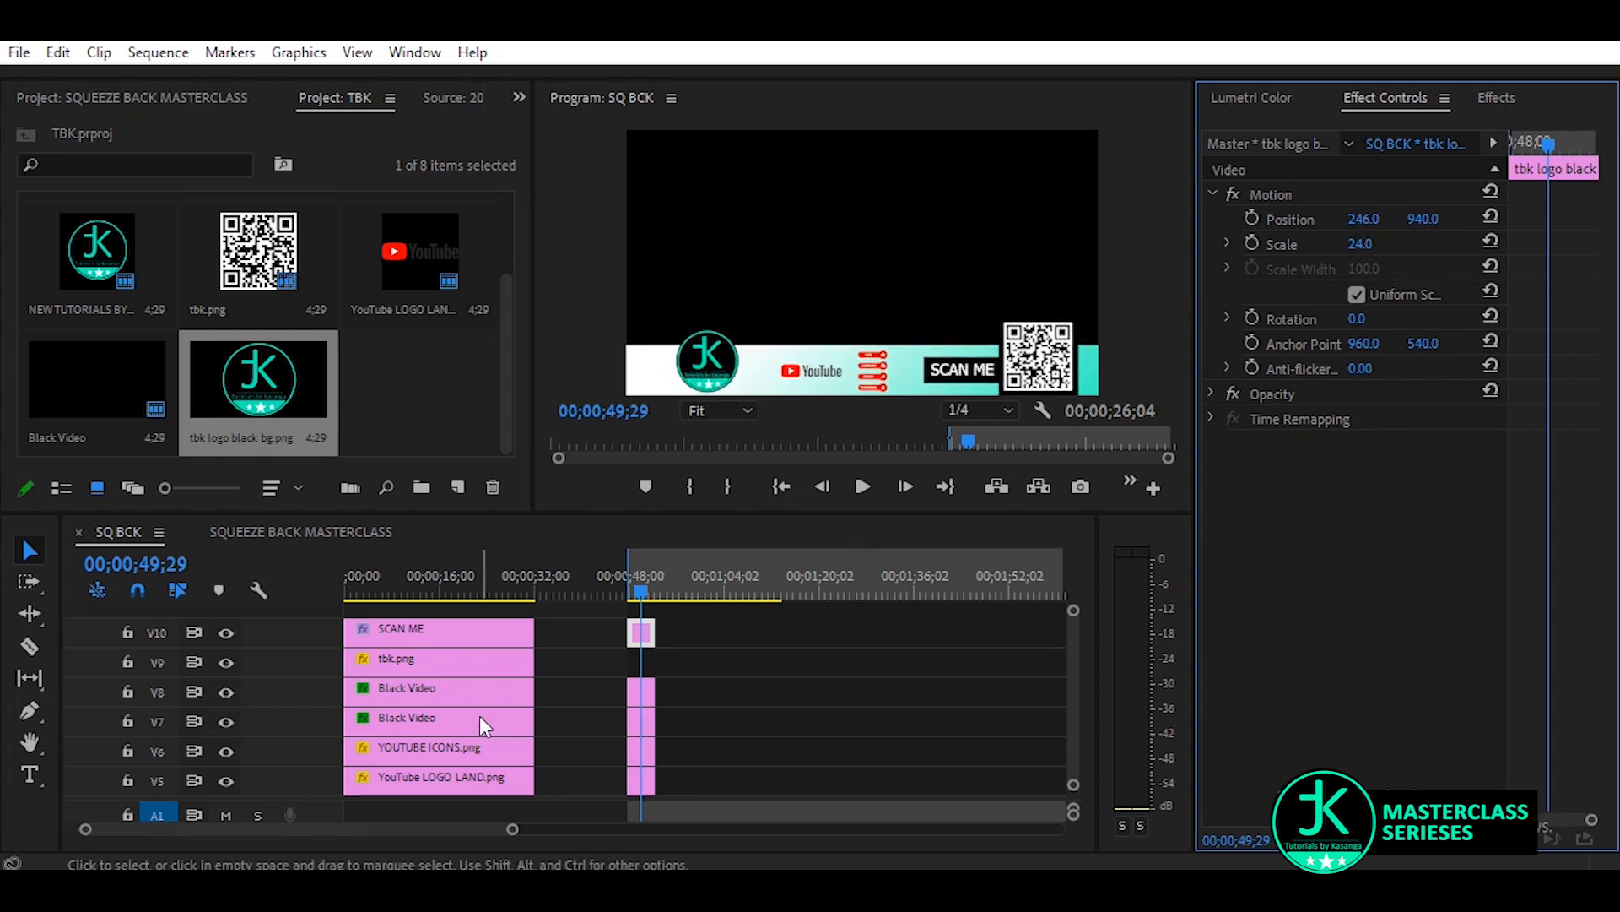
# Set the horizontal position of the YouTube icons to 714, the YouTube logo to 518 and the tbk logo to 231
pyautogui.click(643, 690)
pyautogui.moveTo(1369, 221); pyautogui.dragTo(1339, 221)
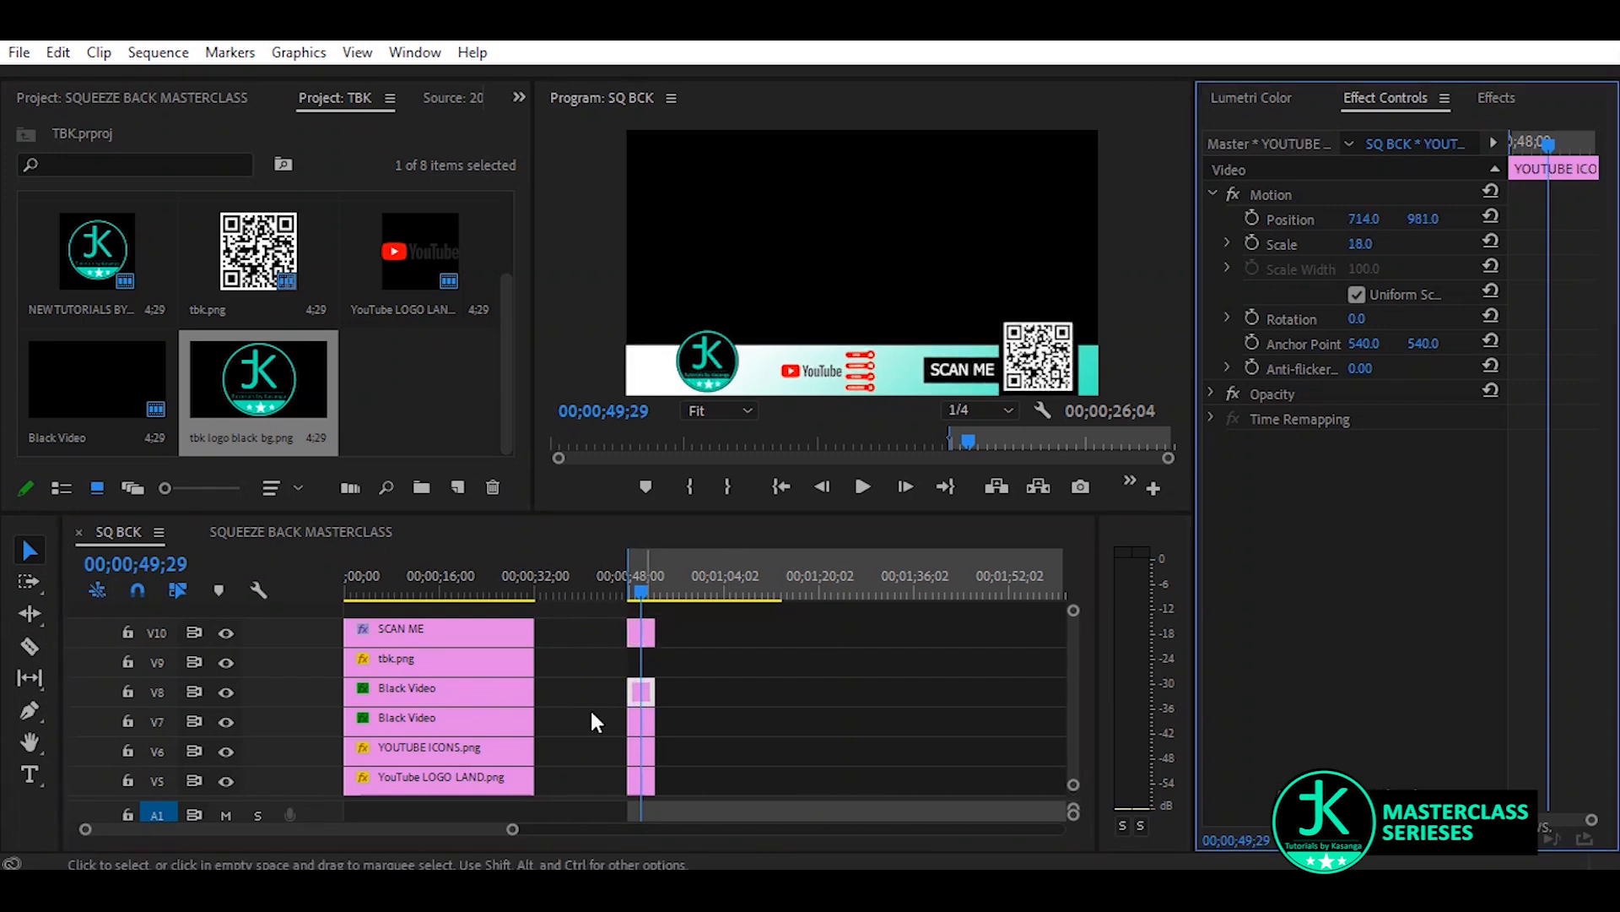
pyautogui.click(641, 722)
pyautogui.click(1350, 222)
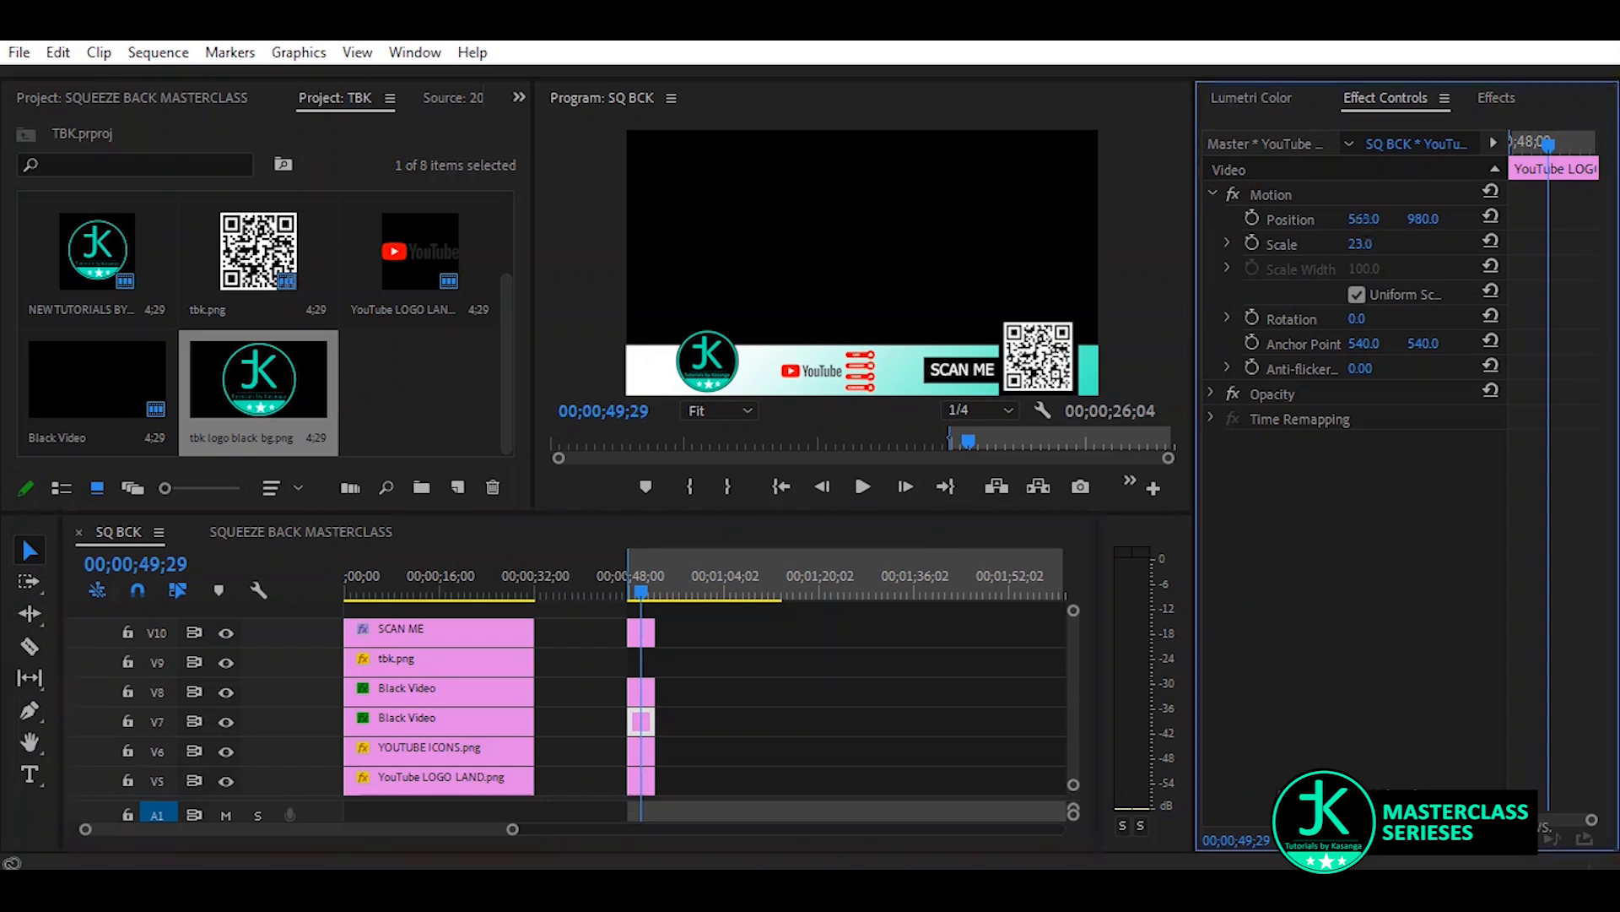
pyautogui.moveTo(1351, 221); pyautogui.dragTo(1313, 221)
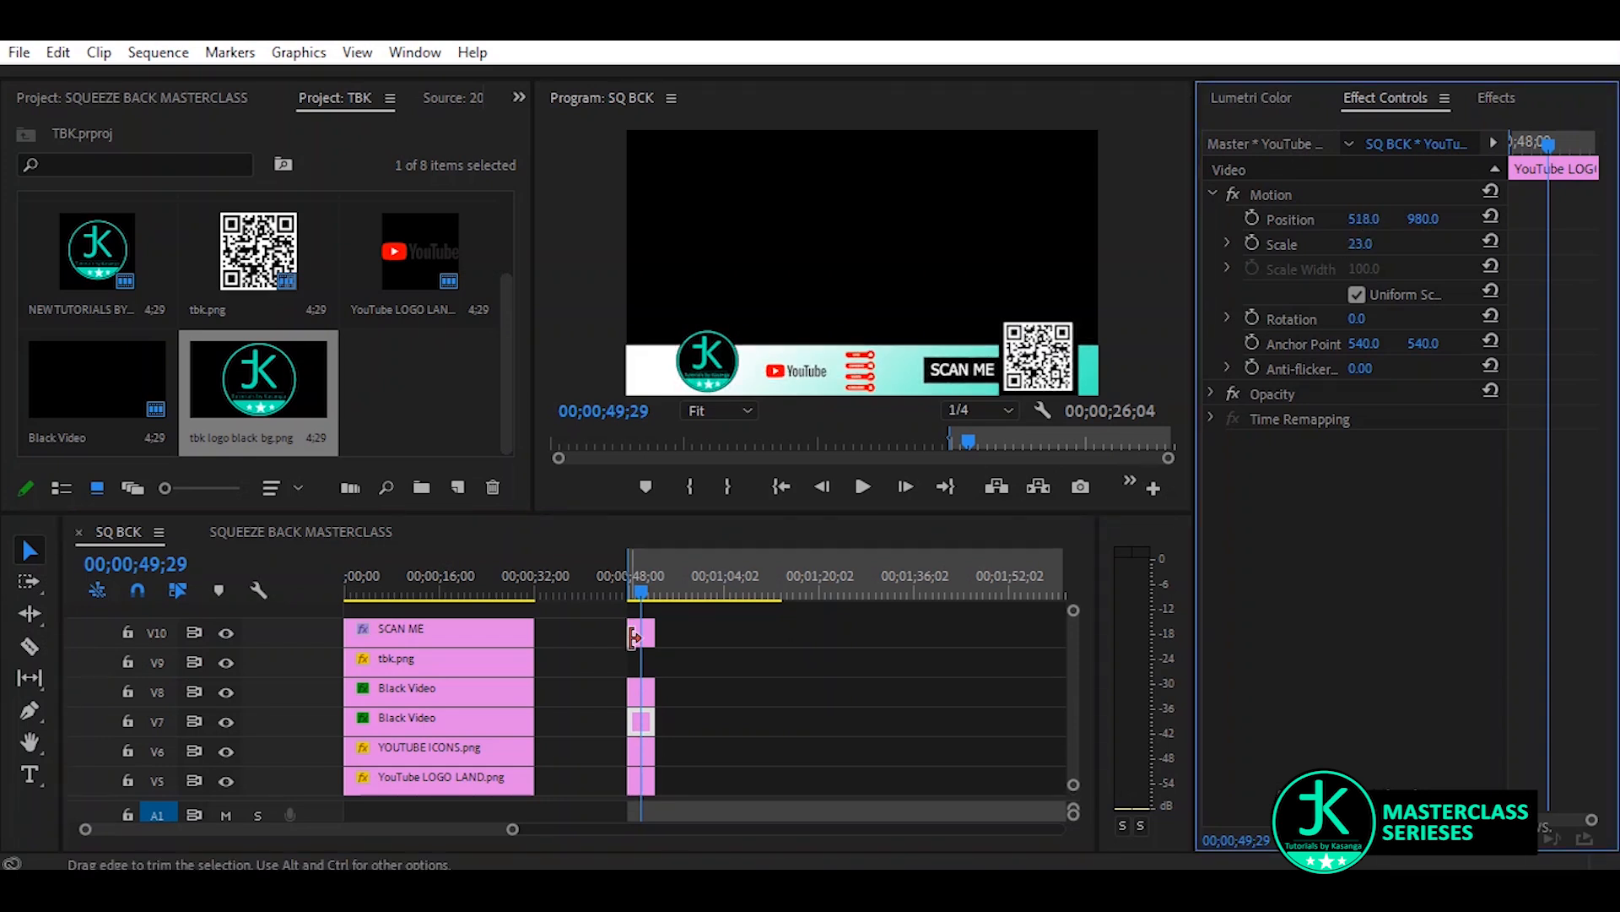
pyautogui.click(642, 635)
pyautogui.moveTo(1363, 220); pyautogui.dragTo(1351, 219)
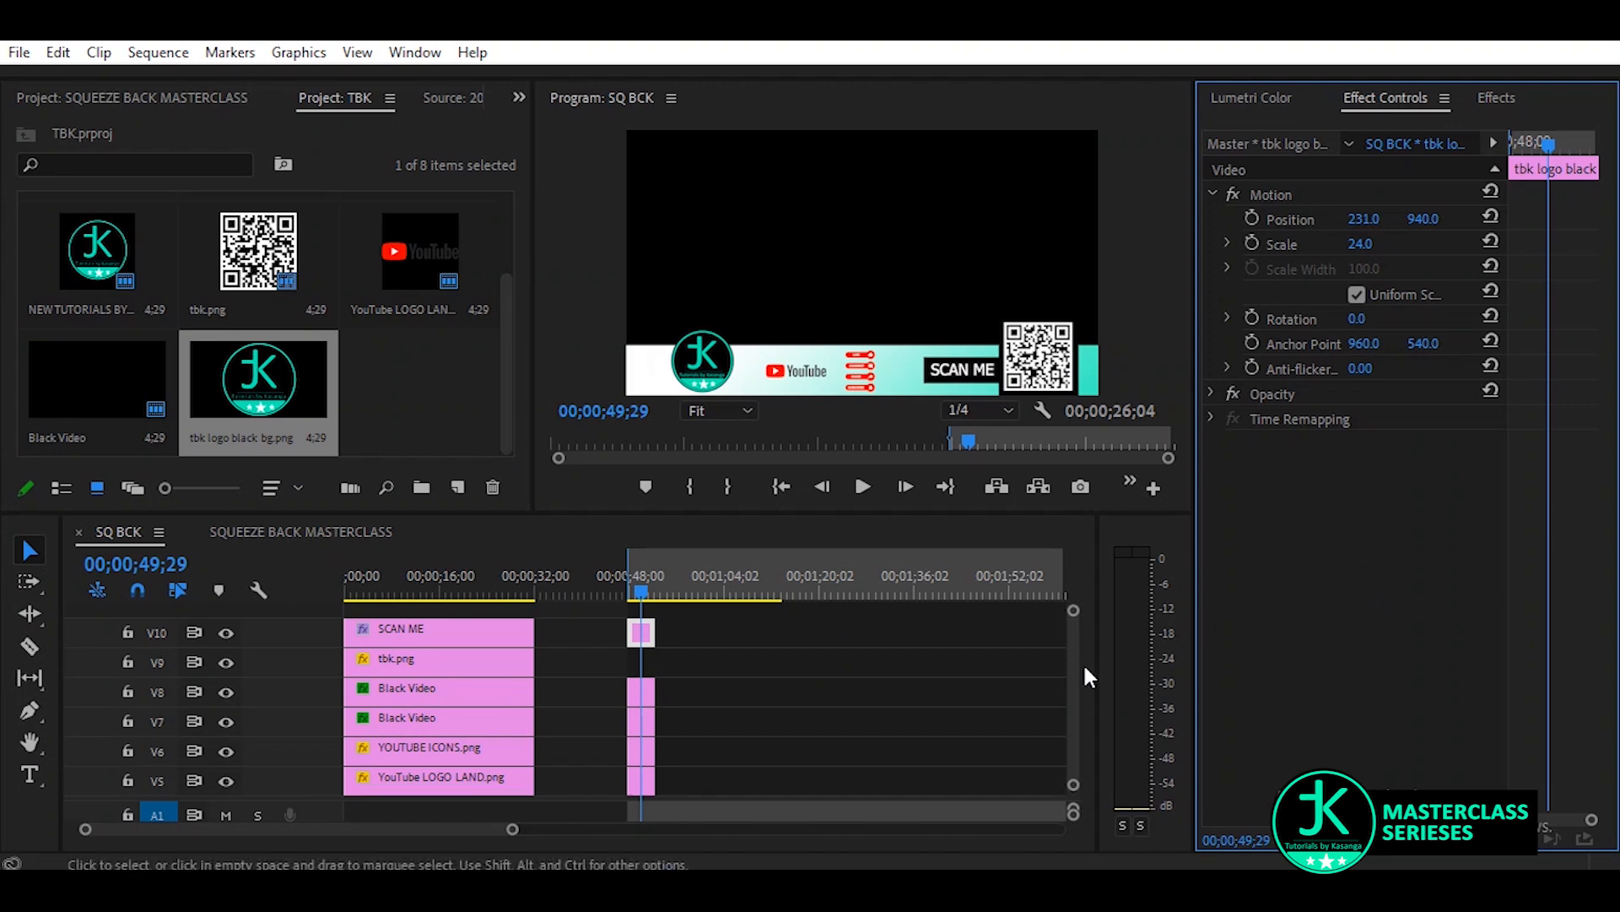
# Show the V1 background track, and set the tbk logo on V10 to scale 27 and vertical position 925
pyautogui.moveTo(1072, 662); pyautogui.dragTo(1078, 731)
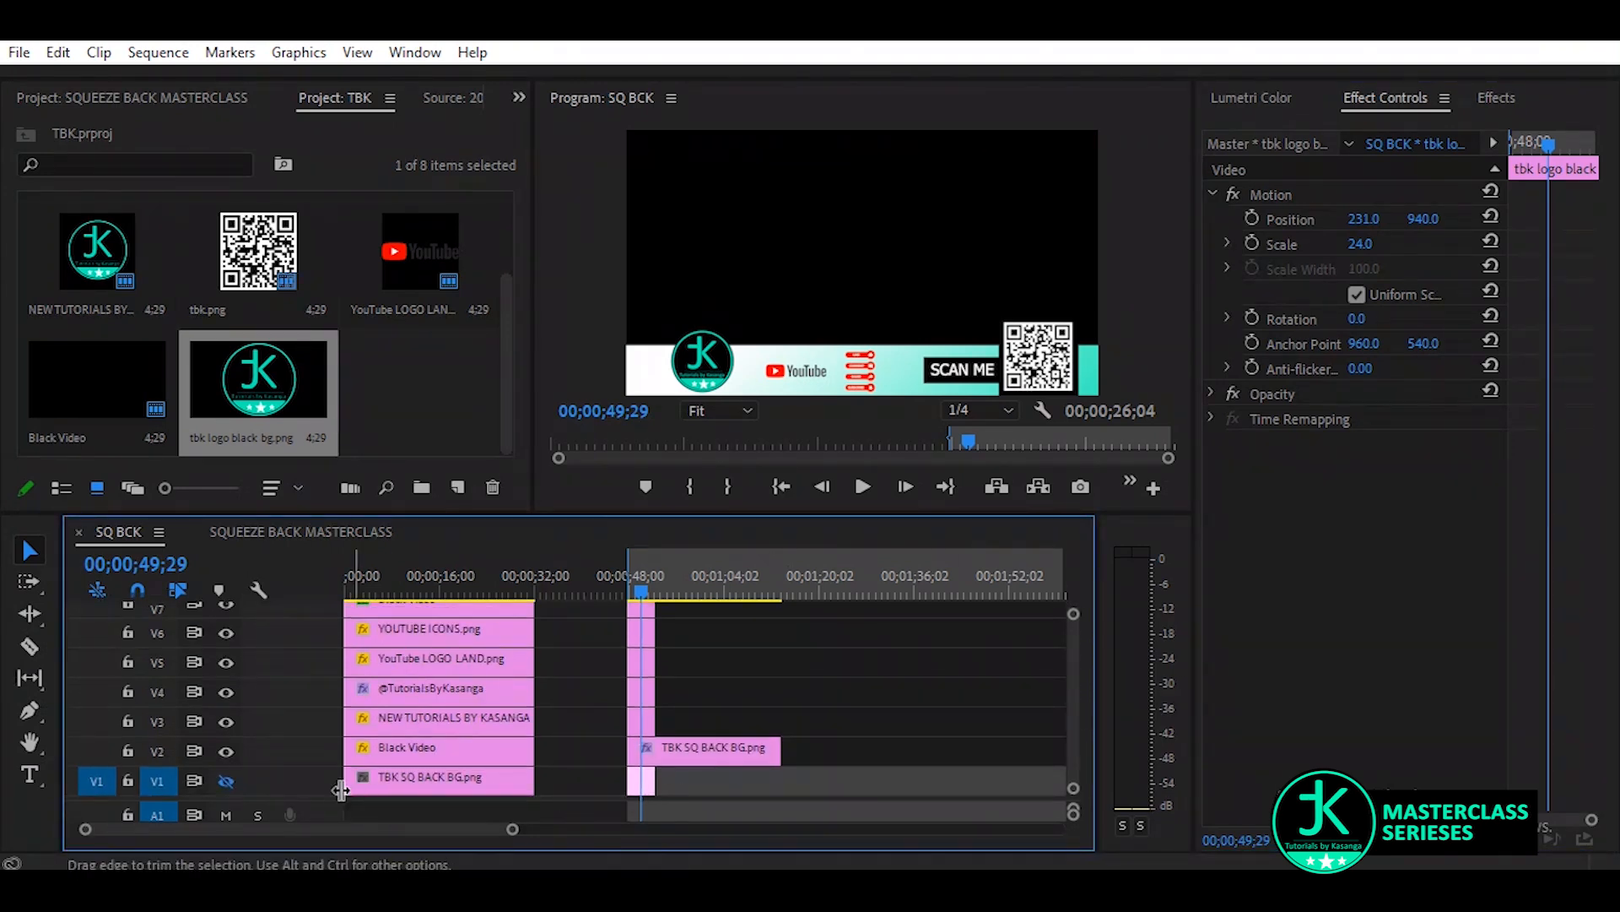
pyautogui.click(224, 782)
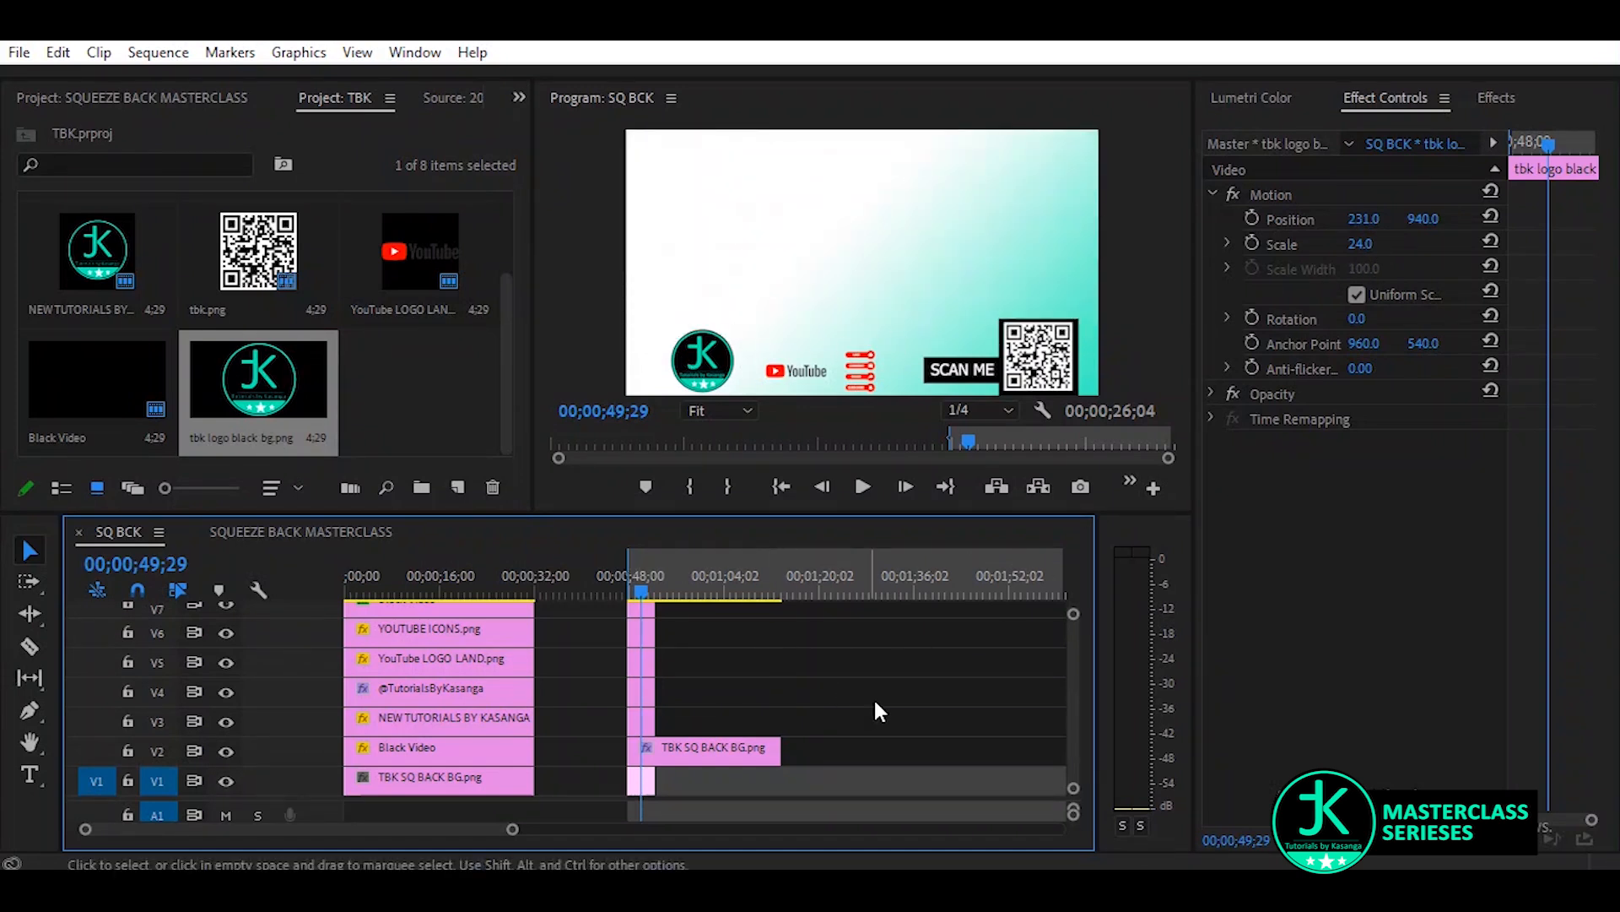
pyautogui.scroll(3, 1074, 694)
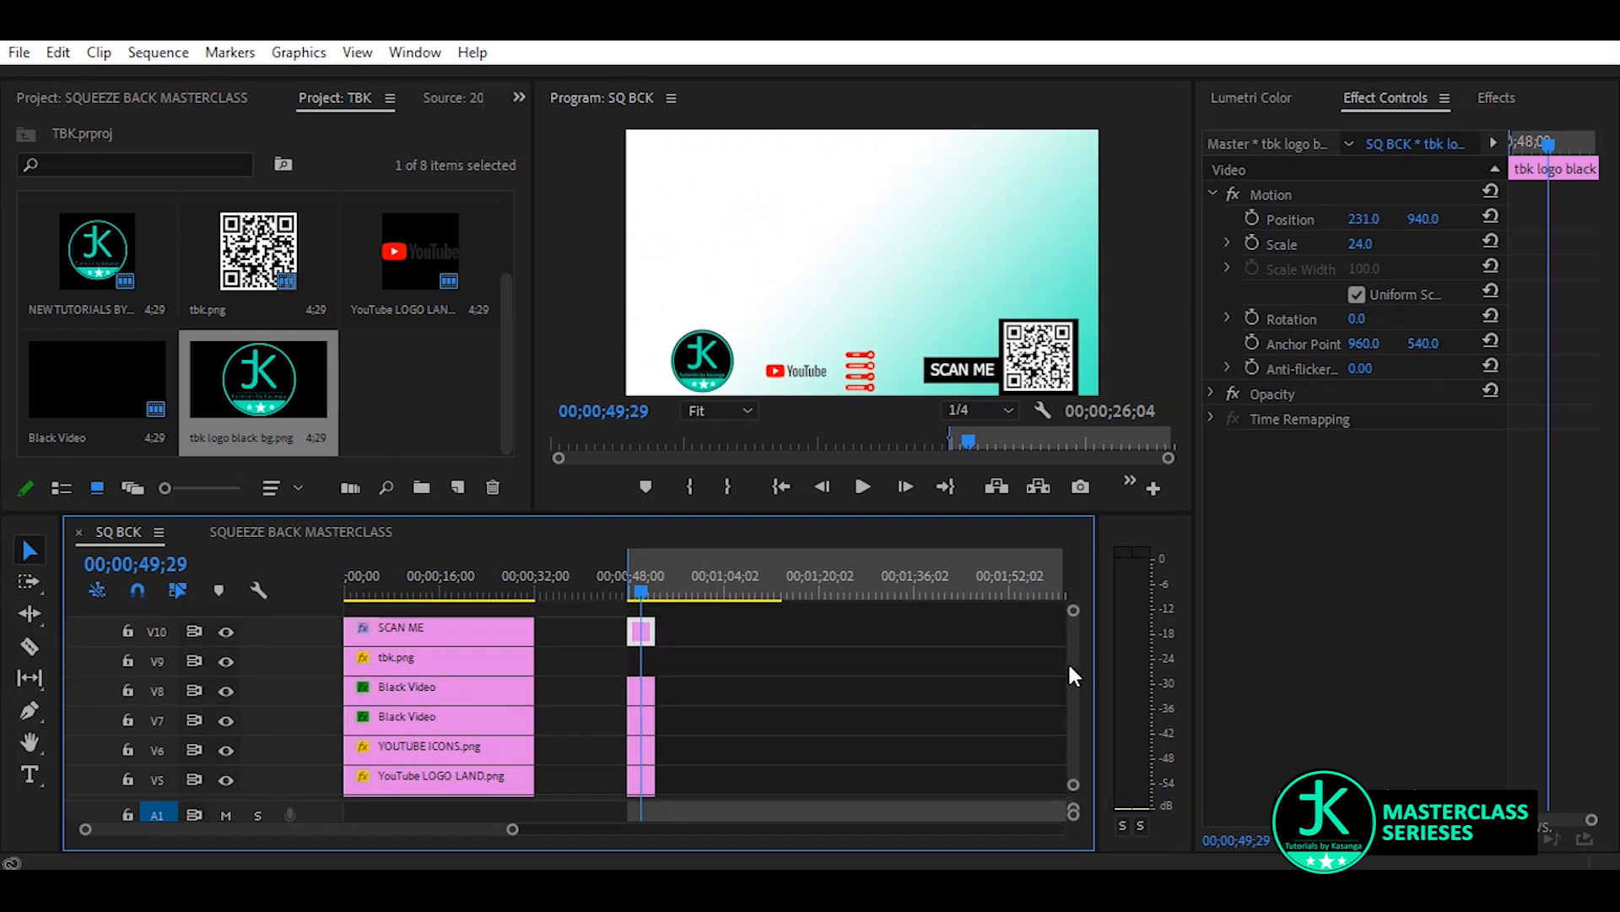
pyautogui.moveTo(1367, 244); pyautogui.dragTo(1414, 220)
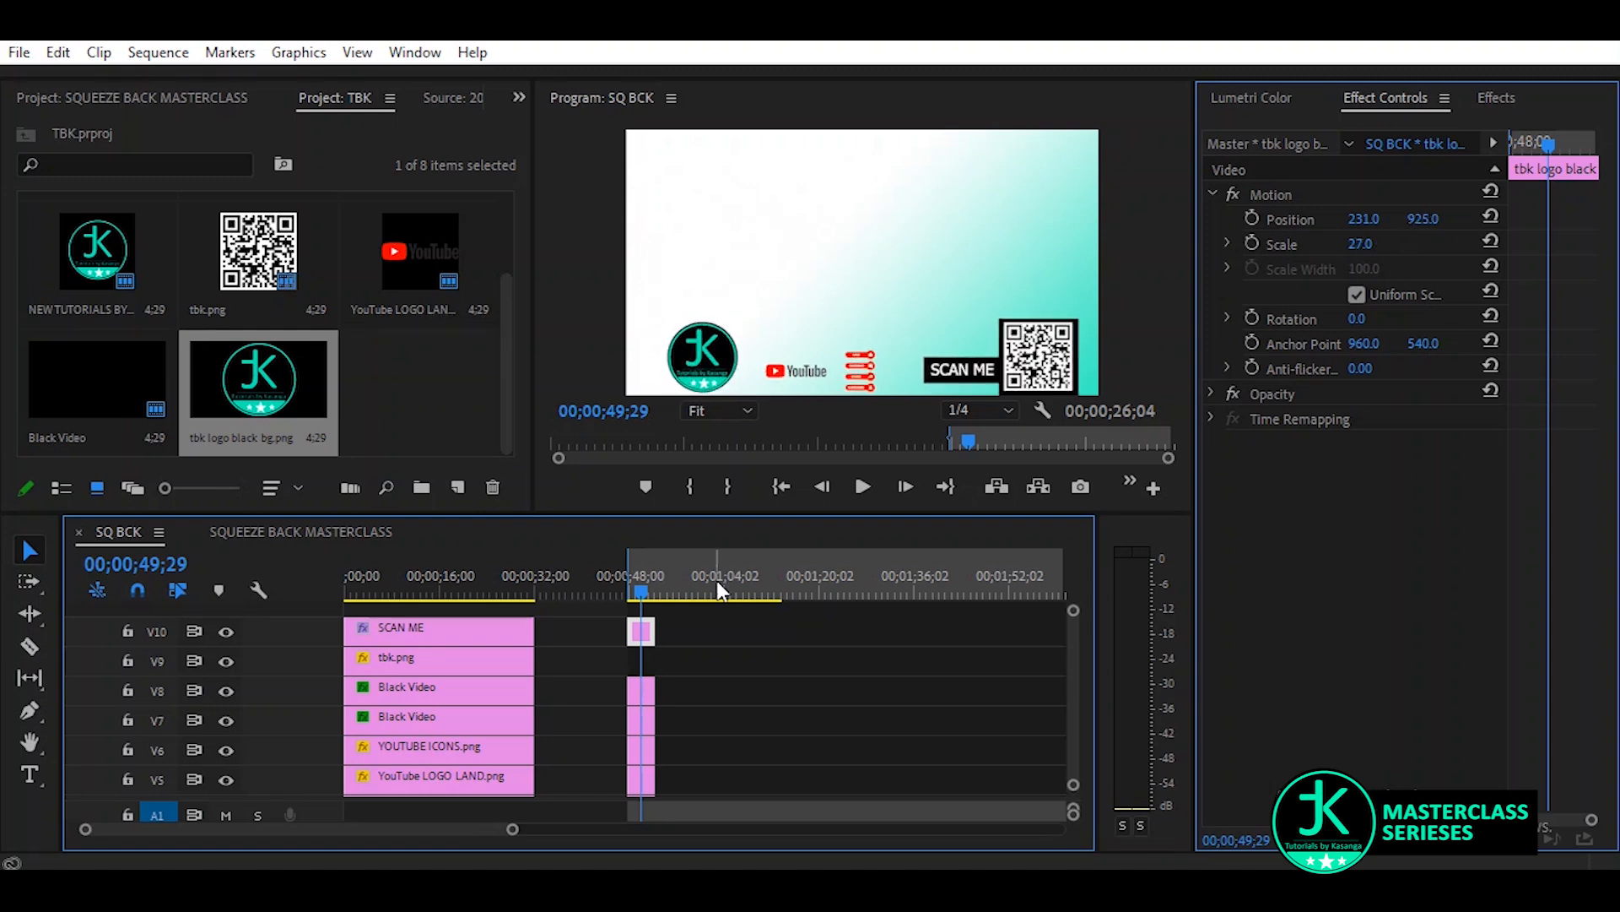
# Select the full background clip on V1 and hide the V1 track output
pyautogui.scroll(-4, 1071, 666)
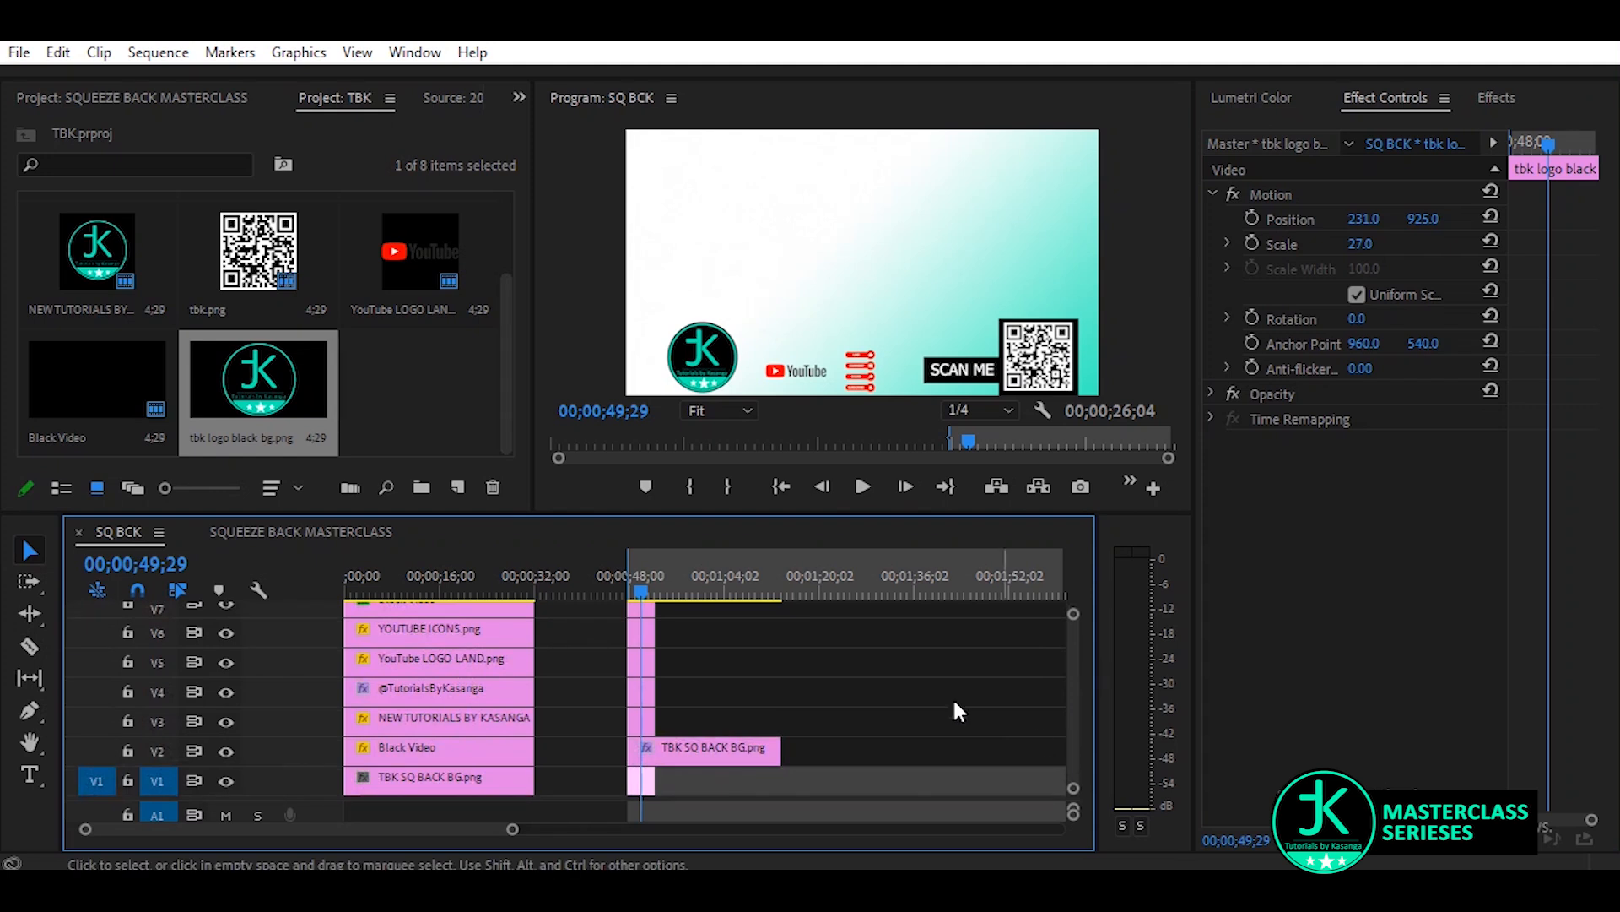
pyautogui.click(644, 785)
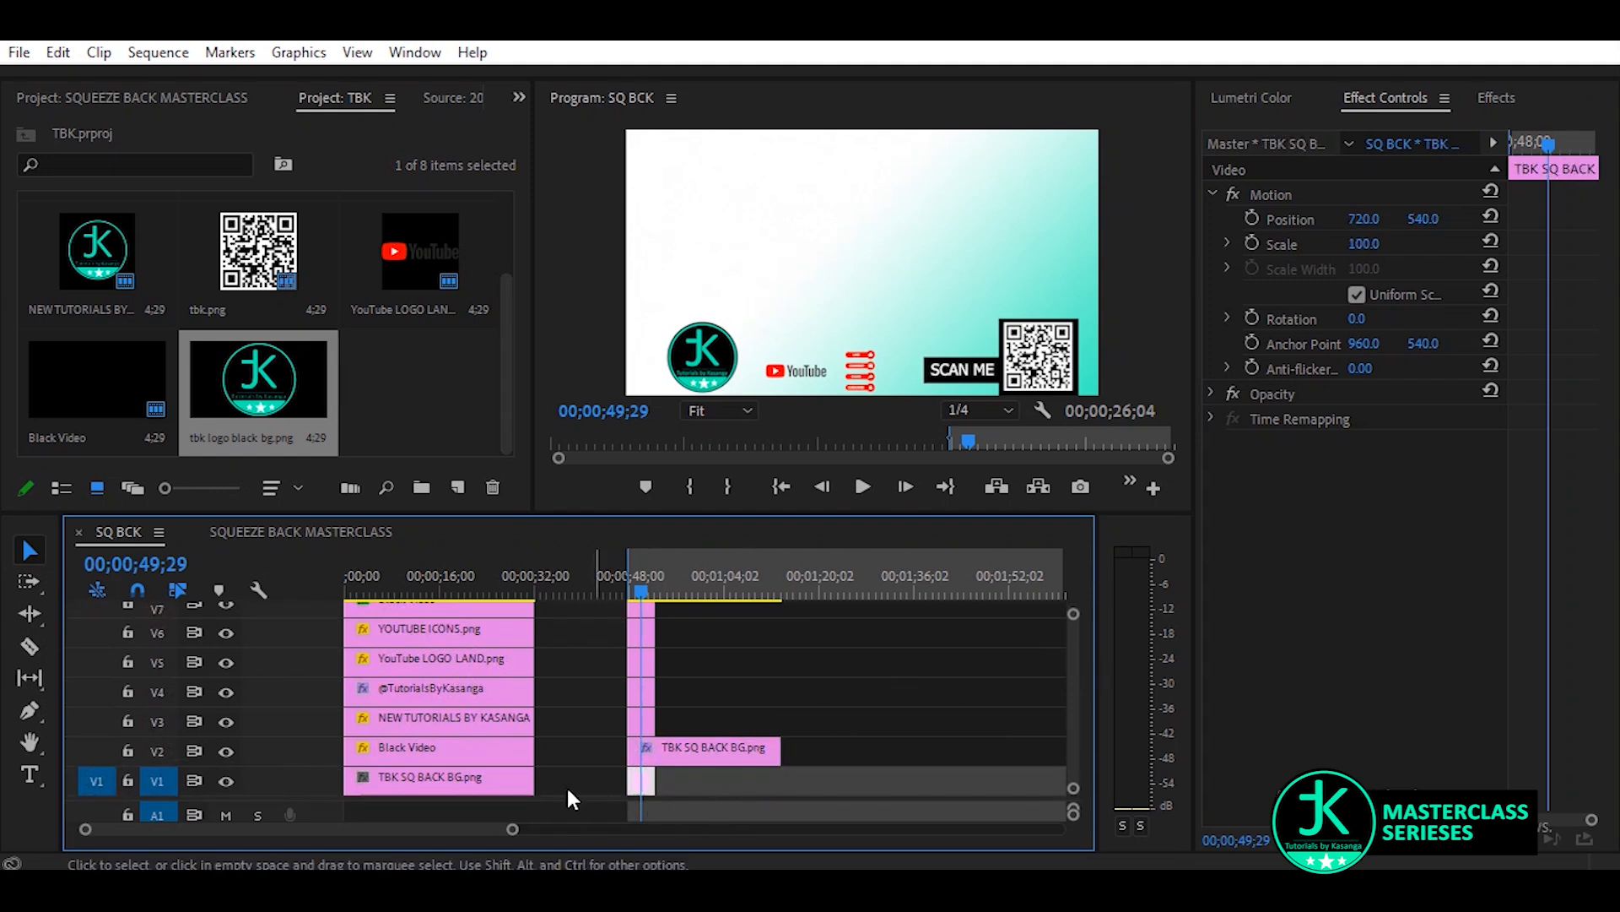
pyautogui.click(226, 780)
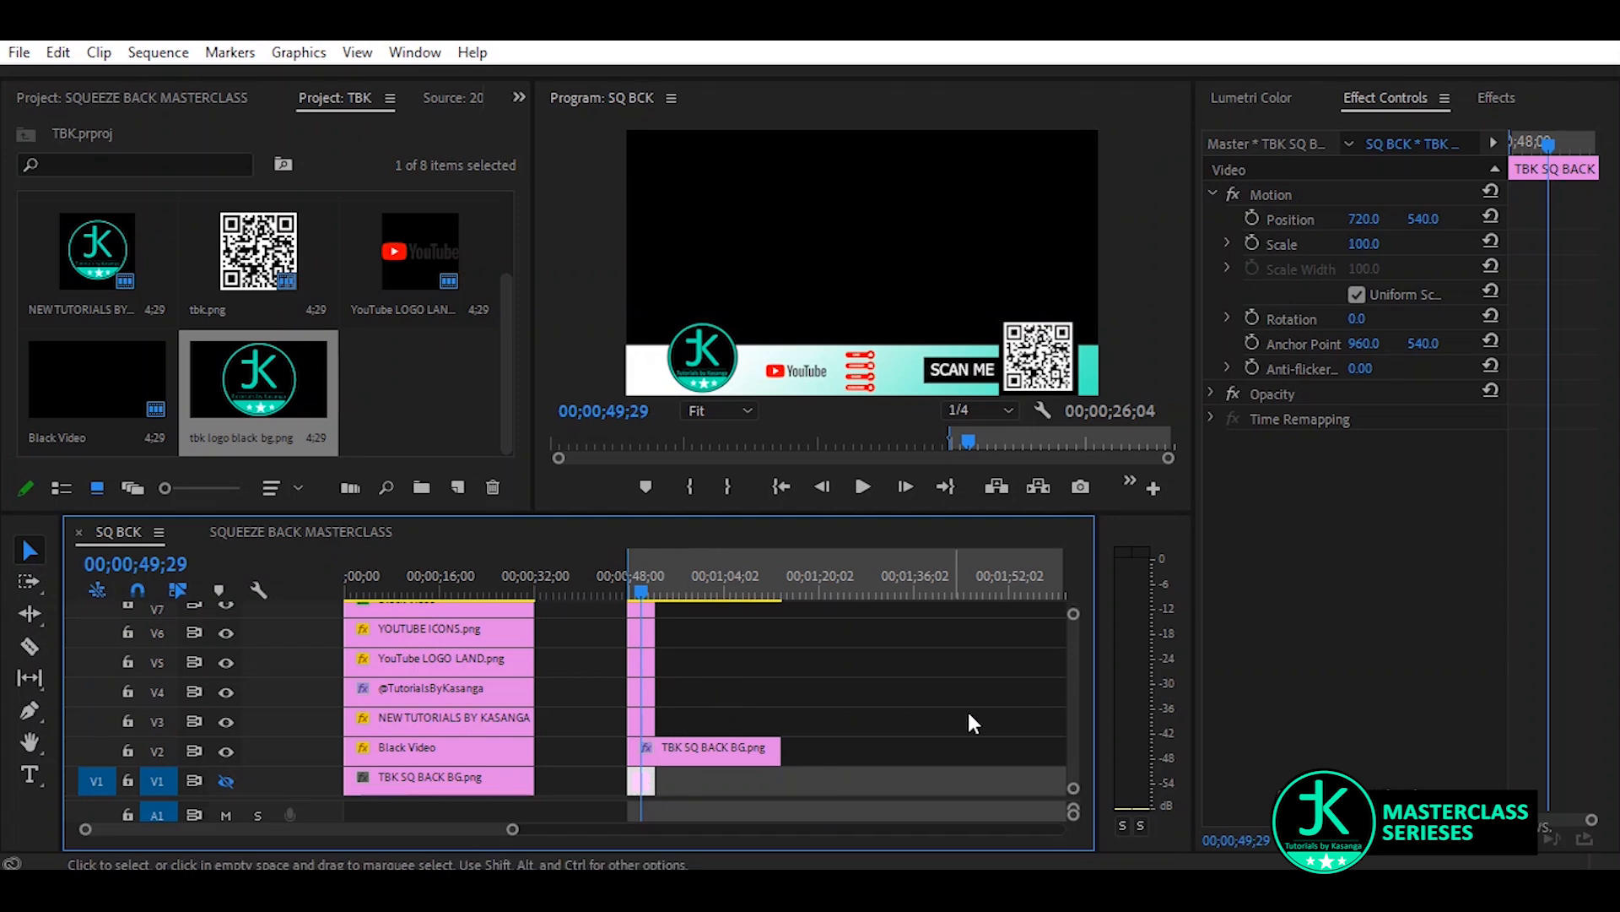
pyautogui.scroll(4, 1068, 707)
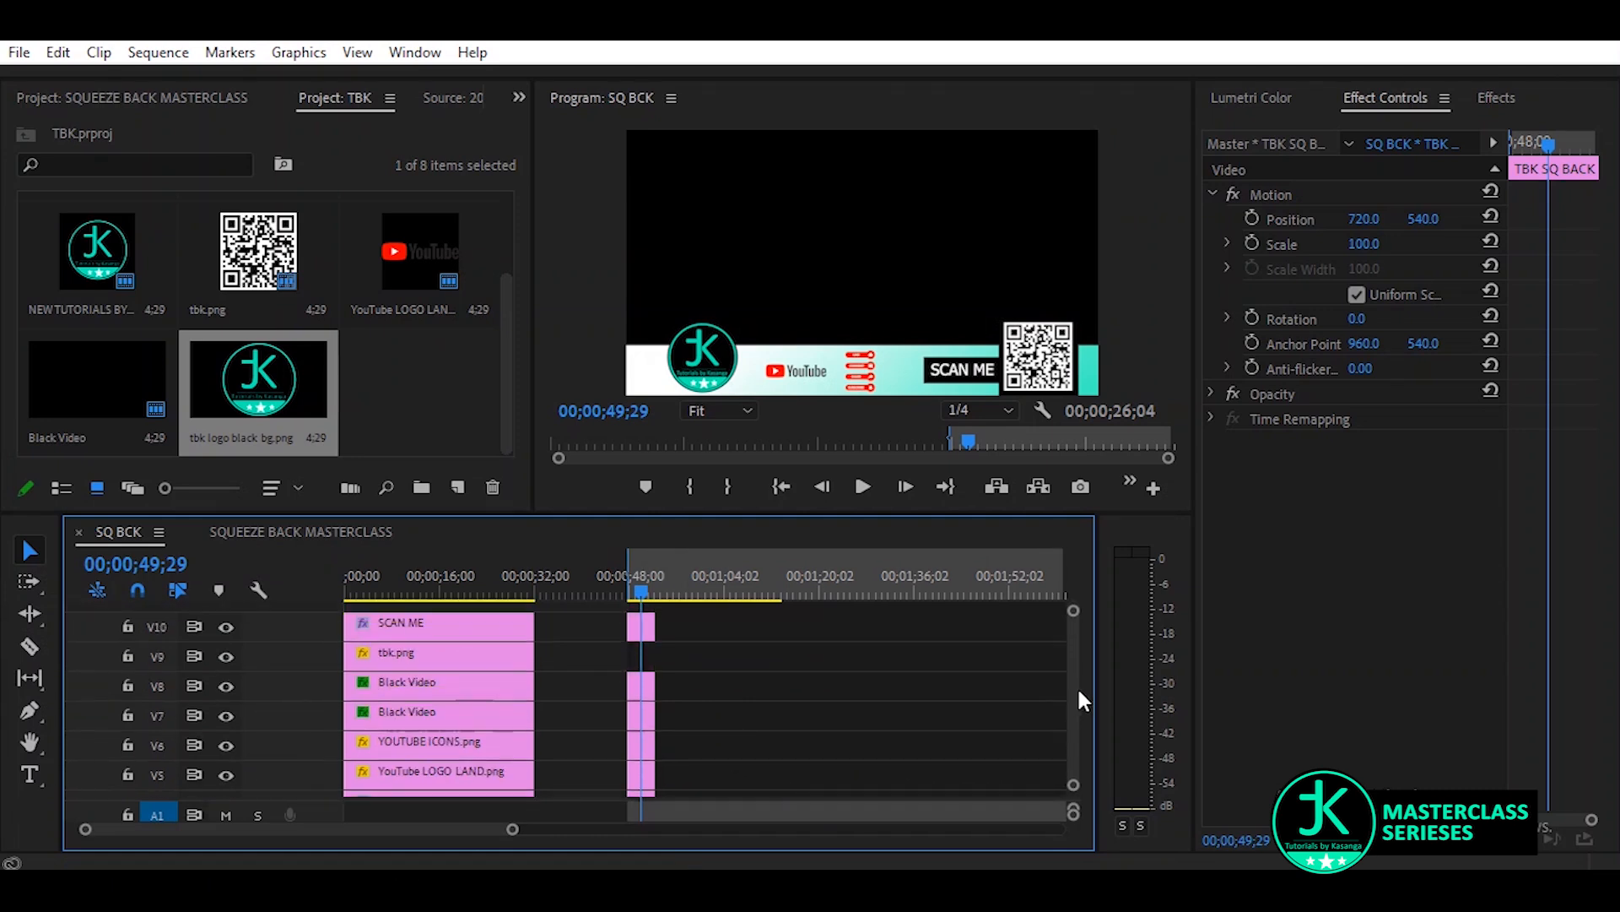
pyautogui.scroll(-3, 1084, 713)
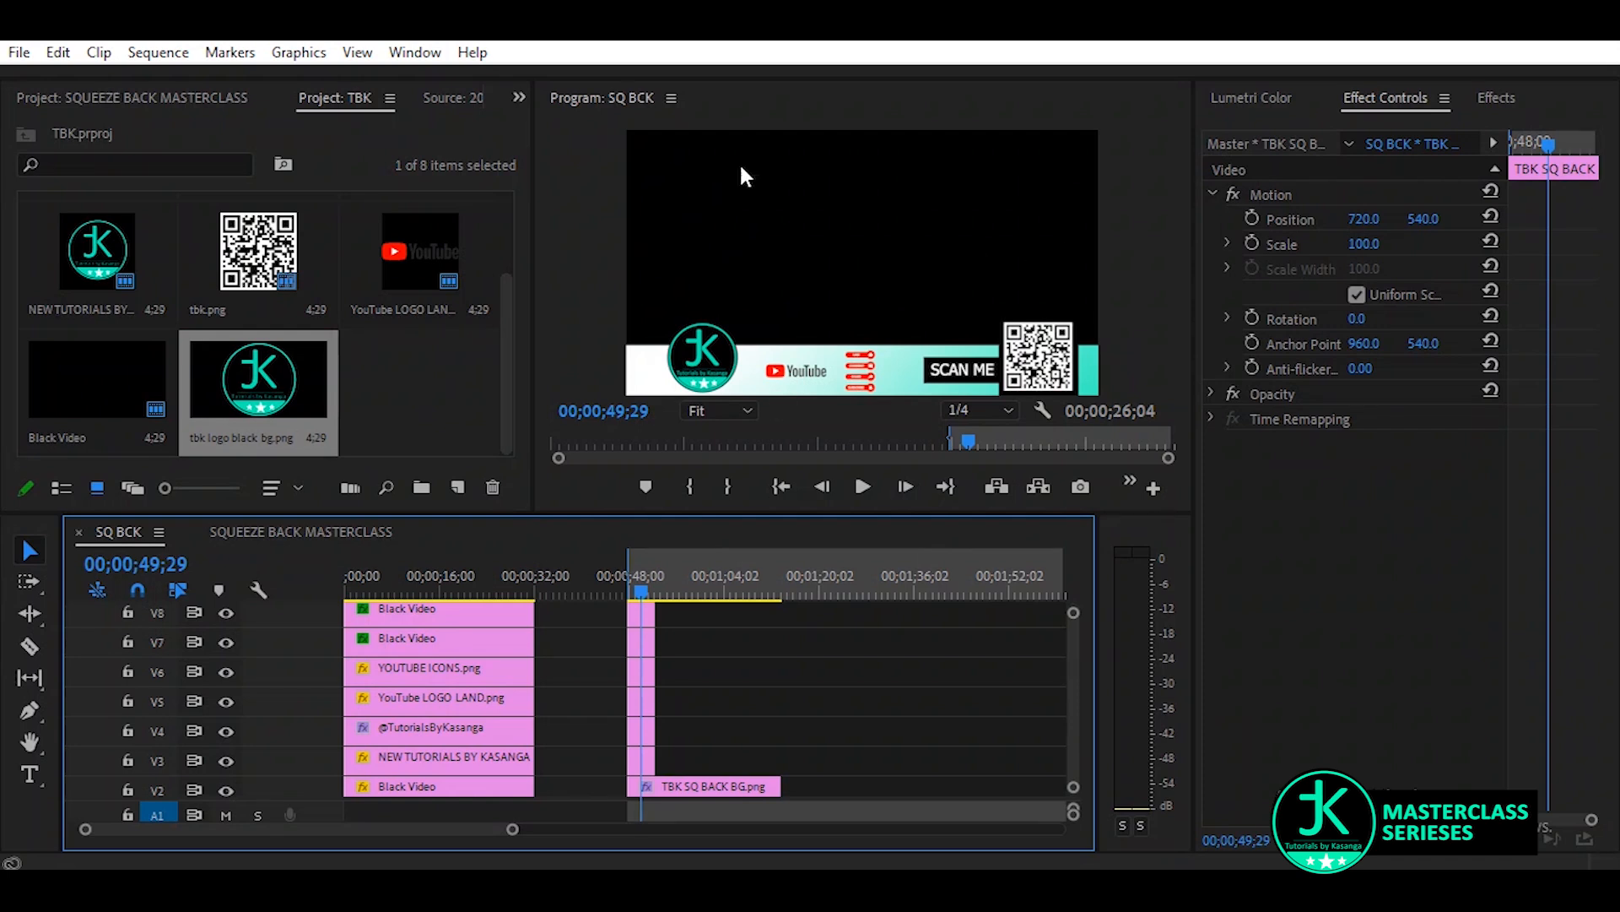